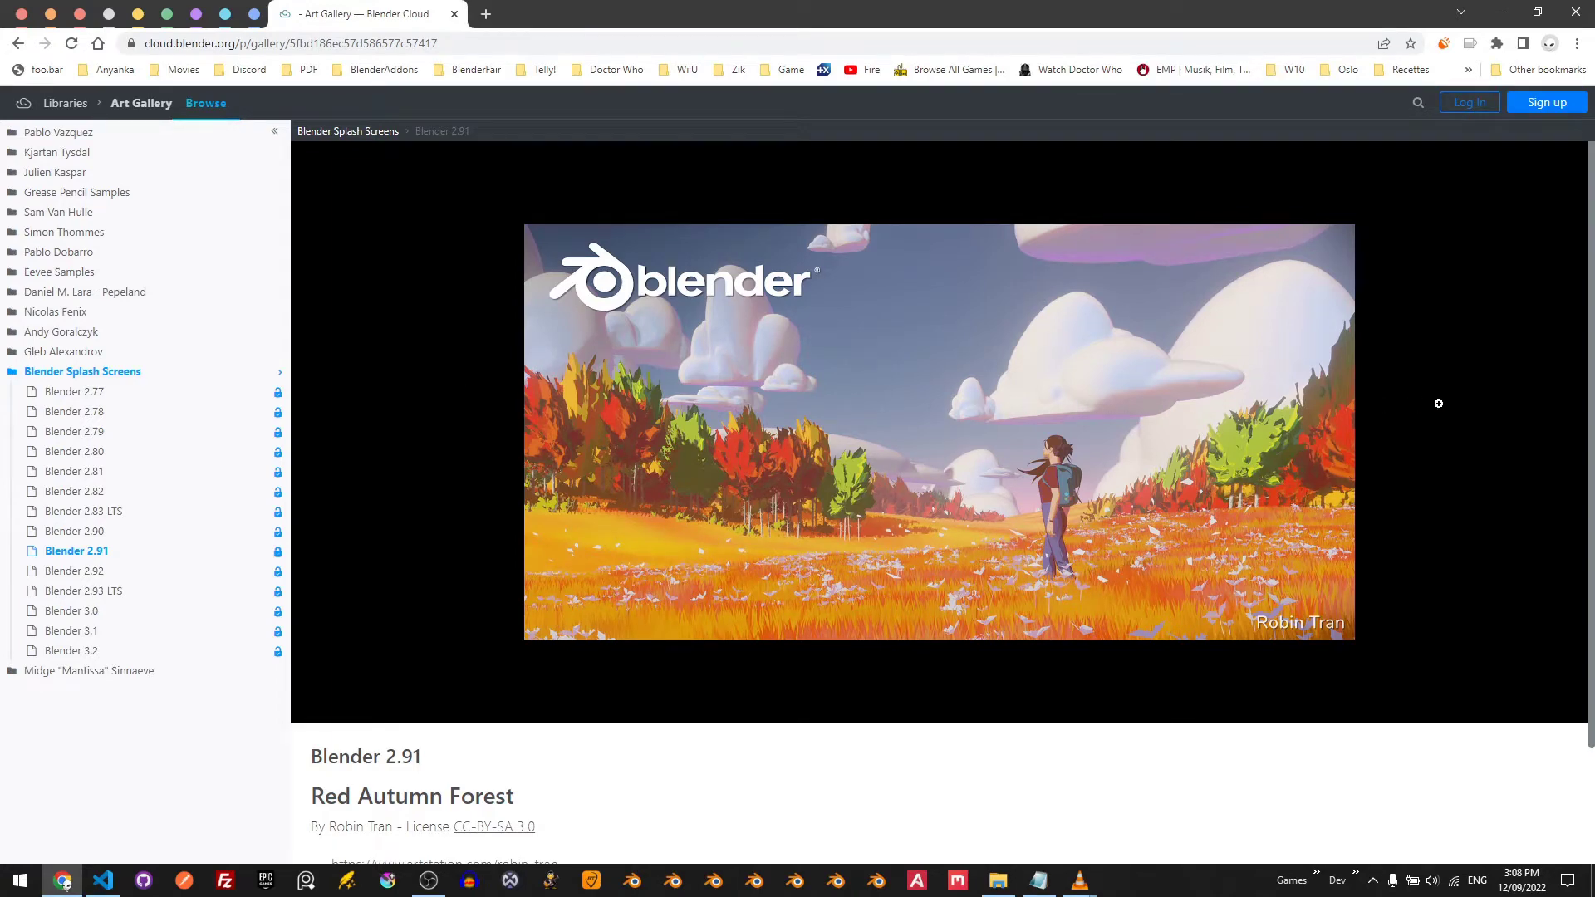
- Start a new General file and delete the default cube
scroll(1439, 404, down, 2)
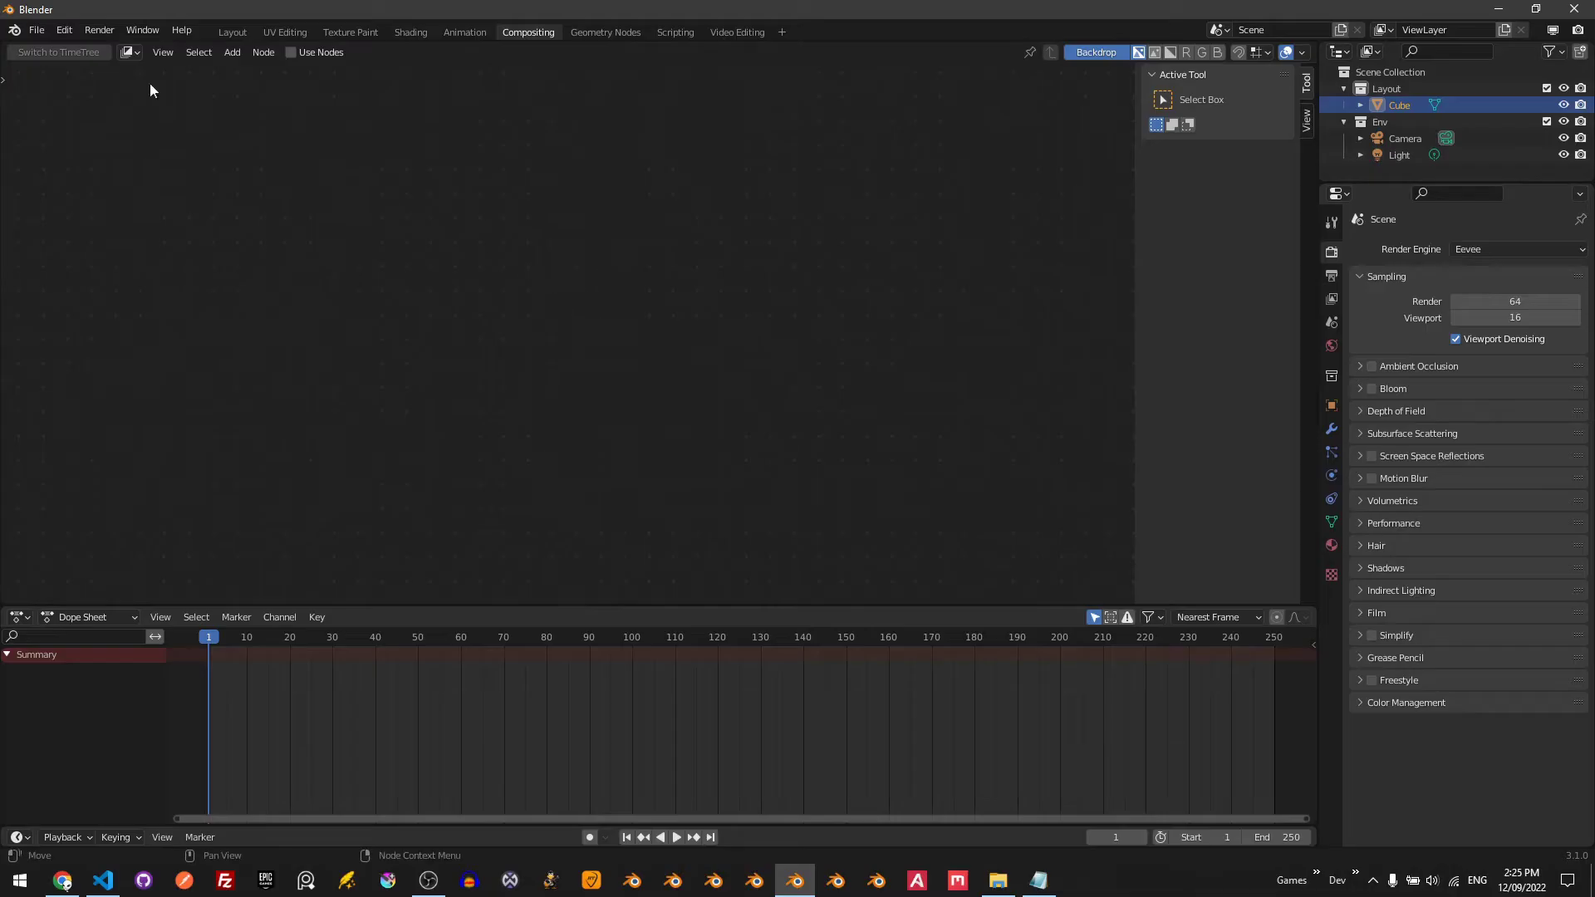
click(39, 36)
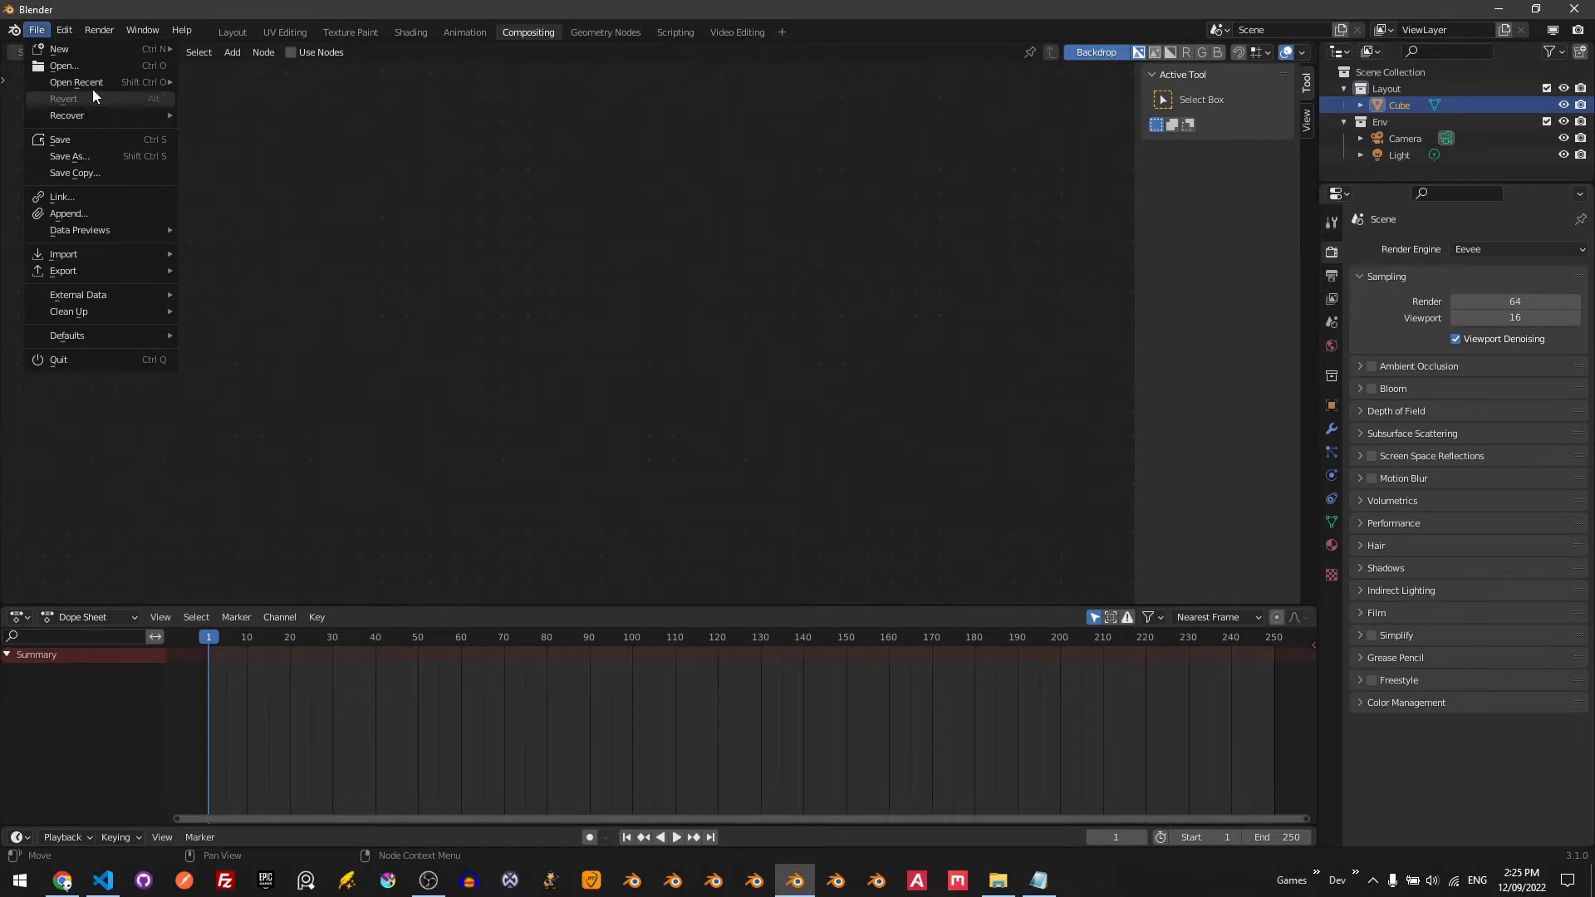
mouse_move(60, 48)
click(221, 49)
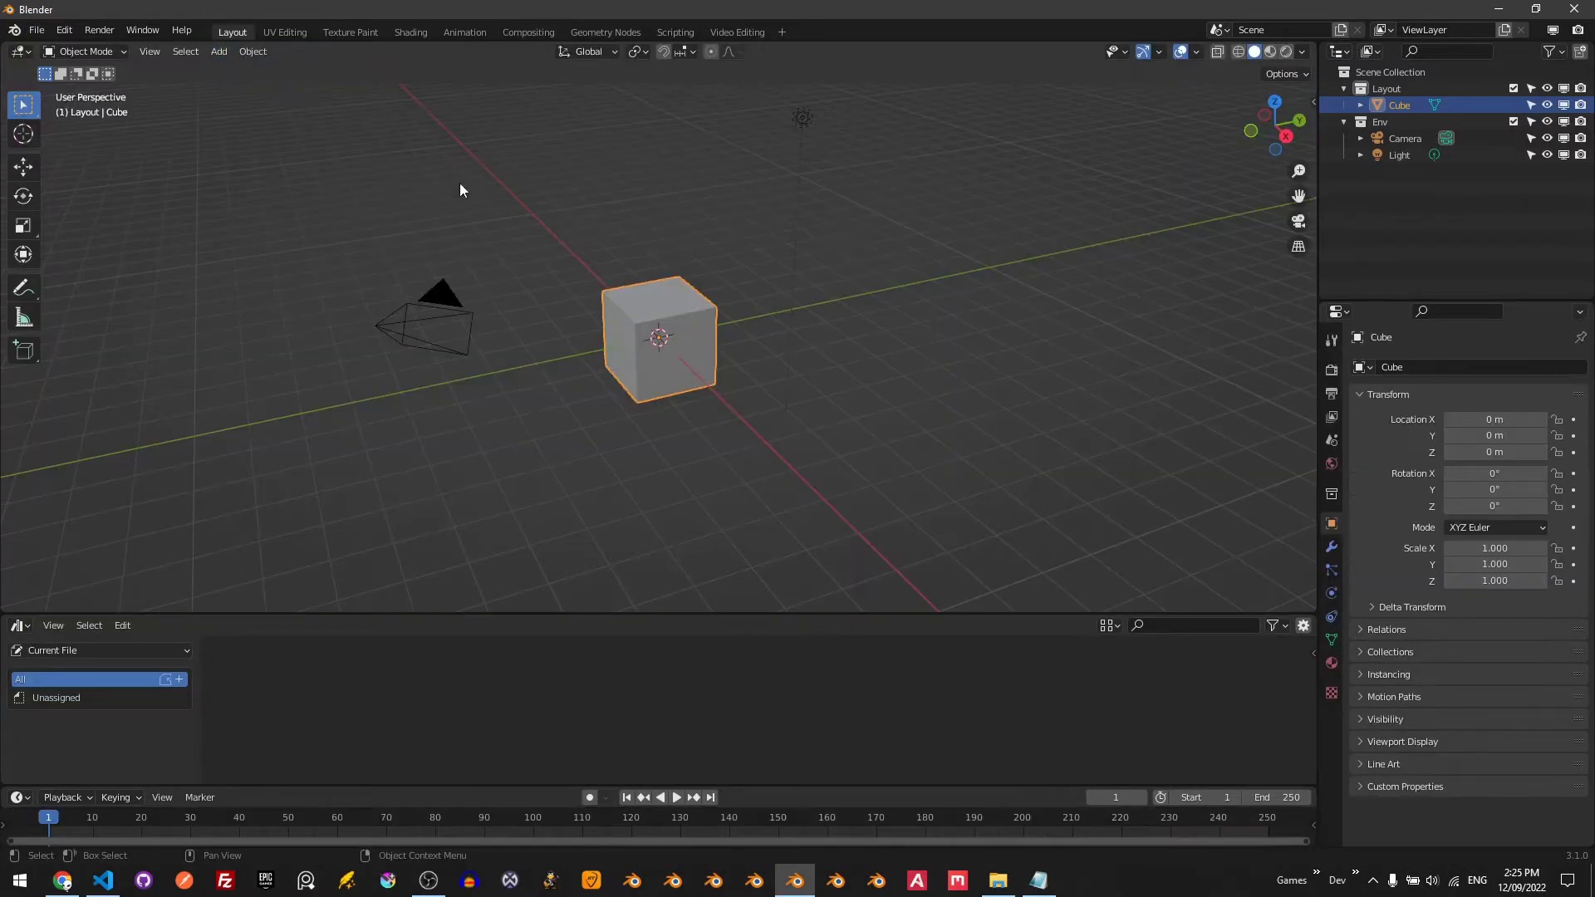
key(x)
click(601, 249)
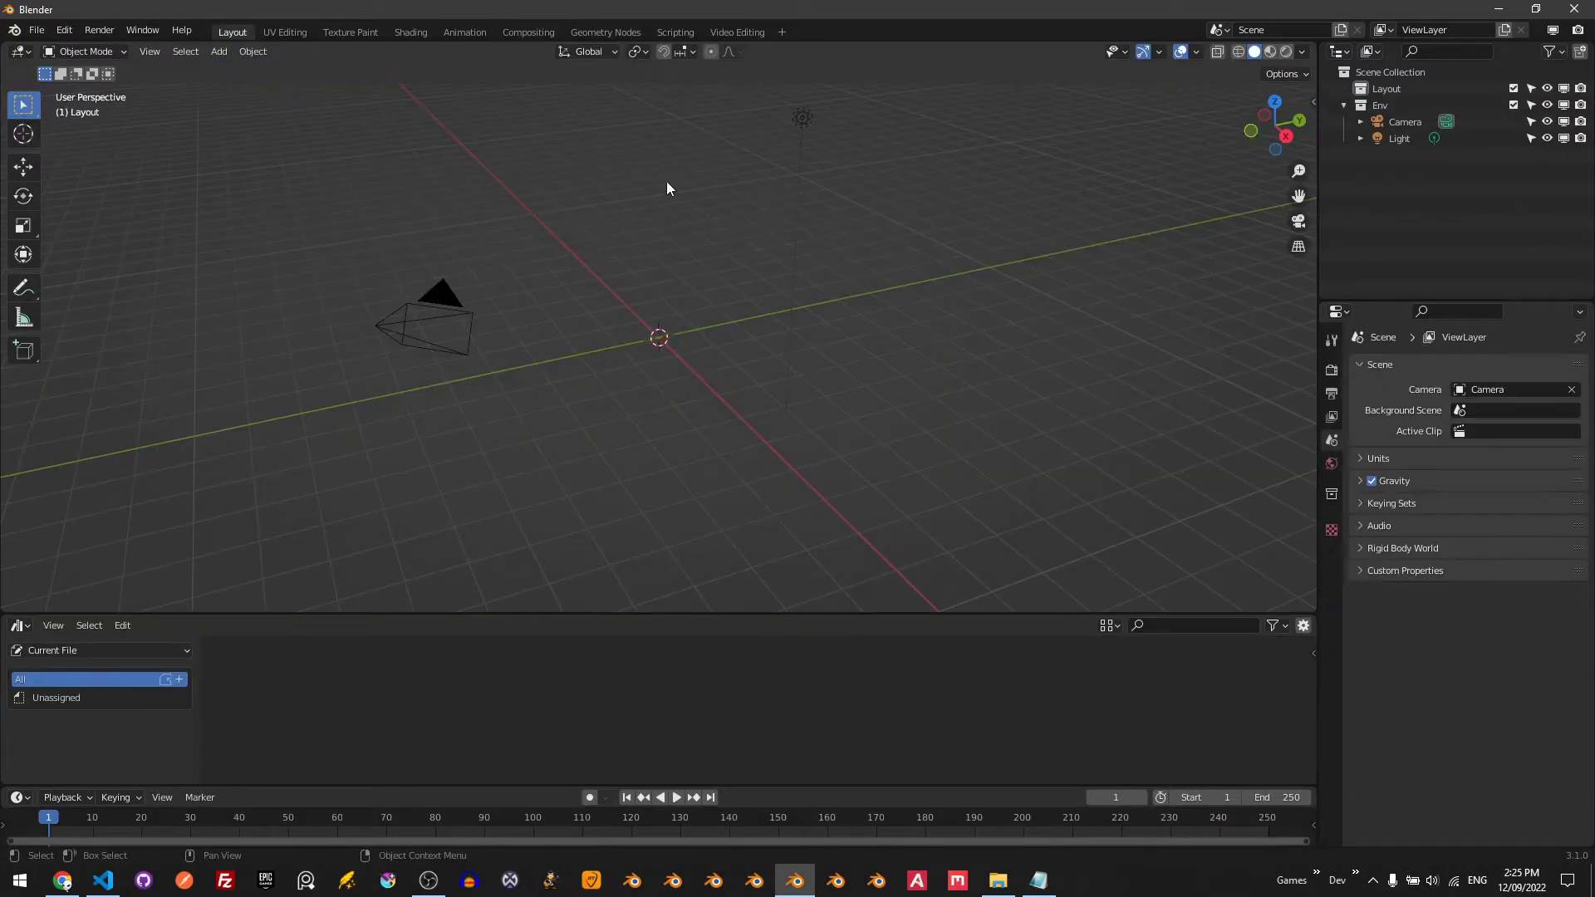
- Add a Time Tree workspace and save the file as Tuto.blend
click(782, 32)
mouse_move(710, 80)
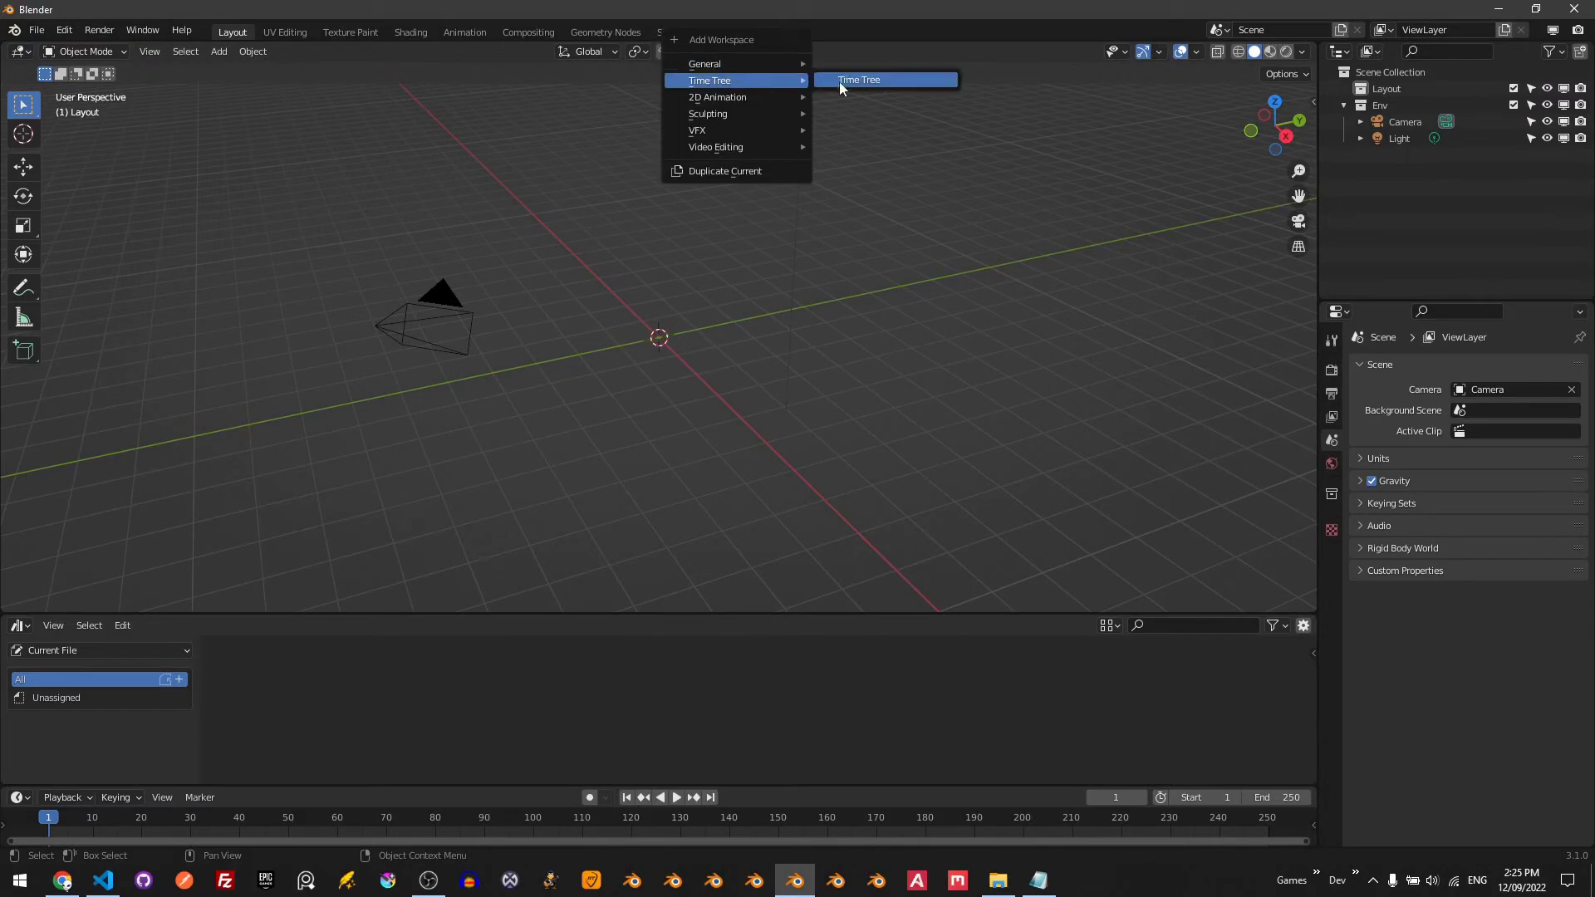
click(858, 83)
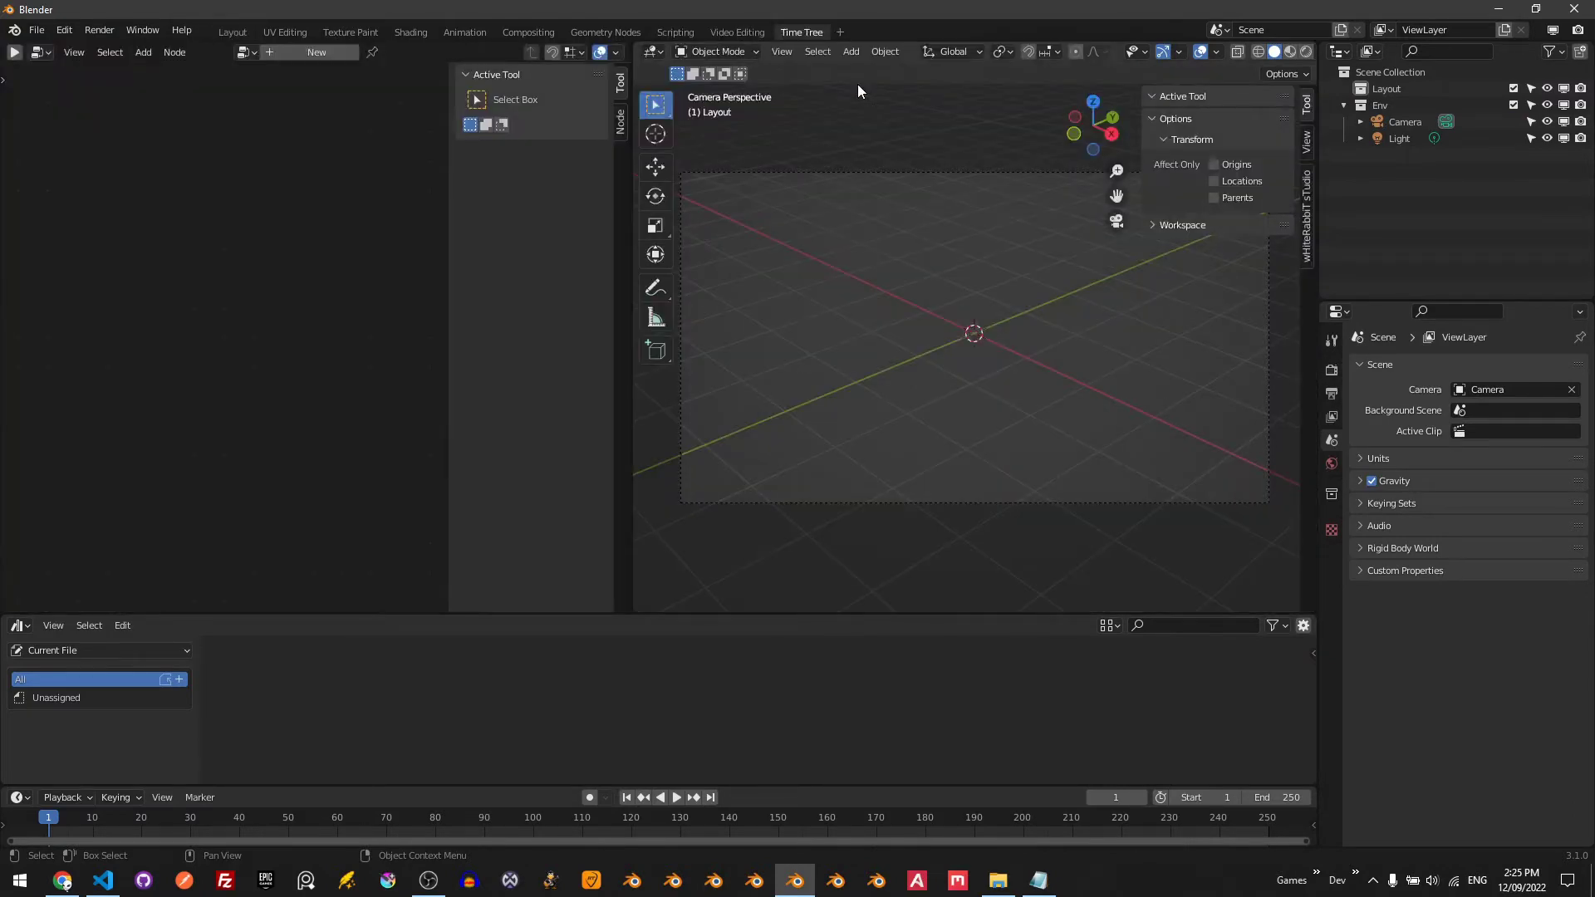
key(ctrl+s)
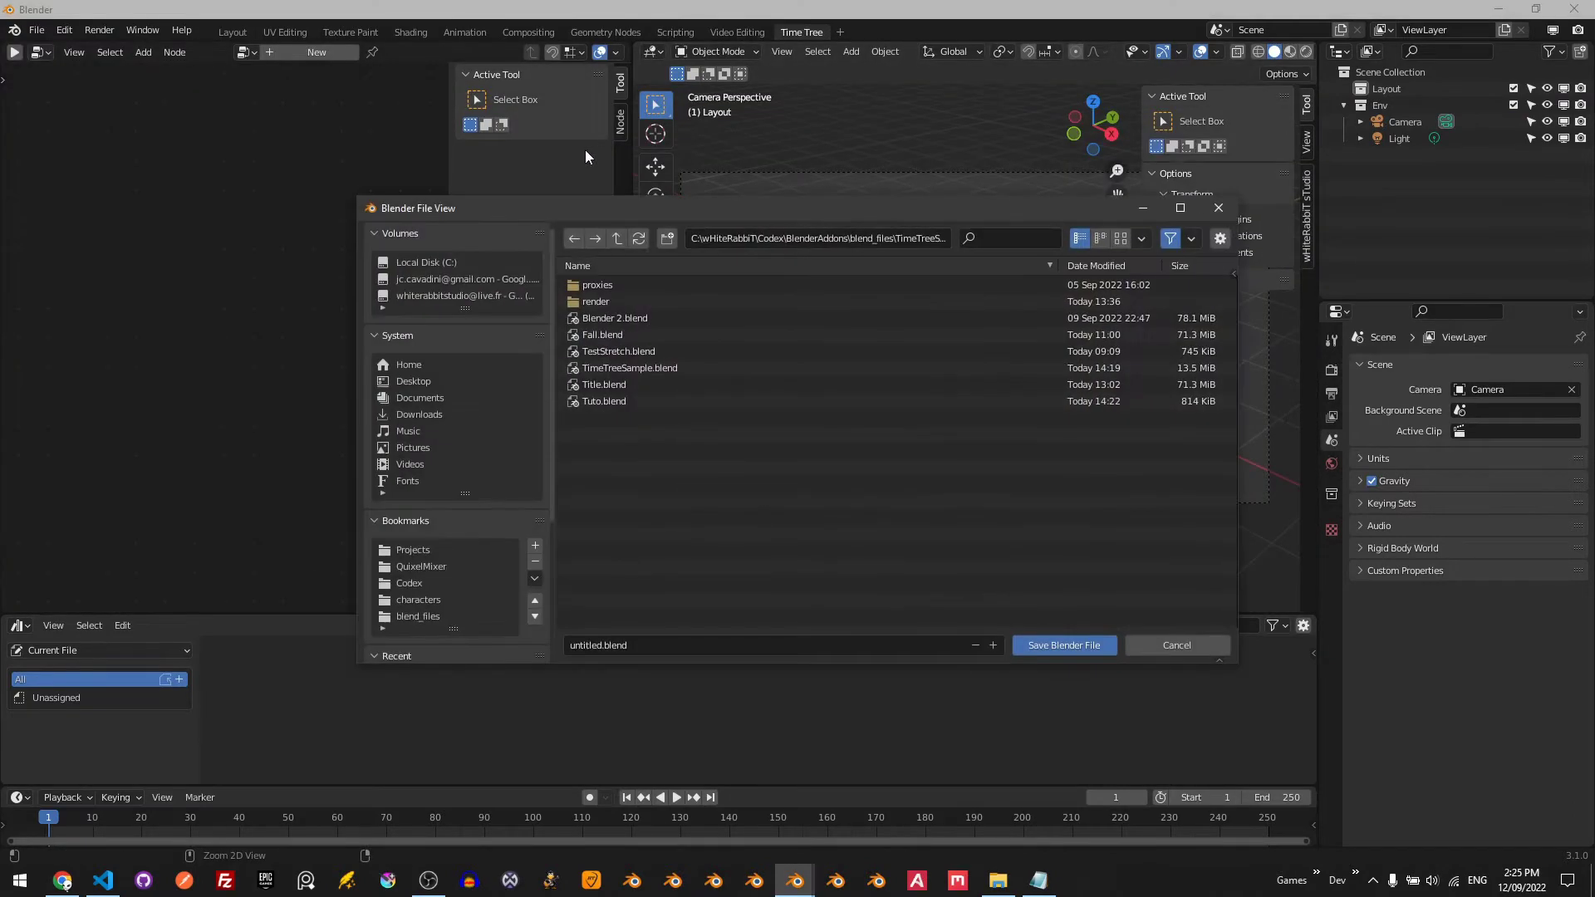
click(600, 401)
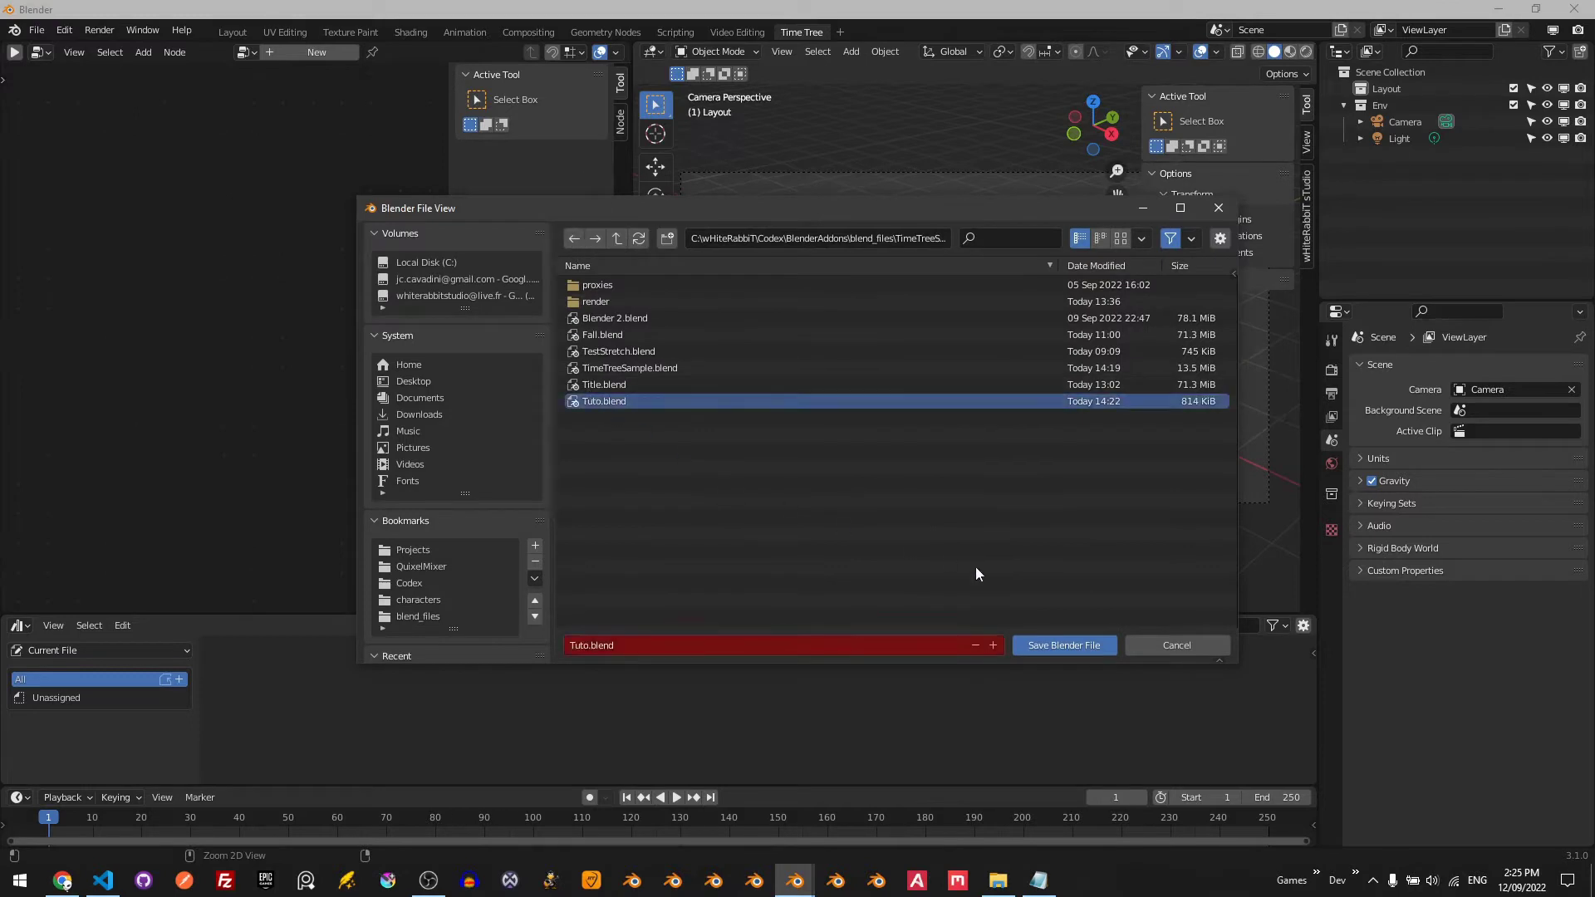
click(1063, 647)
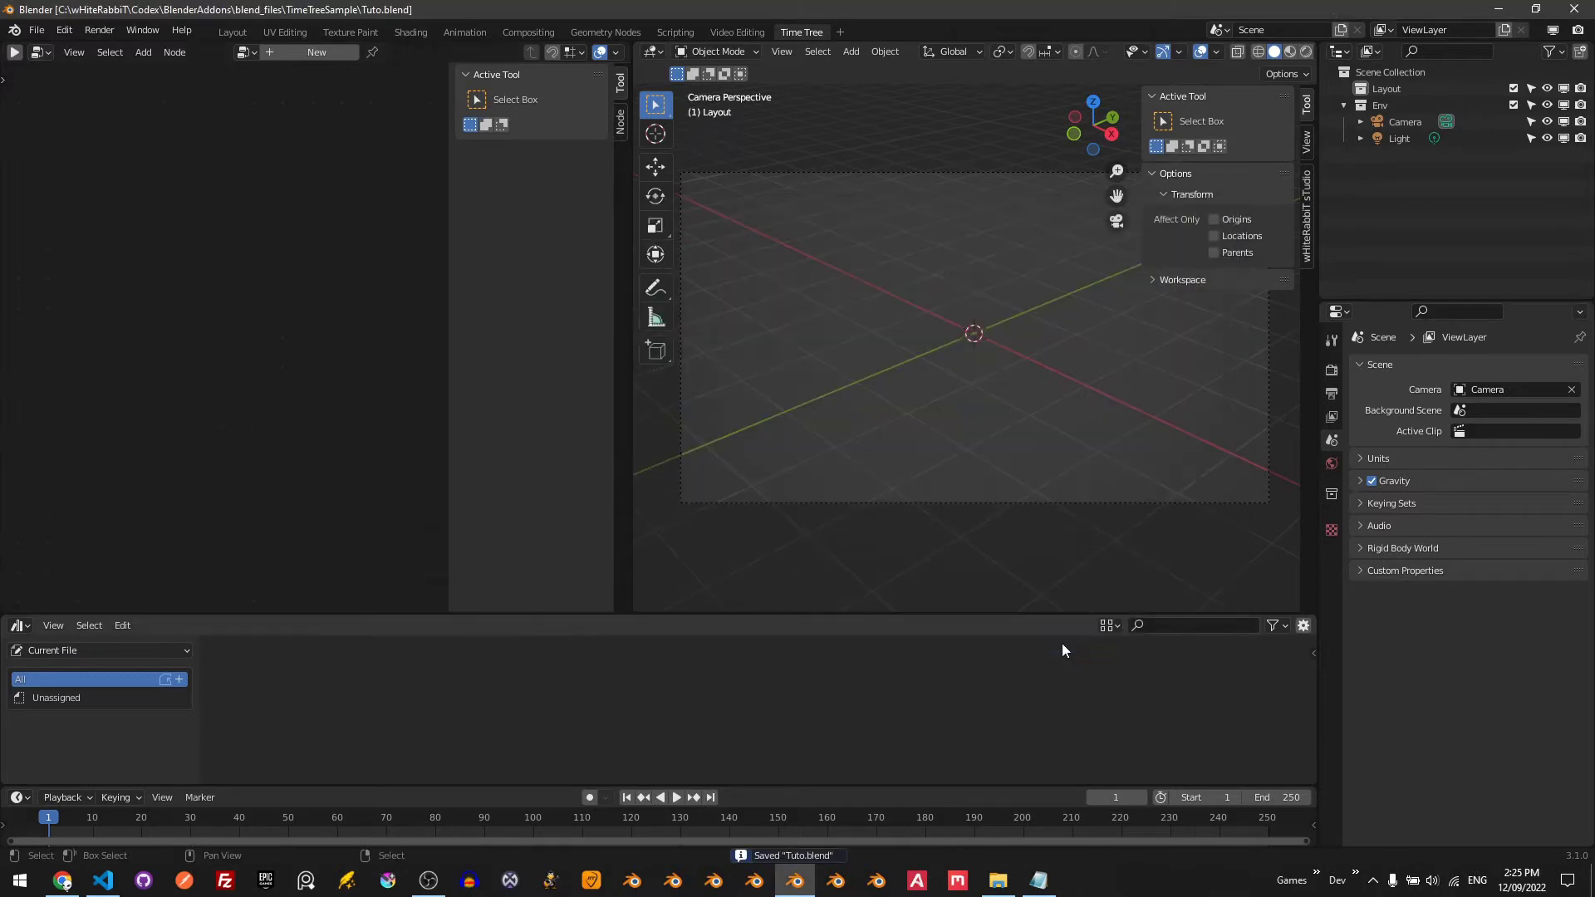
- Link the Title scene from Title.blend
click(35, 36)
click(74, 198)
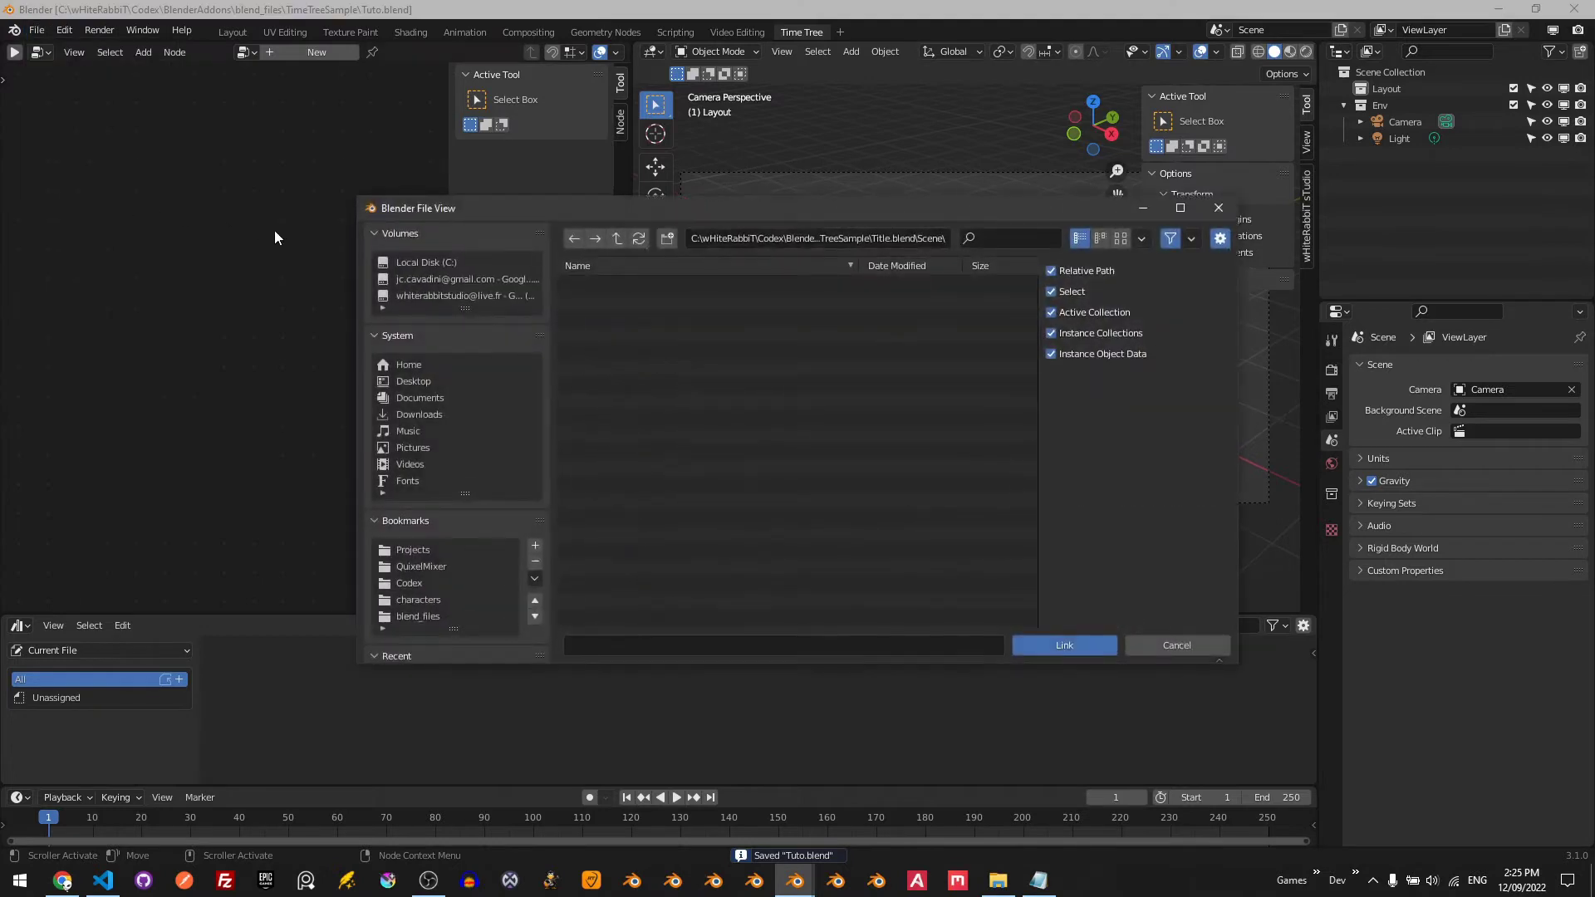
click(624, 284)
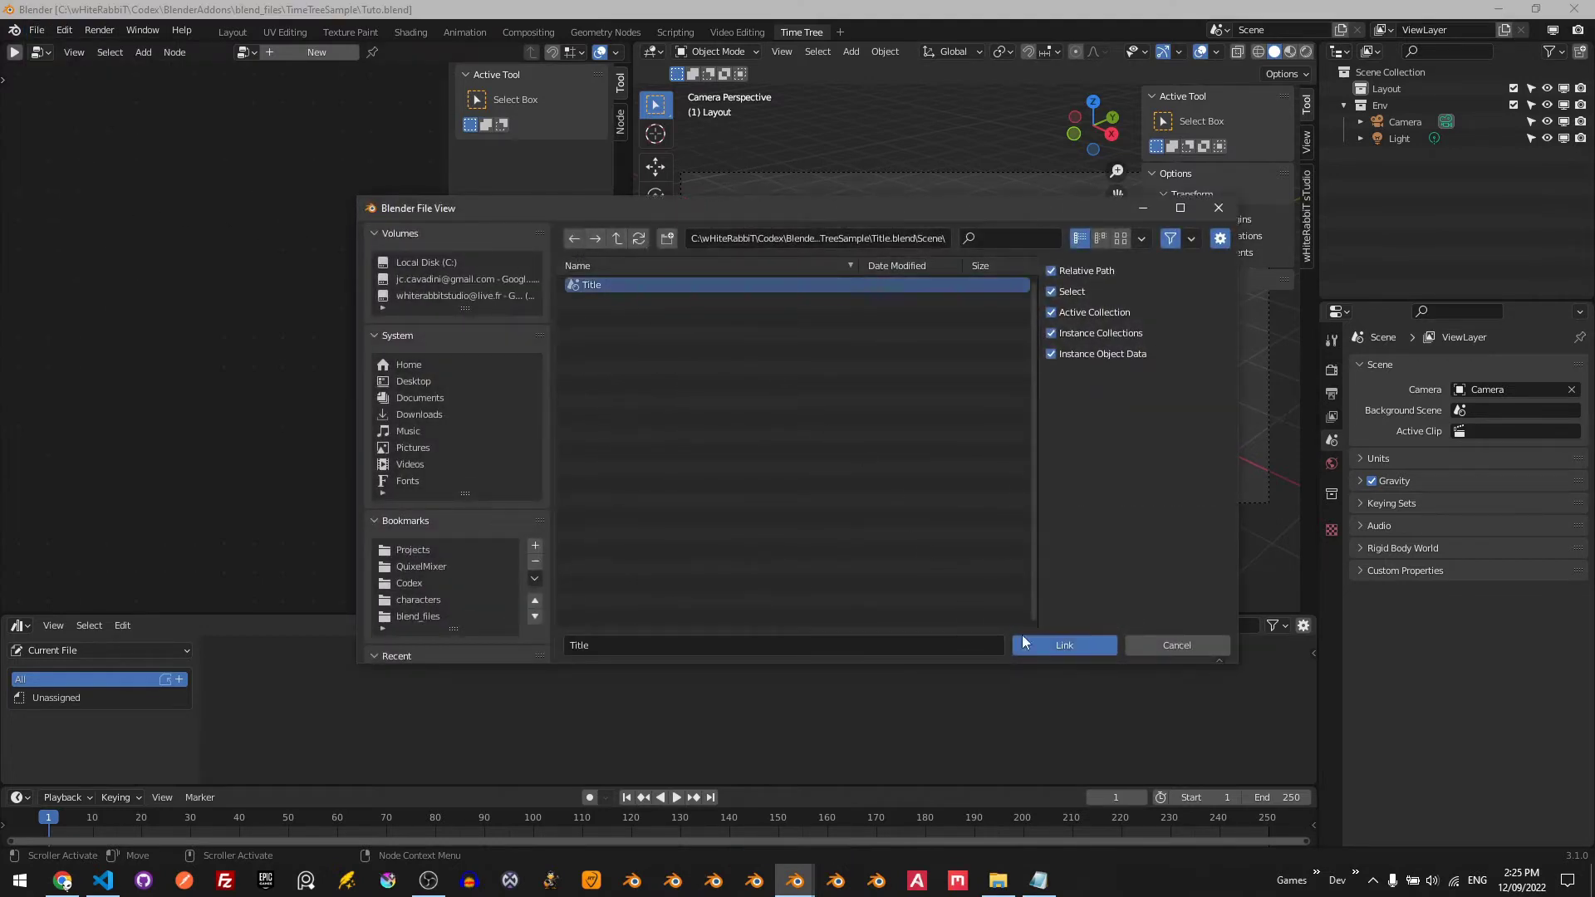
click(1060, 646)
- Link the Fall scene from Fall.blend\Scene
click(36, 29)
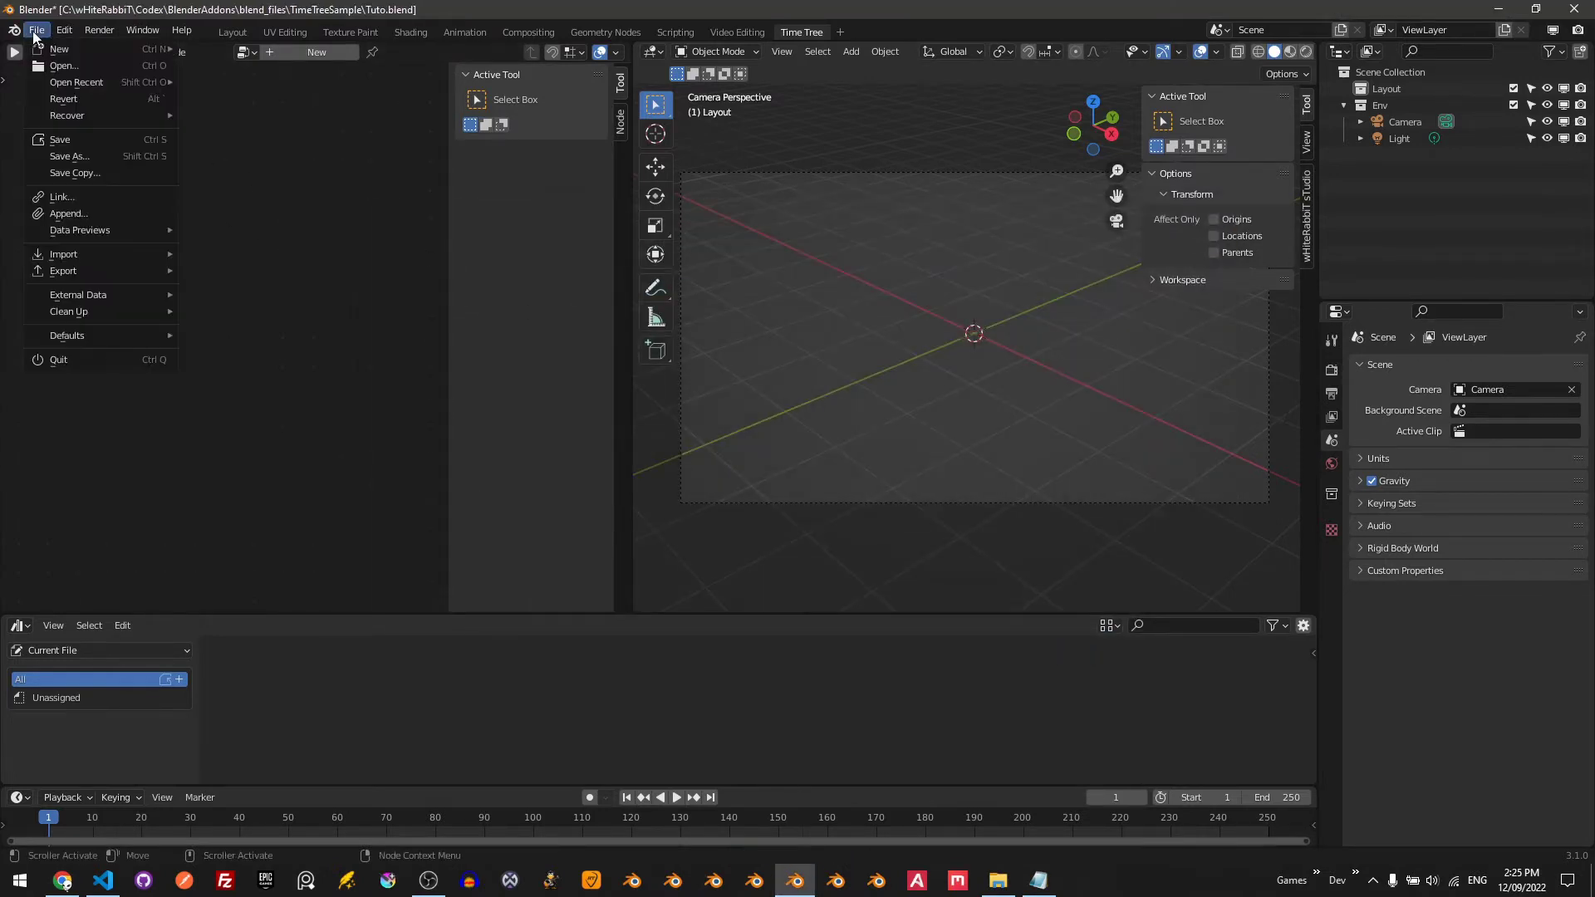
click(88, 198)
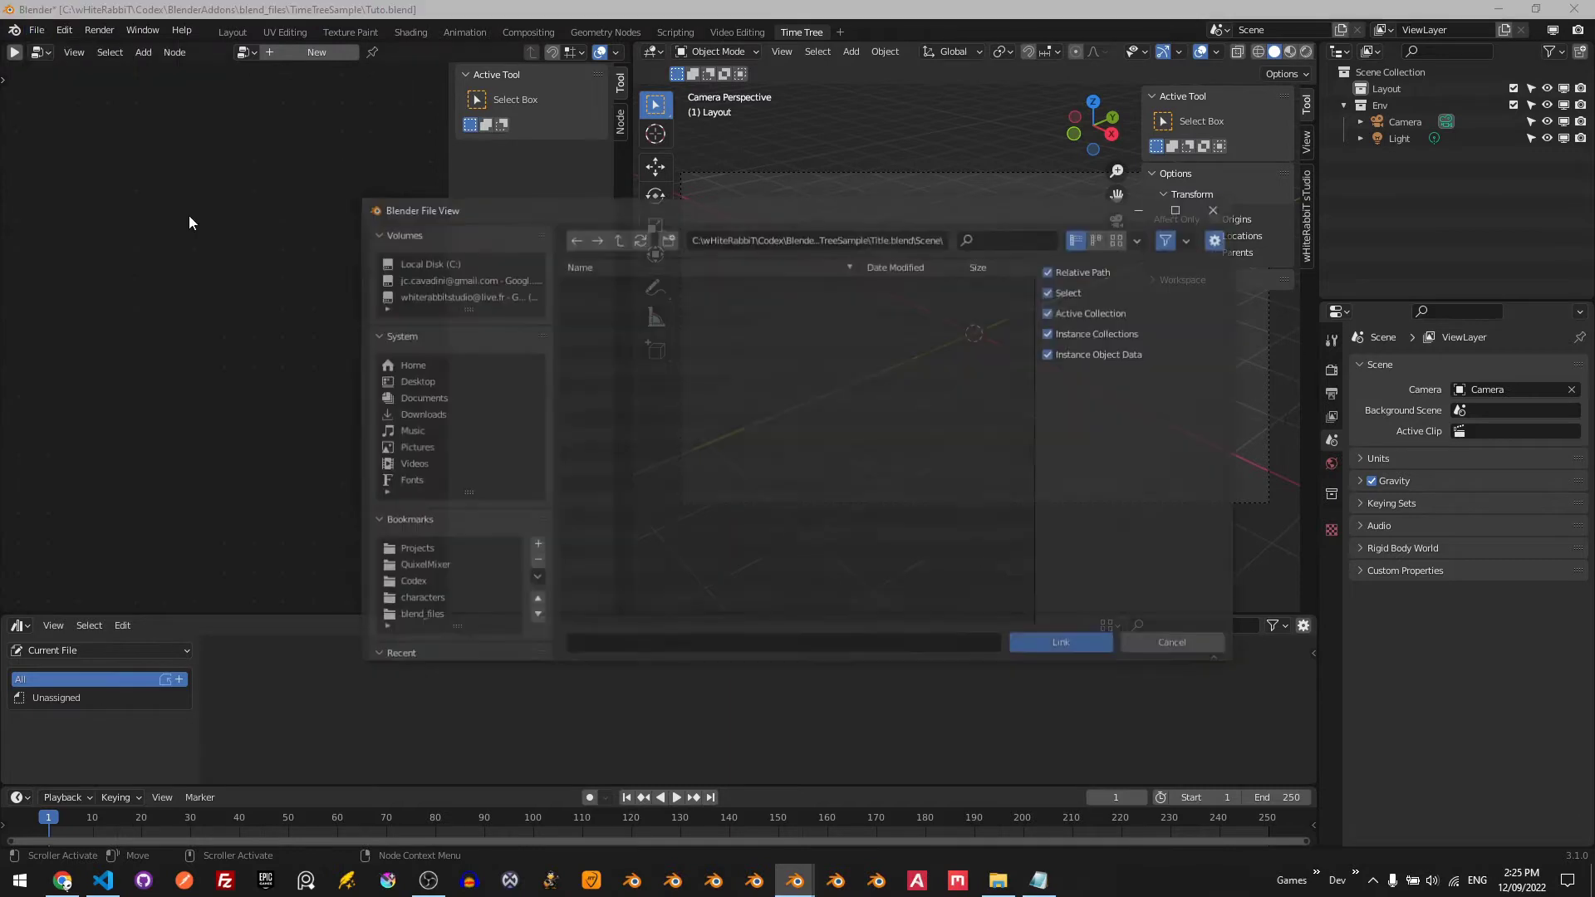
click(615, 237)
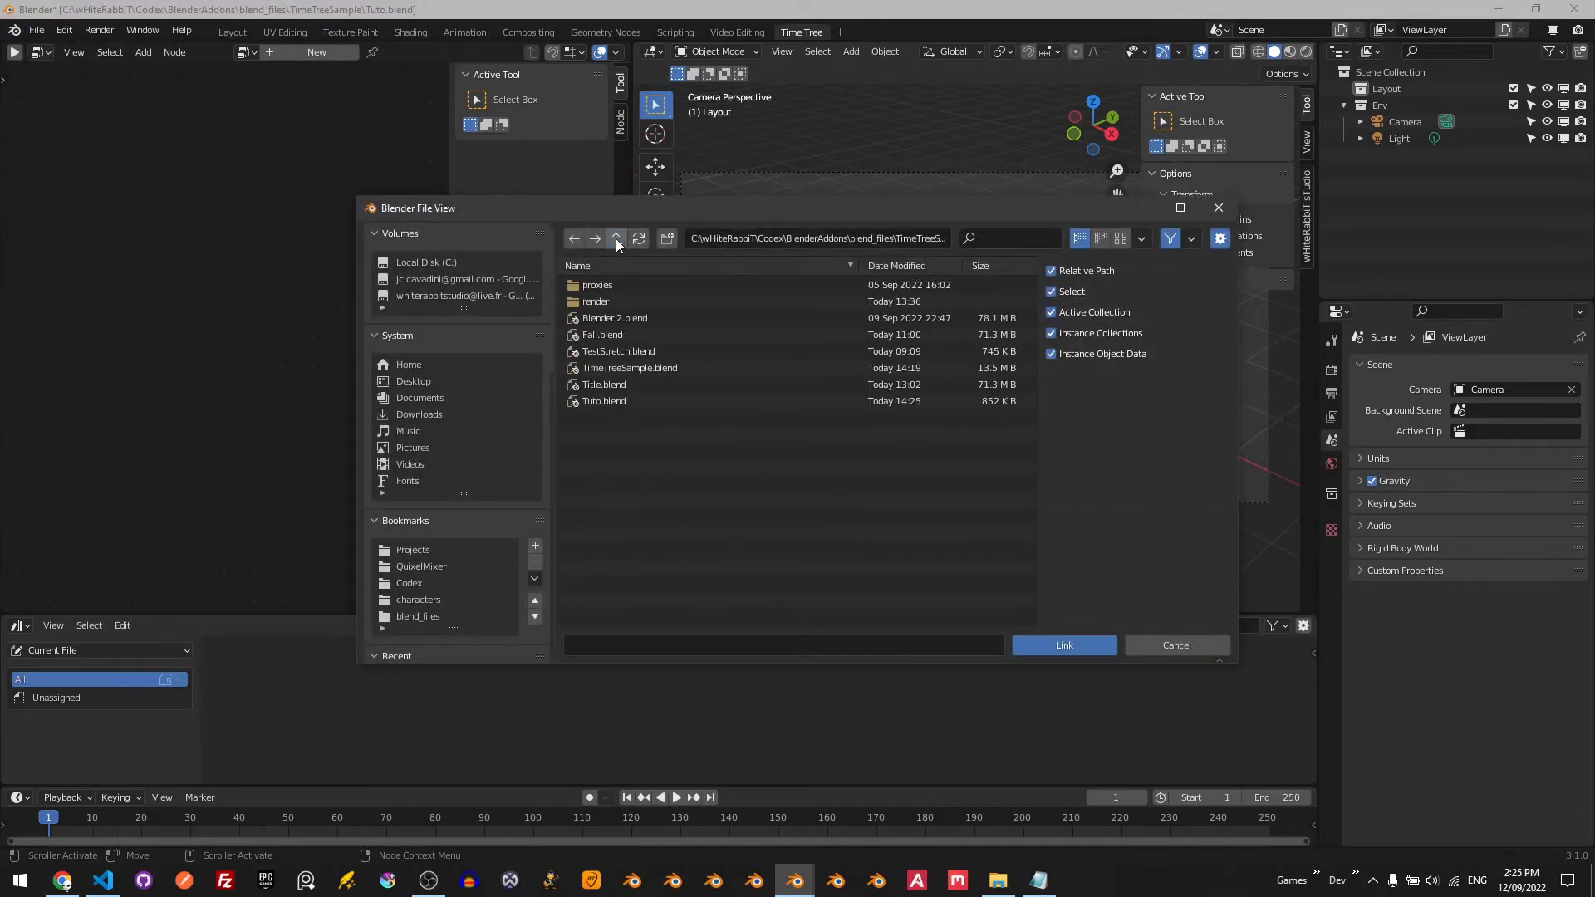
double_click(623, 335)
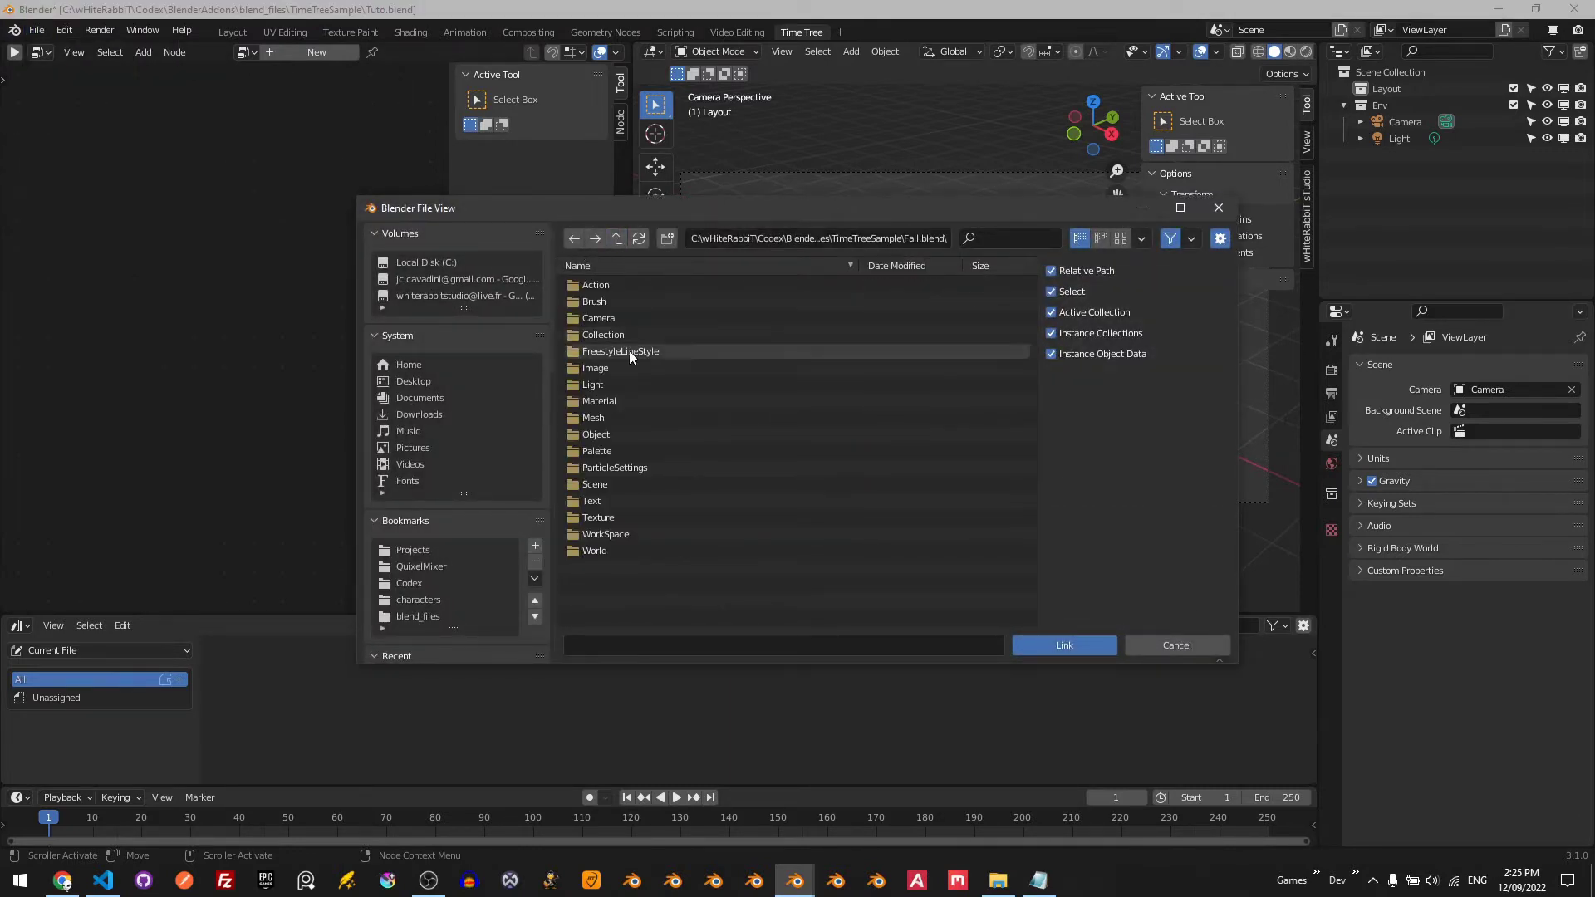
double_click(635, 481)
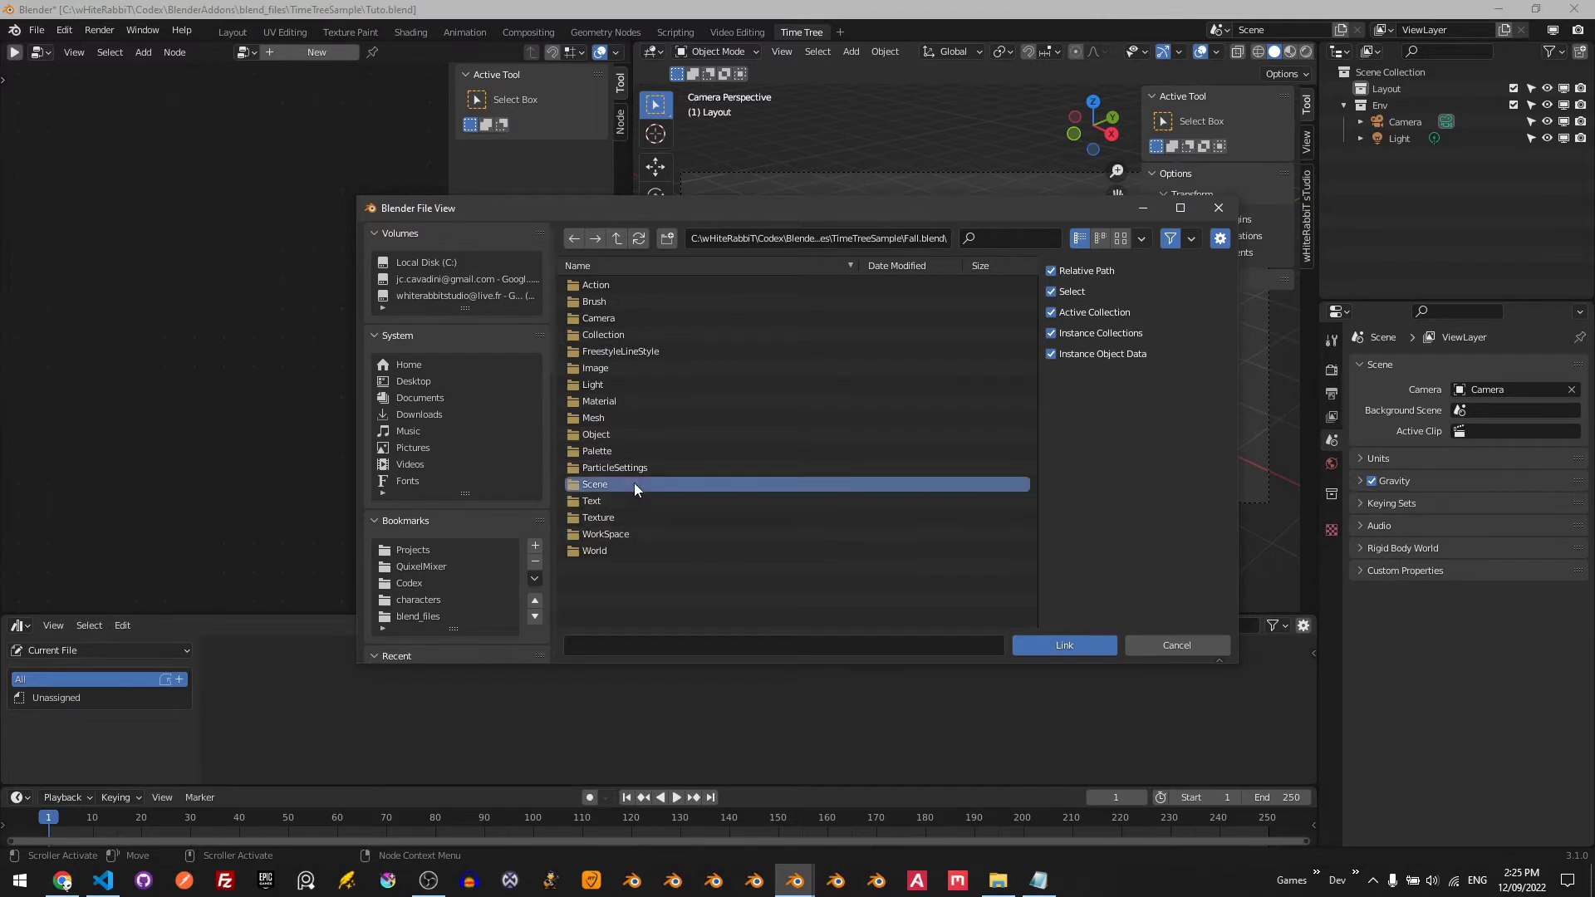
click(600, 287)
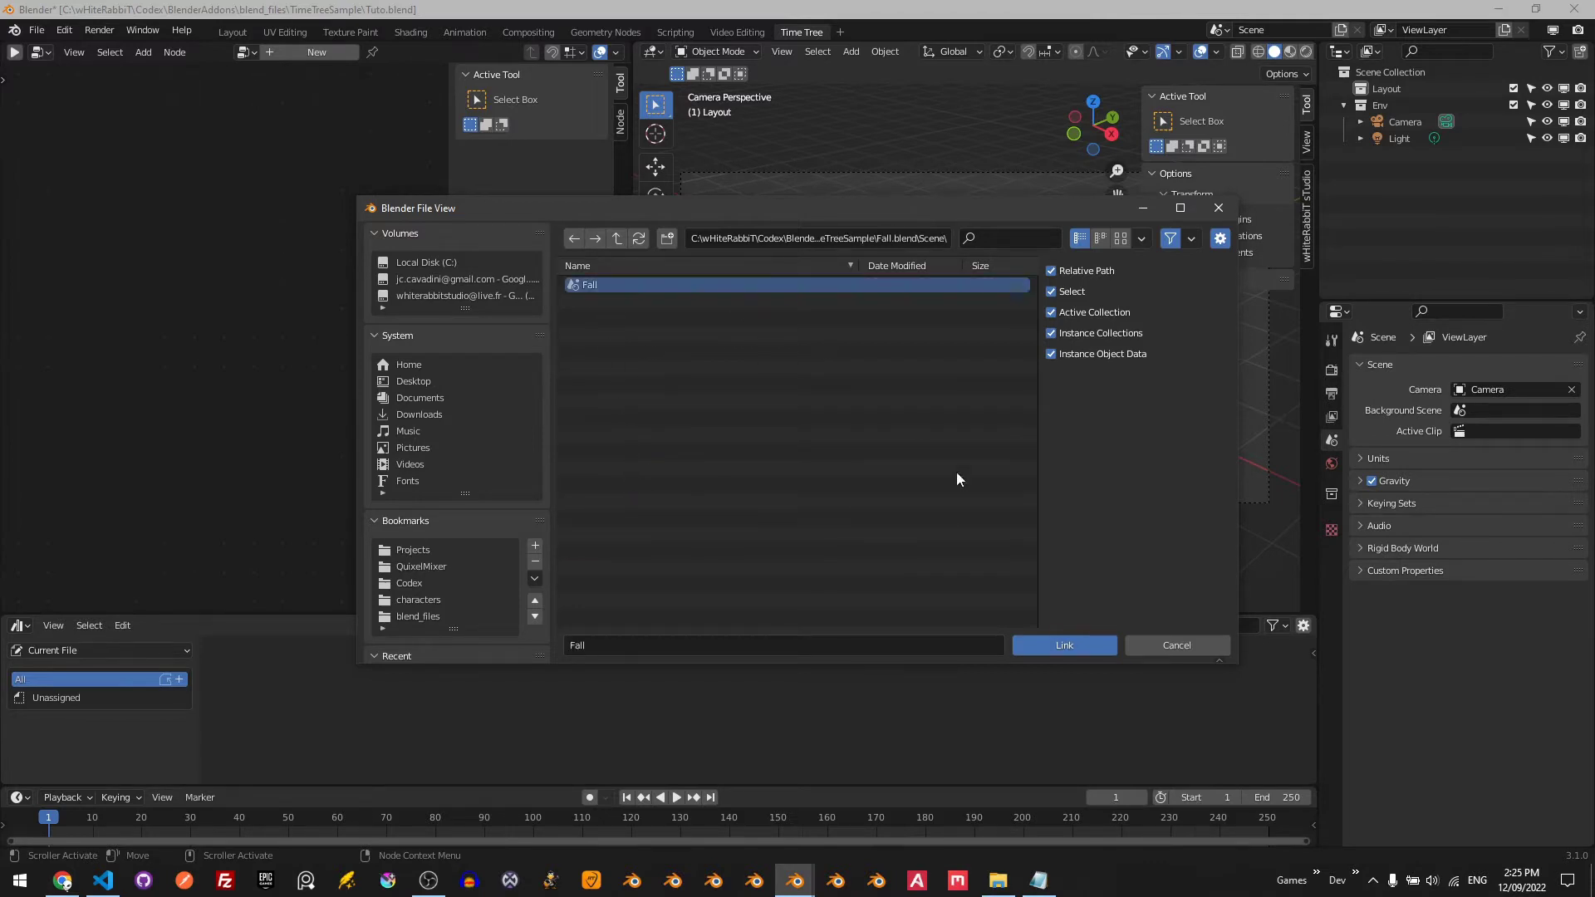
click(1085, 646)
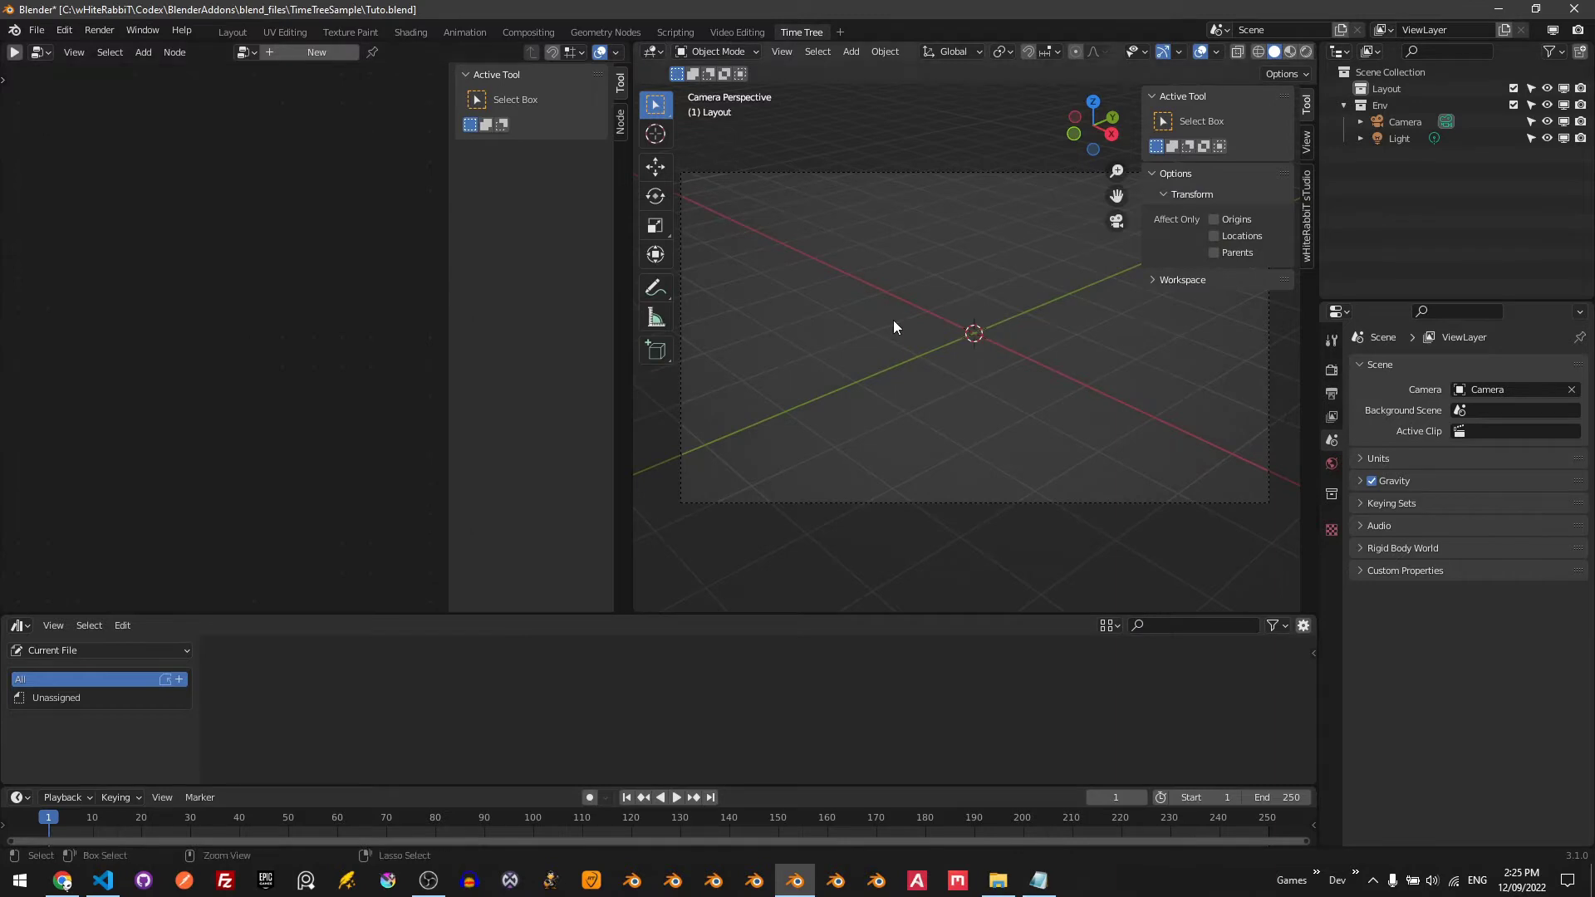
- Save, check the linked Fall and Title scenes, then return to Scene
key(ctrl+s)
click(1228, 32)
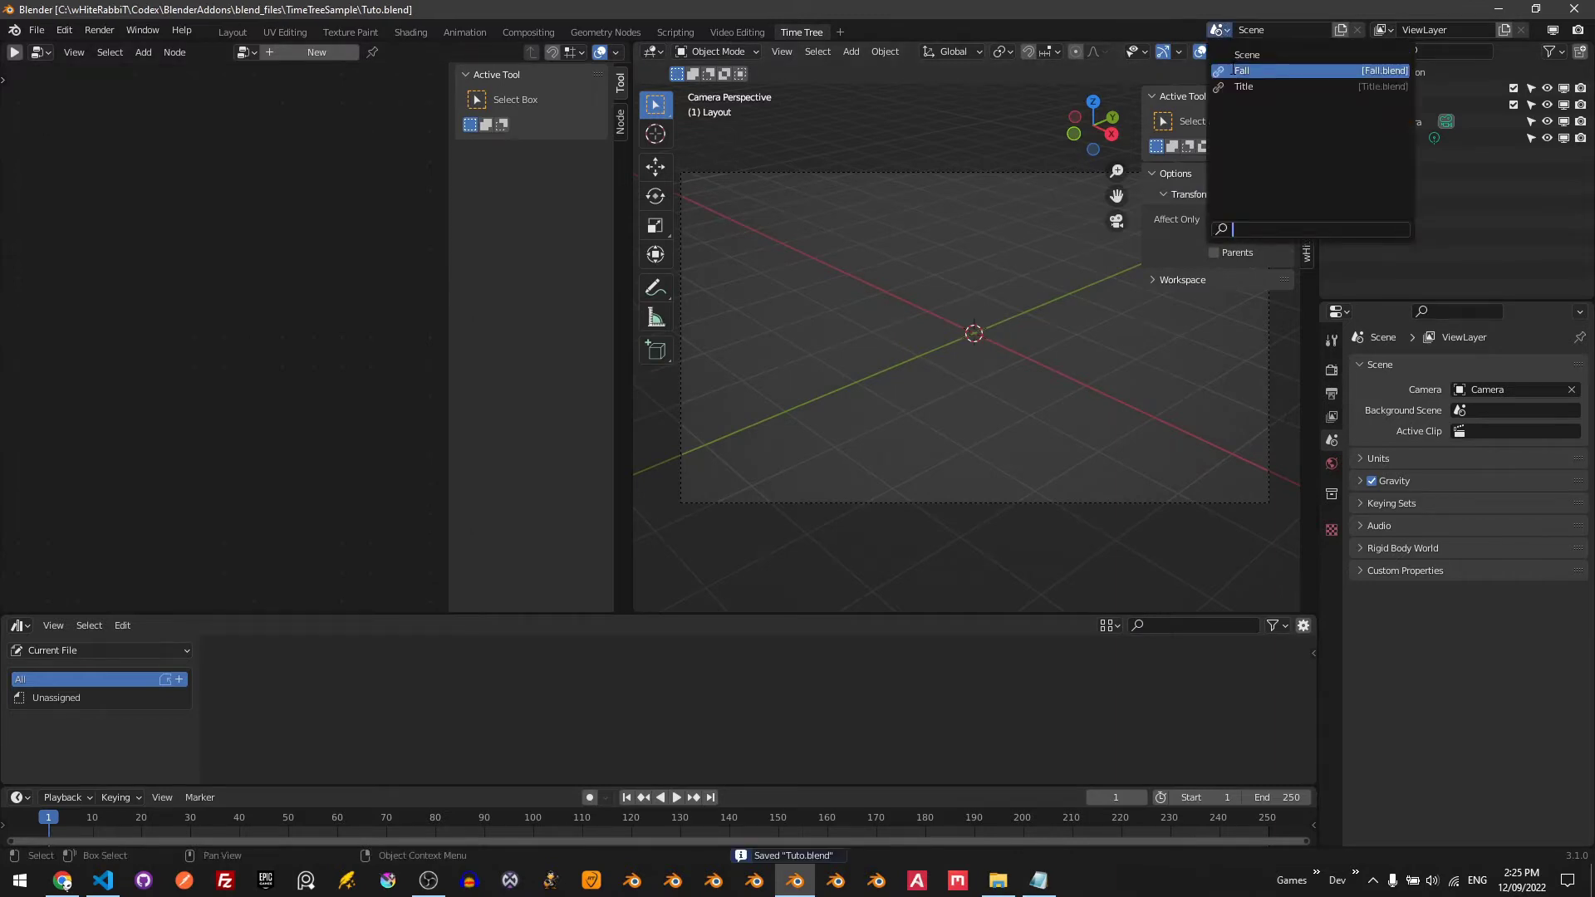
click(1231, 67)
click(1204, 30)
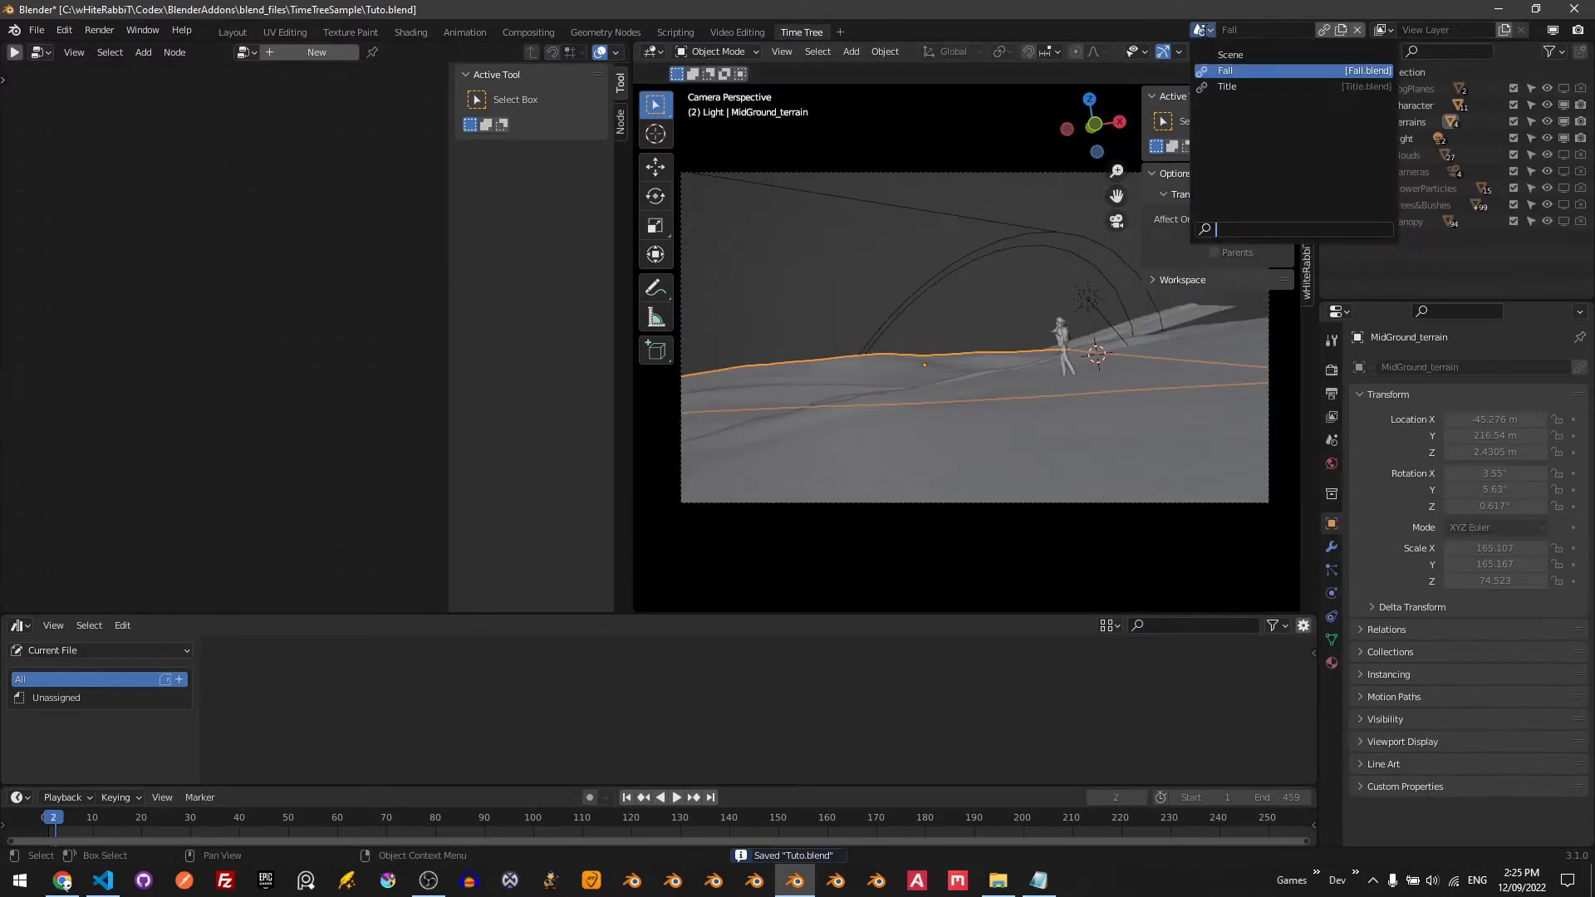
click(1223, 85)
click(1204, 30)
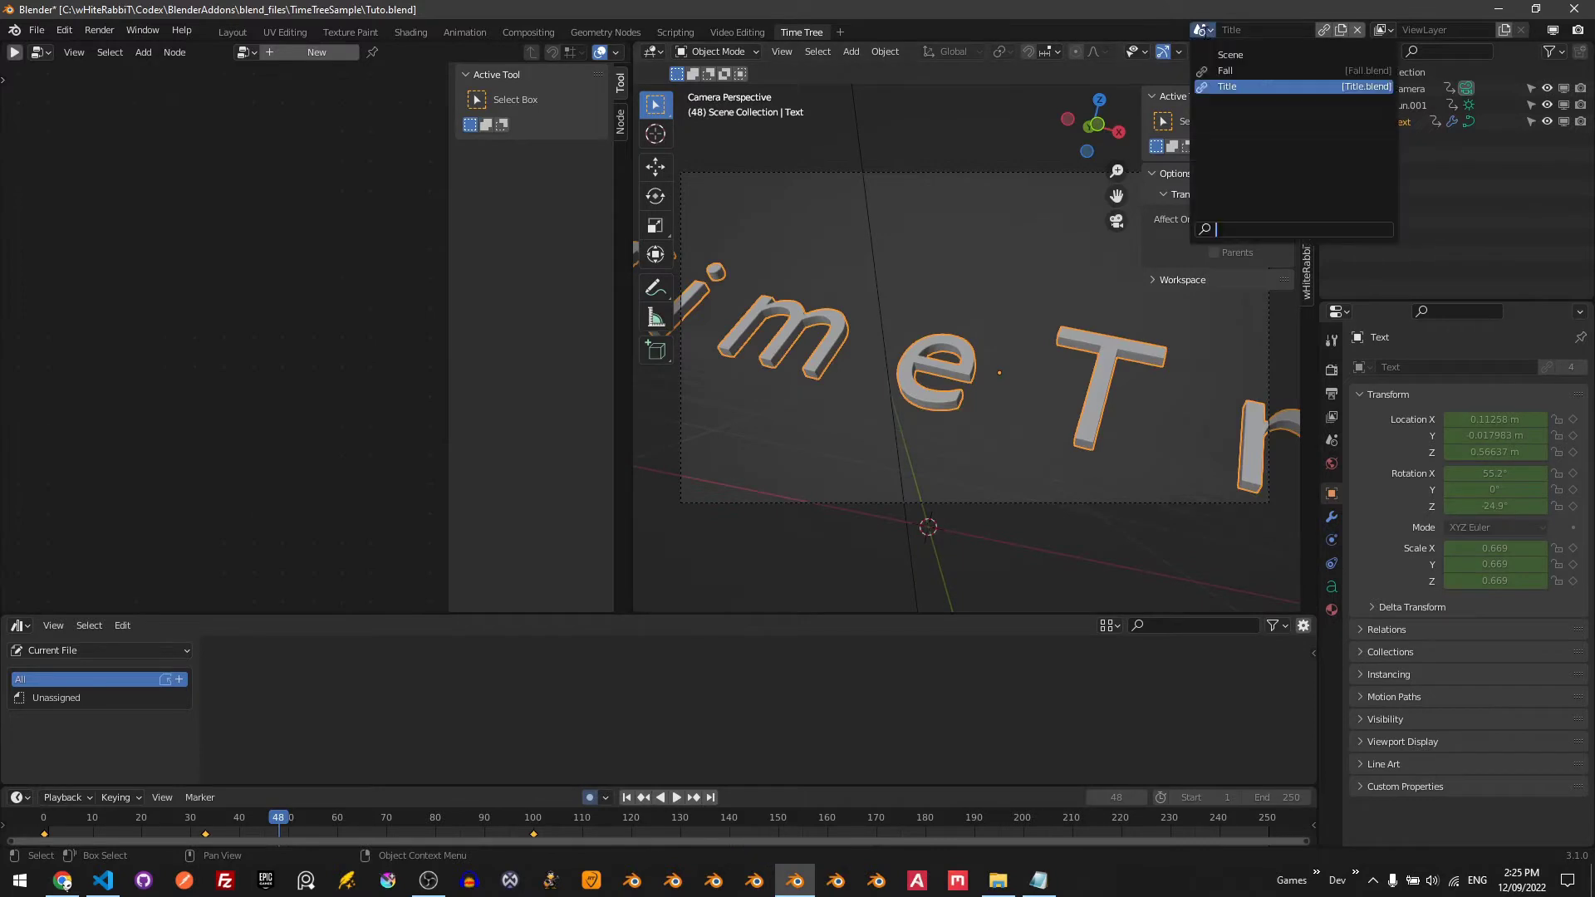
click(1207, 54)
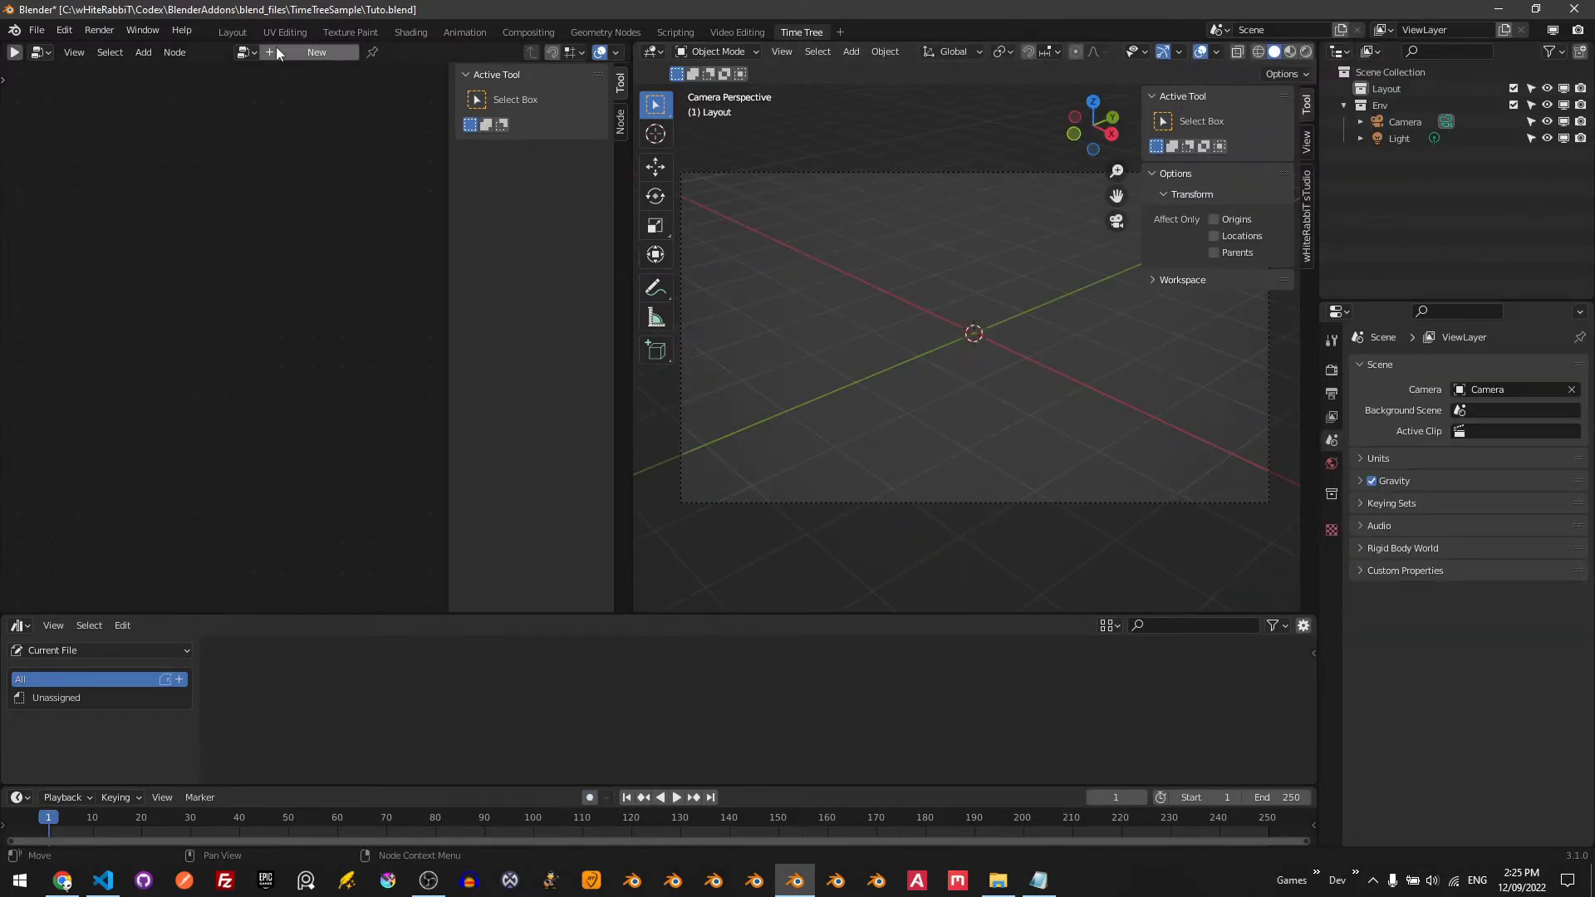
- Create a new Time Tree, save, and build a row of duplicated Shot nodes
click(276, 51)
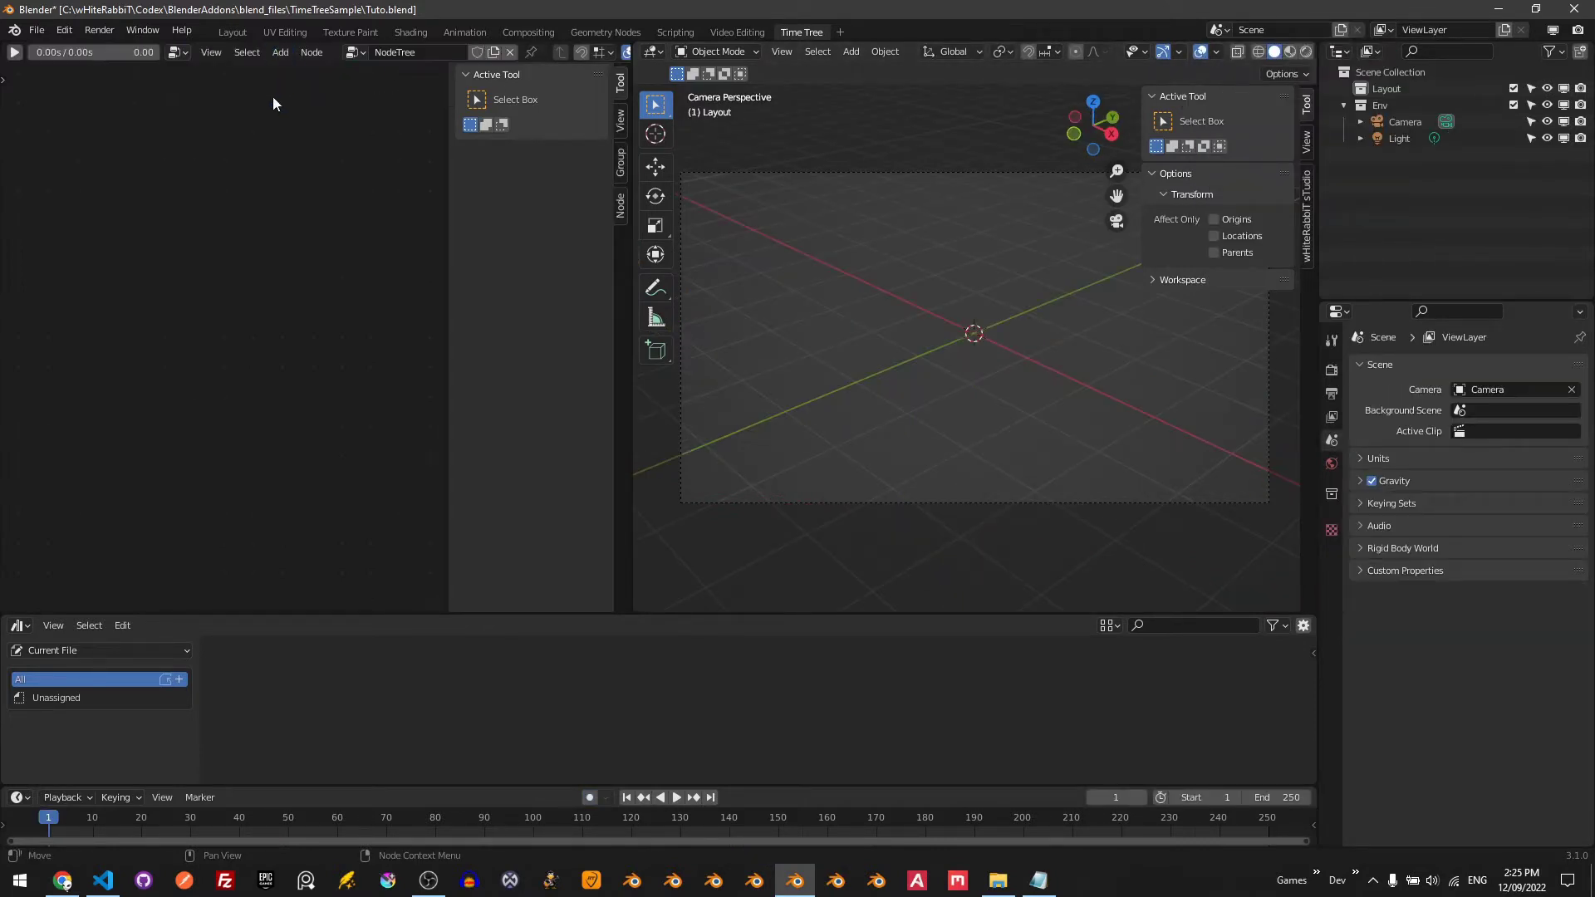
key(ctrl+s)
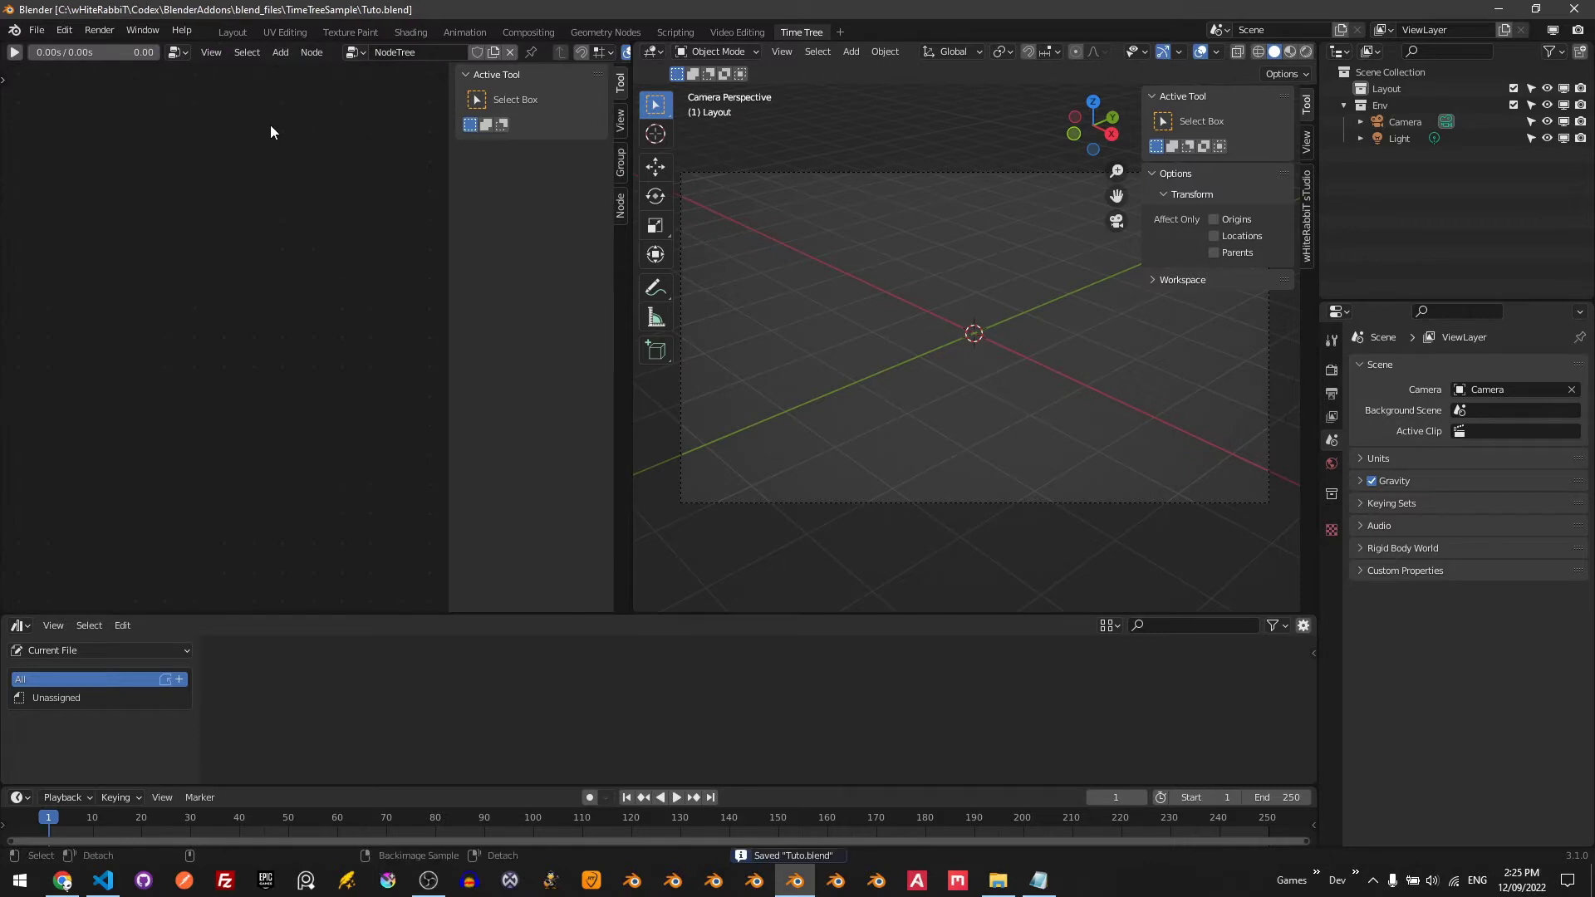
key(shift+a)
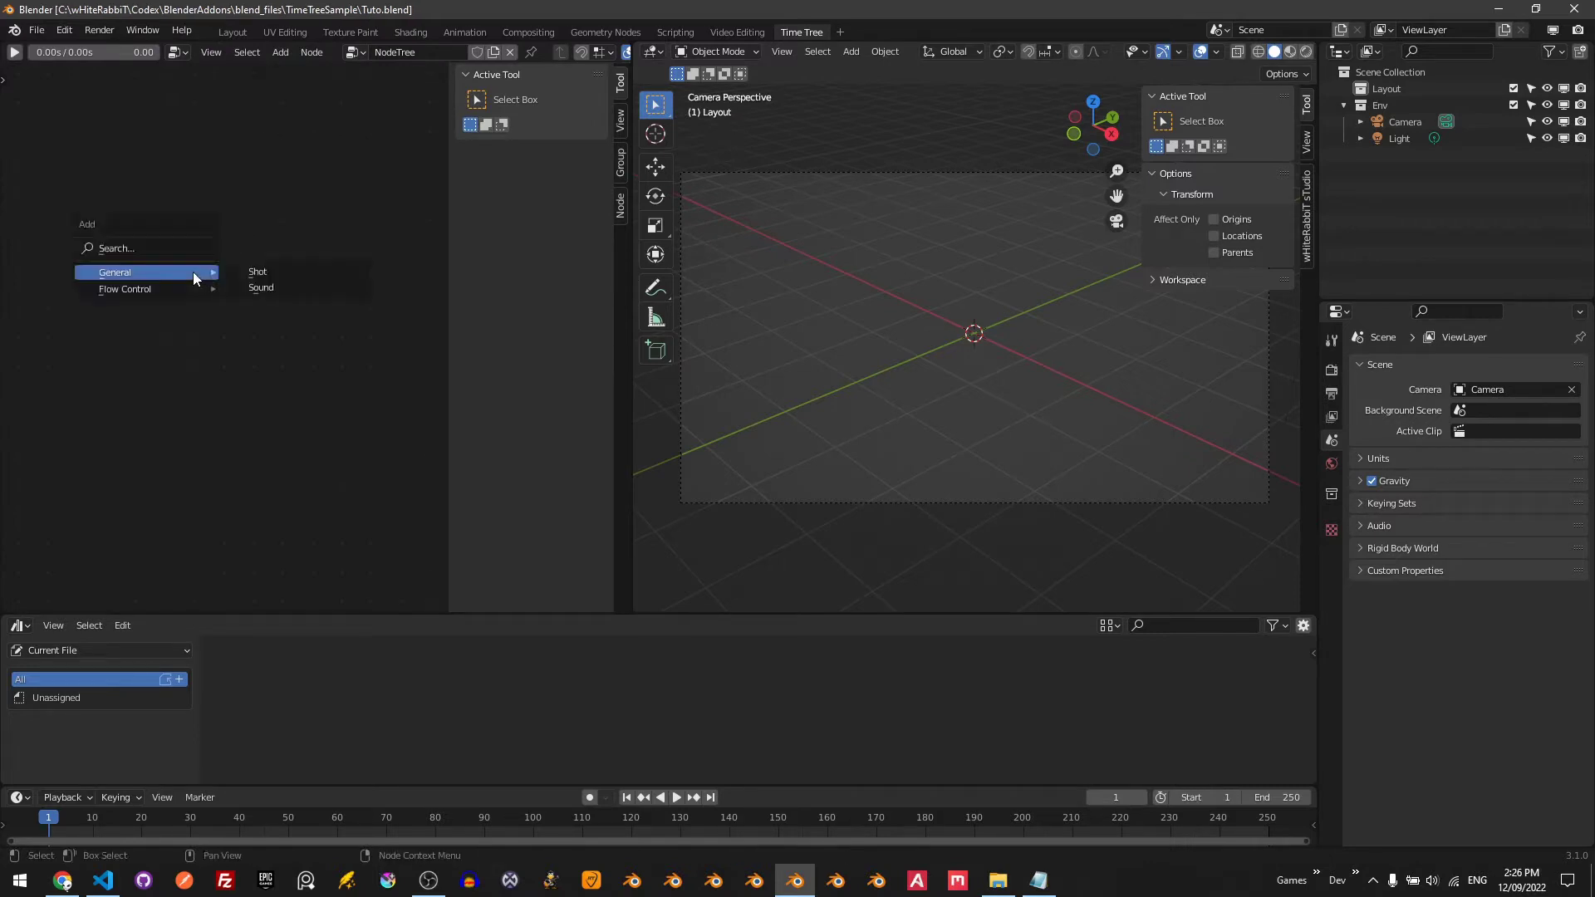
click(269, 281)
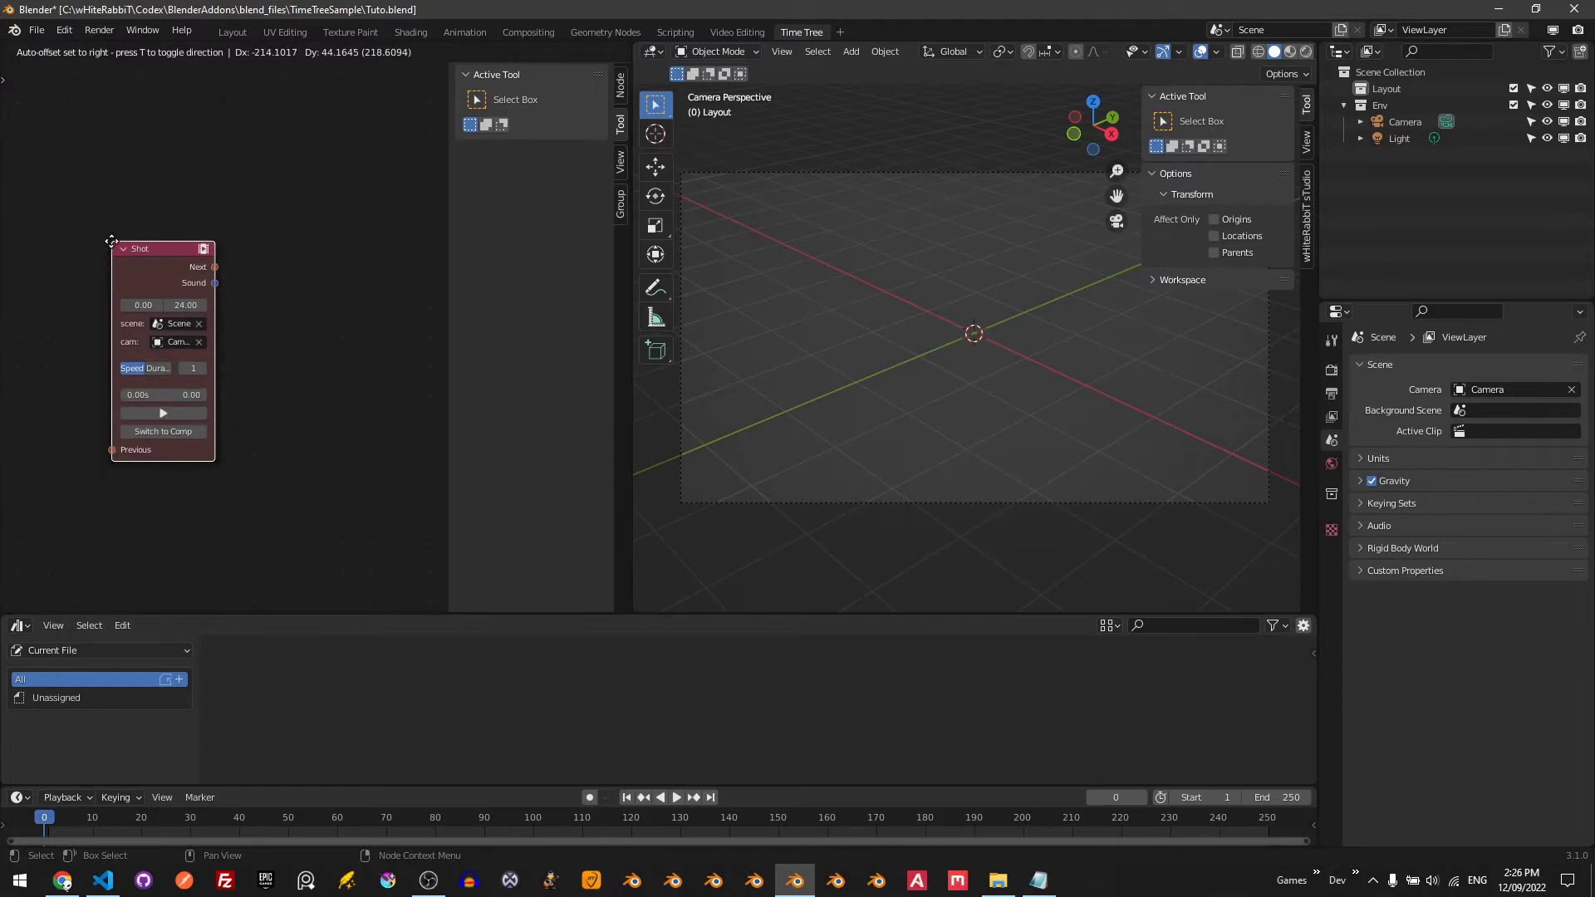
key(ctrl+space)
key(g)
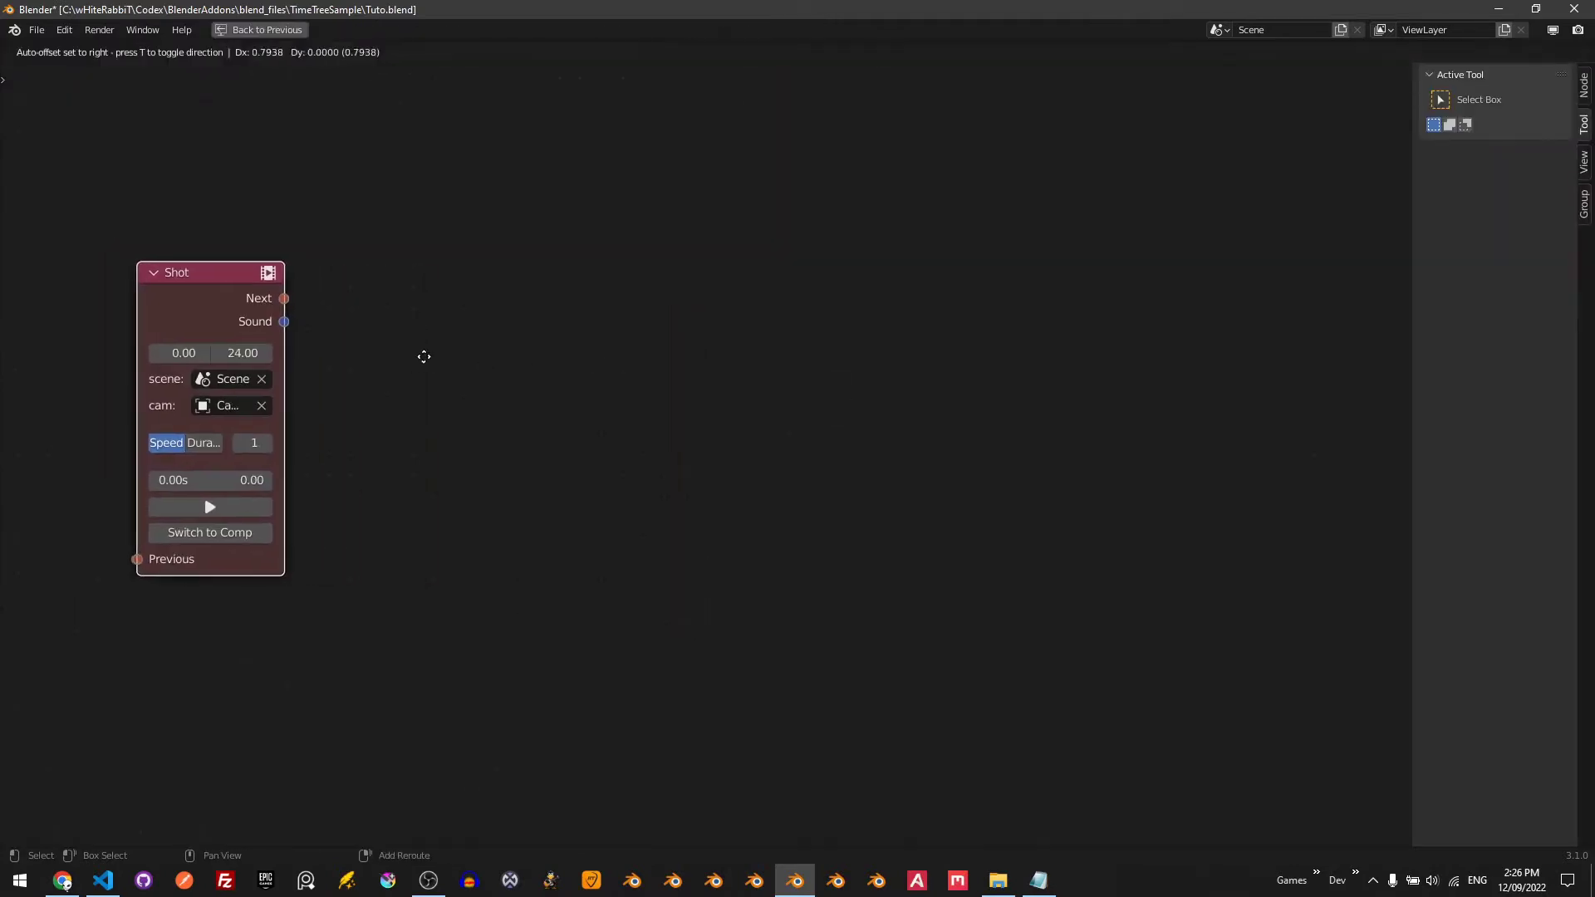
click(424, 353)
key(shift+d)
click(934, 336)
key(shift+d)
click(1118, 363)
key(ctrl+space)
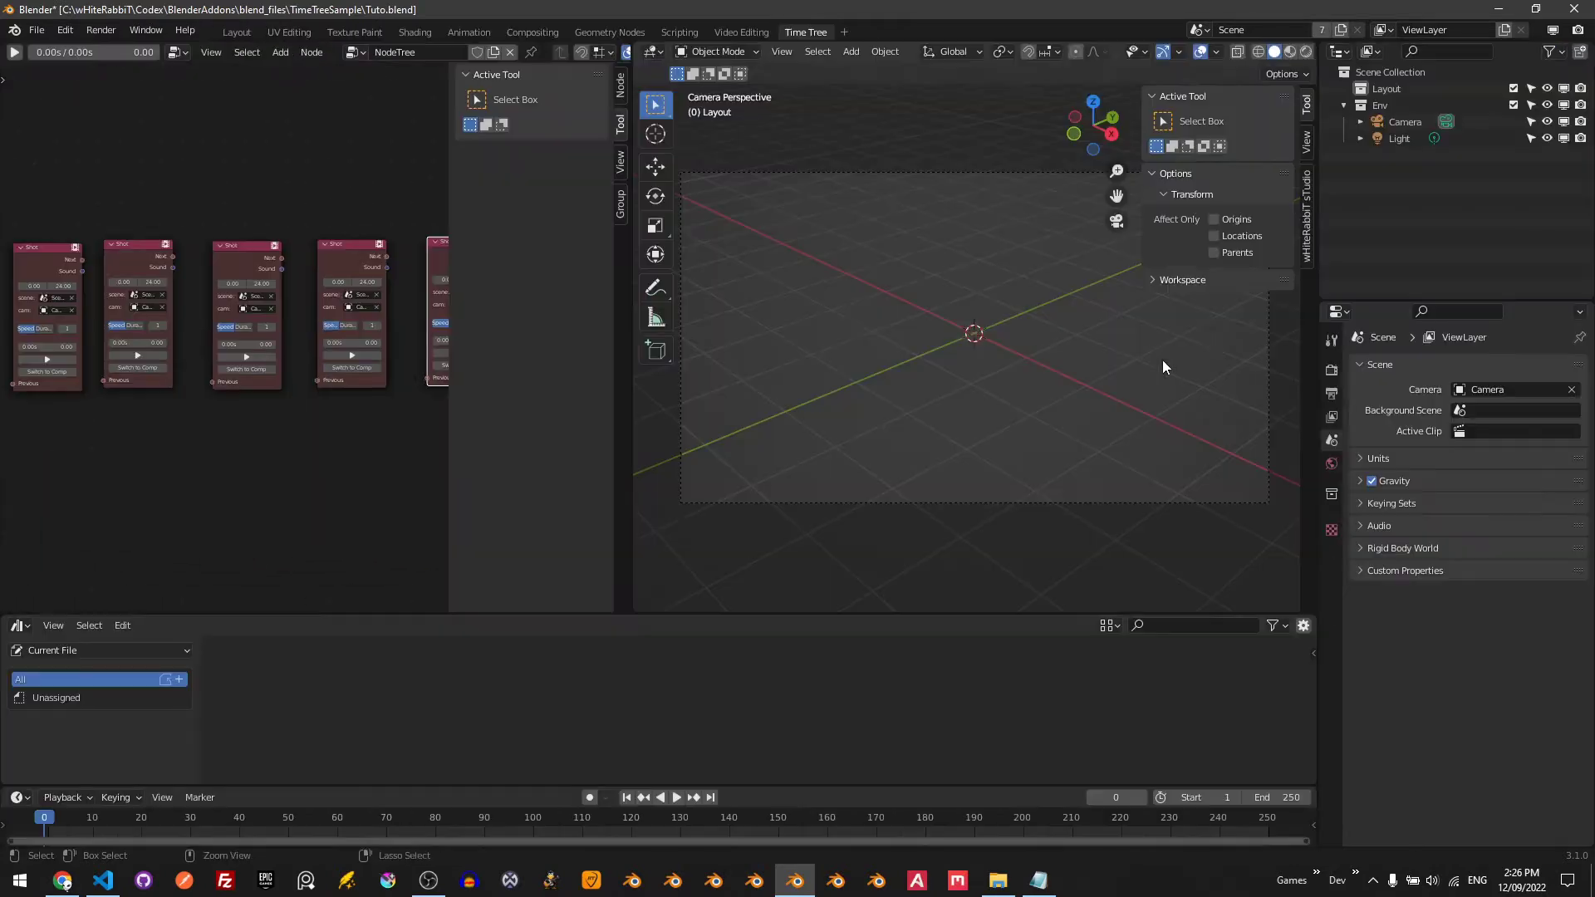
- Assign the Fall and Title scenes and cameras to the Shot nodes, Camera_1 for the first
click(286, 286)
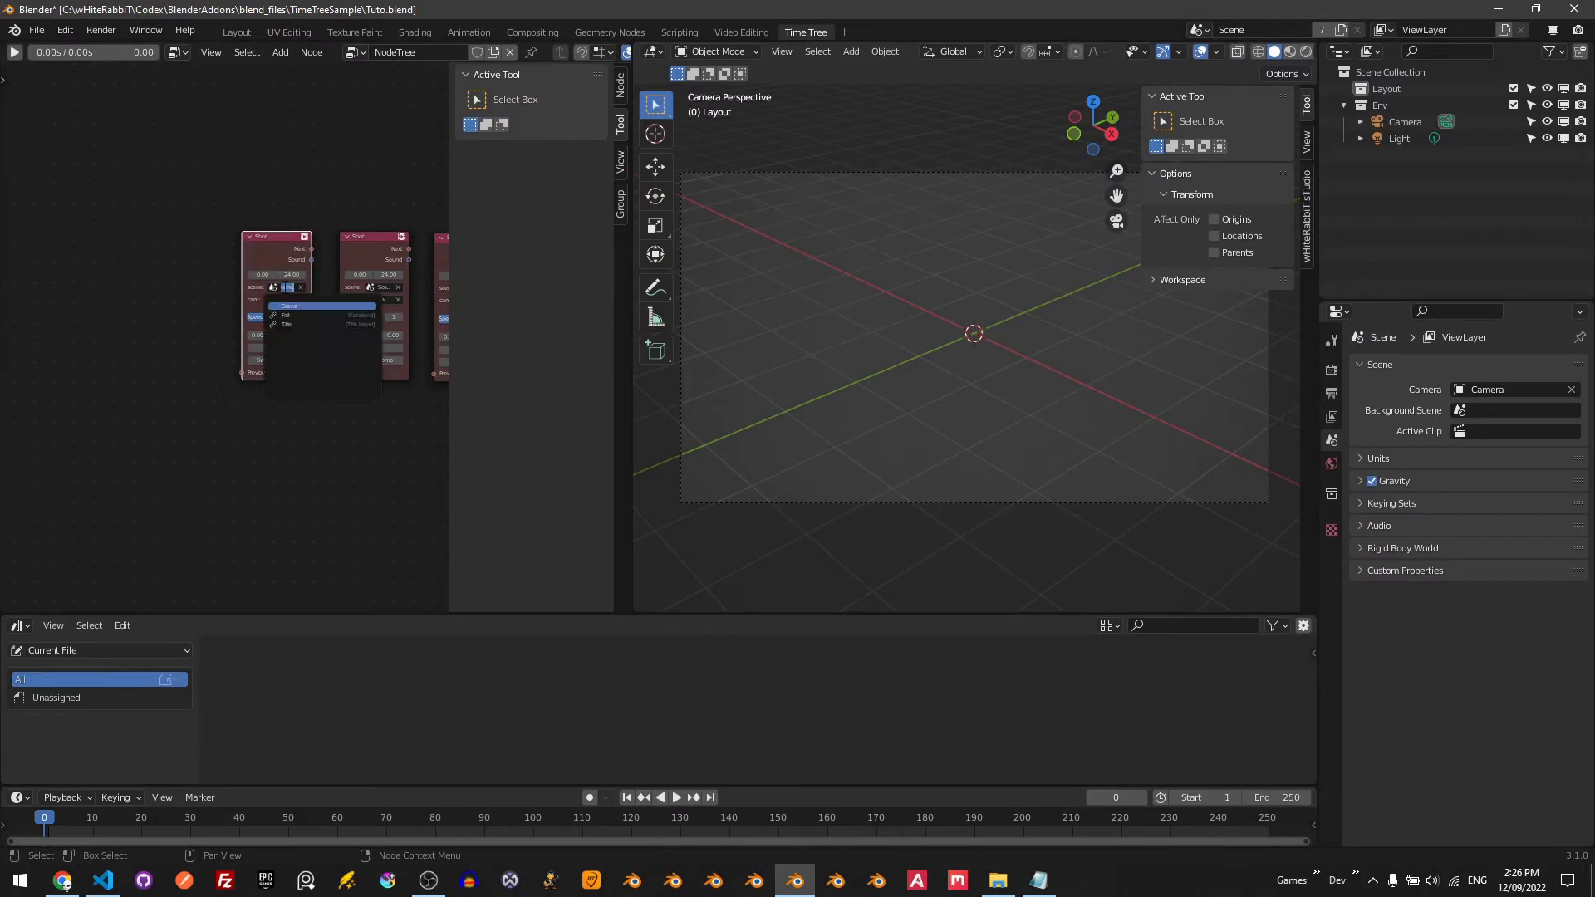
click(281, 315)
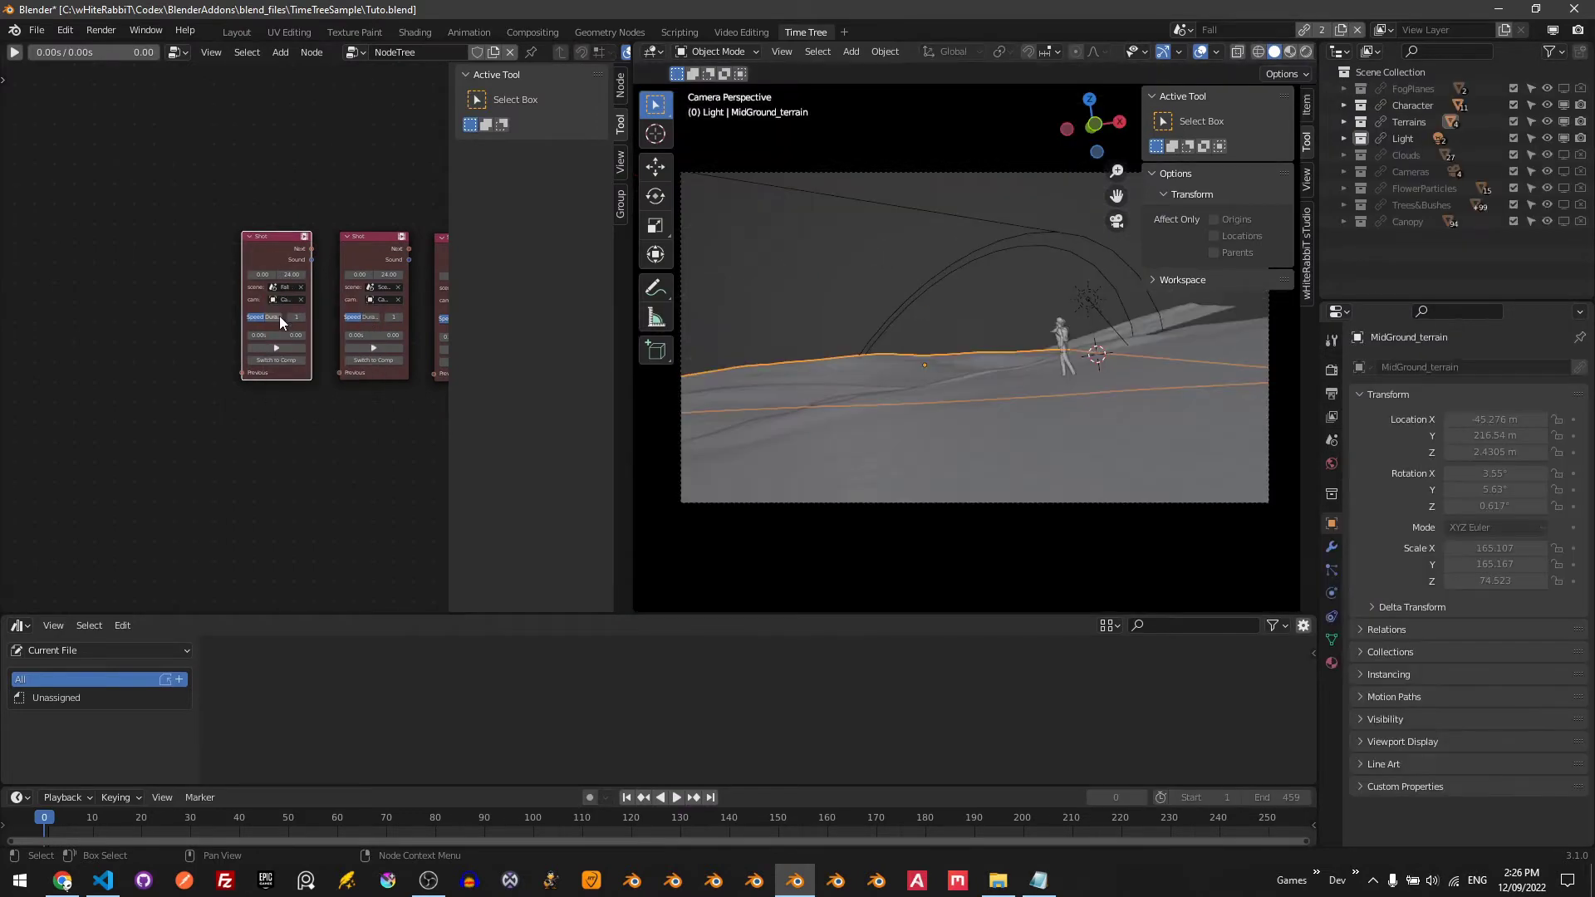
click(283, 300)
click(282, 317)
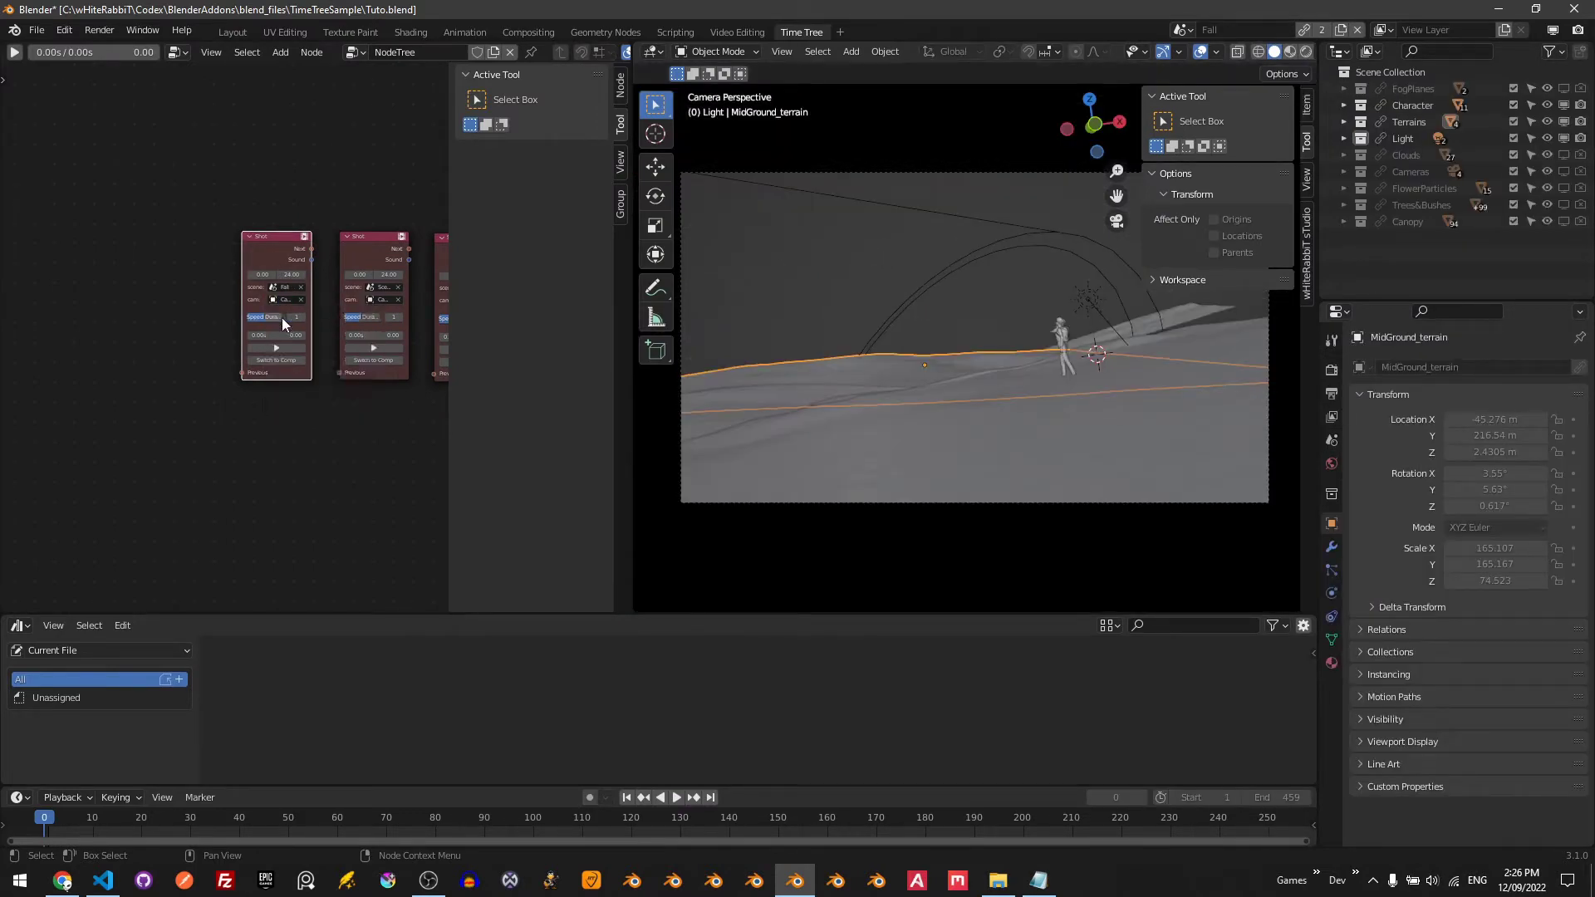
scroll(251, 345, up, 2)
scroll(261, 282, up, 2)
scroll(201, 263, up, 3)
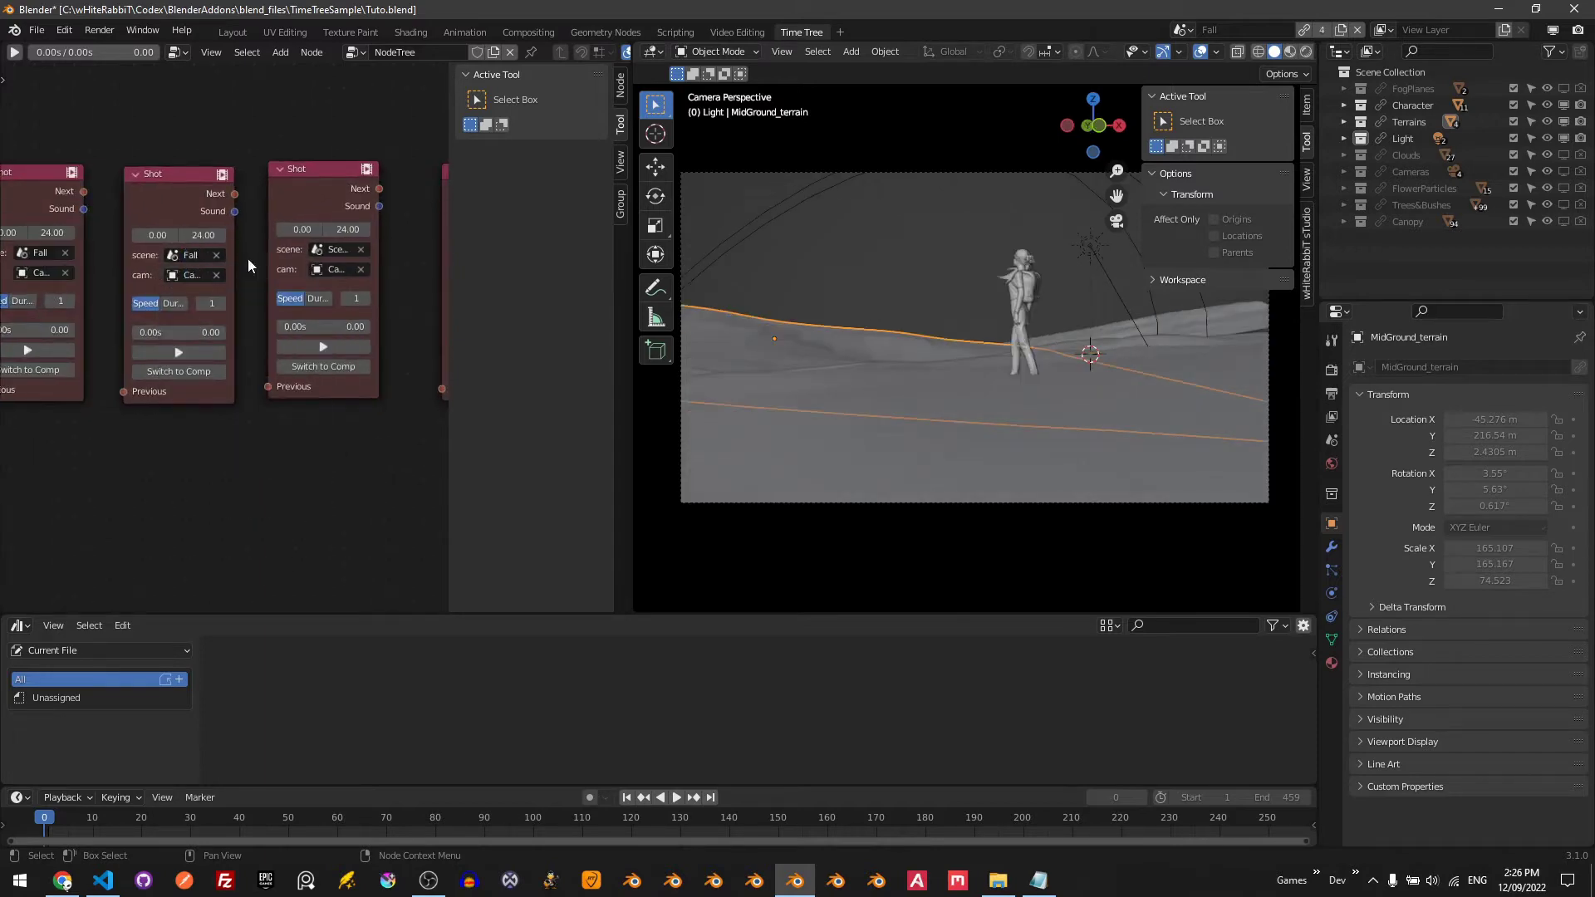
click(191, 275)
scroll(152, 328, down, 3)
scroll(157, 284, up, 3)
click(39, 294)
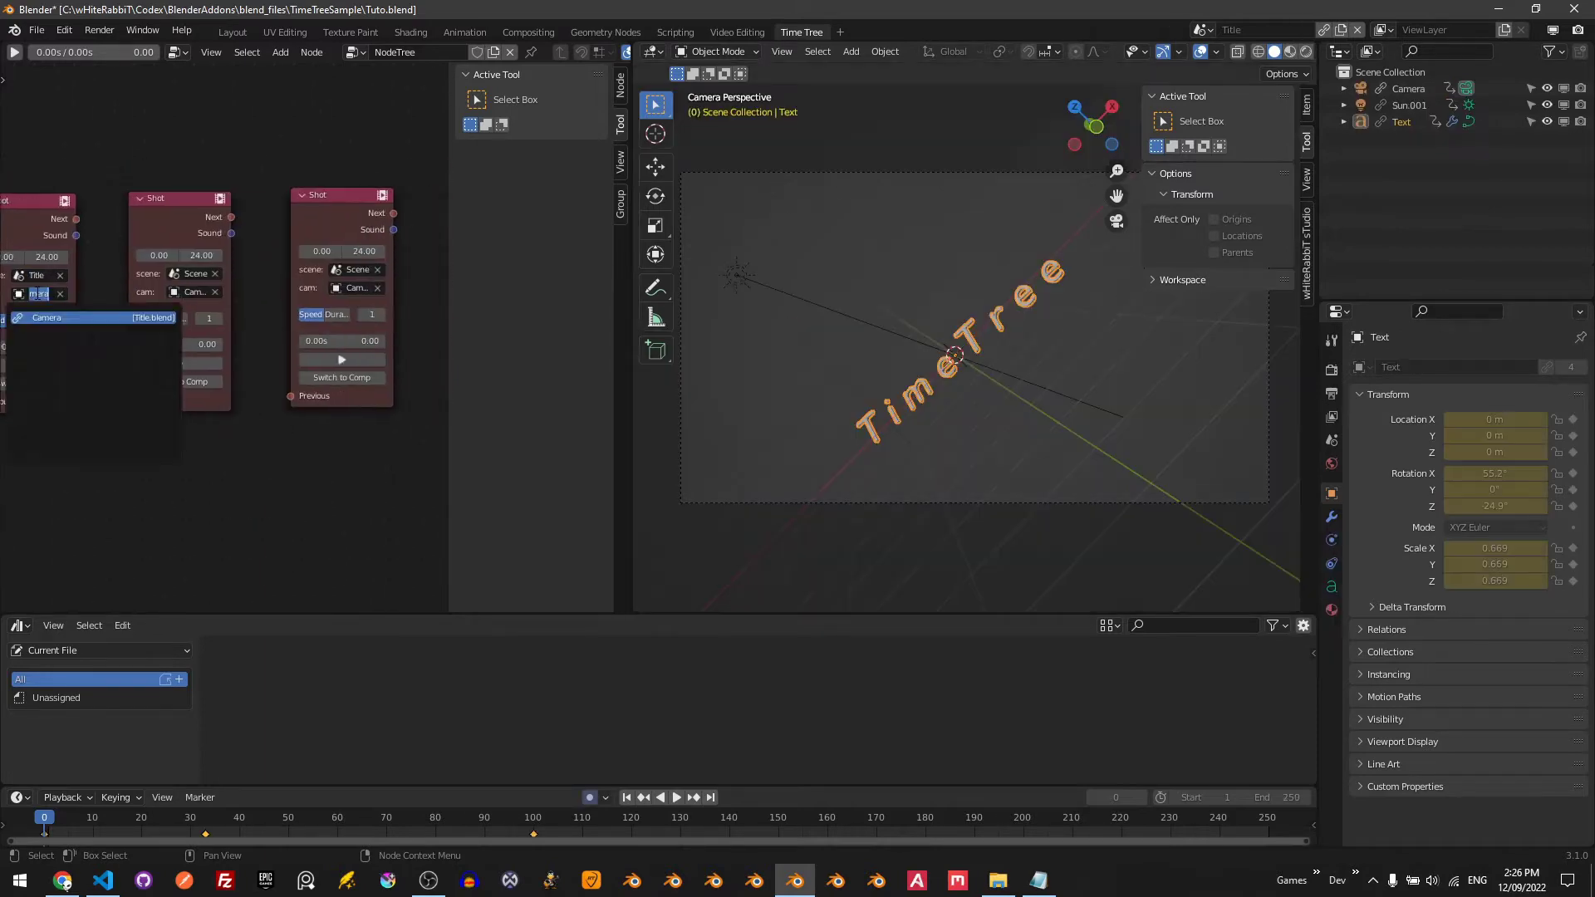
click(191, 273)
click(208, 312)
click(357, 287)
click(374, 312)
scroll(436, 155, down, 3)
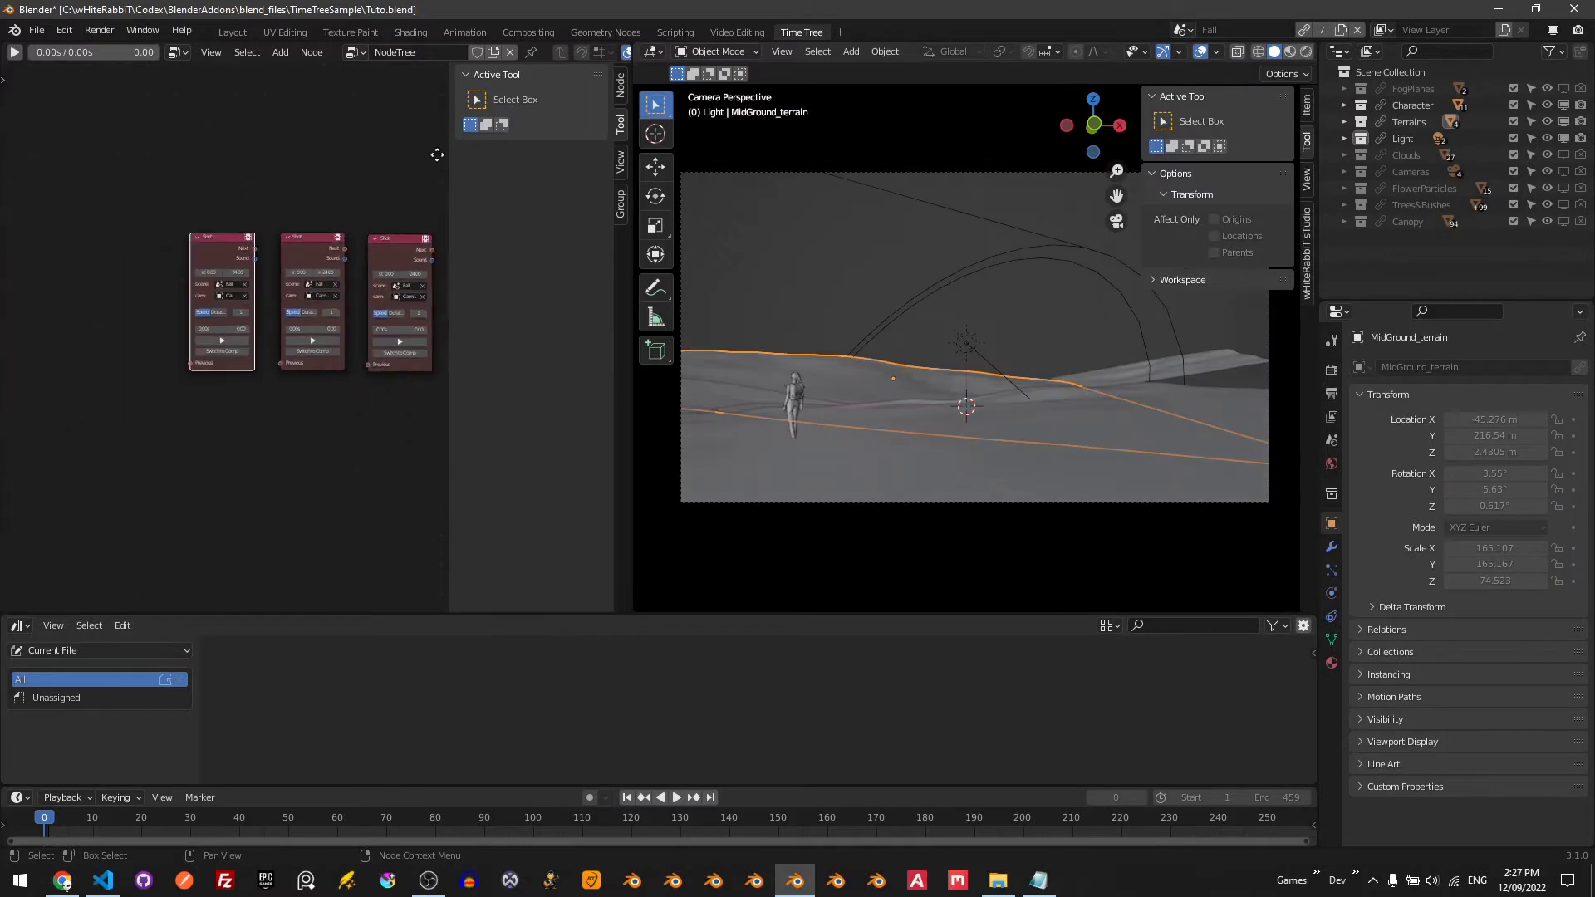
- Hide the sidebar and chain each shot's Next socket to the following shot's Previous
key(n)
scroll(358, 249, up, 3)
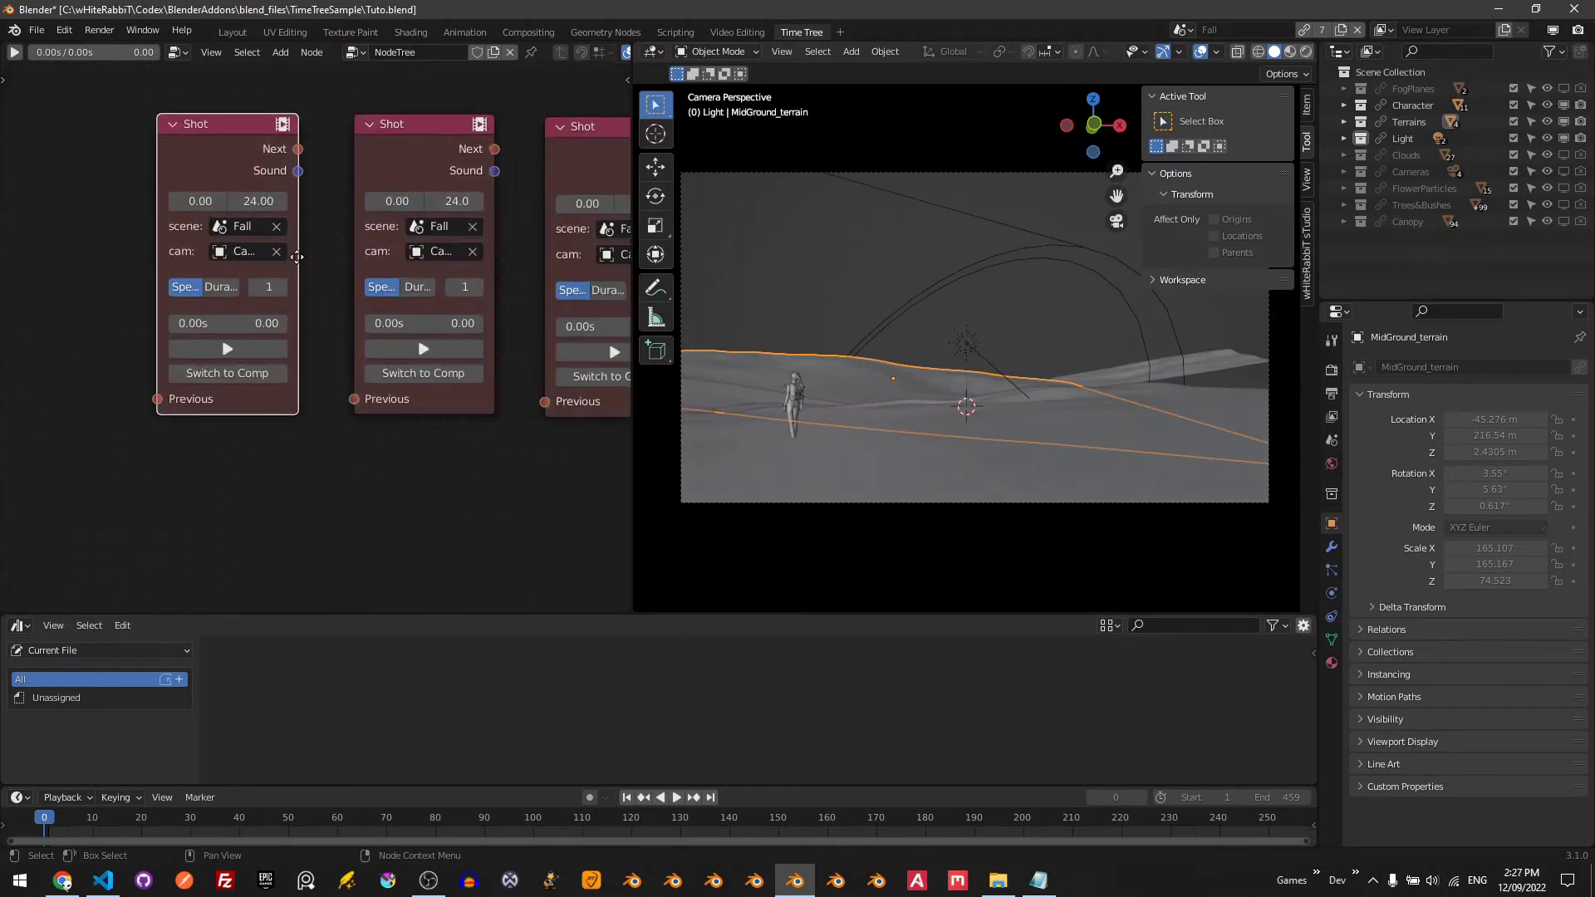
middle_drag(293, 159, 252, 170)
drag(257, 162, 311, 410)
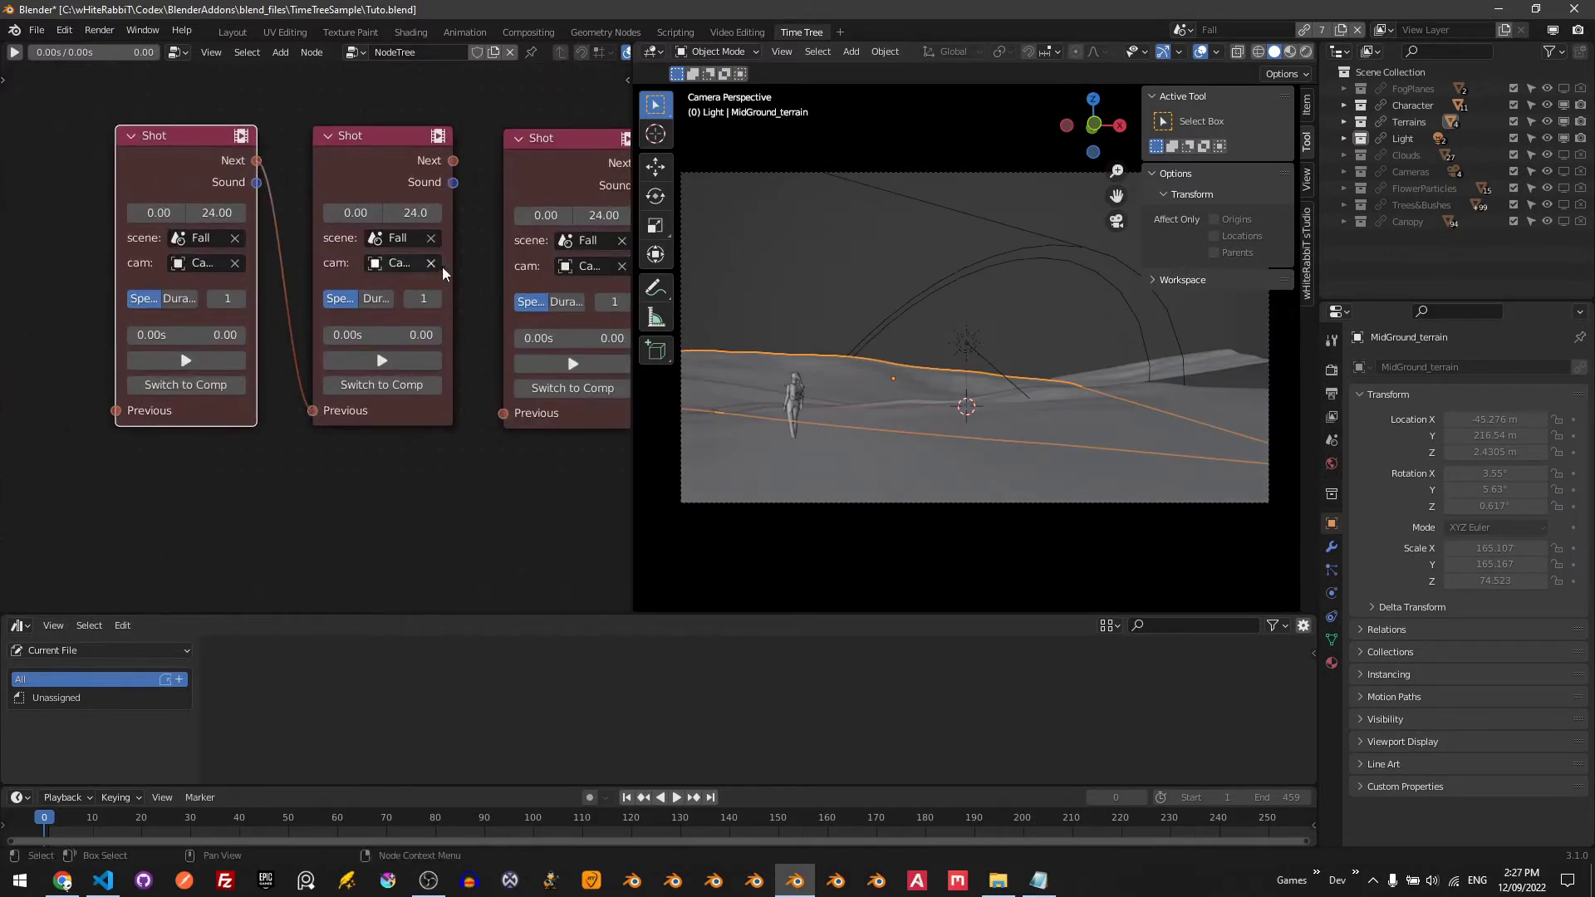
middle_drag(442, 266, 242, 252)
drag(237, 180, 289, 438)
middle_drag(226, 361, 295, 256)
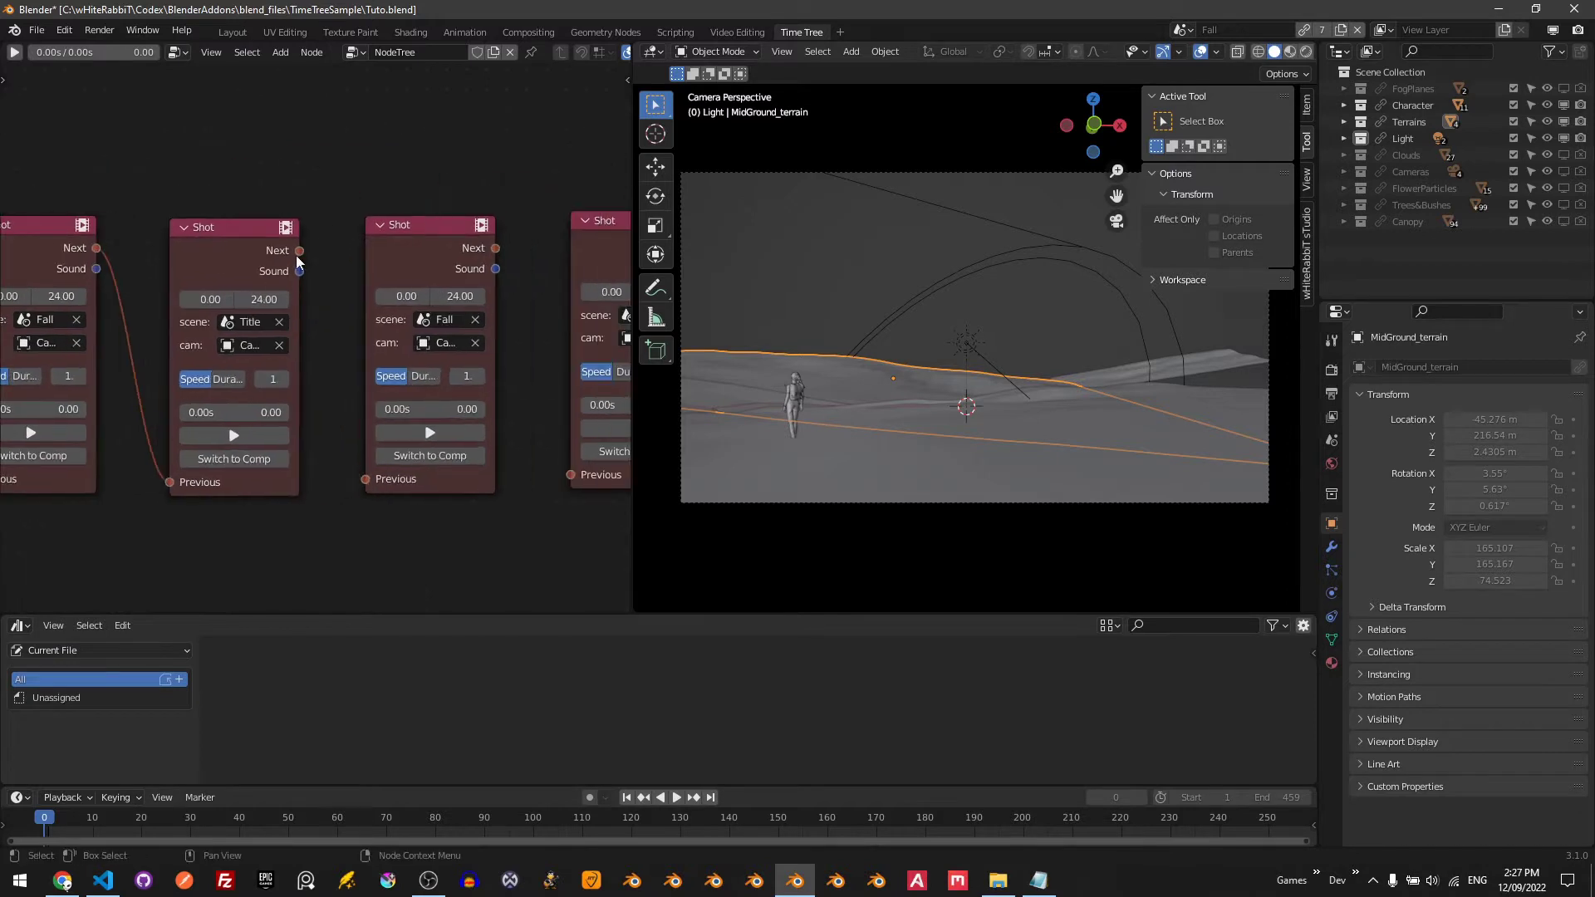
scroll(279, 241, down, 3)
click(87, 379)
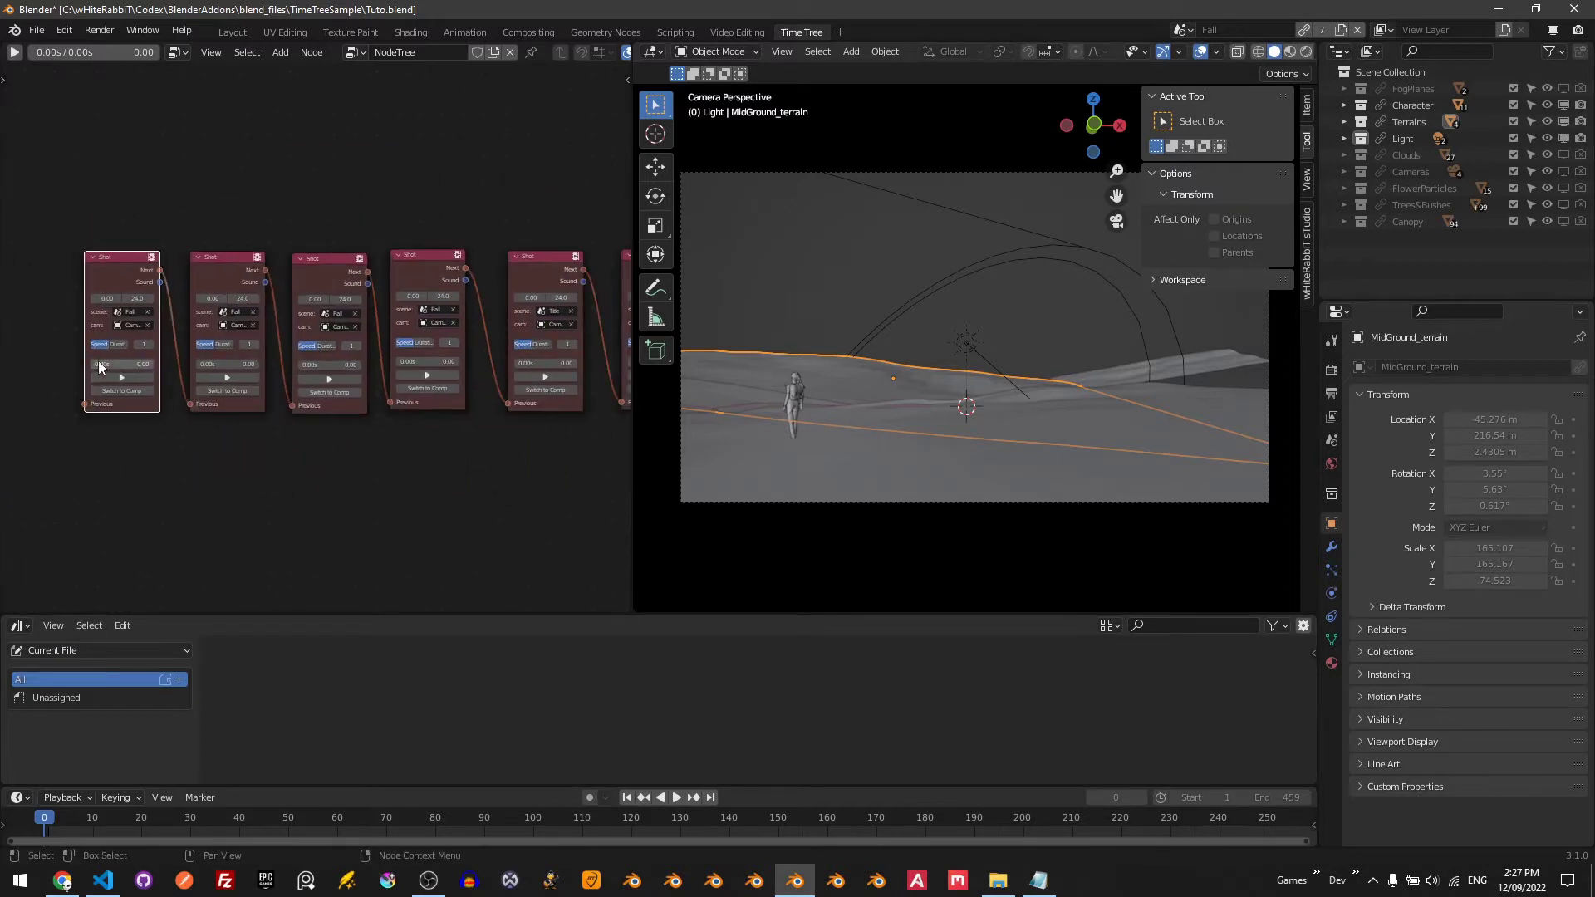
- Play the shot sequence from the first Shot node's camera view
click(100, 368)
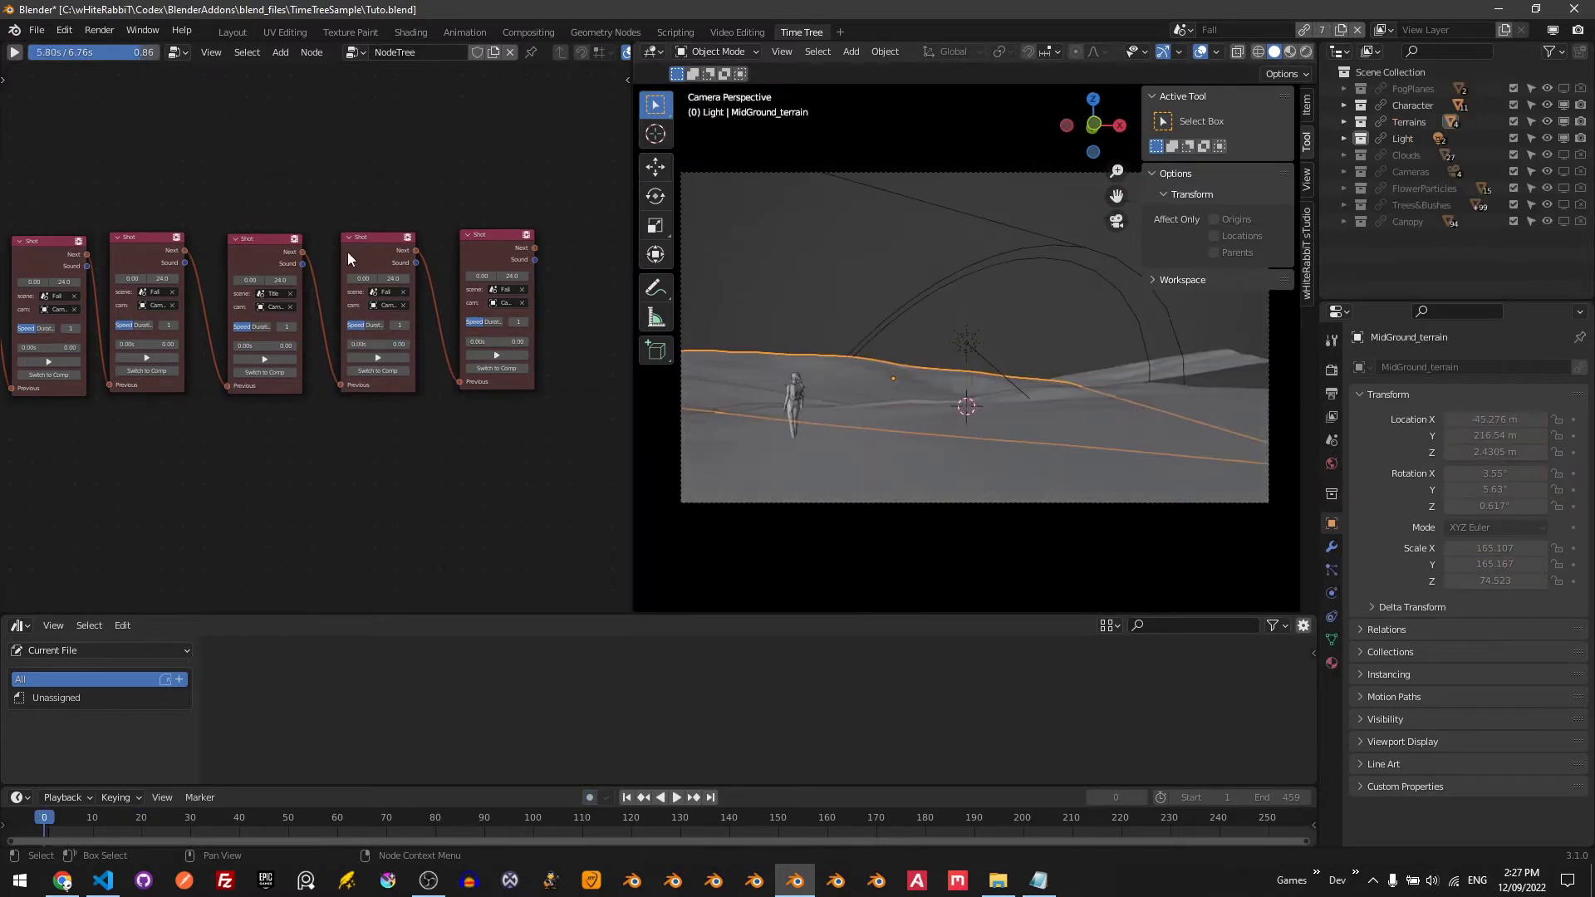
click(15, 52)
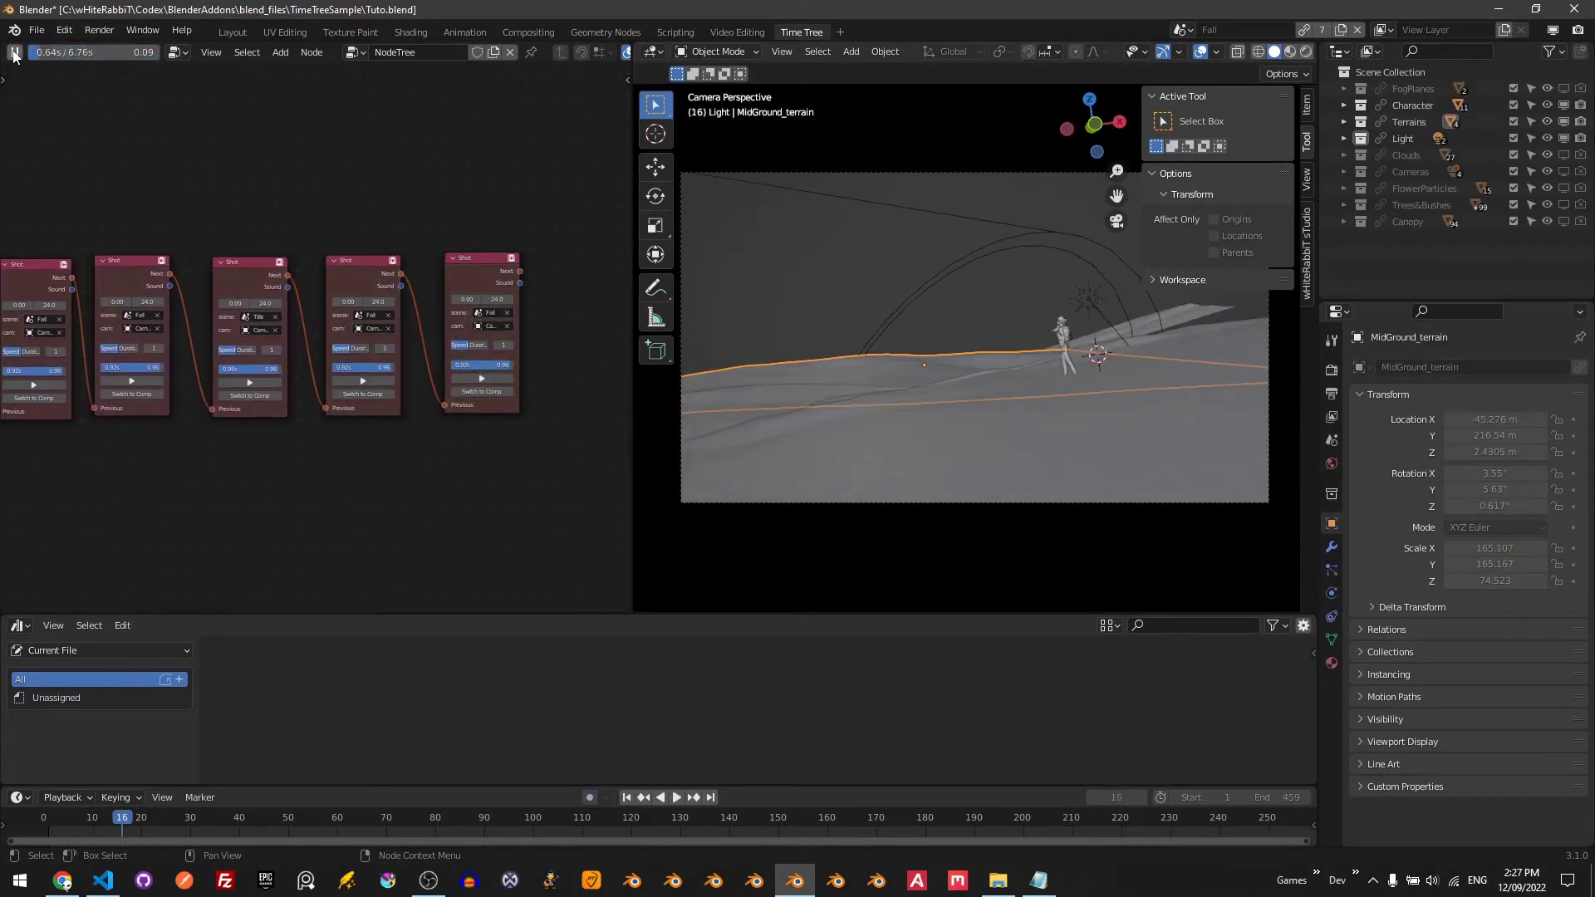
- Add three Sound nodes in a row beneath the shots
key(shift+a)
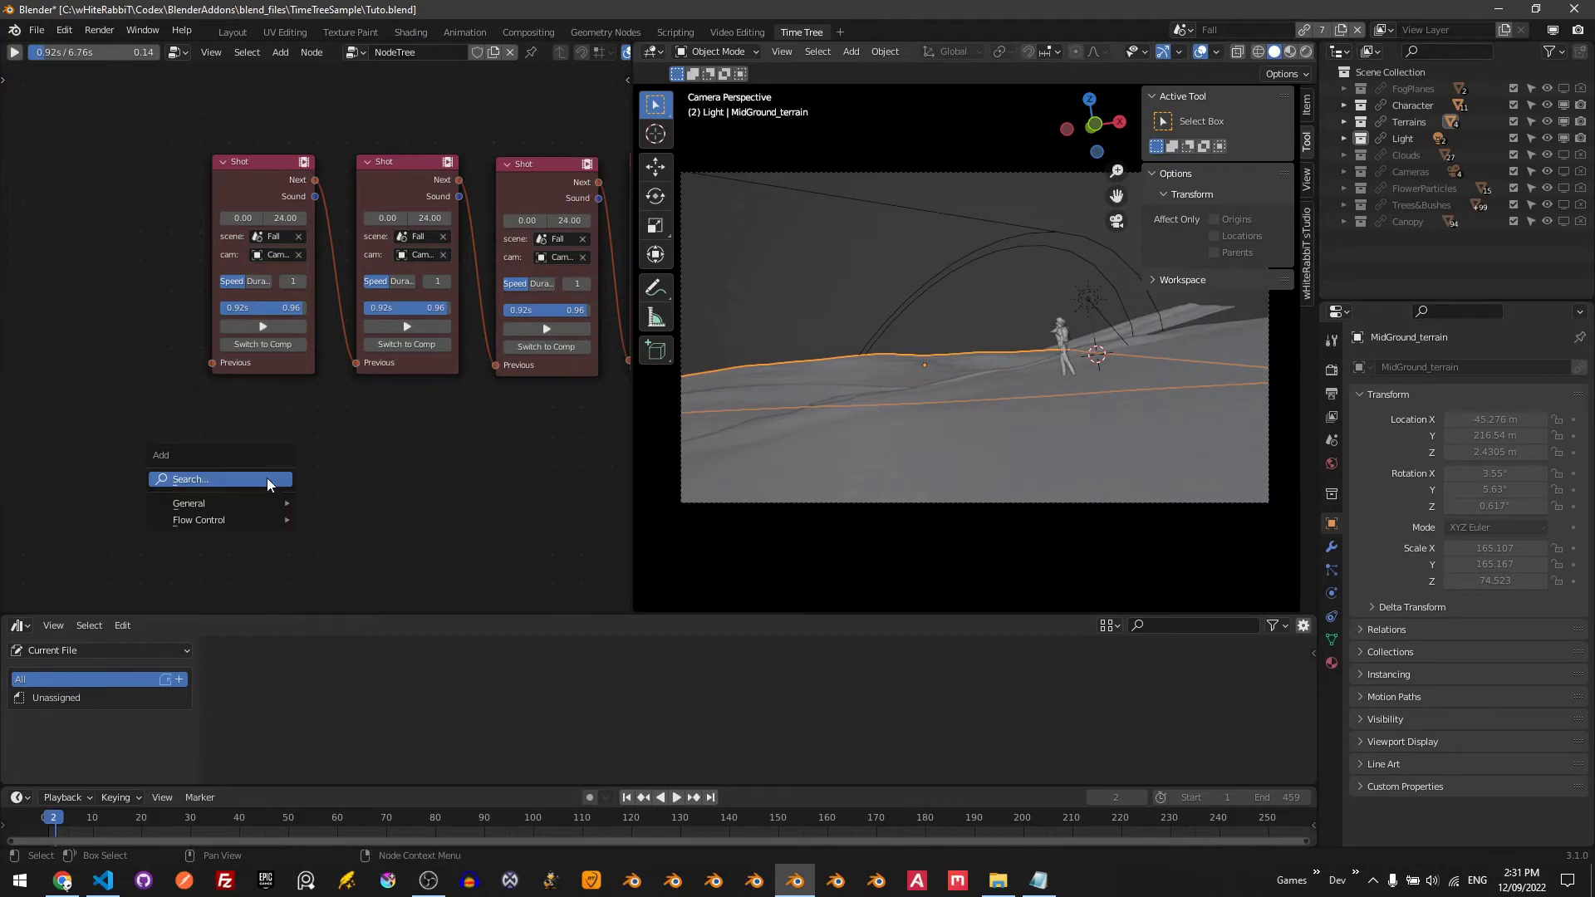
click(340, 505)
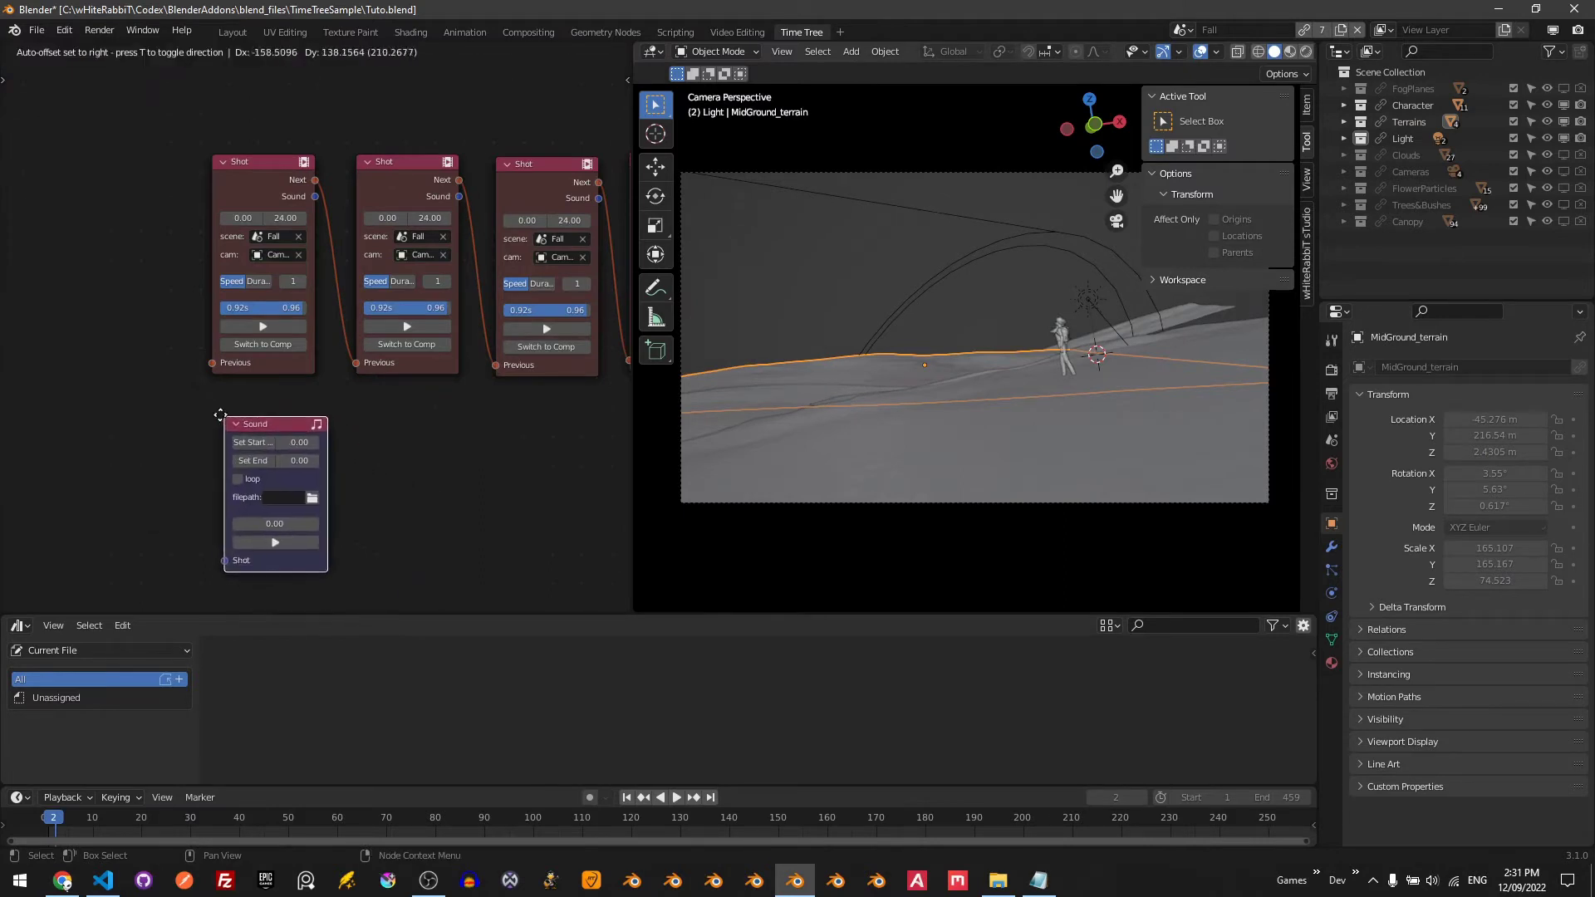
click(215, 431)
key(shift+a)
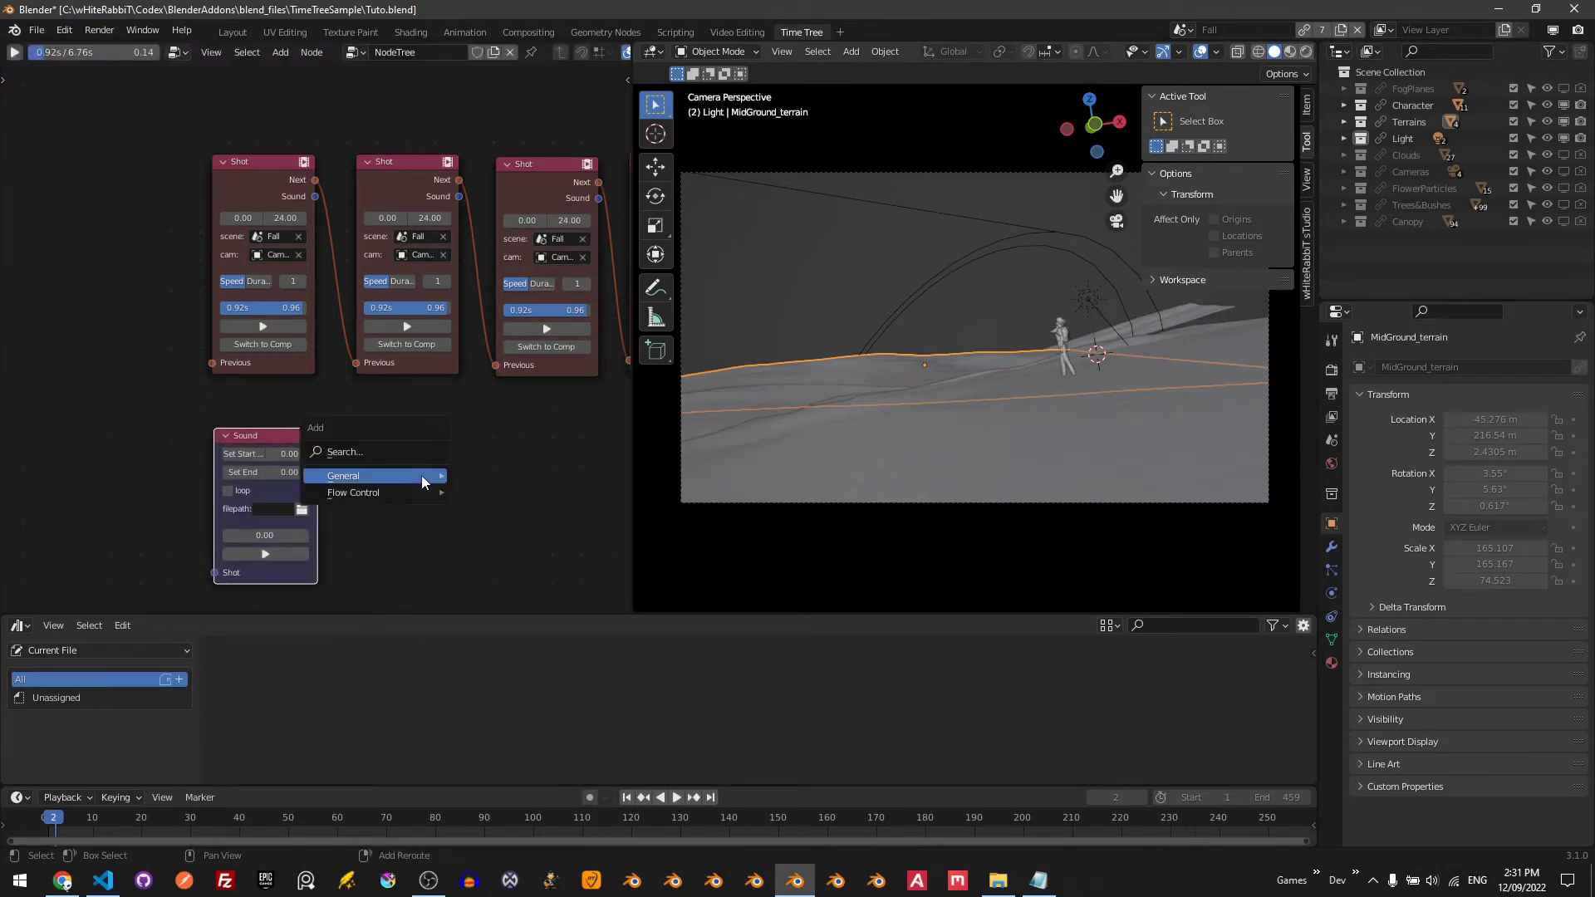
click(377, 450)
key(shift+d)
click(503, 447)
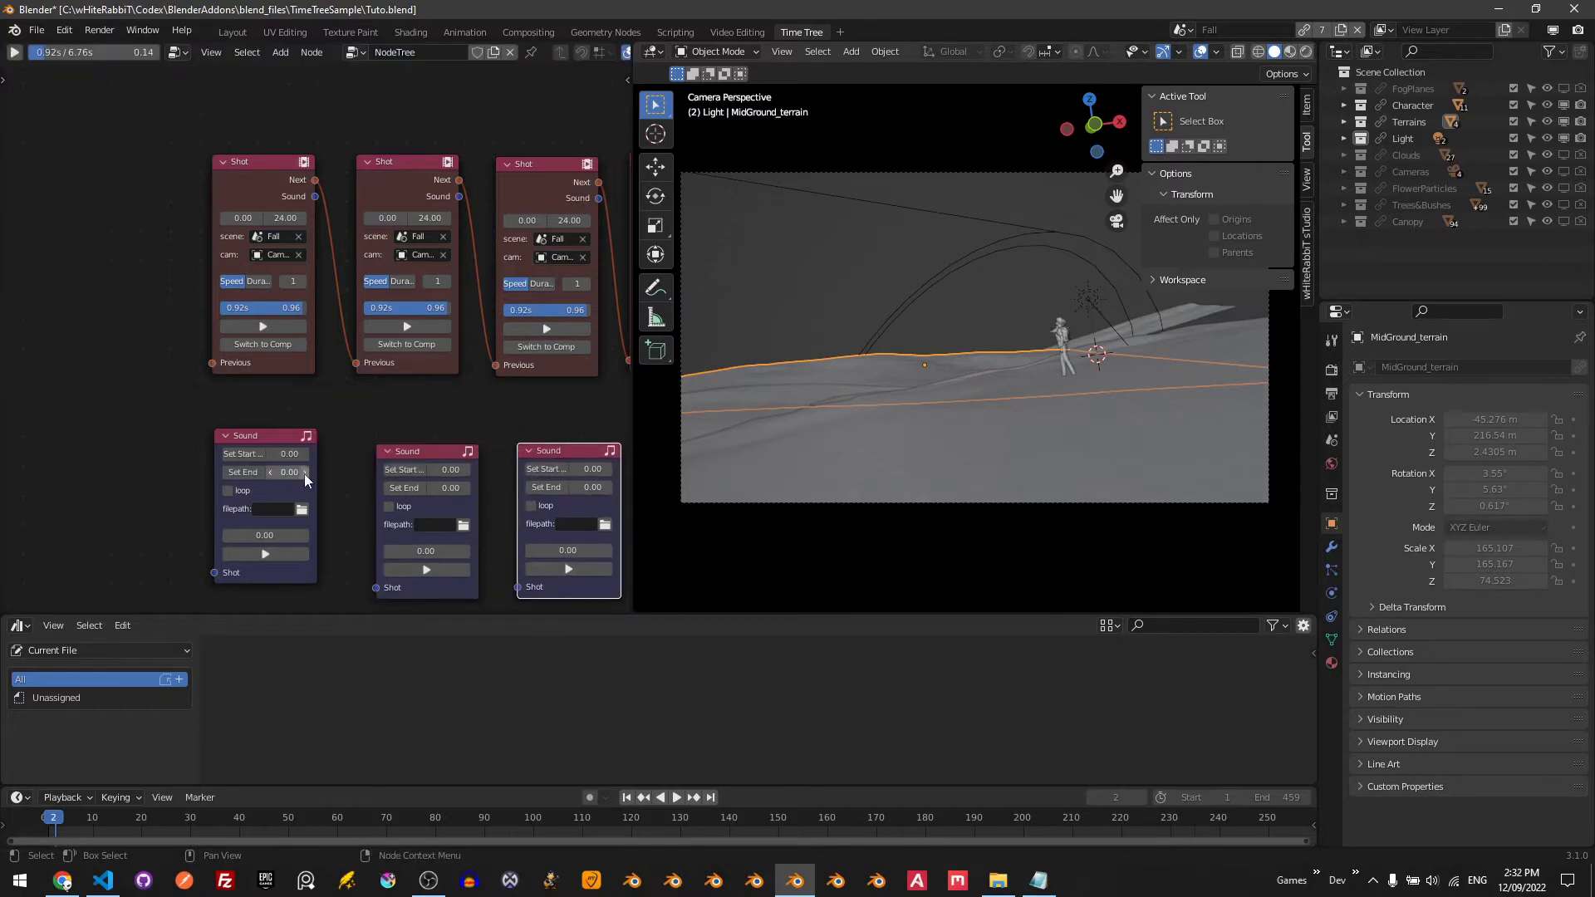
- Load the nature ambience wav into the first Sound node with Relative Path off
click(303, 510)
click(1220, 240)
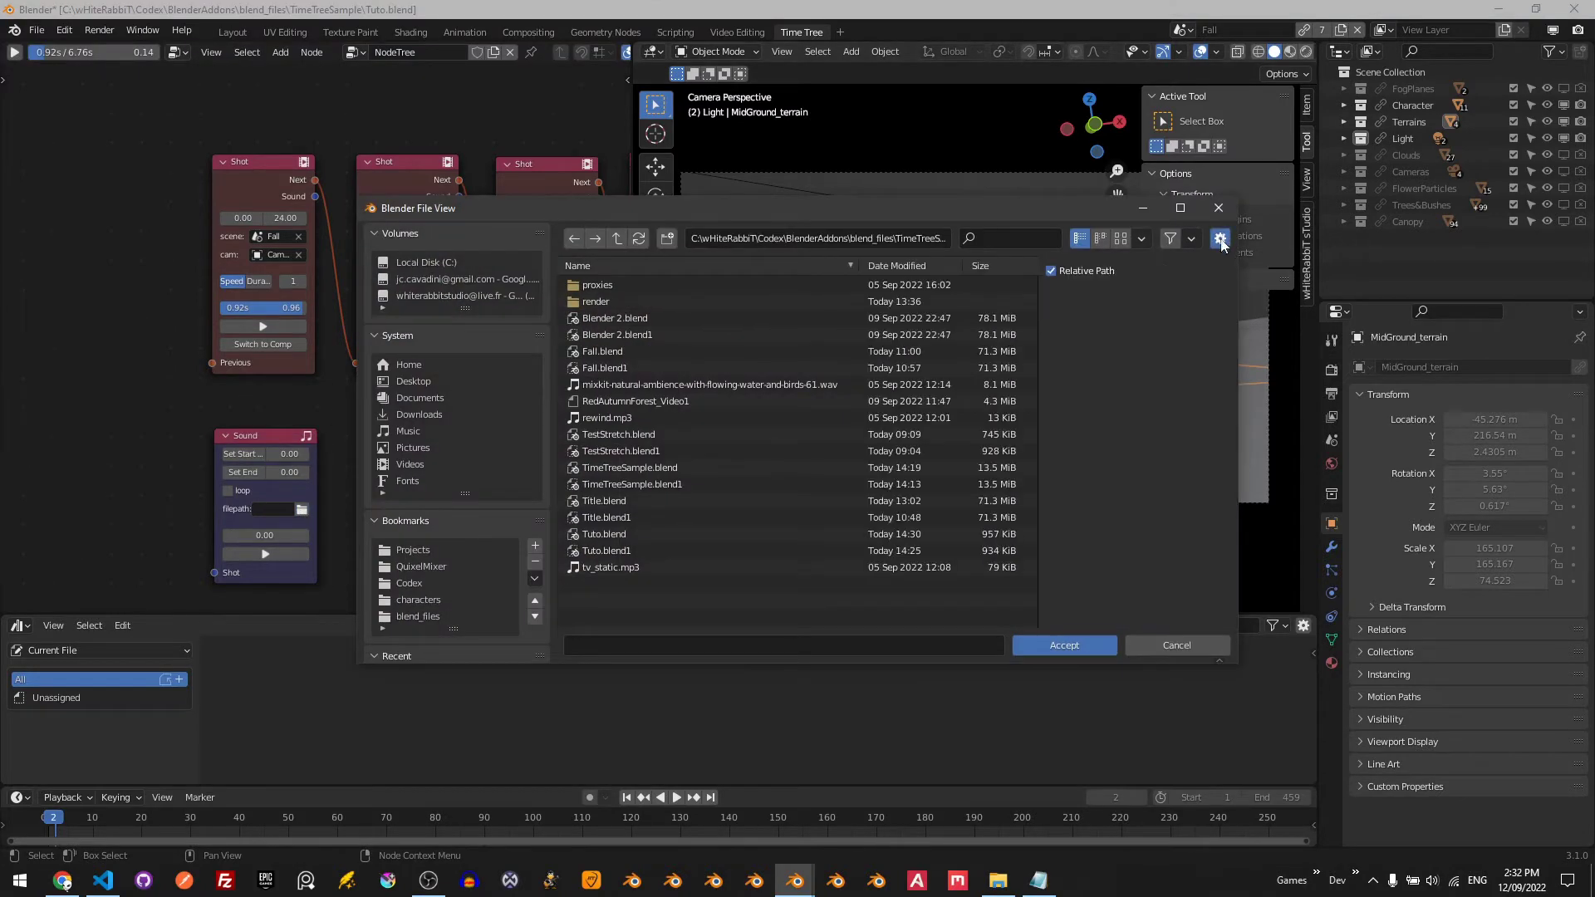
click(1106, 271)
click(753, 384)
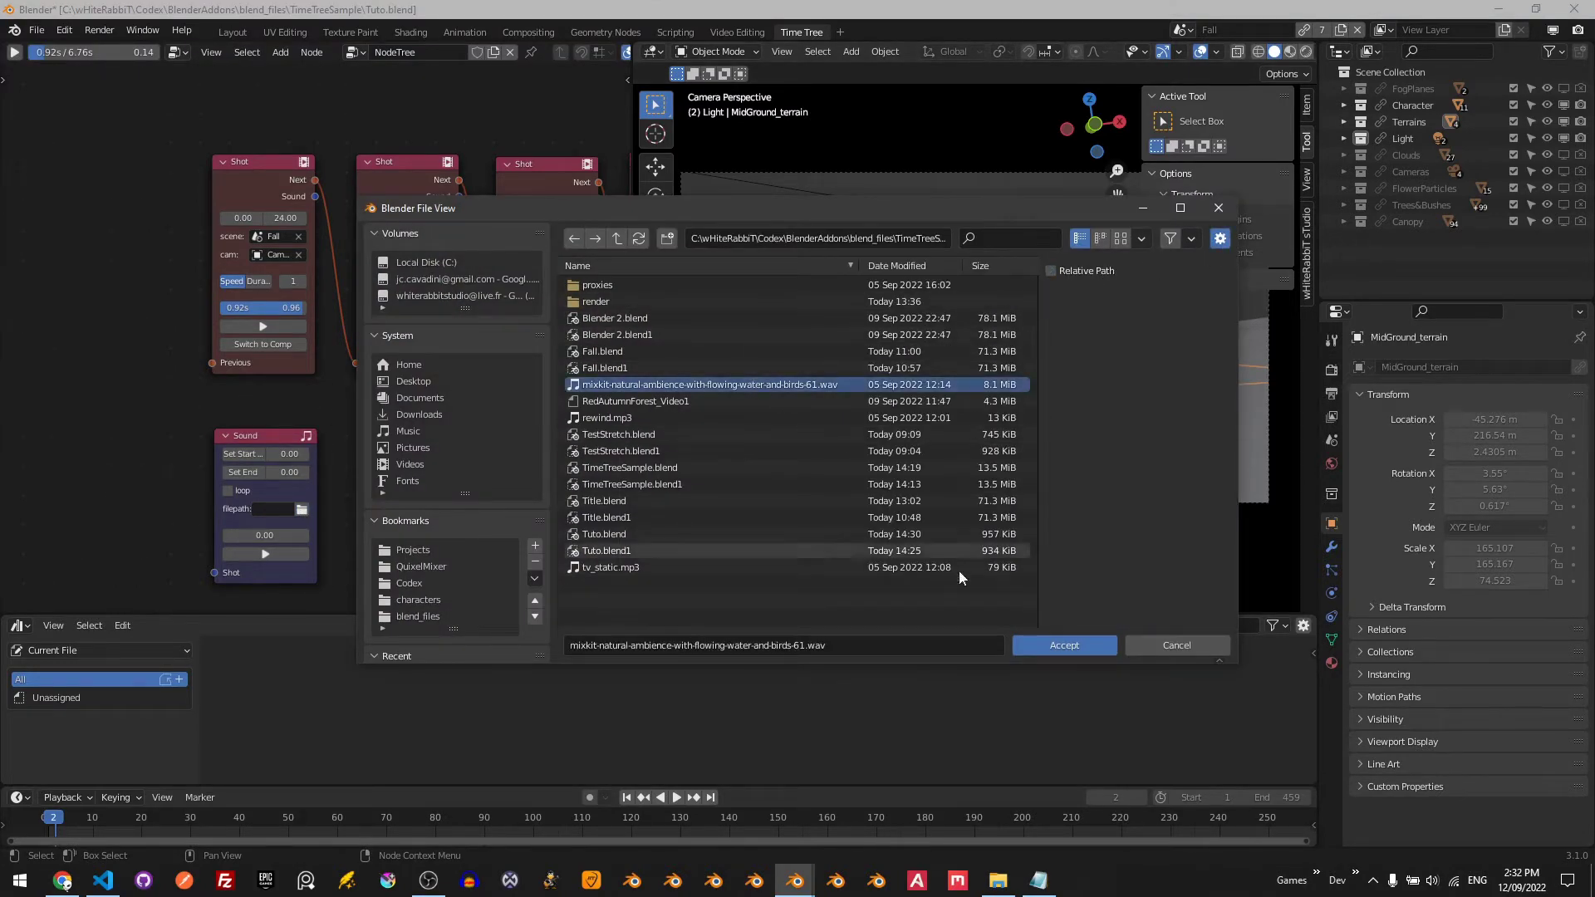
click(1041, 647)
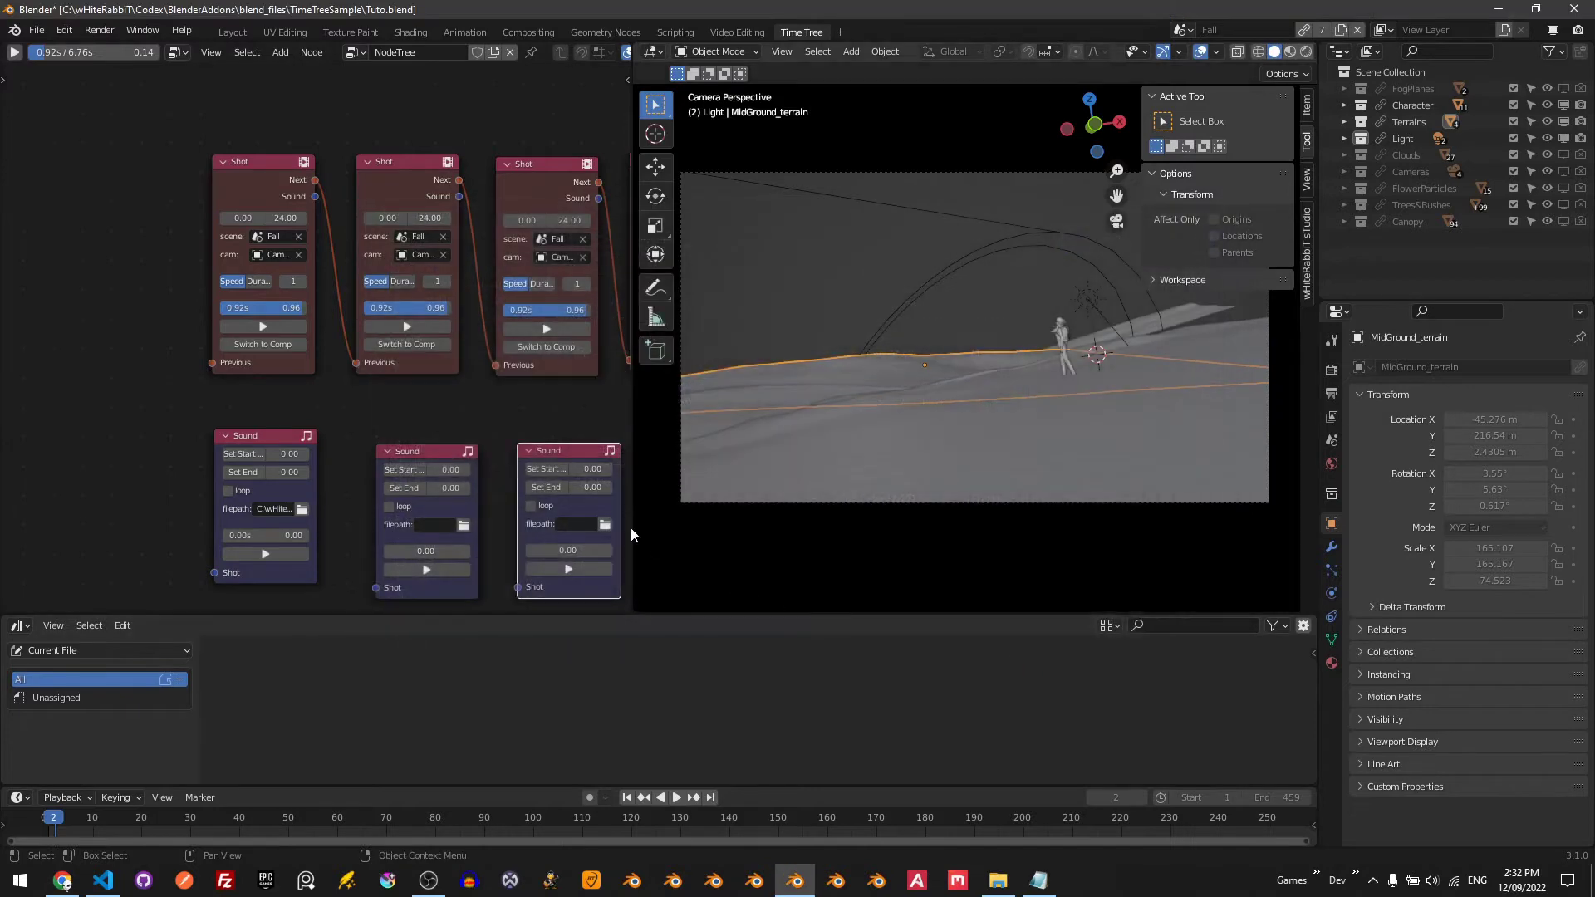
- Load audio files into the second and third Sound nodes, the third being tv_static.mp3
click(464, 525)
click(1221, 239)
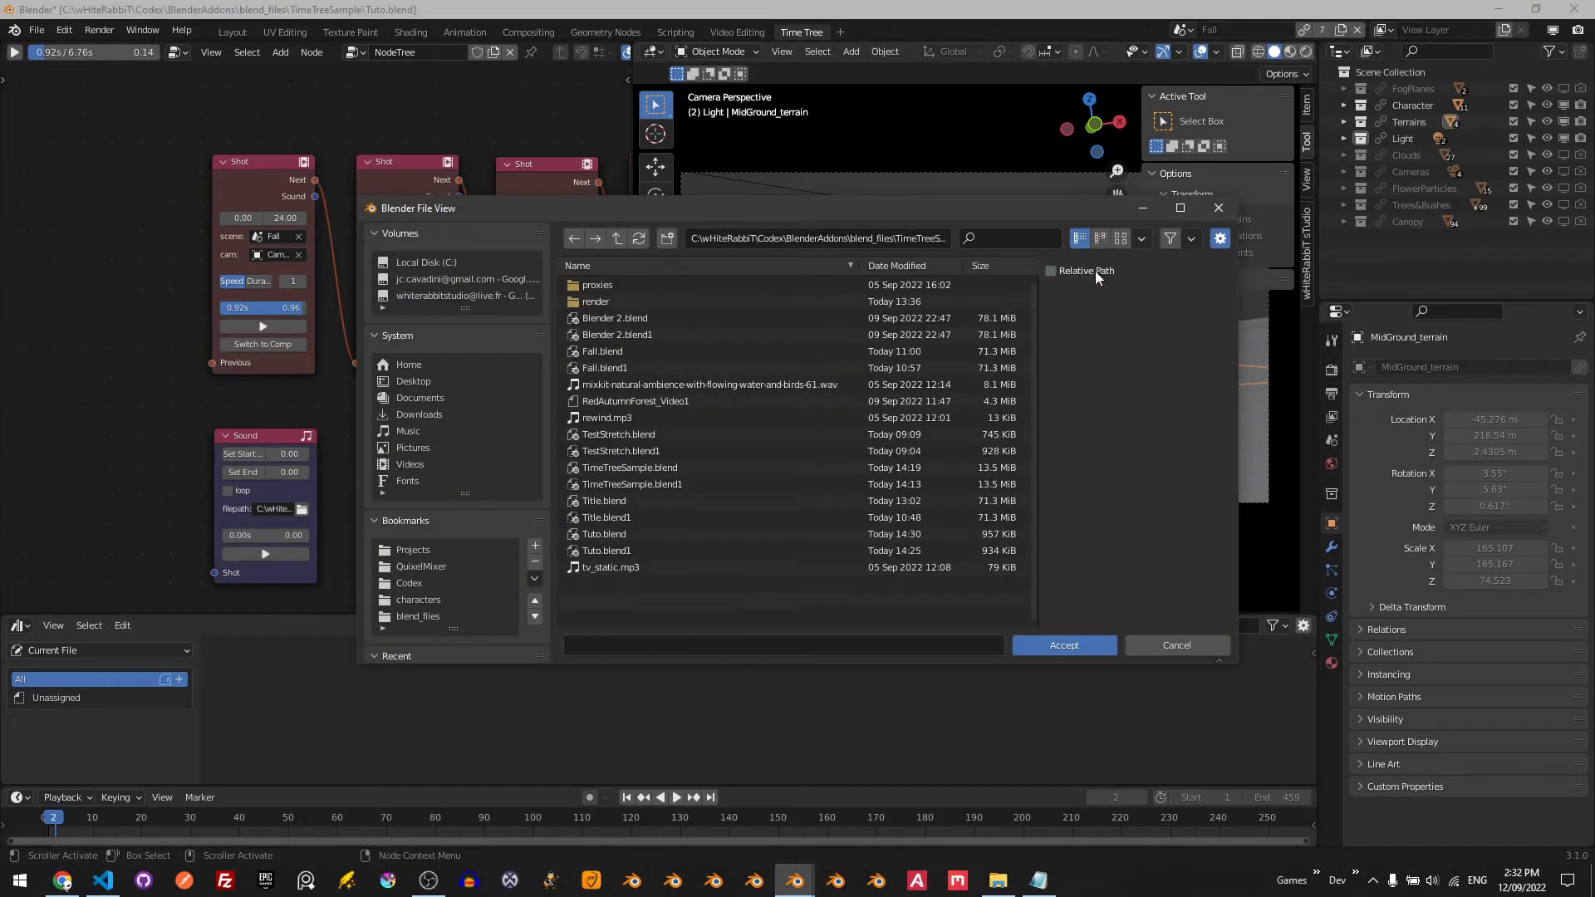
click(611, 417)
click(1064, 646)
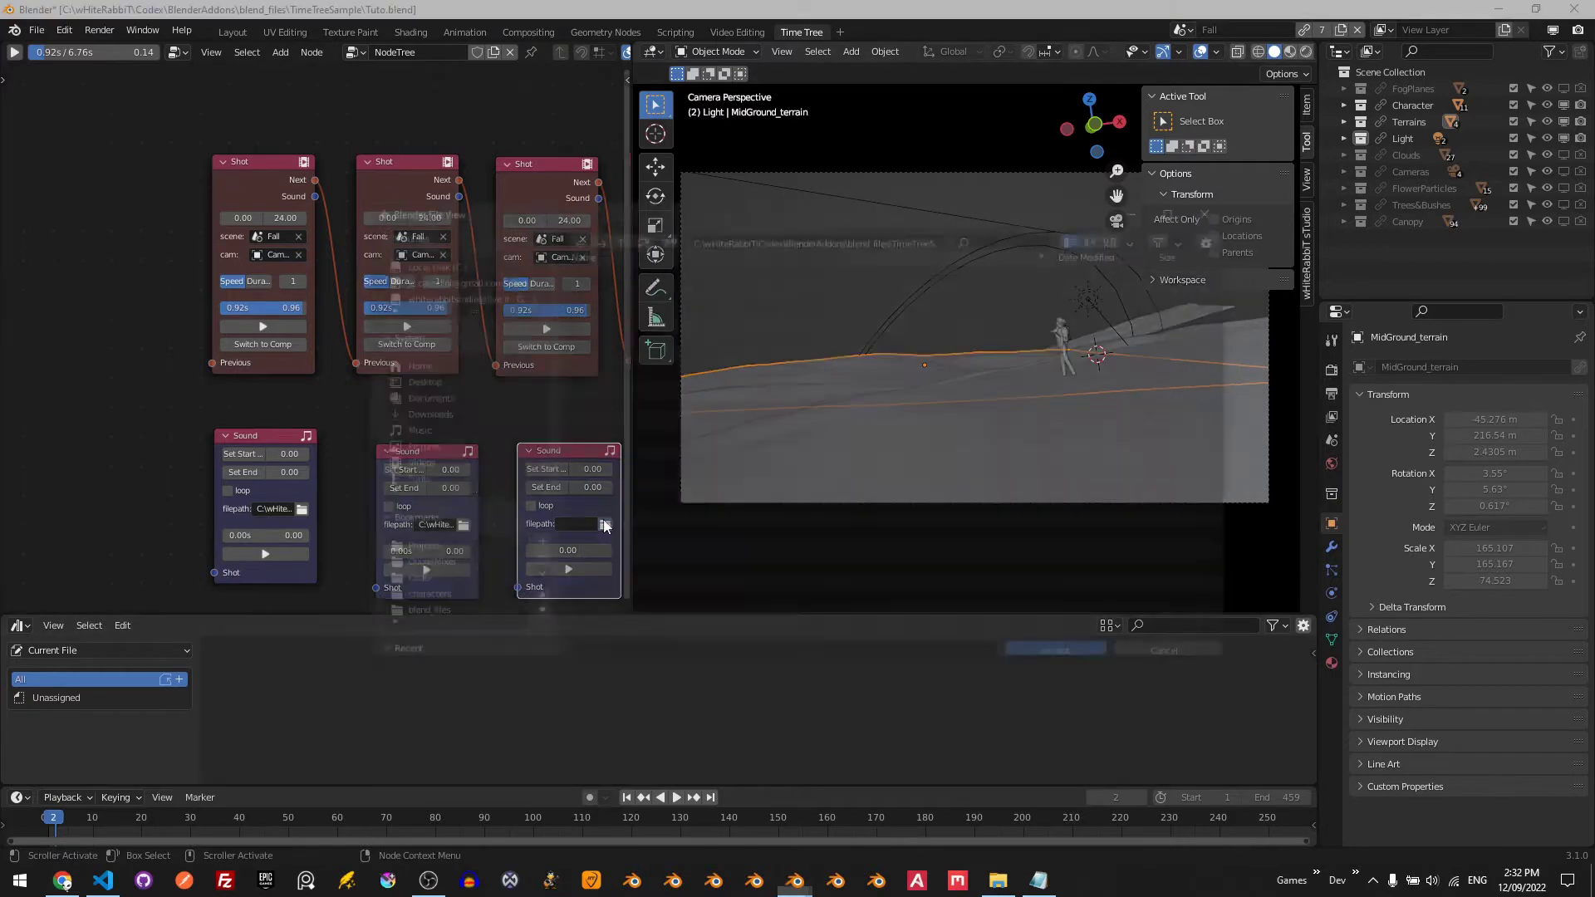
click(605, 525)
click(611, 568)
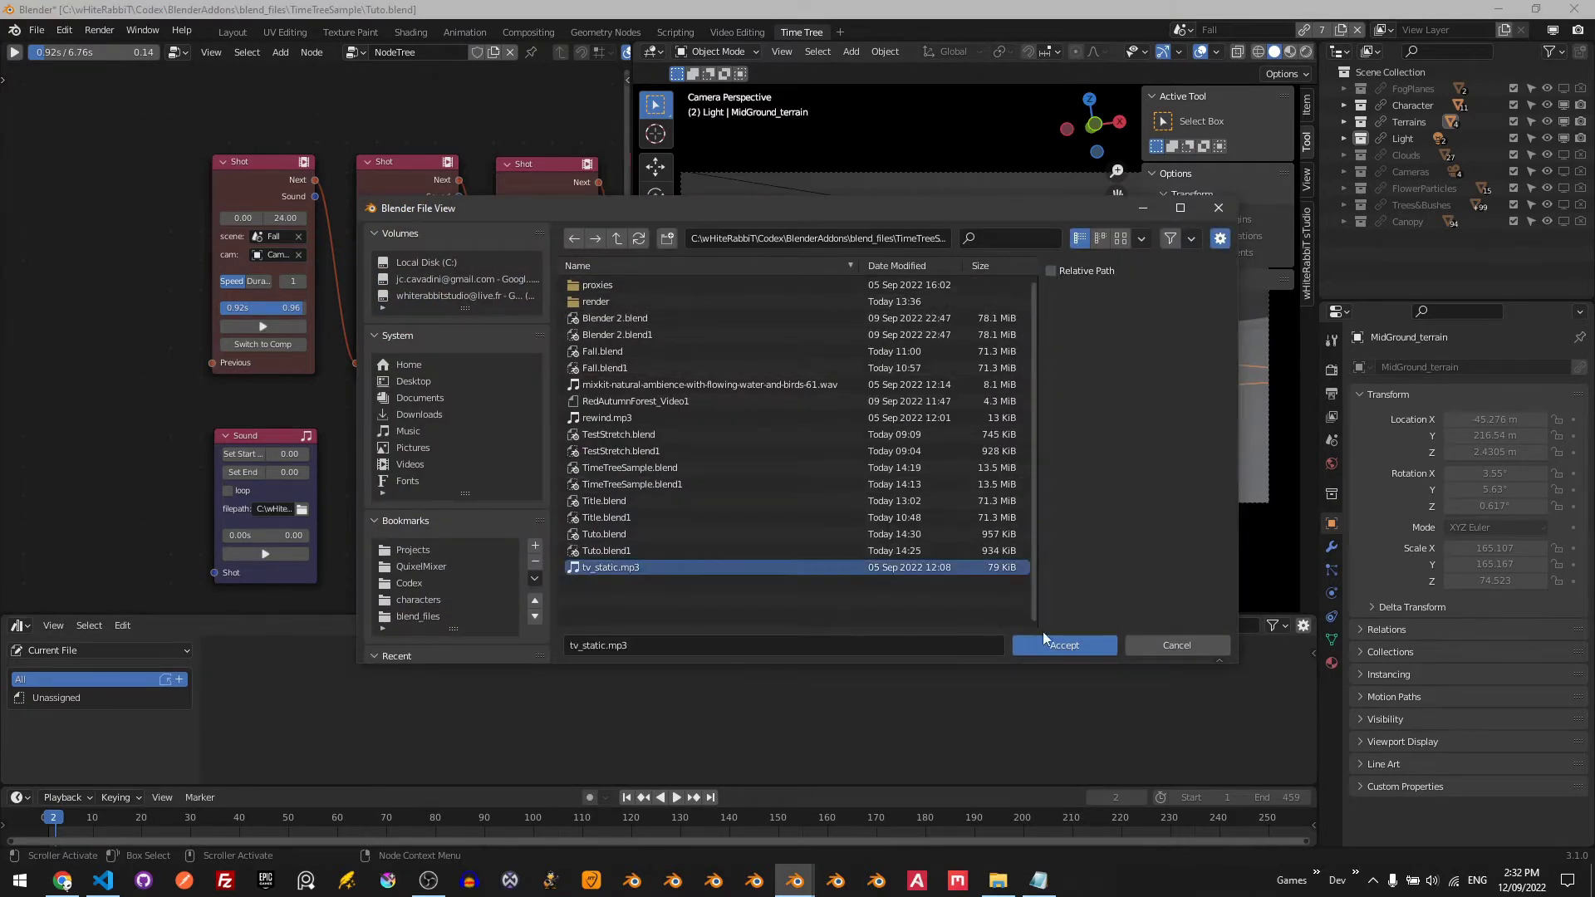
click(1047, 645)
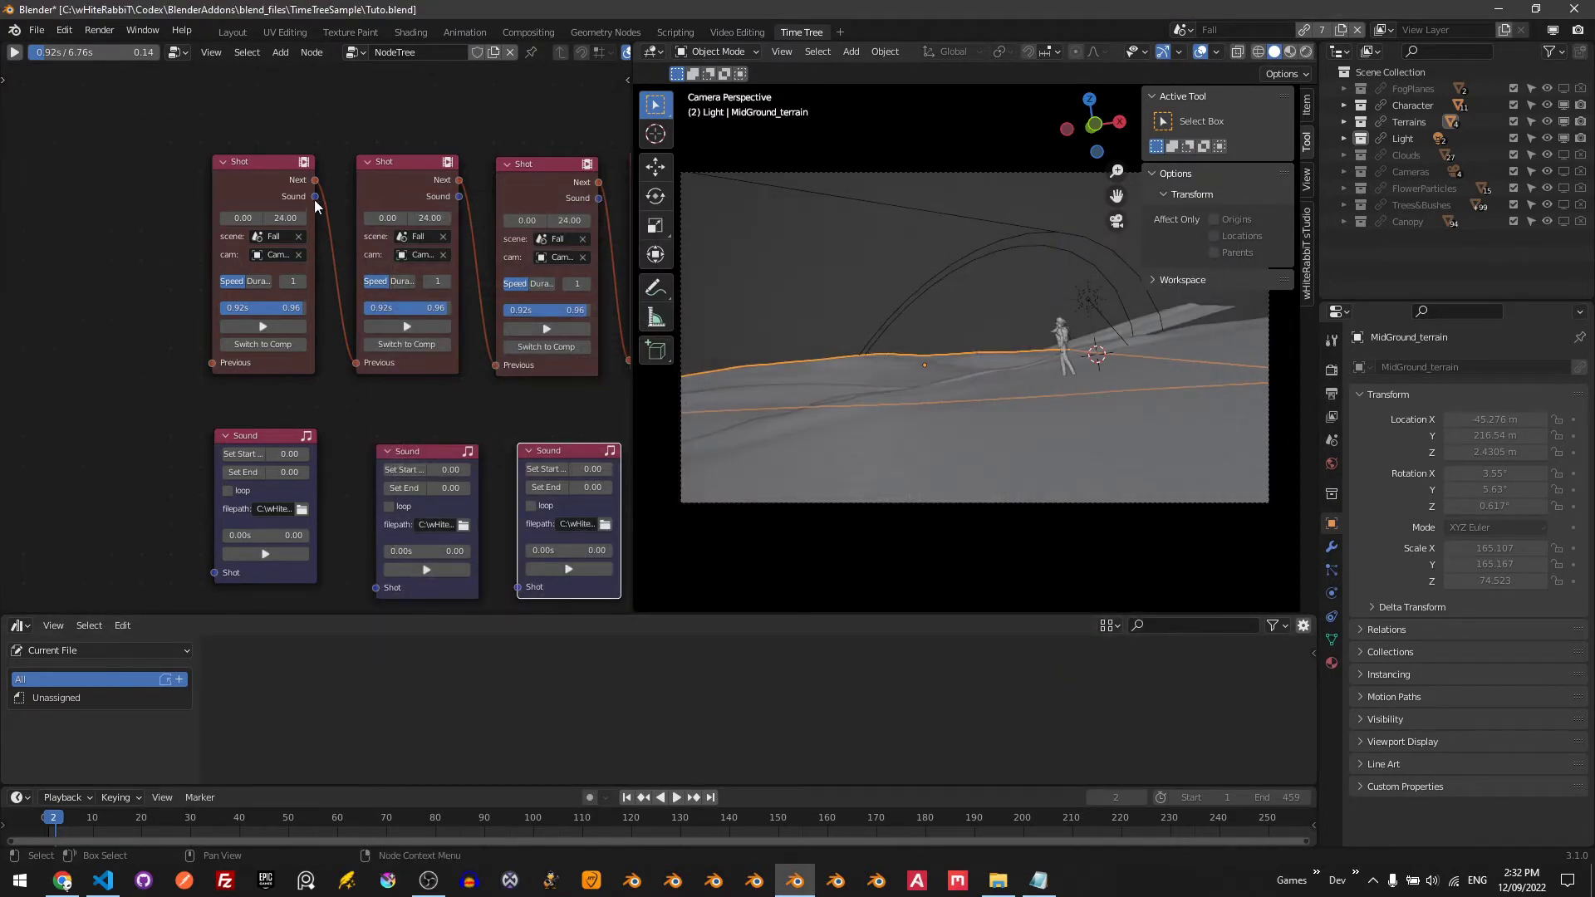
- Link each shot's Sound socket to a Sound node arranged beneath that shot
drag(315, 197, 214, 571)
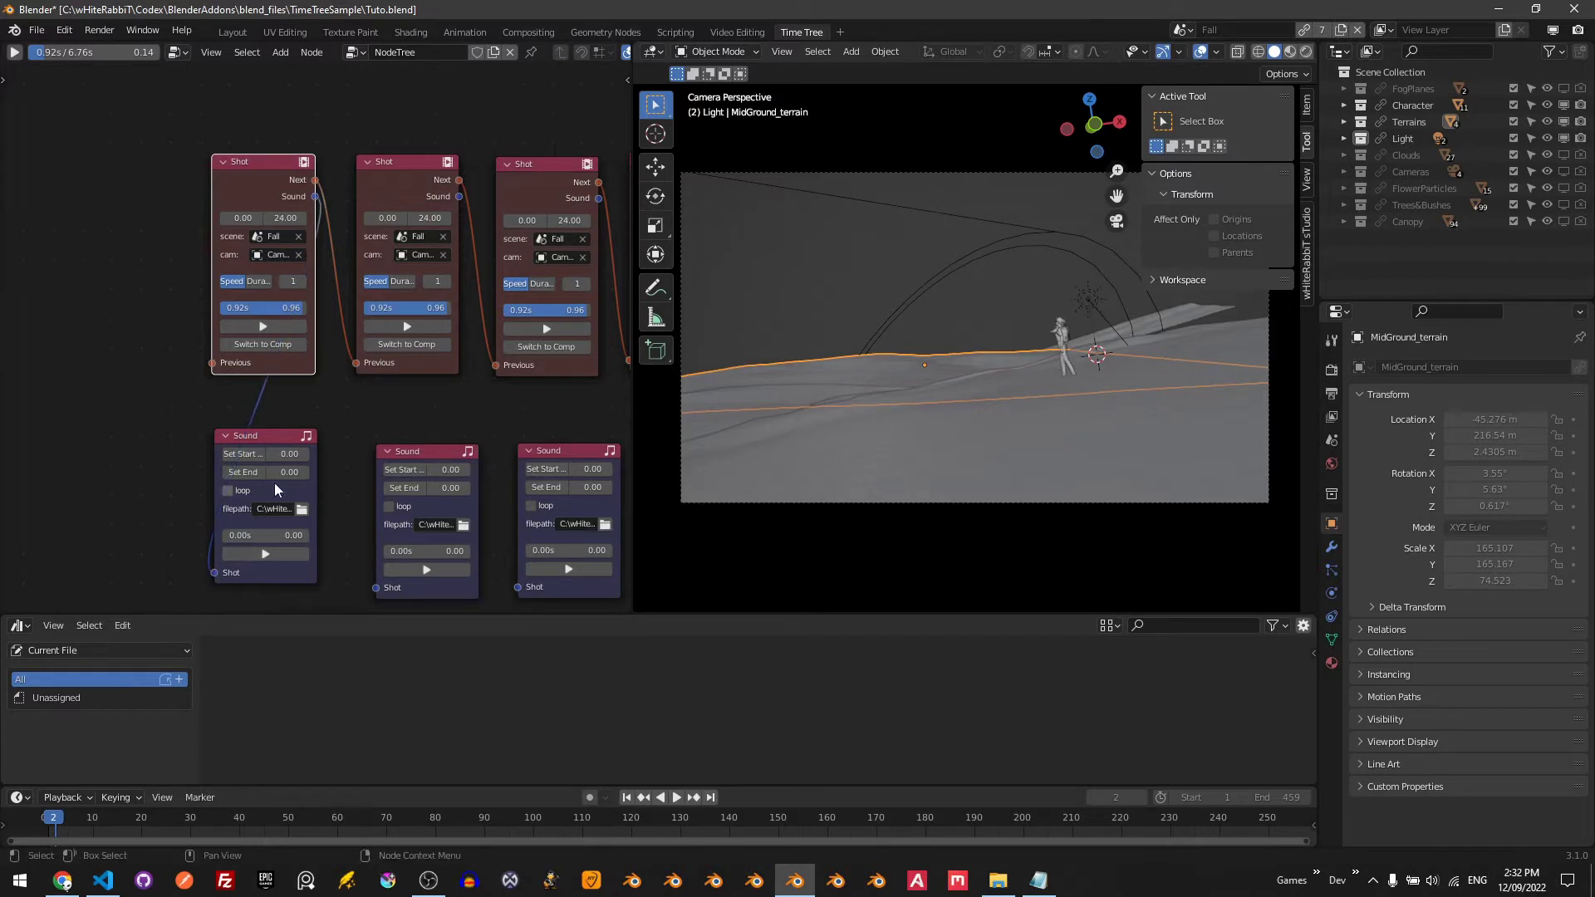
scroll(192, 377, down, 3)
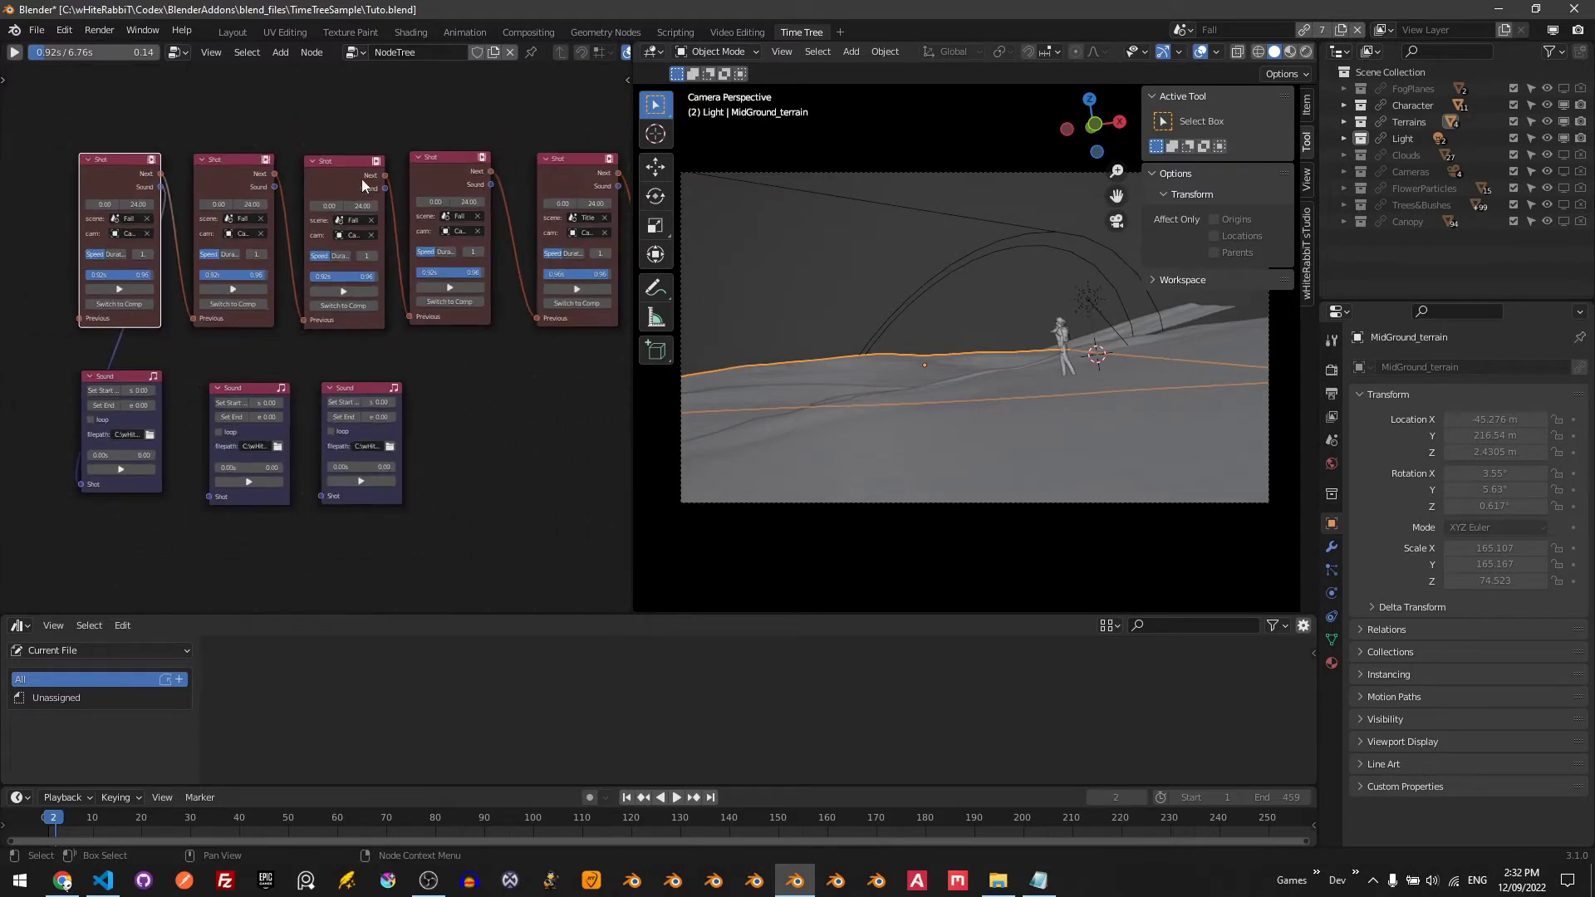
drag(385, 188, 321, 496)
drag(241, 388, 566, 399)
middle_drag(566, 282, 219, 332)
drag(186, 470, 67, 465)
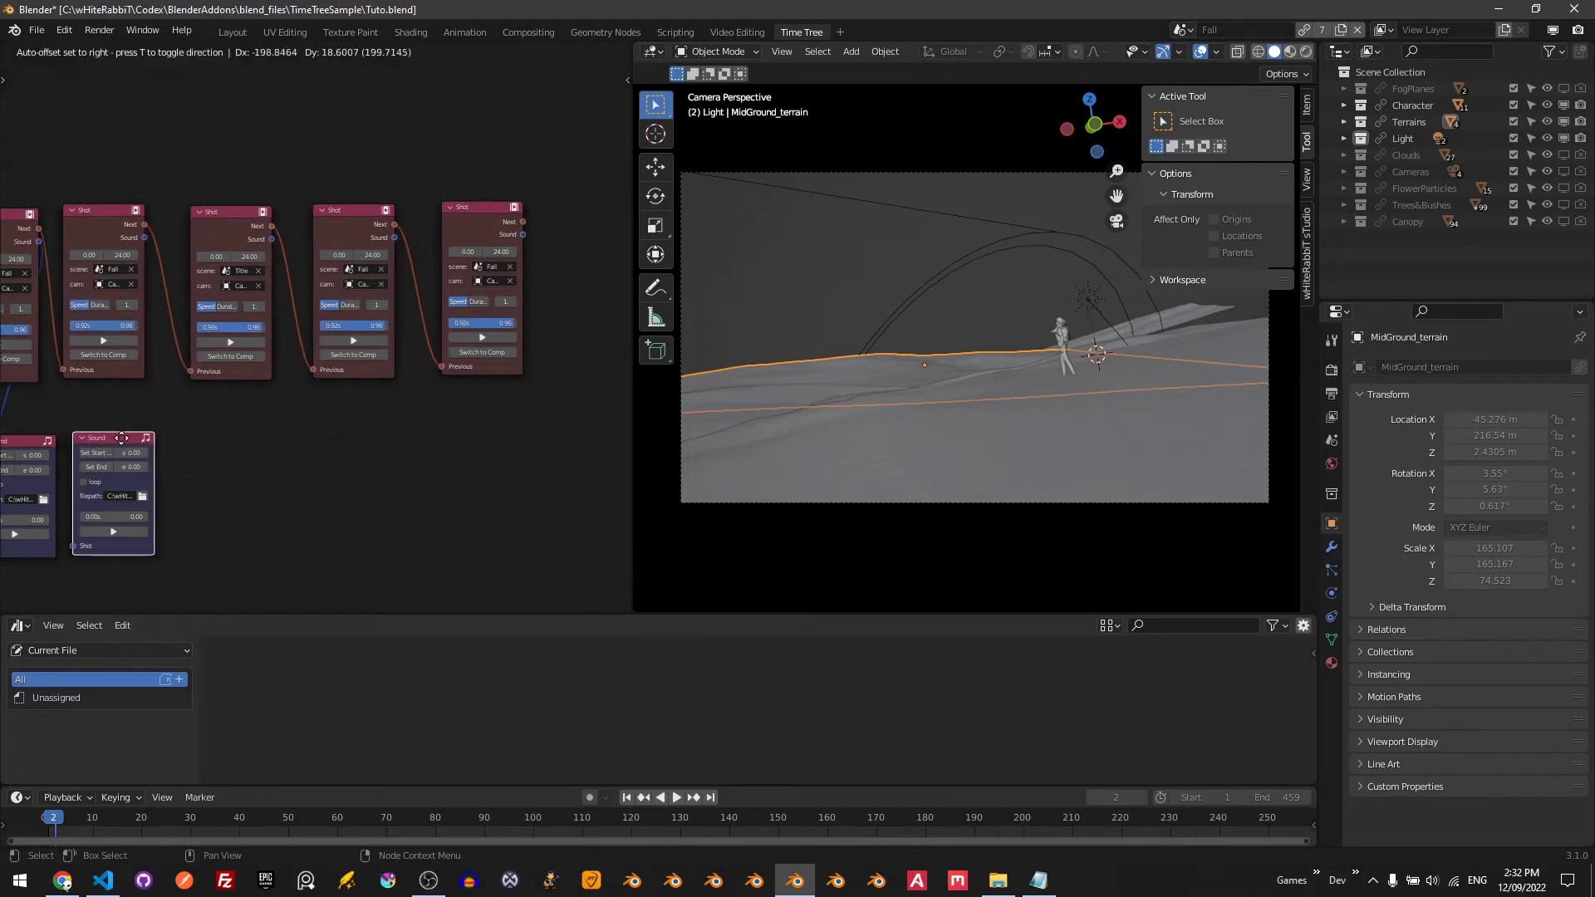
middle_drag(249, 374, 349, 358)
drag(346, 256, 273, 559)
middle_drag(272, 559, 386, 381)
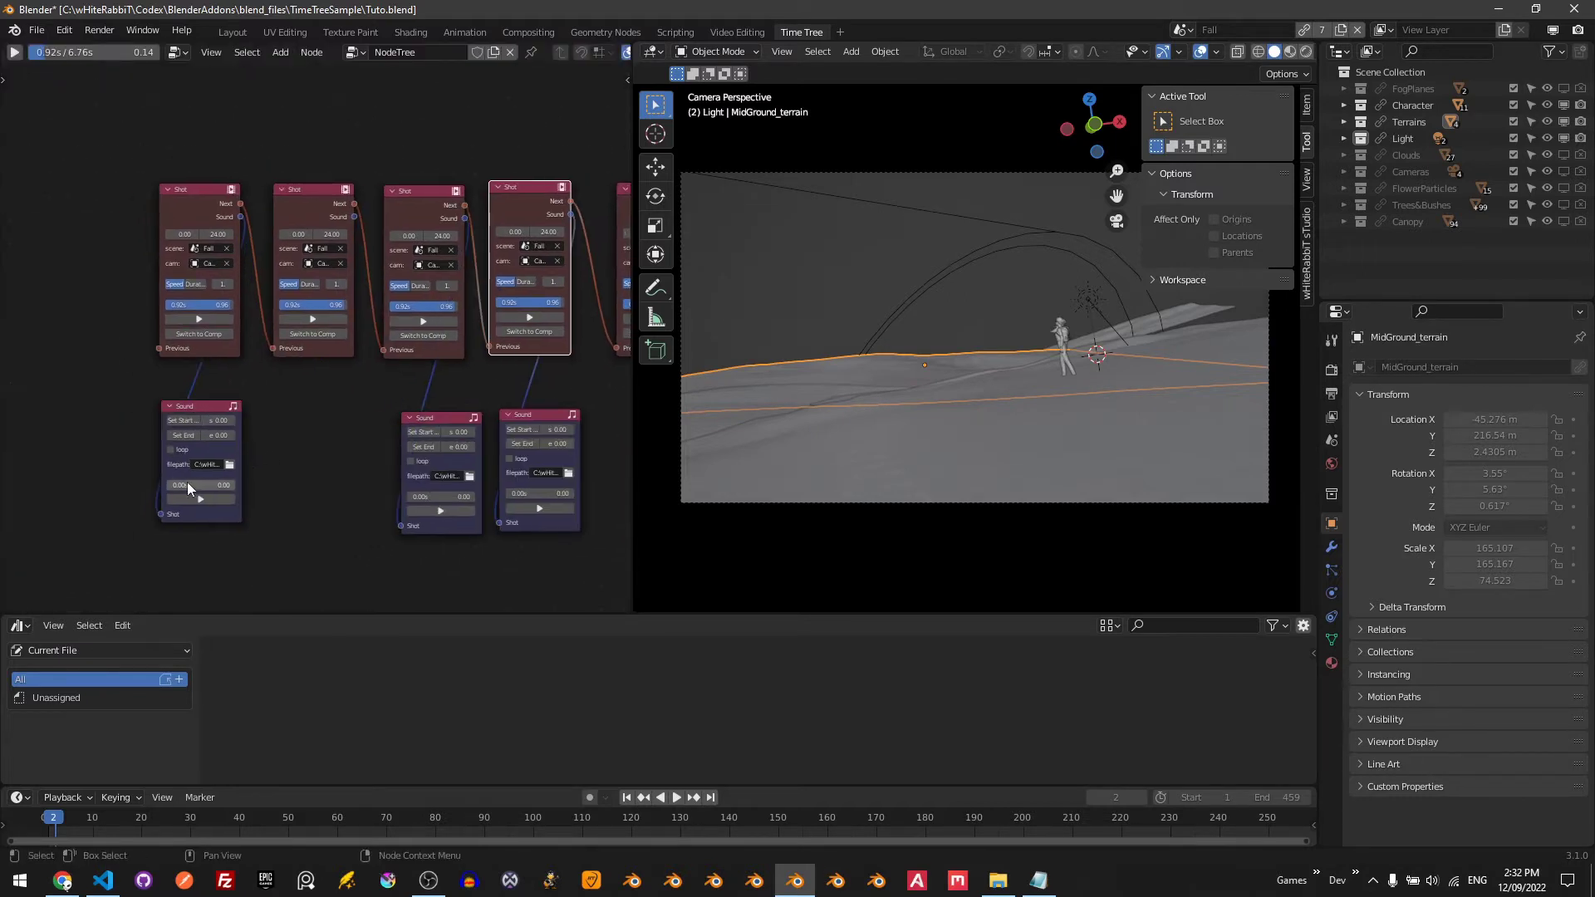
- Scrub the first sound's and first shot's preview times forward
drag(187, 485, 200, 485)
drag(185, 306, 199, 306)
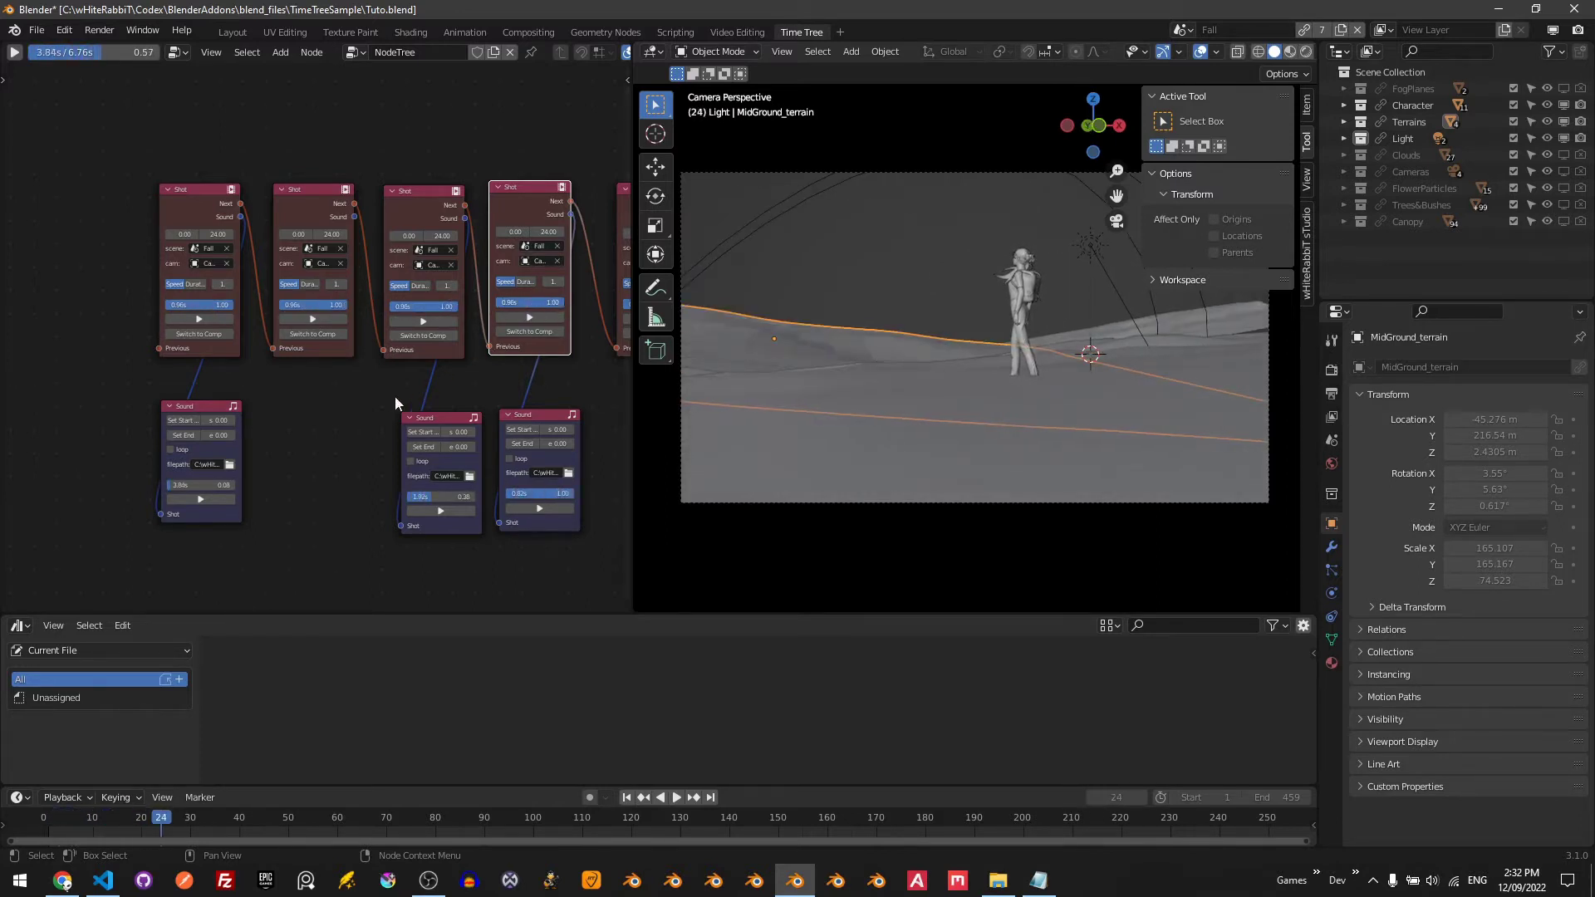
scroll(395, 397, down, 2)
- Set the first shot's end frame to 70 and preview it
click(91, 222)
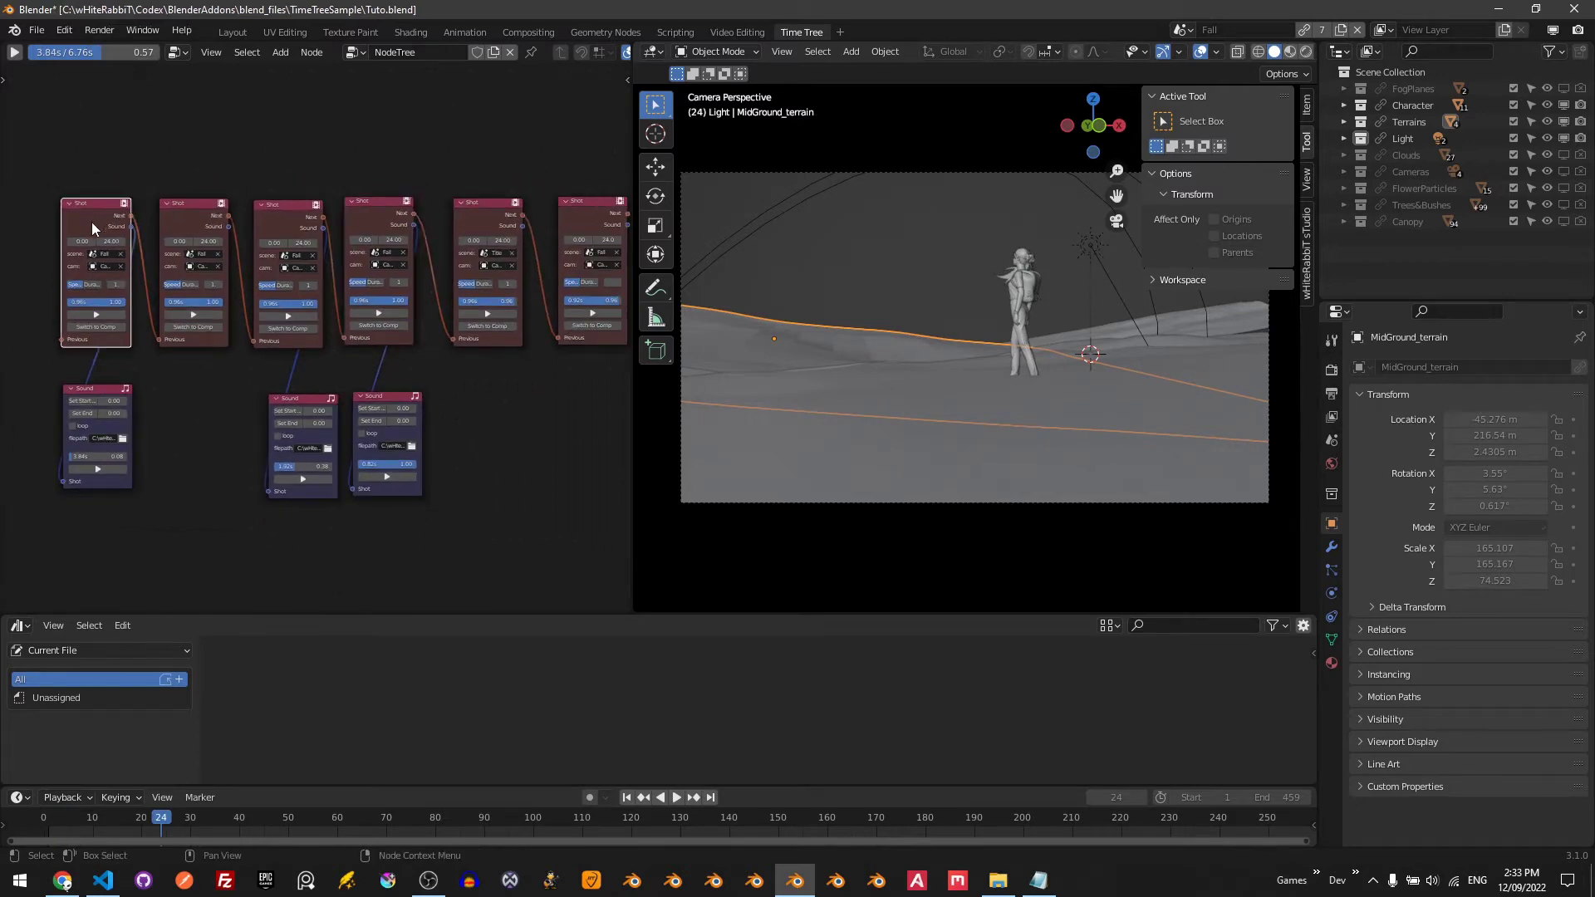
scroll(43, 215, up, 2)
scroll(332, 414, up, 1)
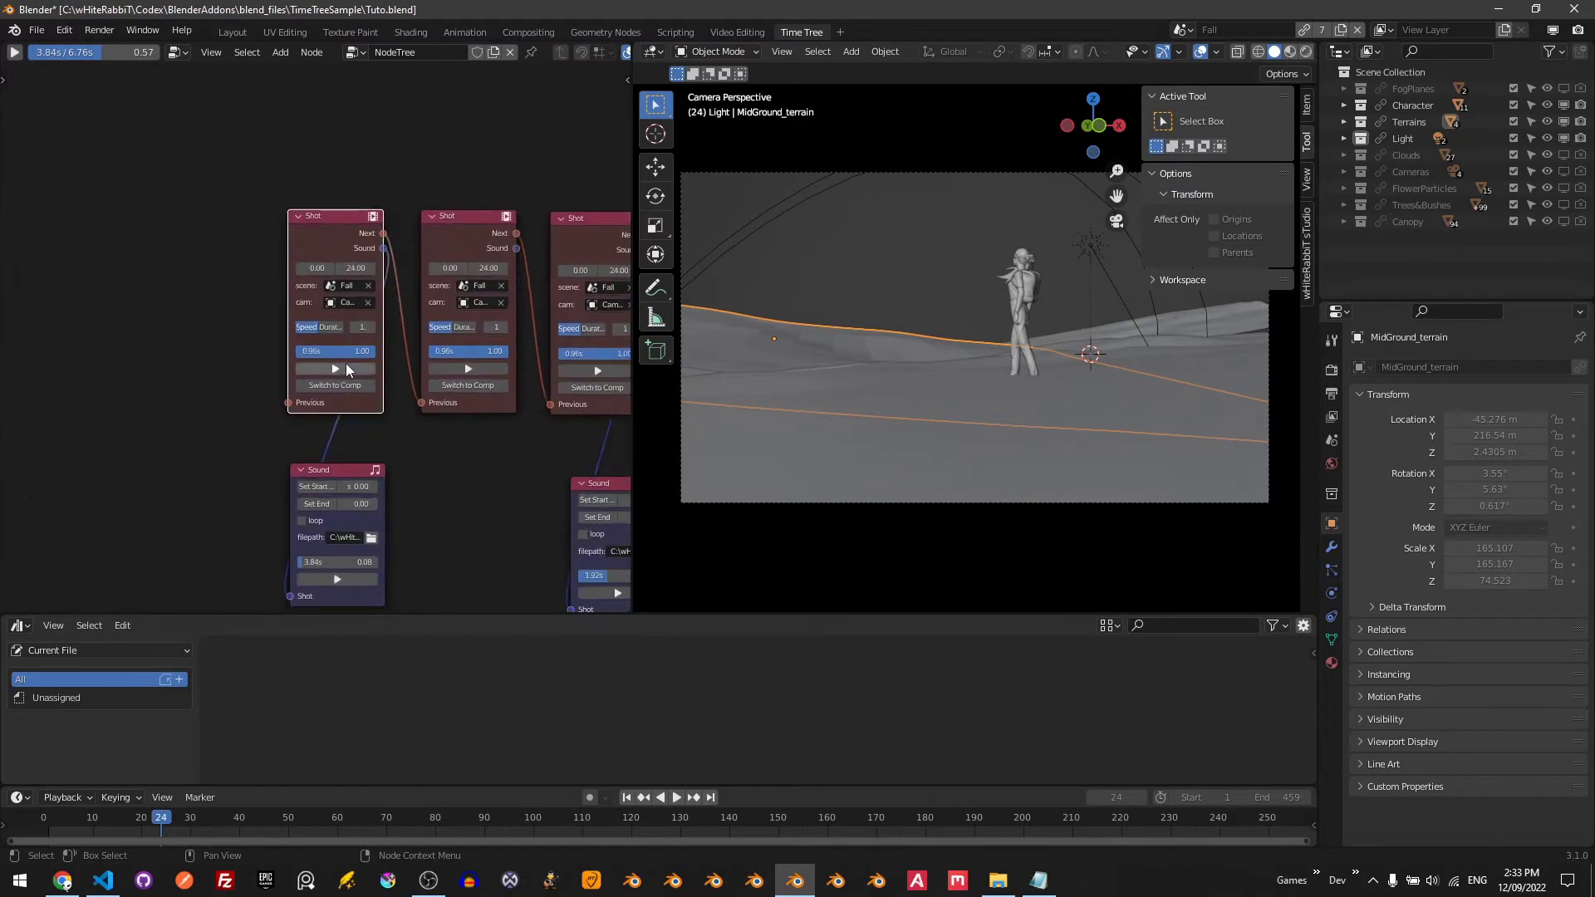
click(343, 366)
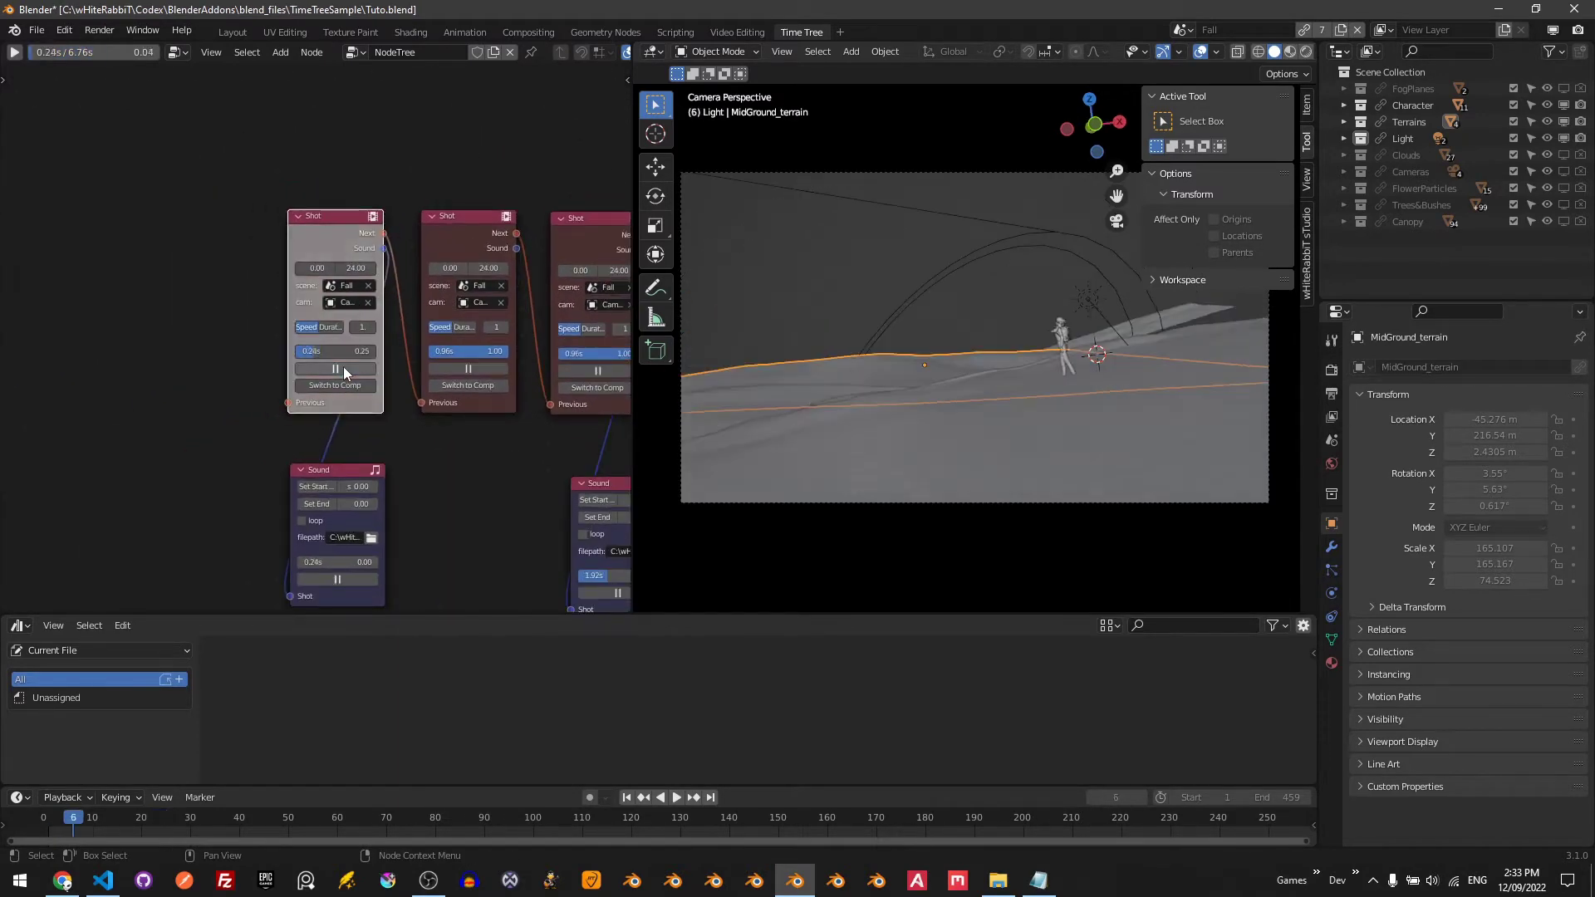
click(349, 267)
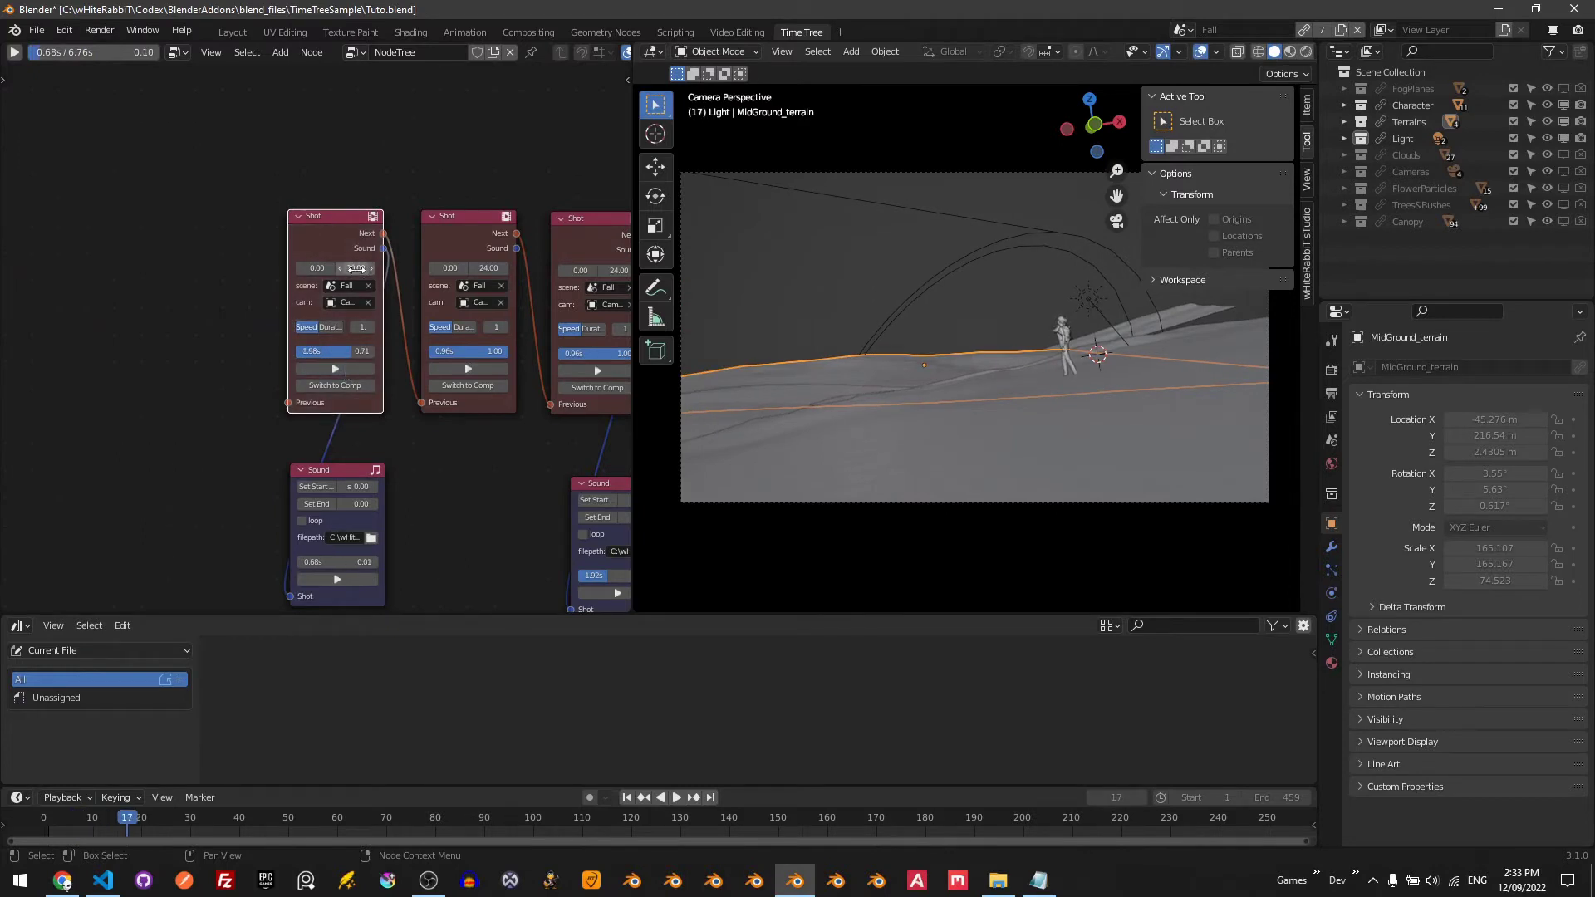
text(70)
click(336, 369)
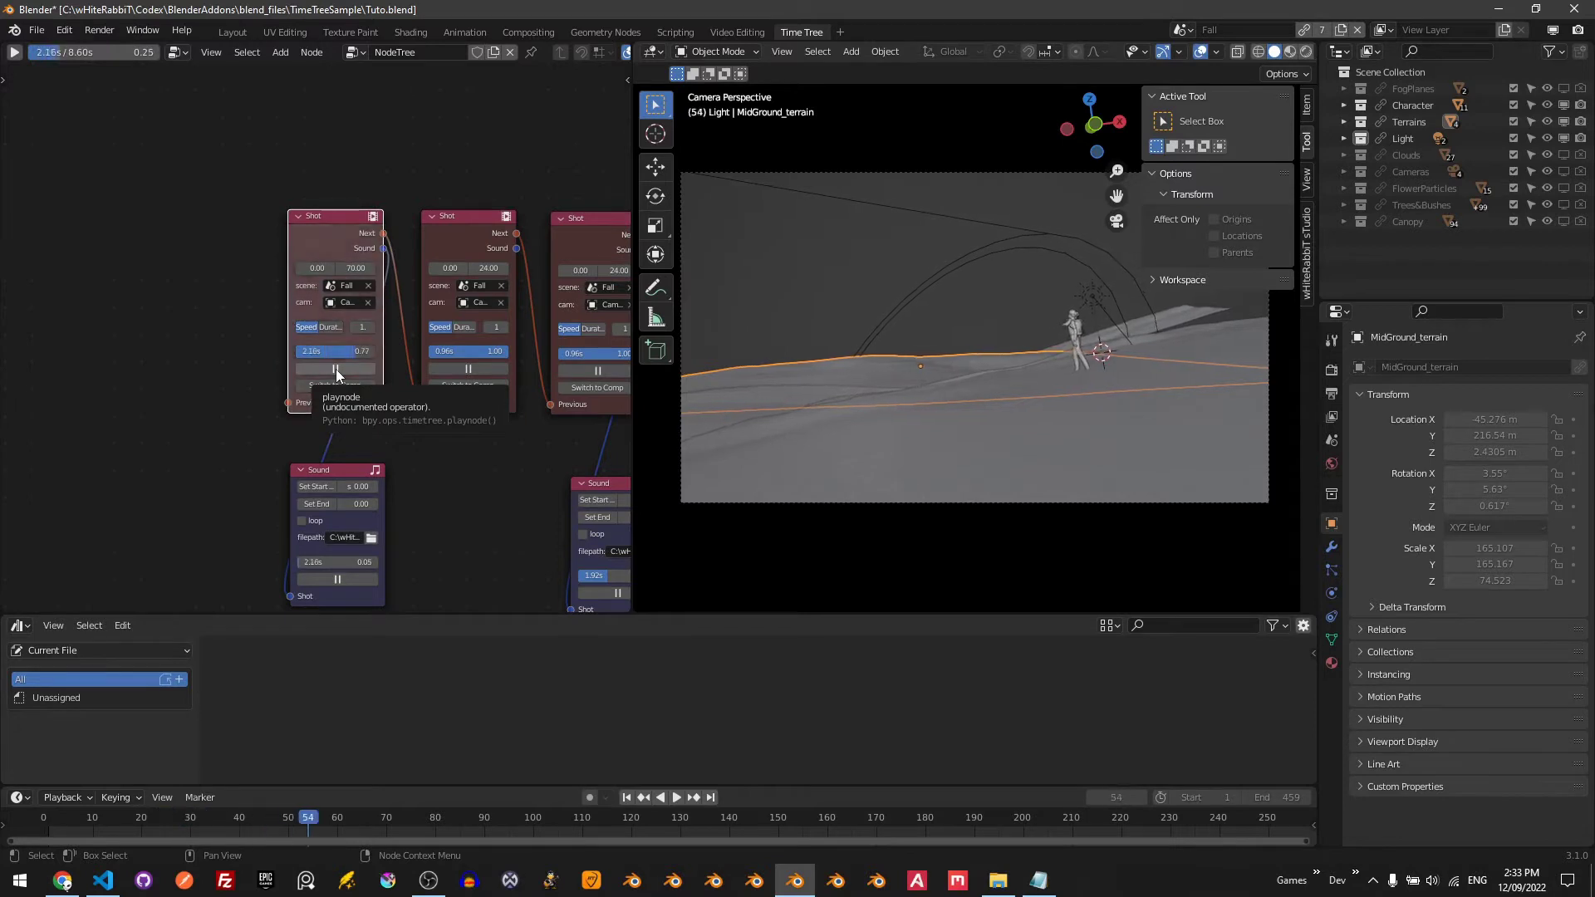
click(335, 369)
- Set the first shot's speed duration to 0 and replay it with sound
click(359, 327)
text(0.)
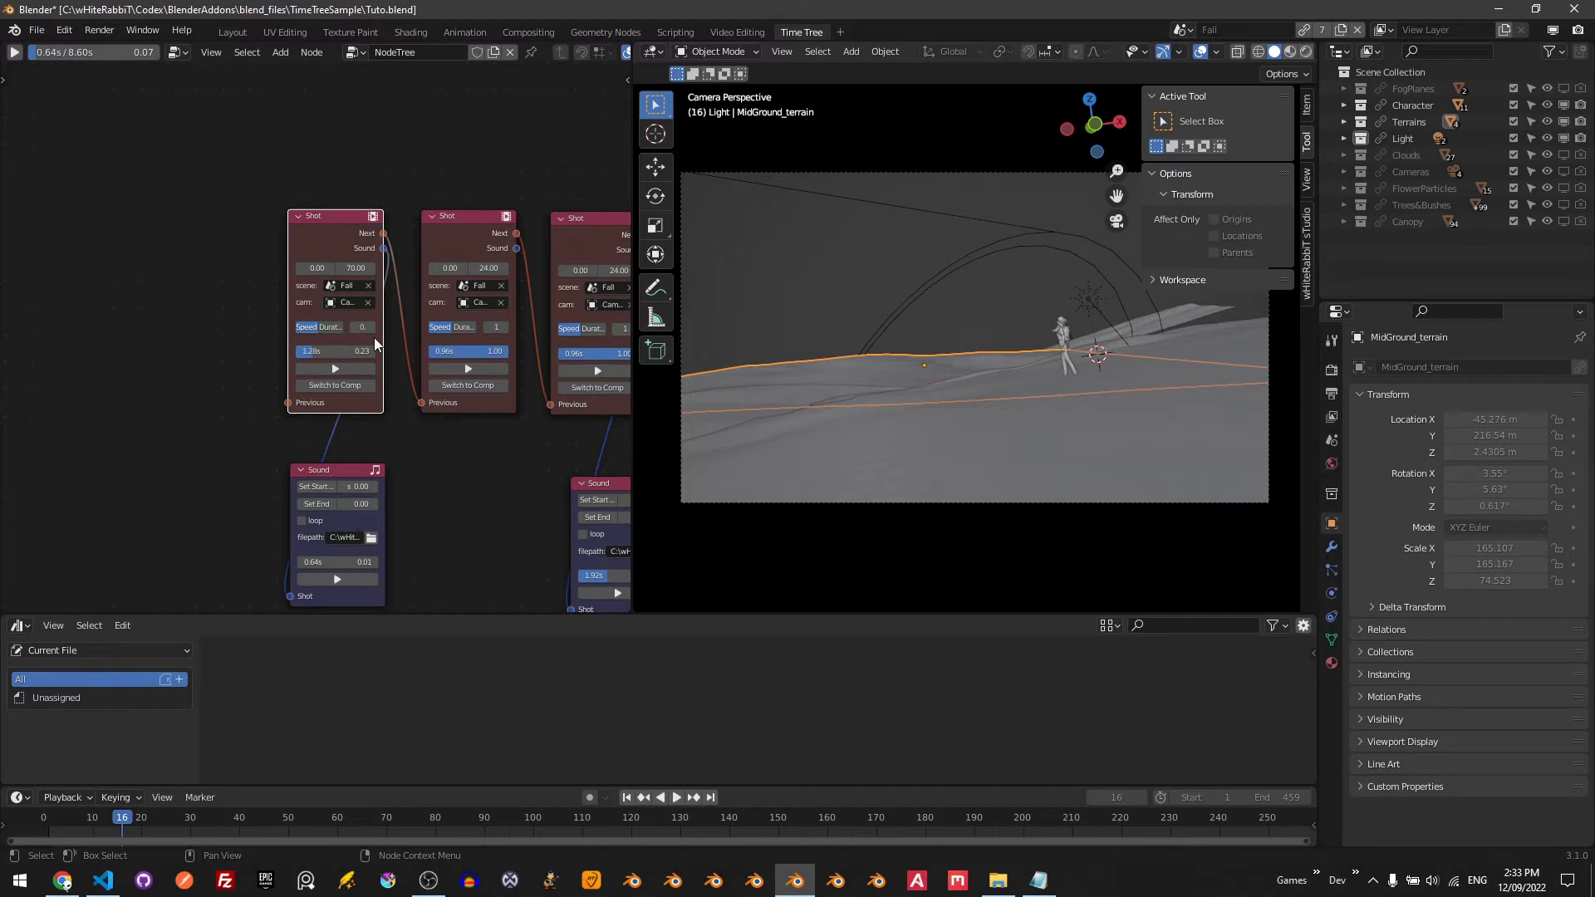
key(Return)
click(336, 369)
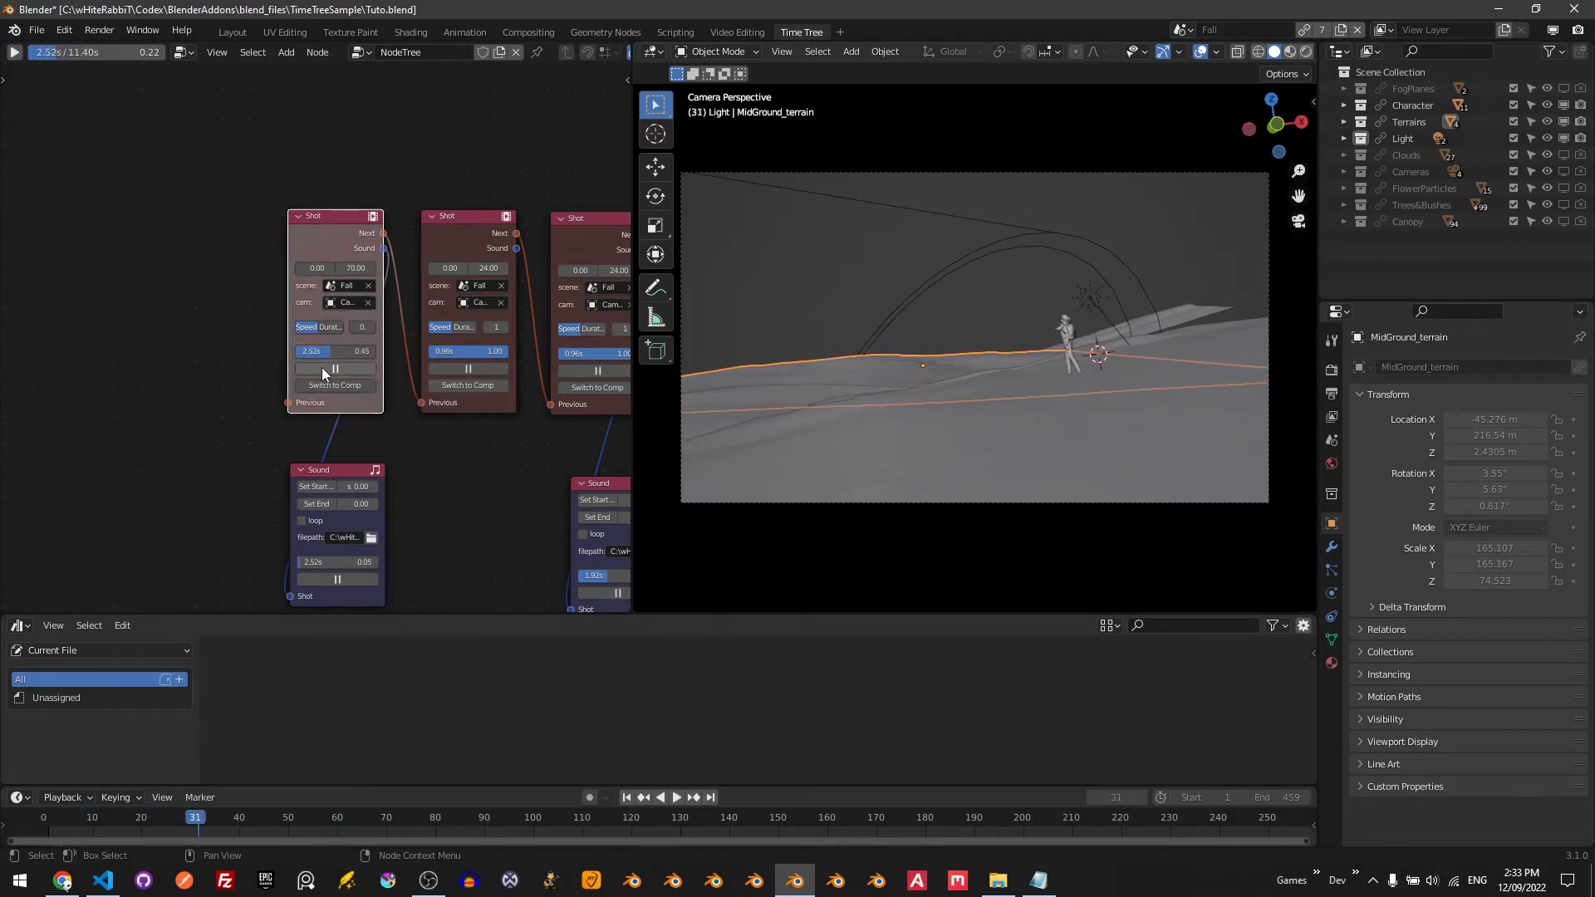
- Set the second shot's frames to 20–80 and preview the second and third shots
click(322, 367)
middle_drag(321, 368, 122, 351)
click(263, 249)
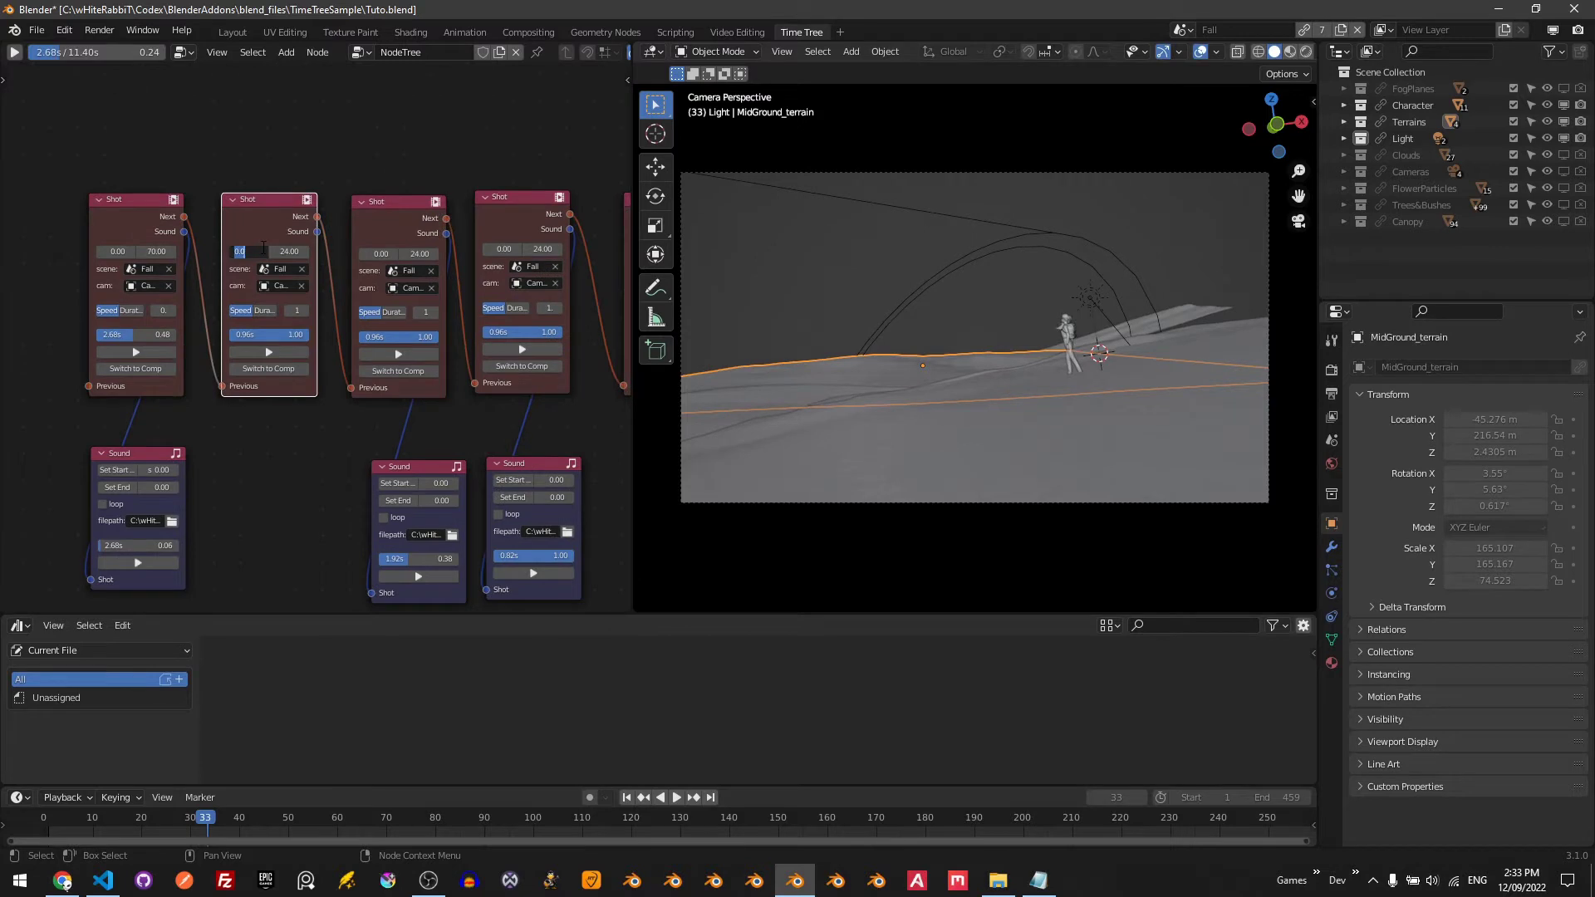
click(264, 355)
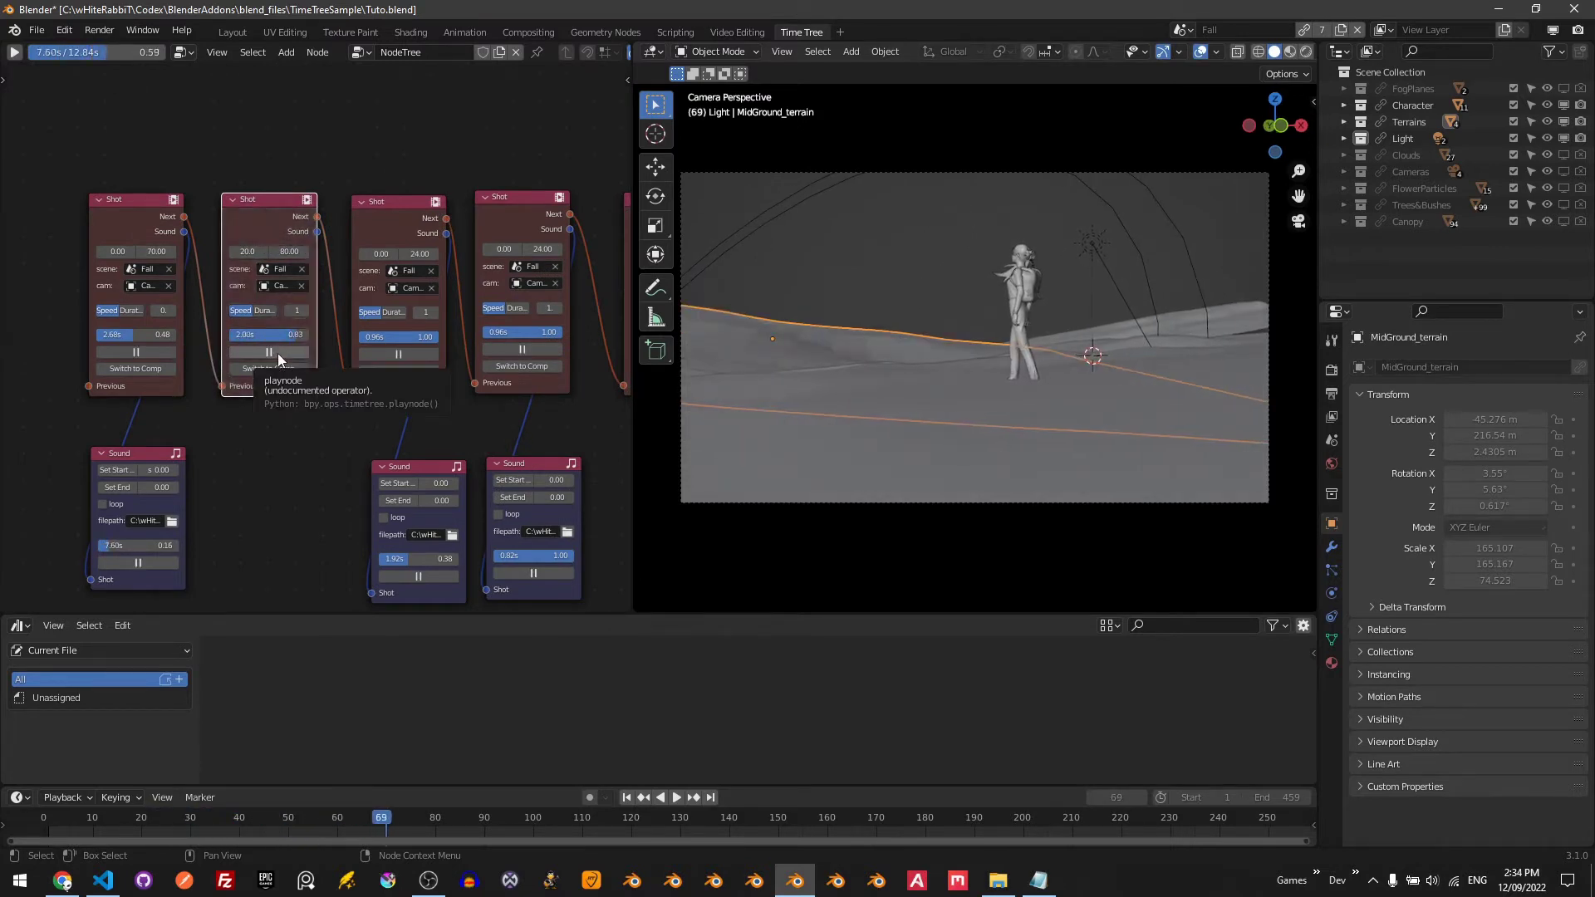
click(278, 352)
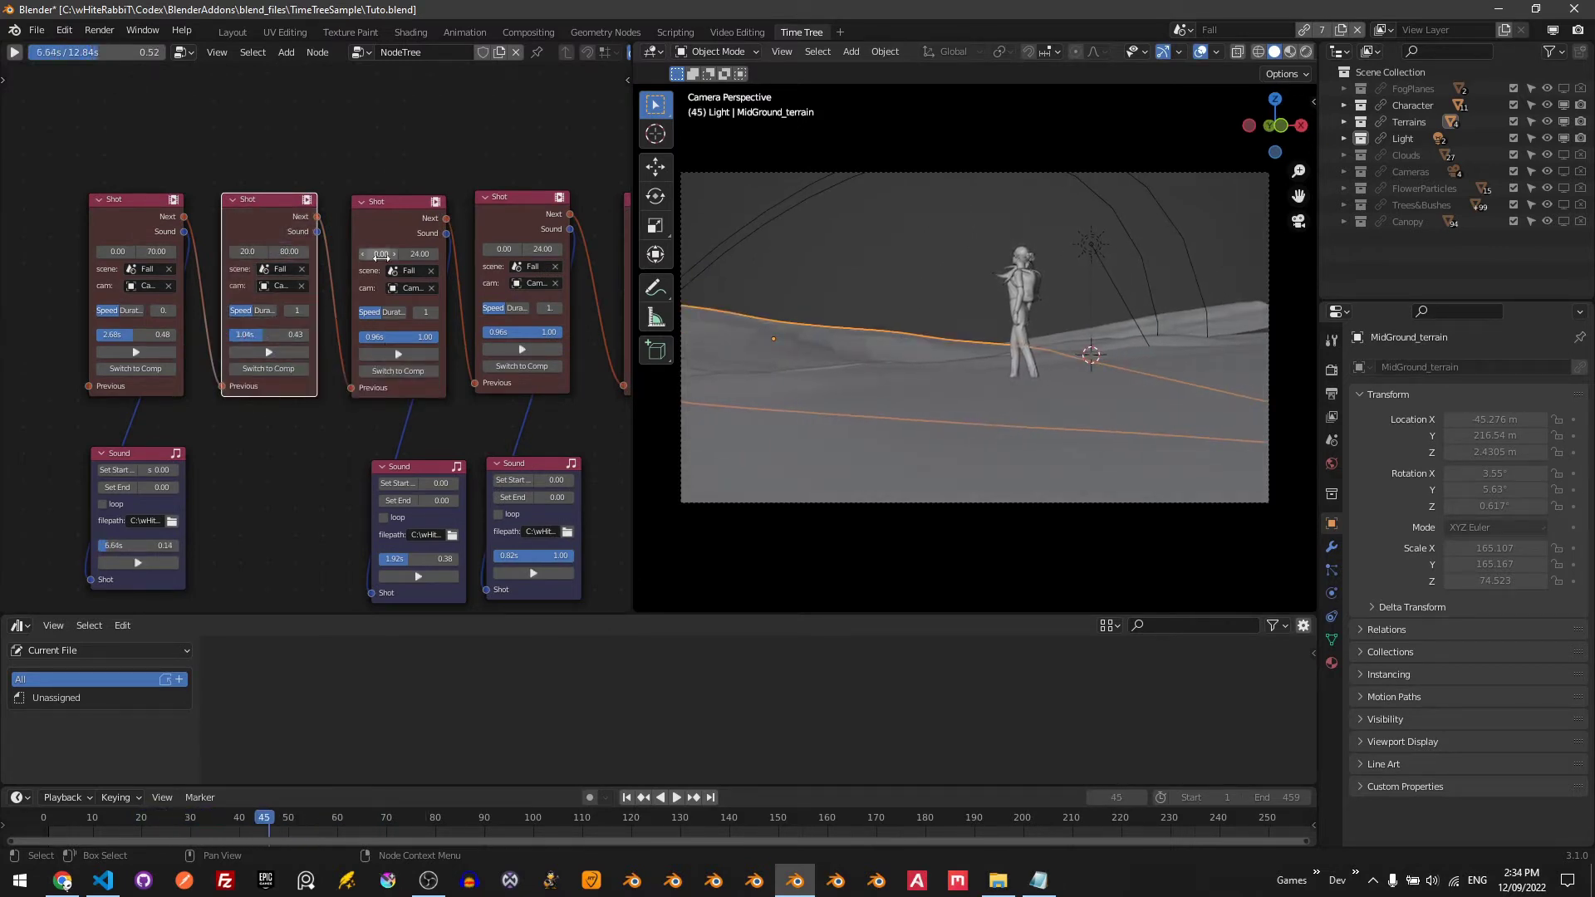
click(400, 353)
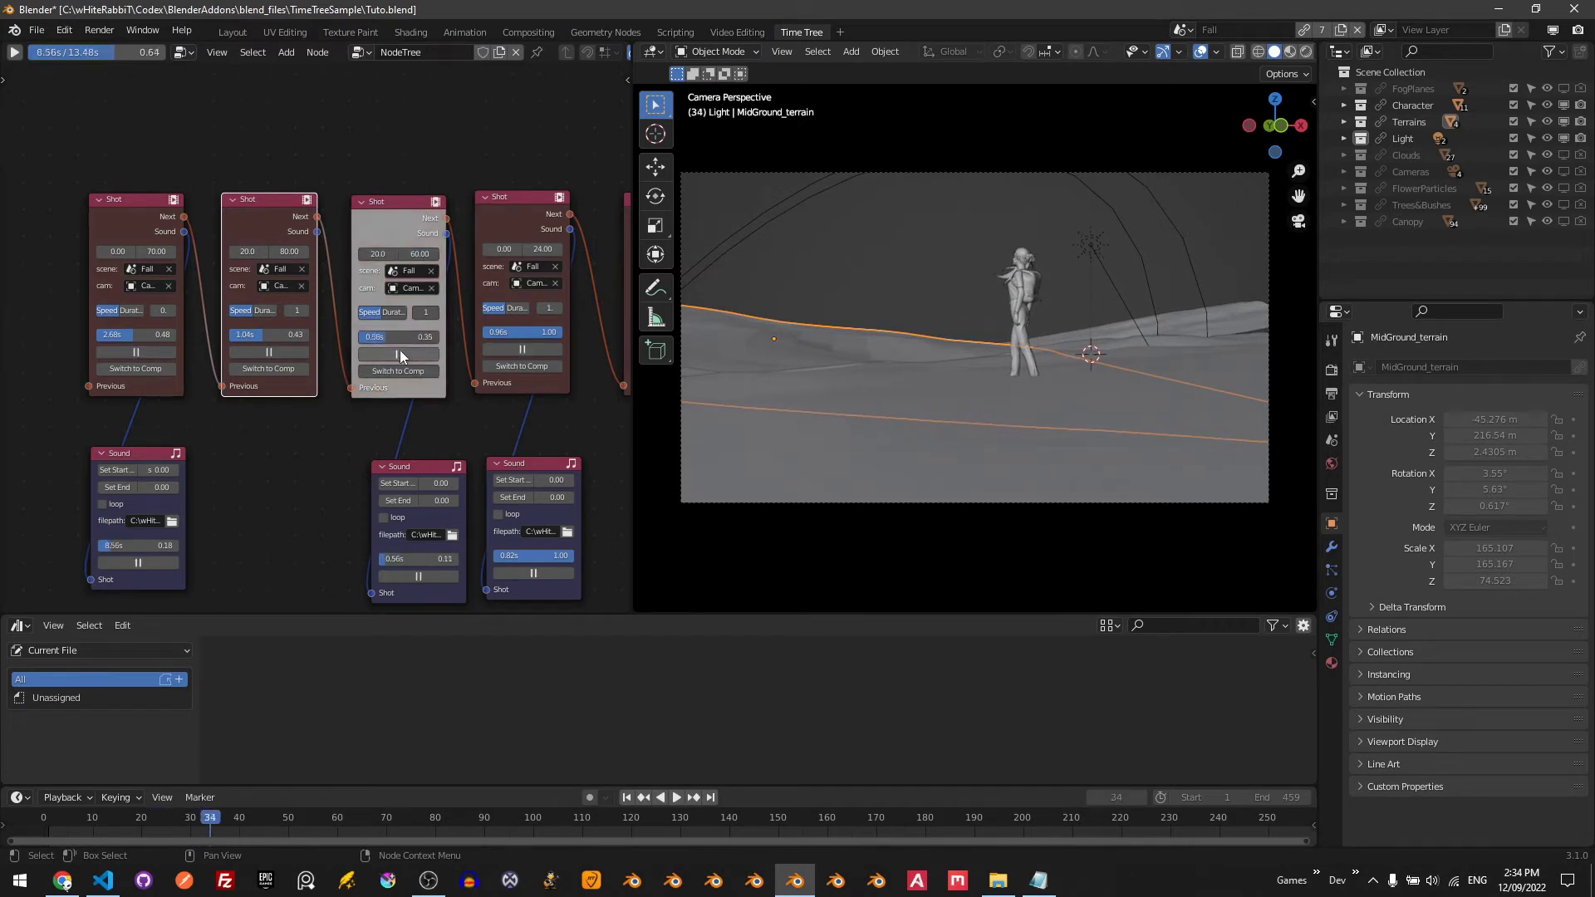
click(401, 353)
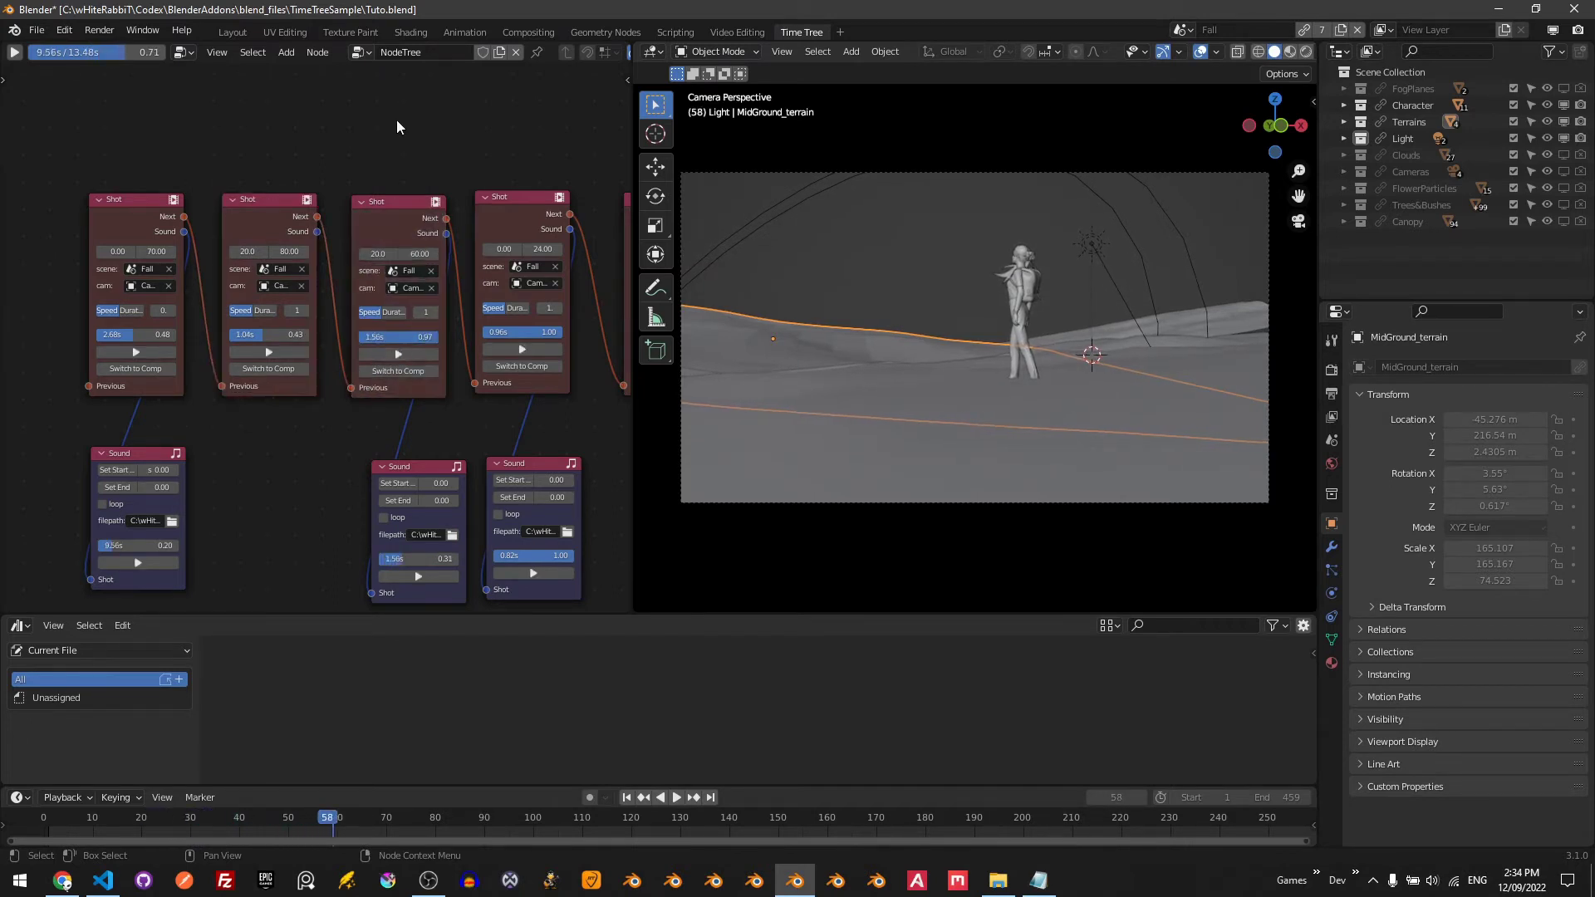
- Switch the second and third shots to Duration timing with a value of 4
click(284, 352)
click(263, 310)
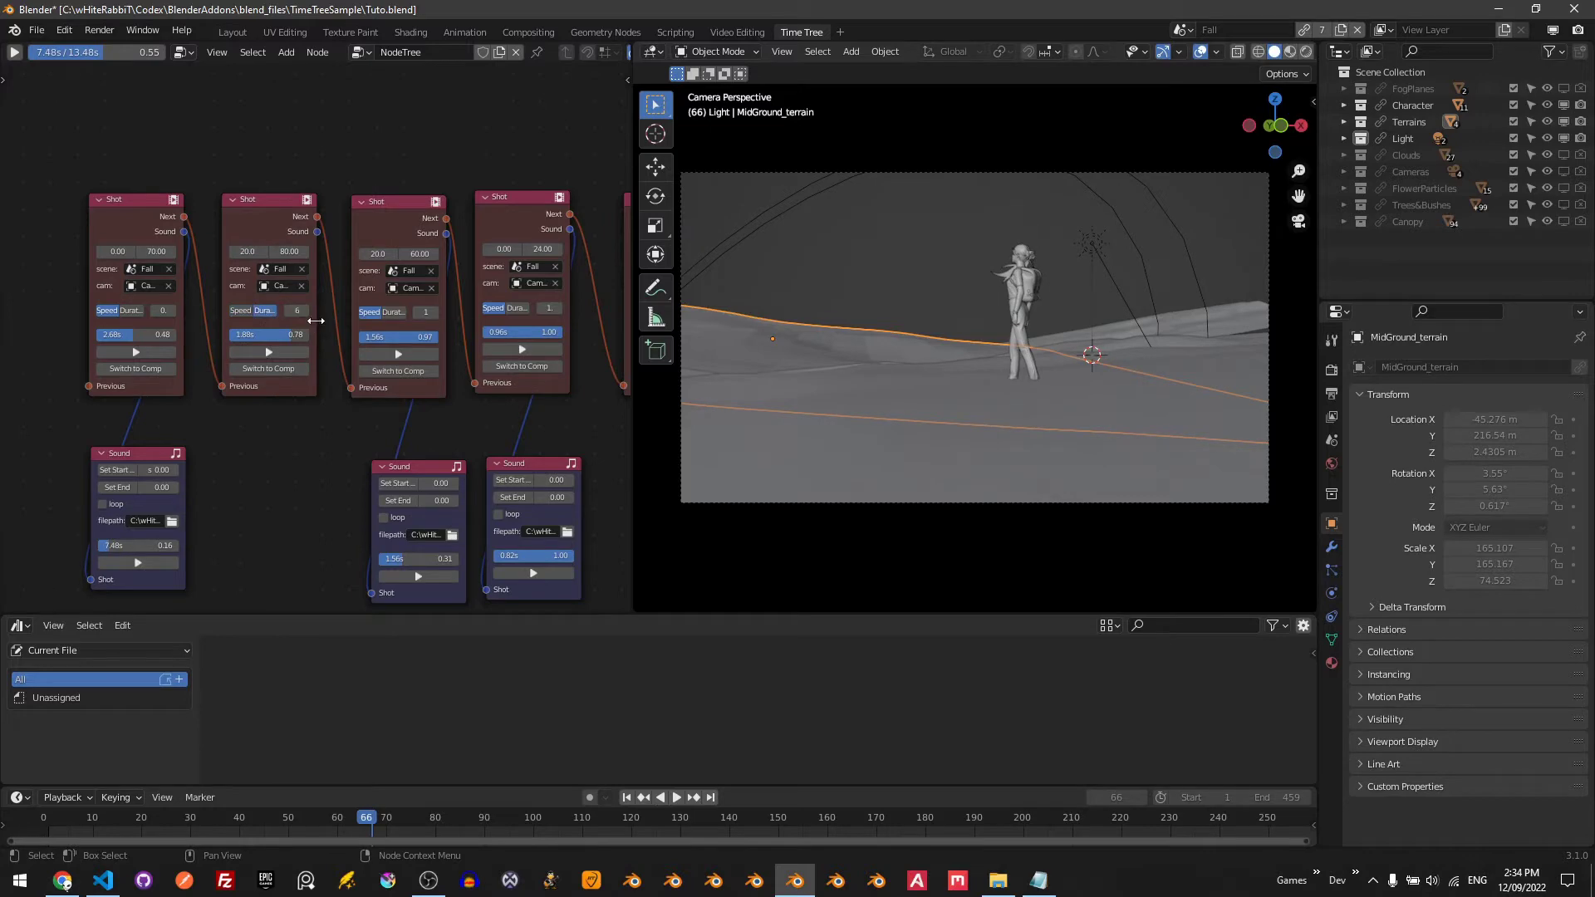
scroll(315, 321, up, 3)
drag(284, 291, 267, 291)
click(443, 294)
click(504, 294)
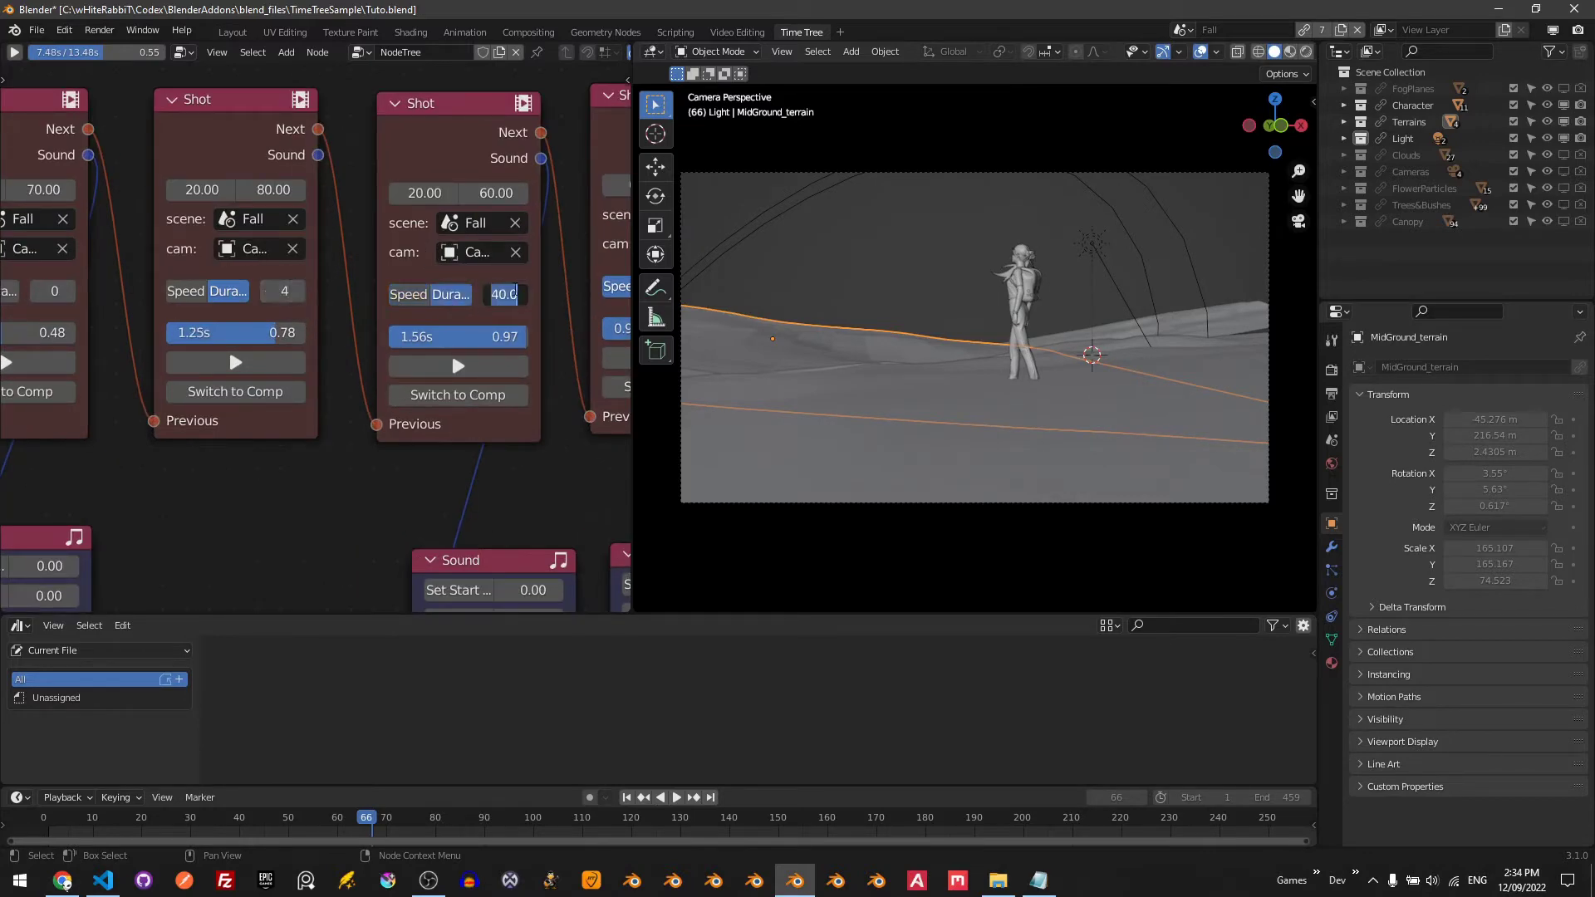
text(4)
key(Return)
- Preview the third shot, then play the full 12.68 s sequence
scroll(316, 336, down, 2)
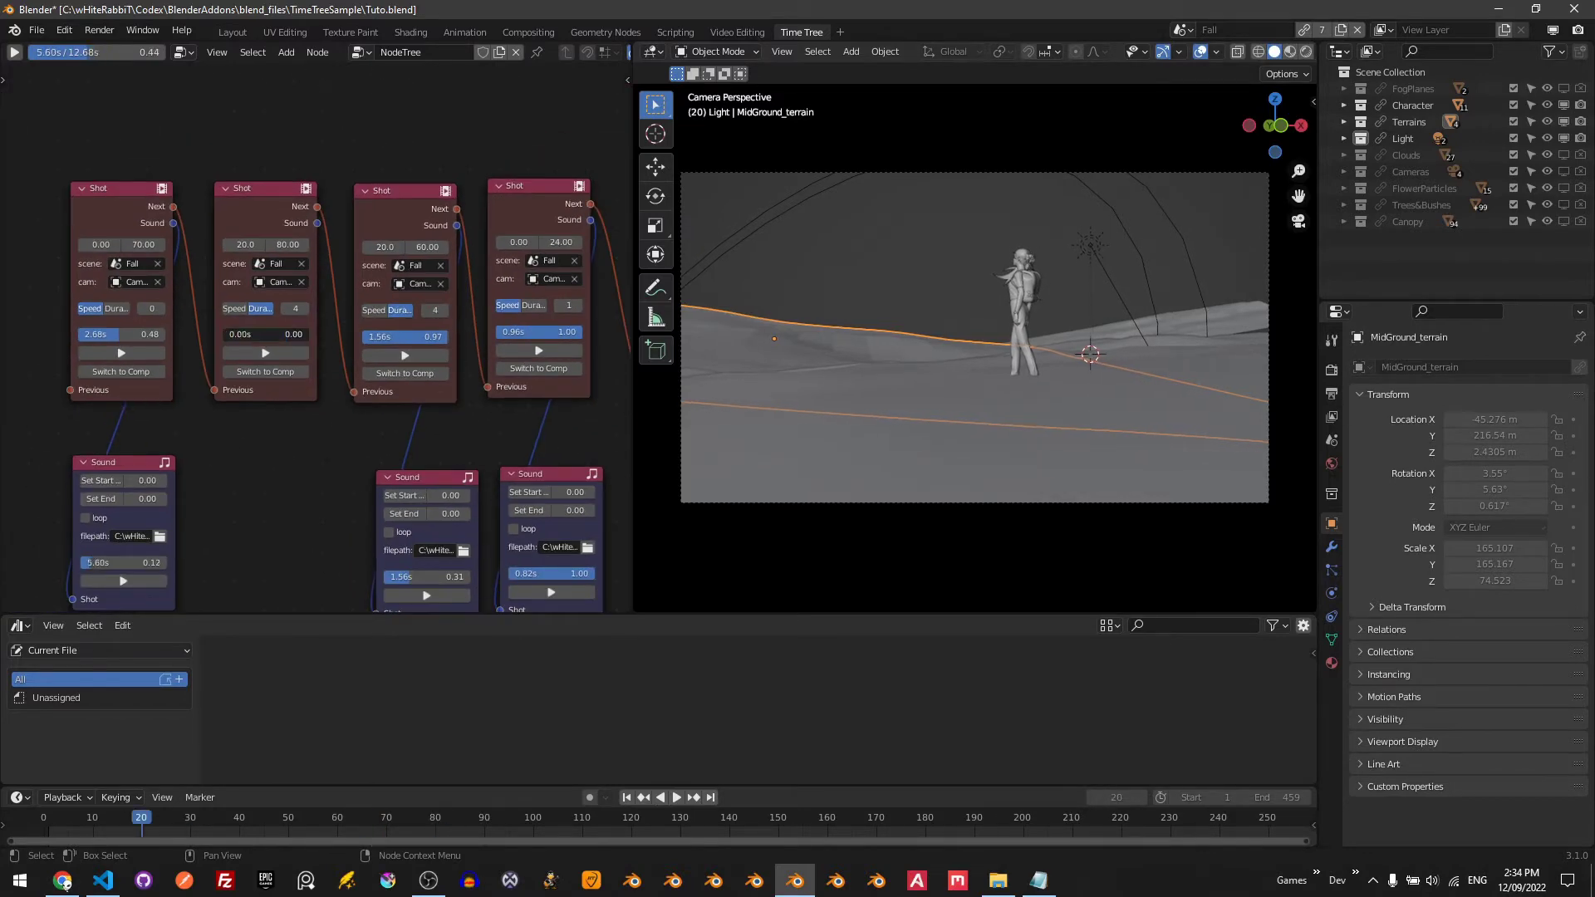
click(388, 354)
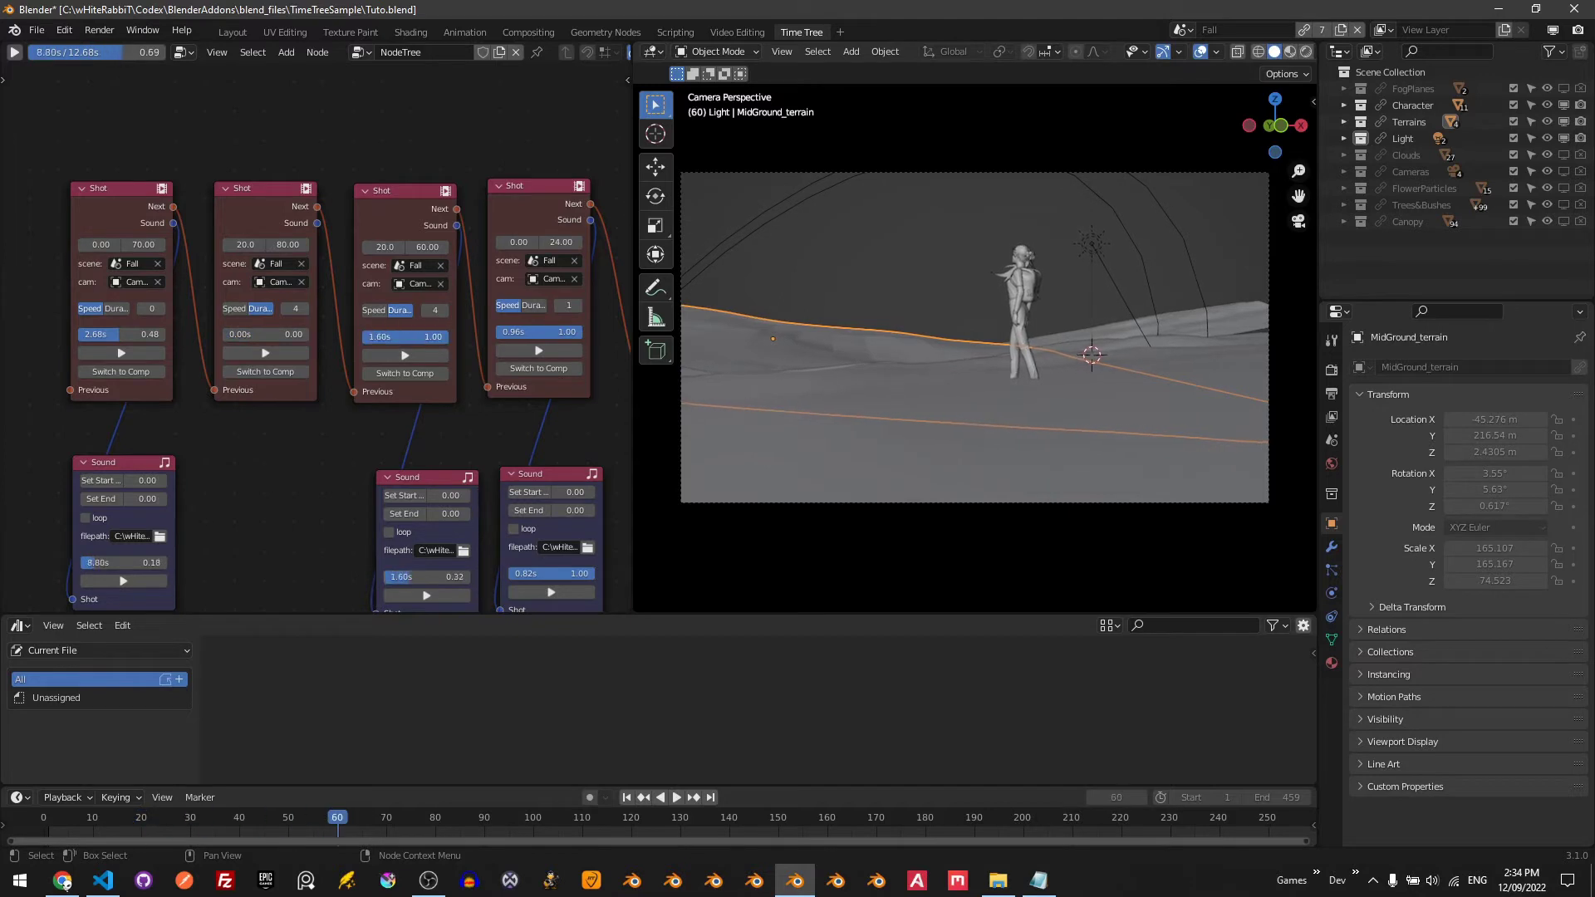
middle_drag(467, 169, 470, 145)
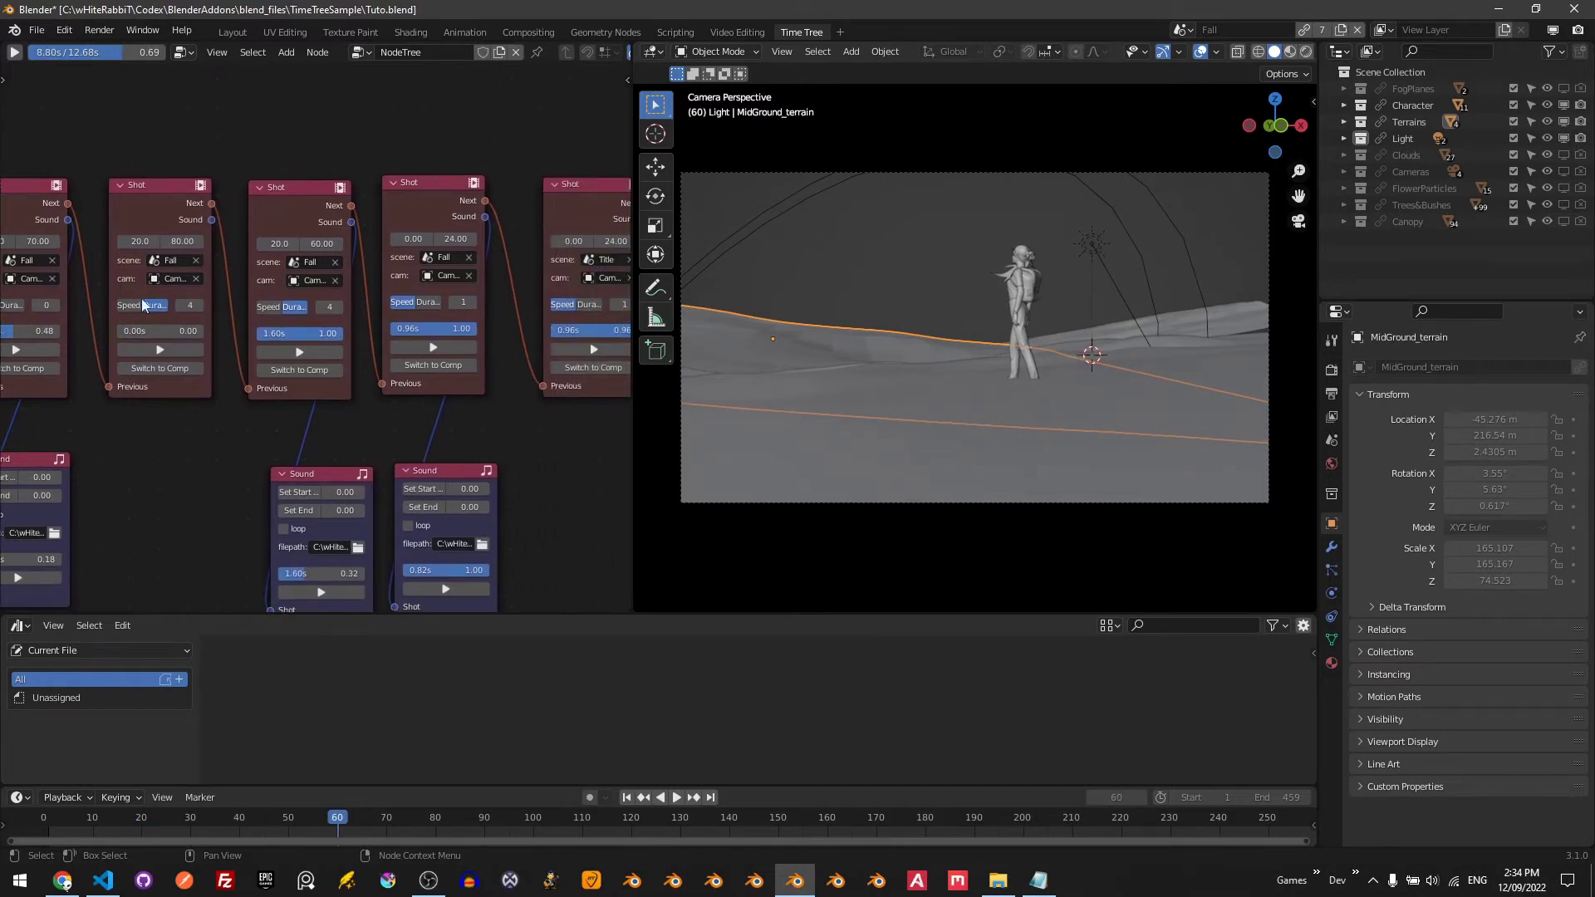
click(14, 52)
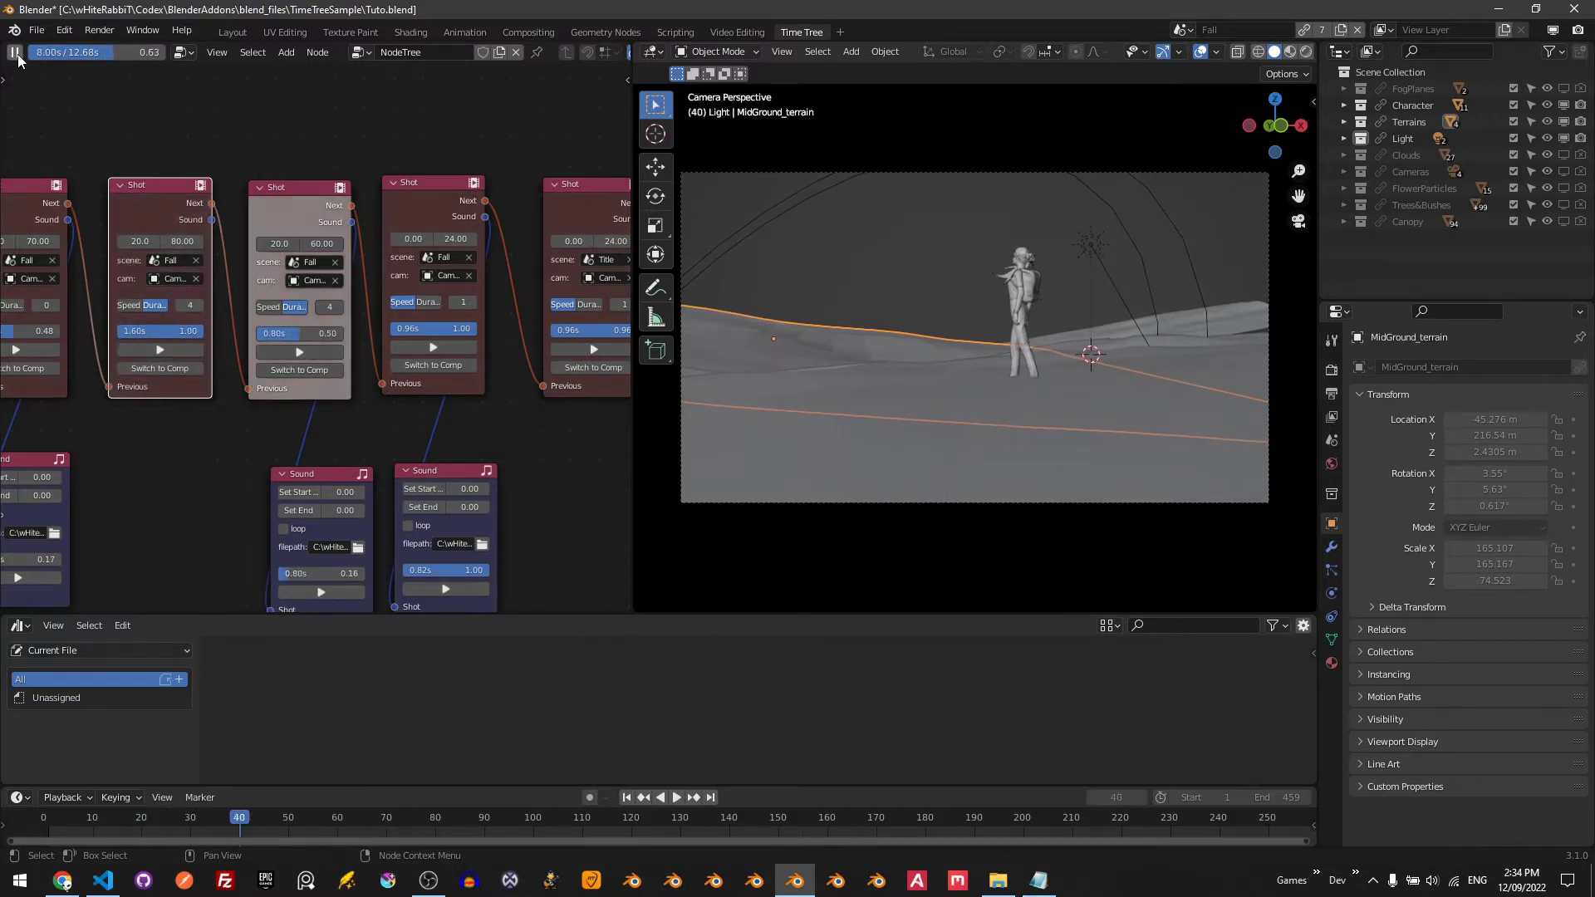
click(15, 53)
- Preview the next Fall shot, then play the Title shot (frames 1–90, speed 2)
middle_drag(427, 135, 294, 123)
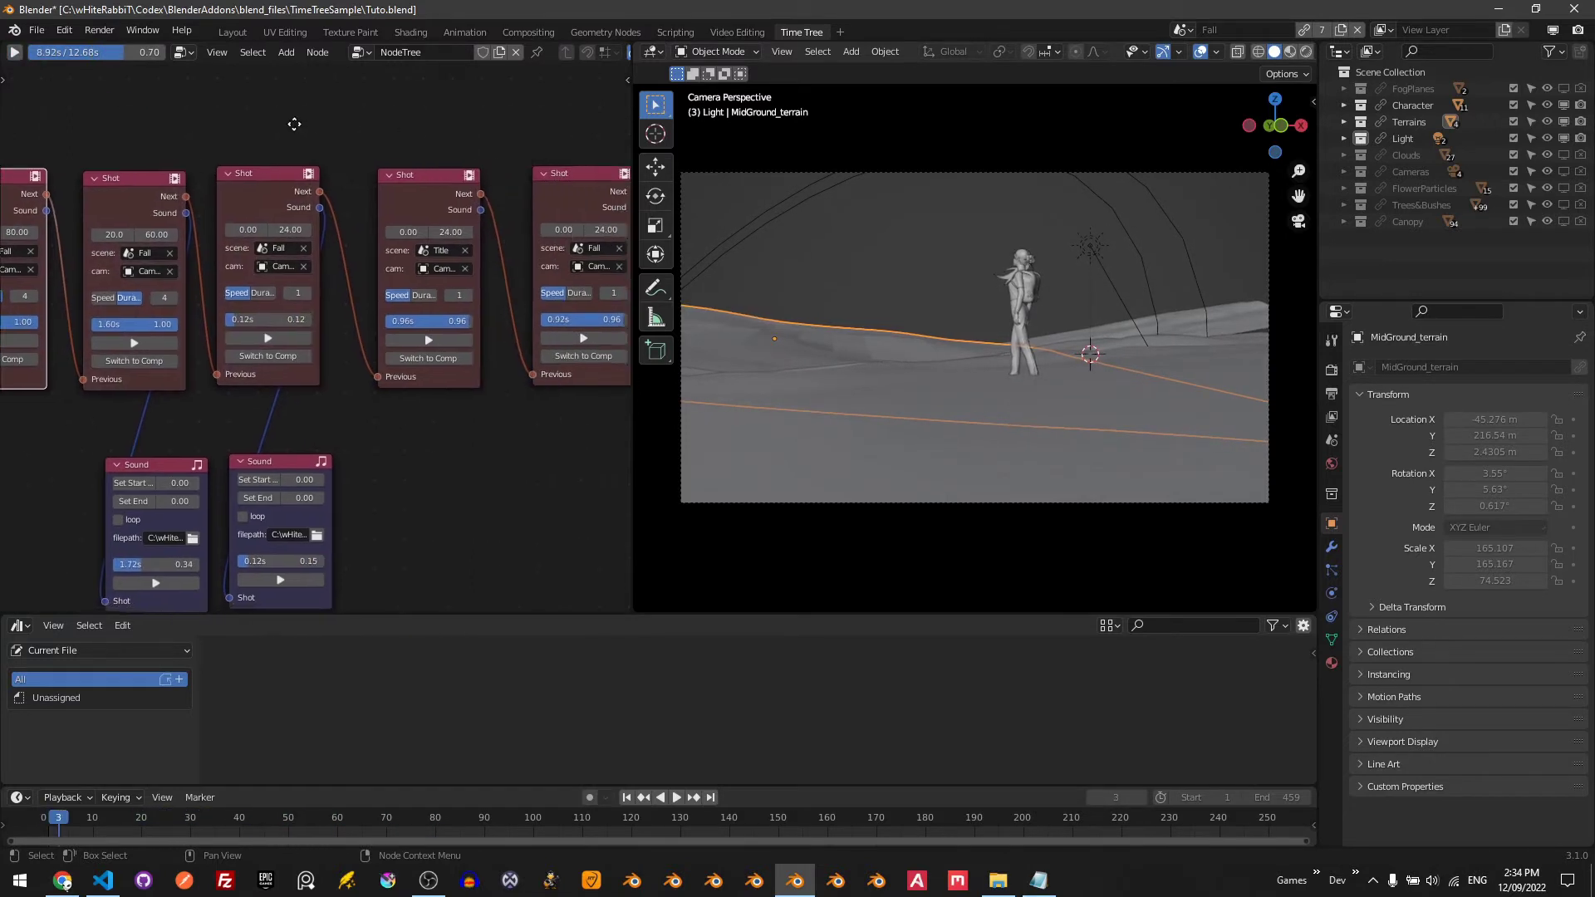
click(258, 335)
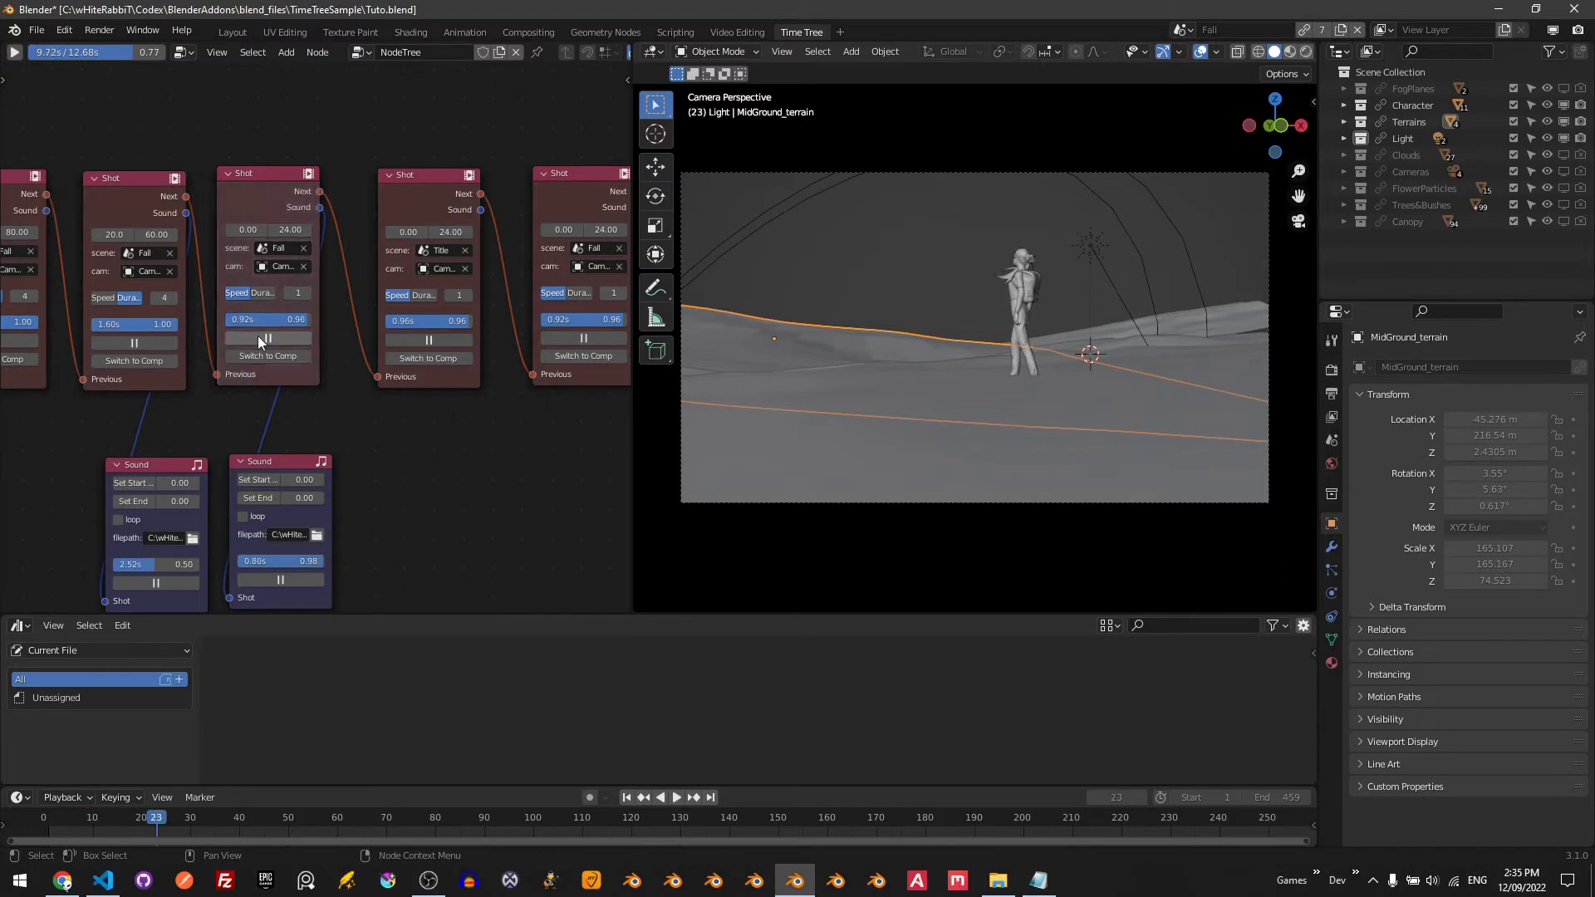
mouse_move(248, 229)
text(100.)
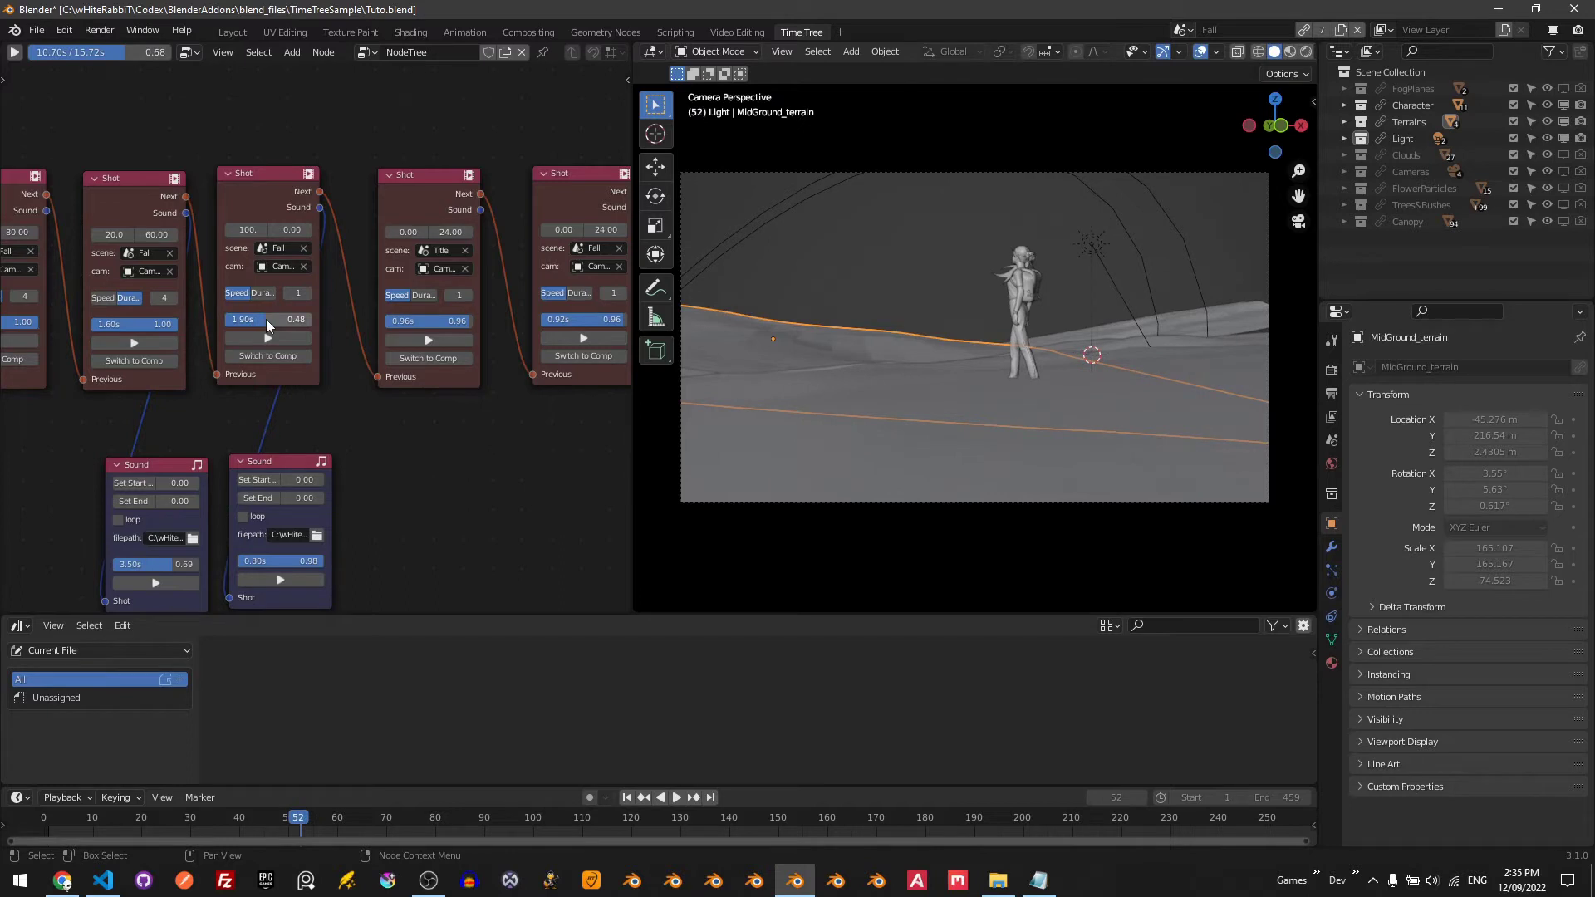
click(440, 336)
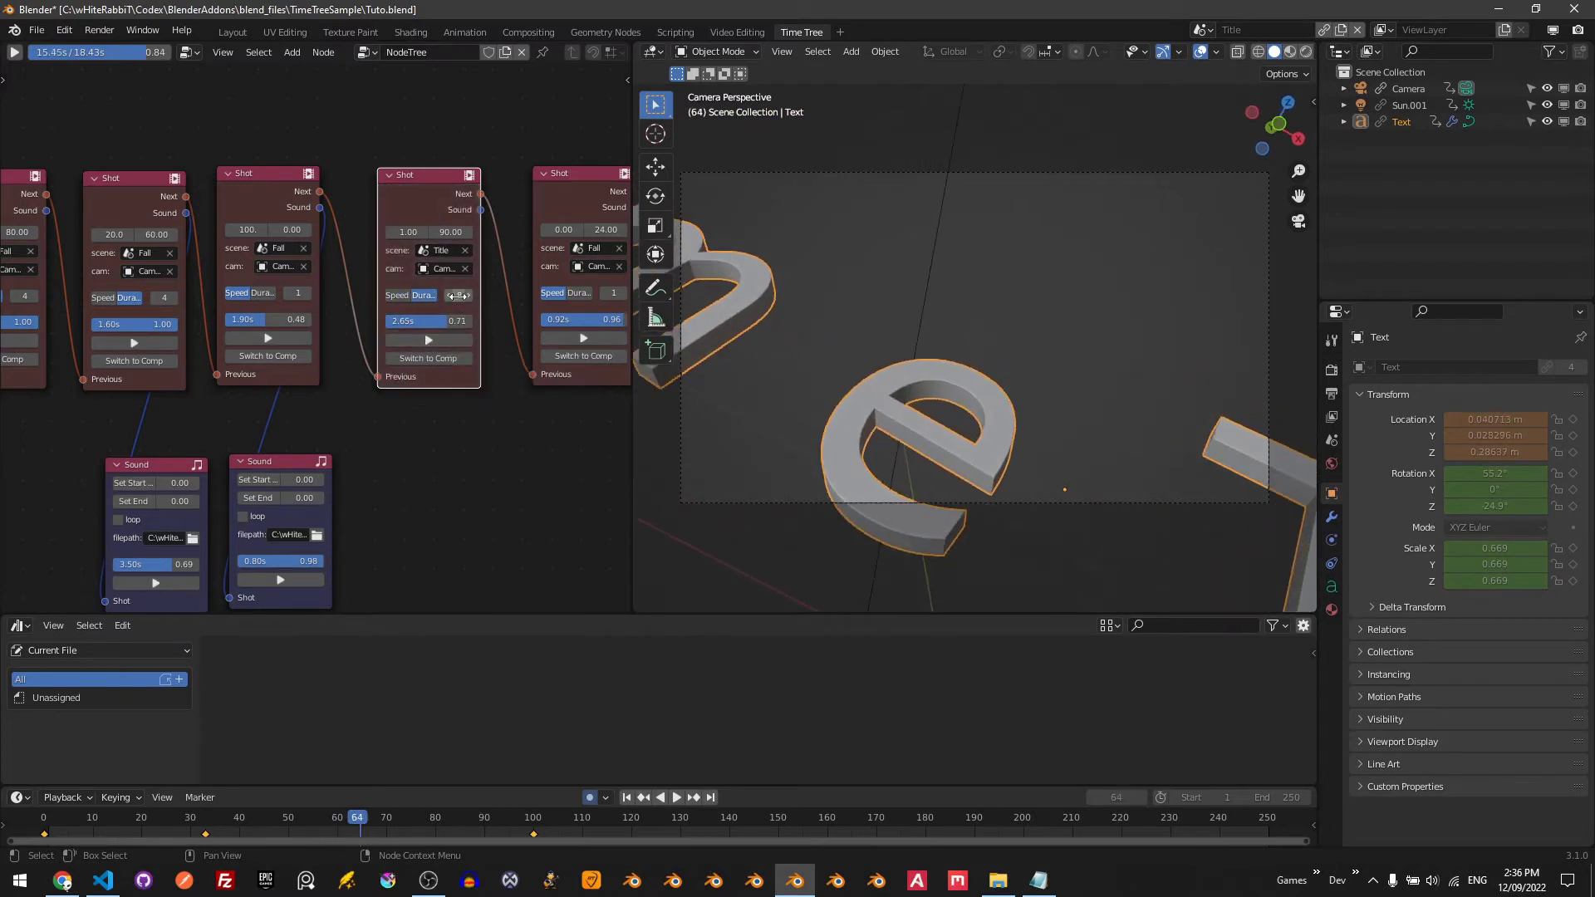
click(425, 340)
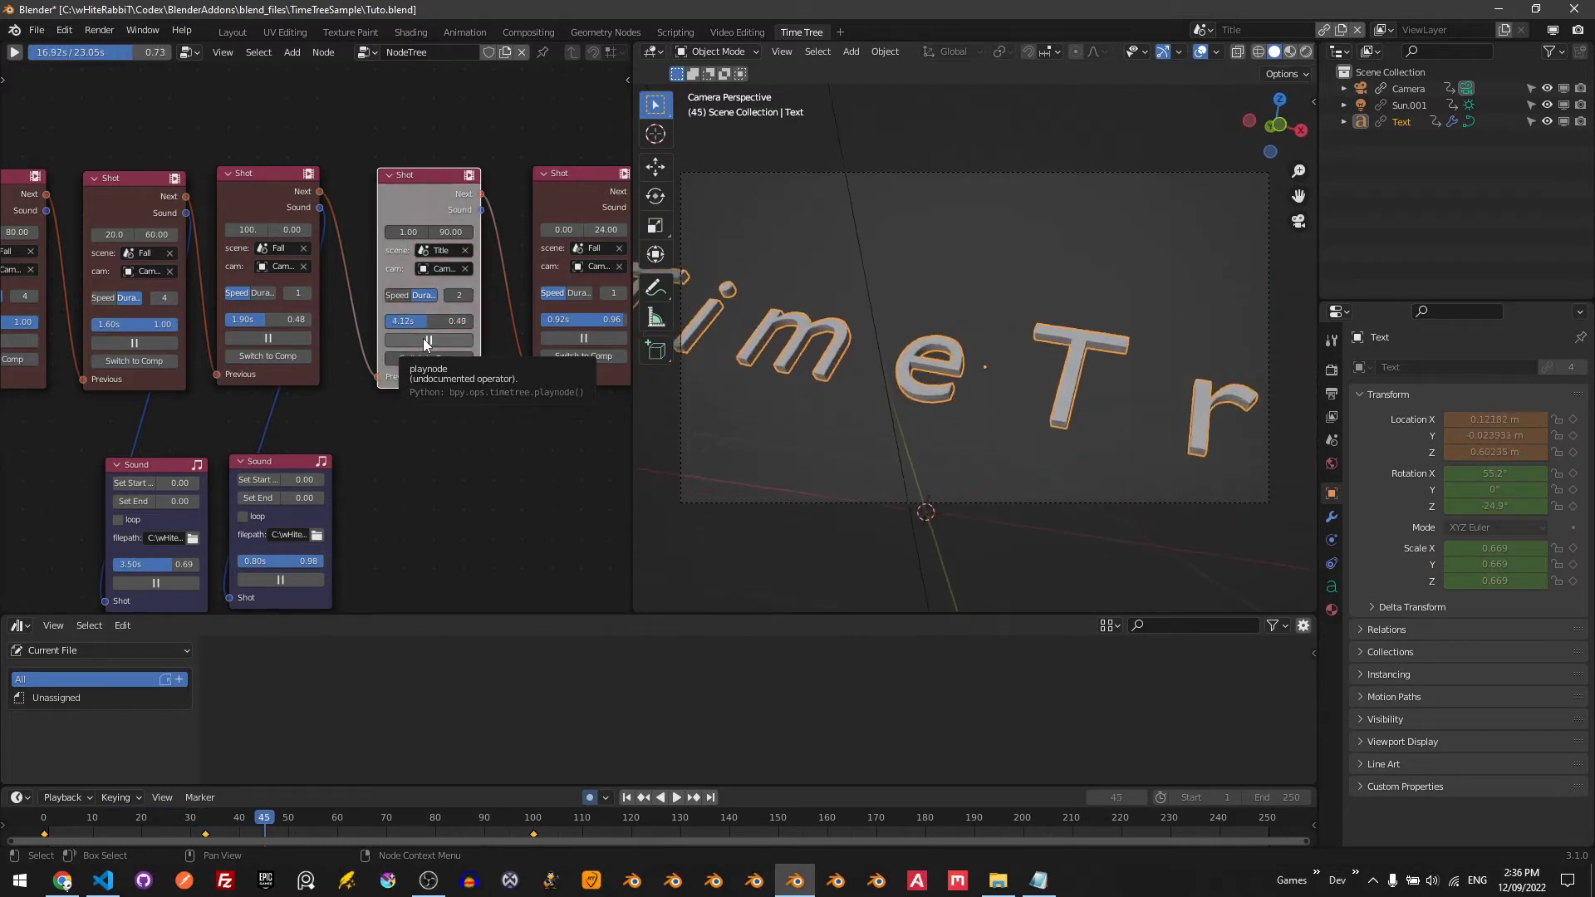
click(426, 341)
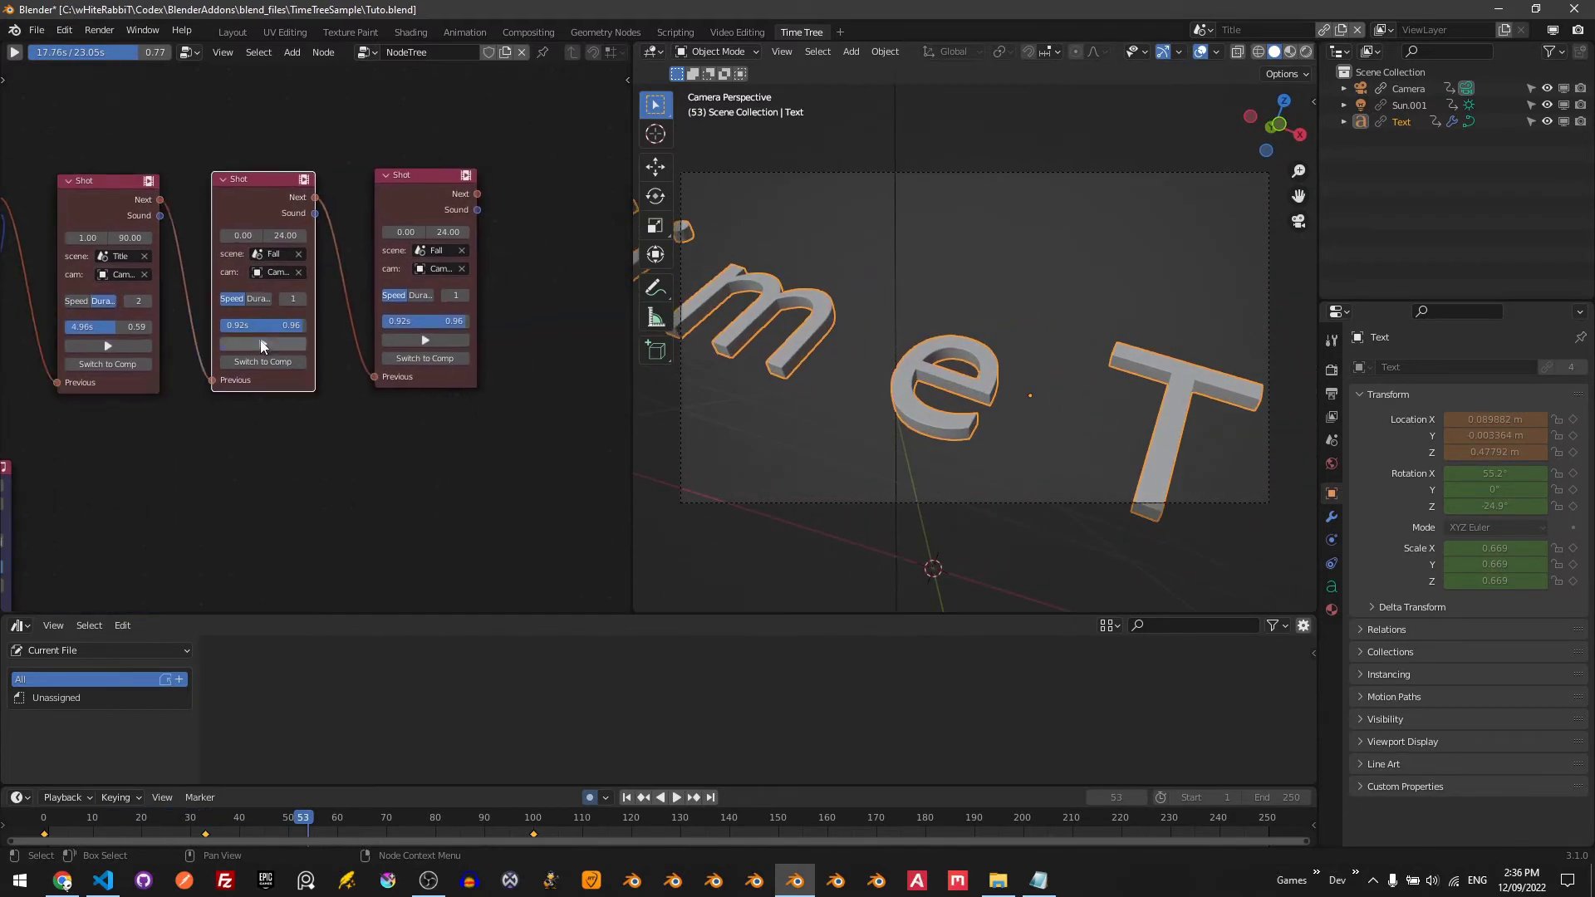
- Set the last Fall shots' frame ranges (20–80), preview each, and fit all nodes in view
click(245, 236)
text(2)
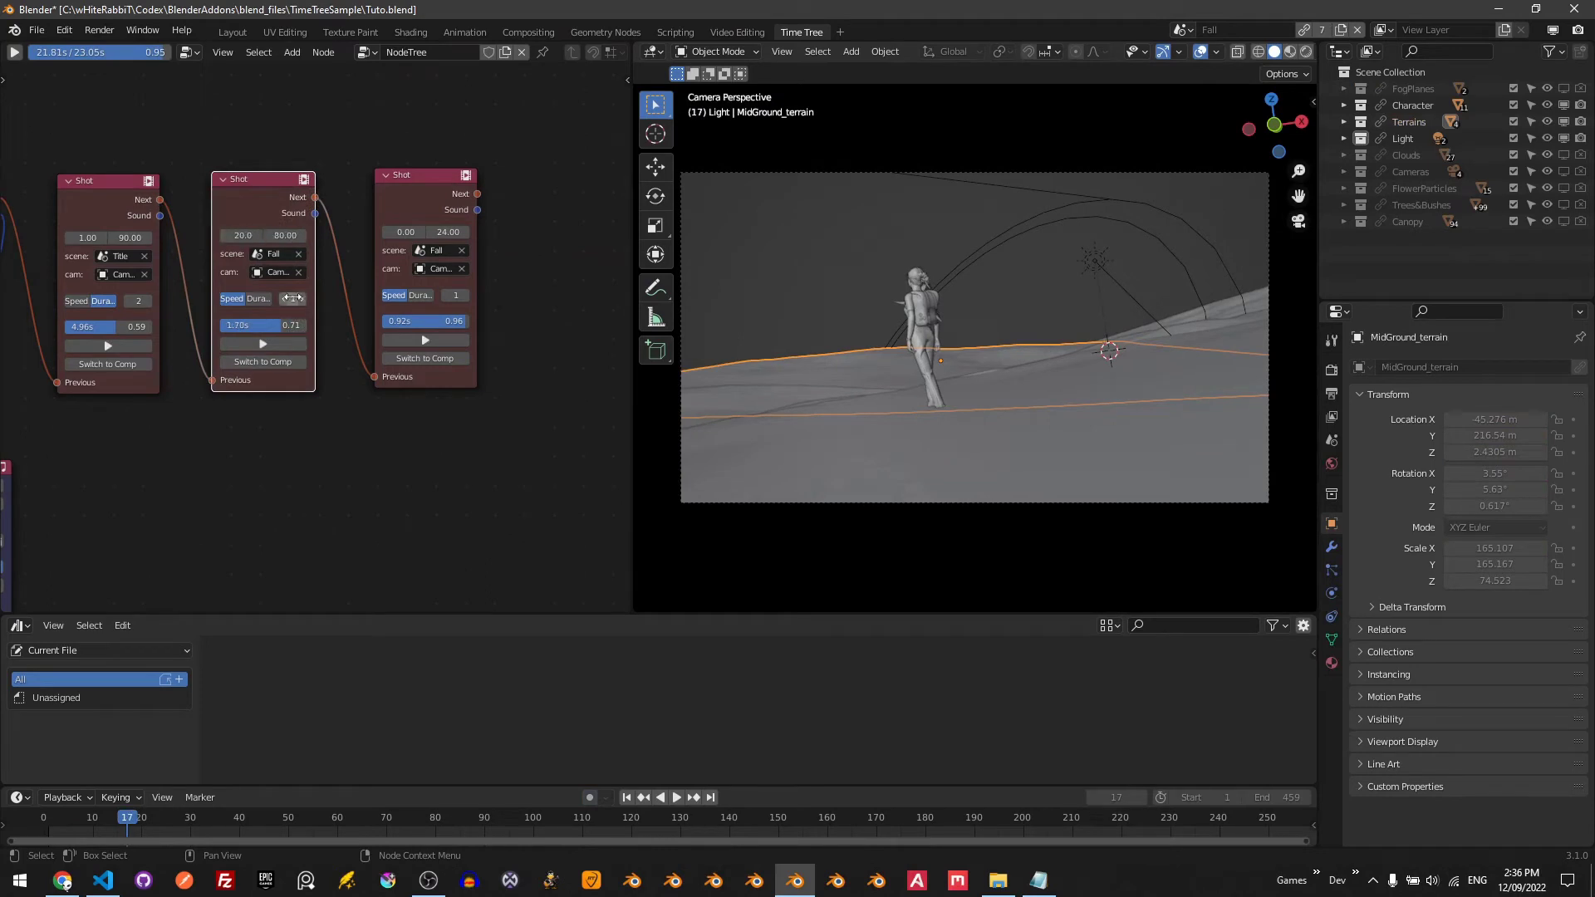
click(258, 346)
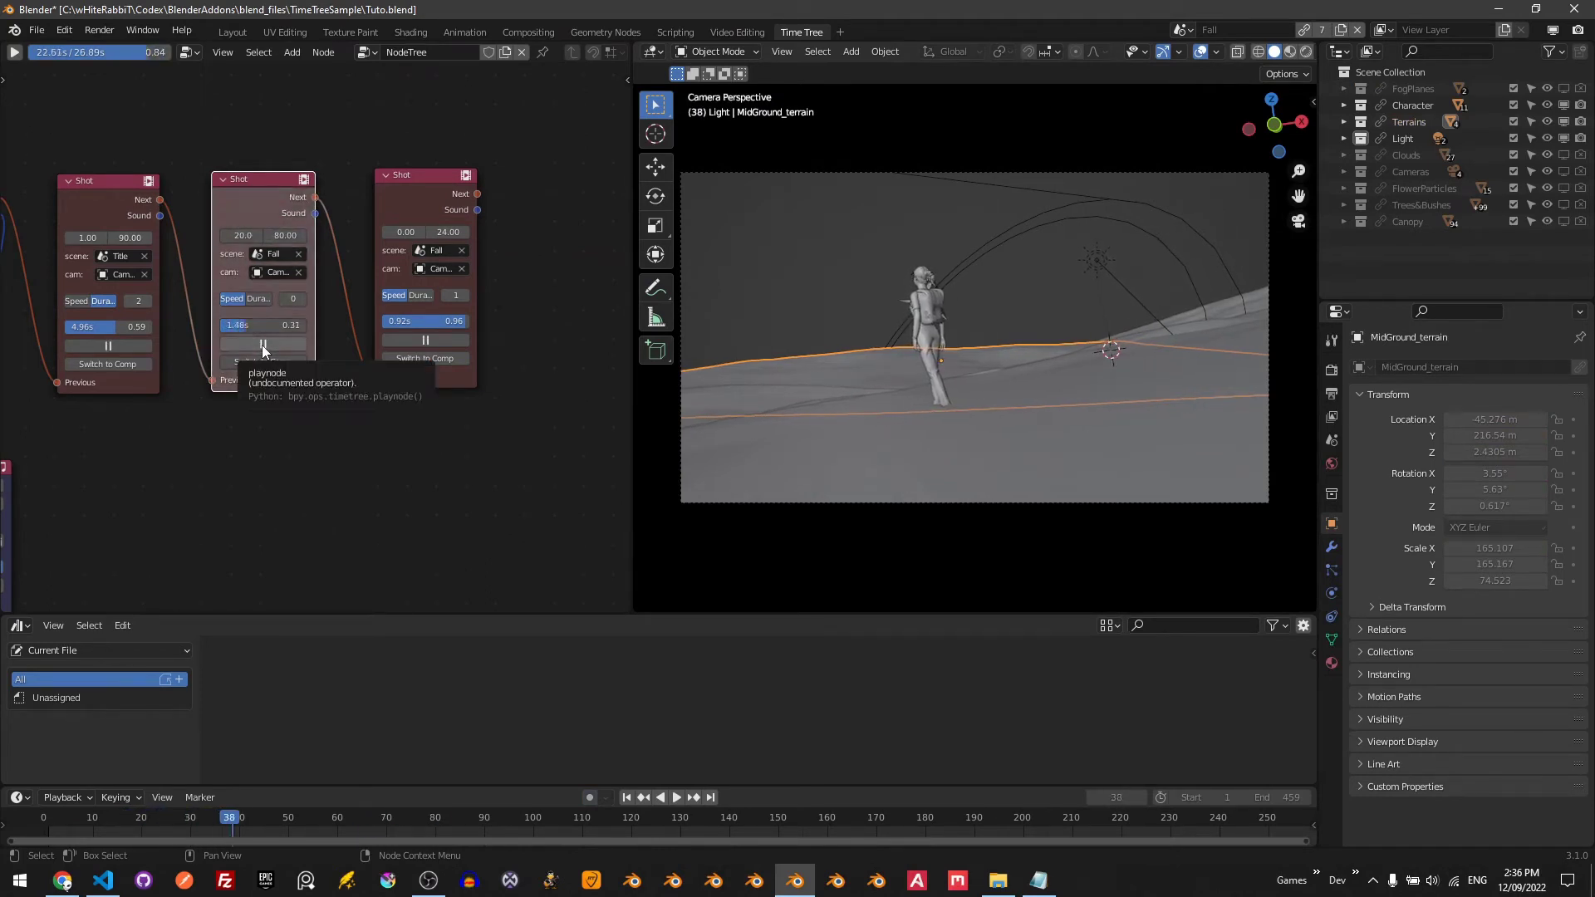
click(262, 346)
click(424, 341)
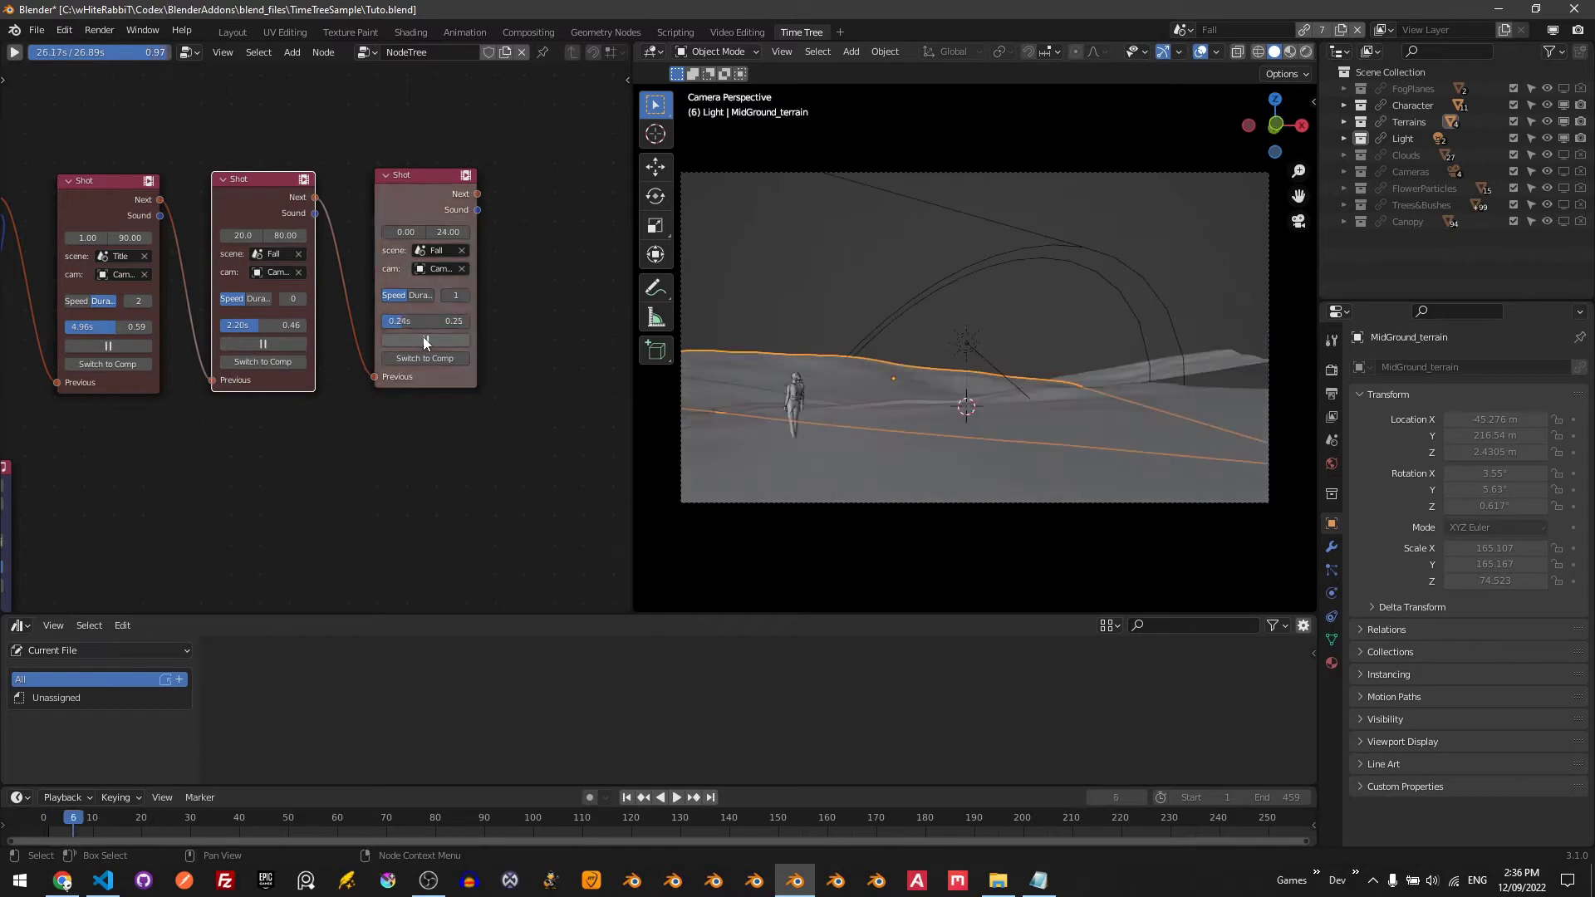
click(423, 341)
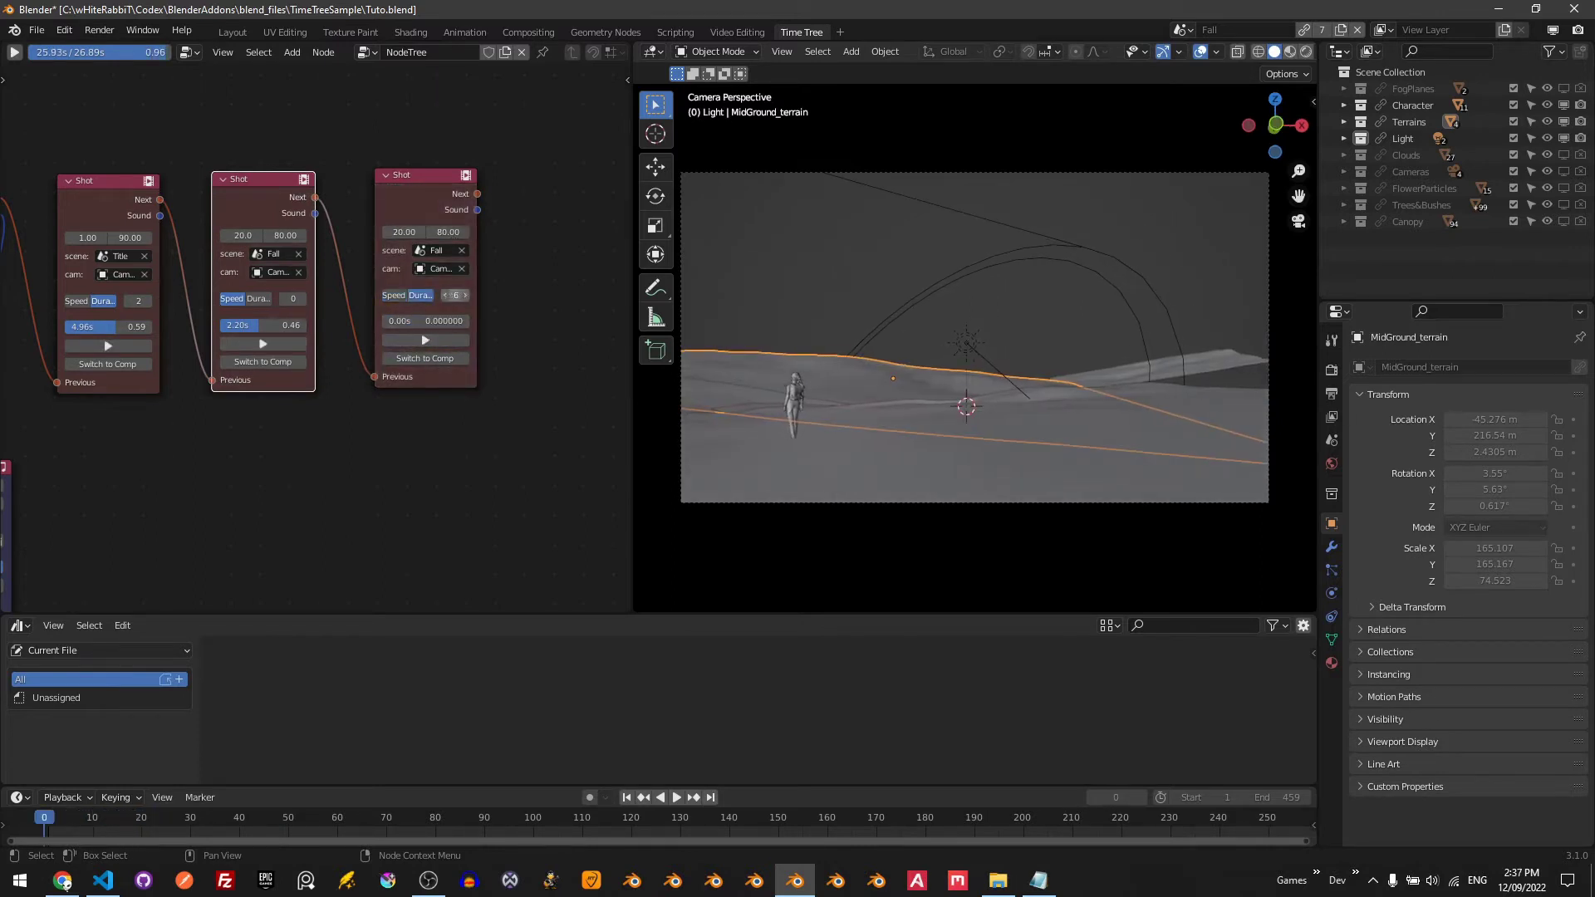
click(429, 339)
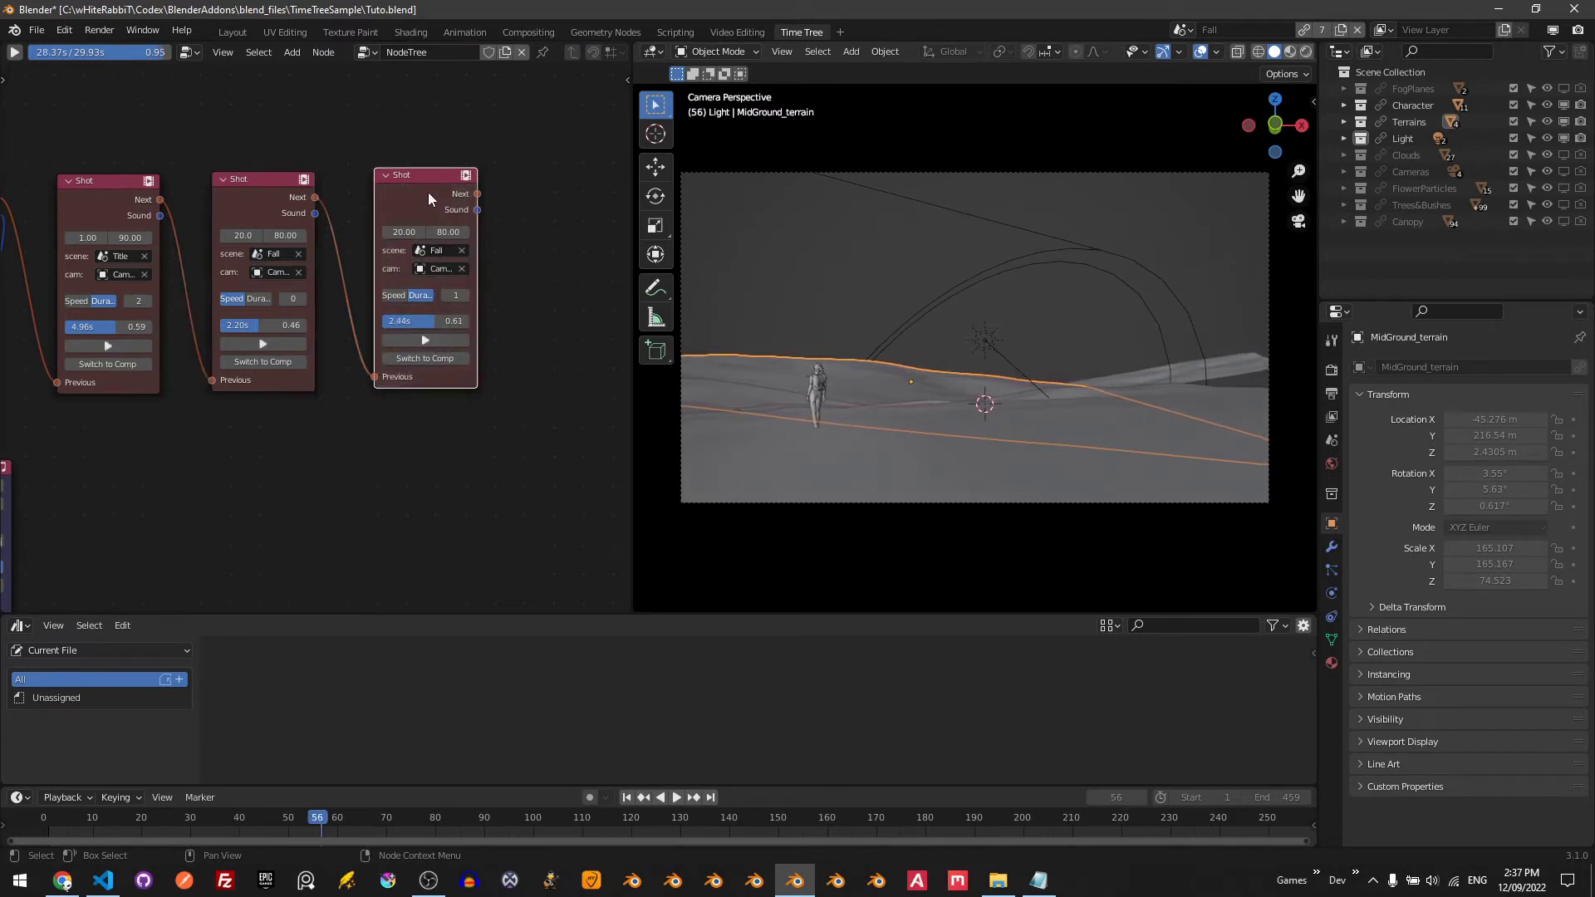
key(Home)
- Play the sequence from the first Shot node, following it along the node chain
click(143, 234)
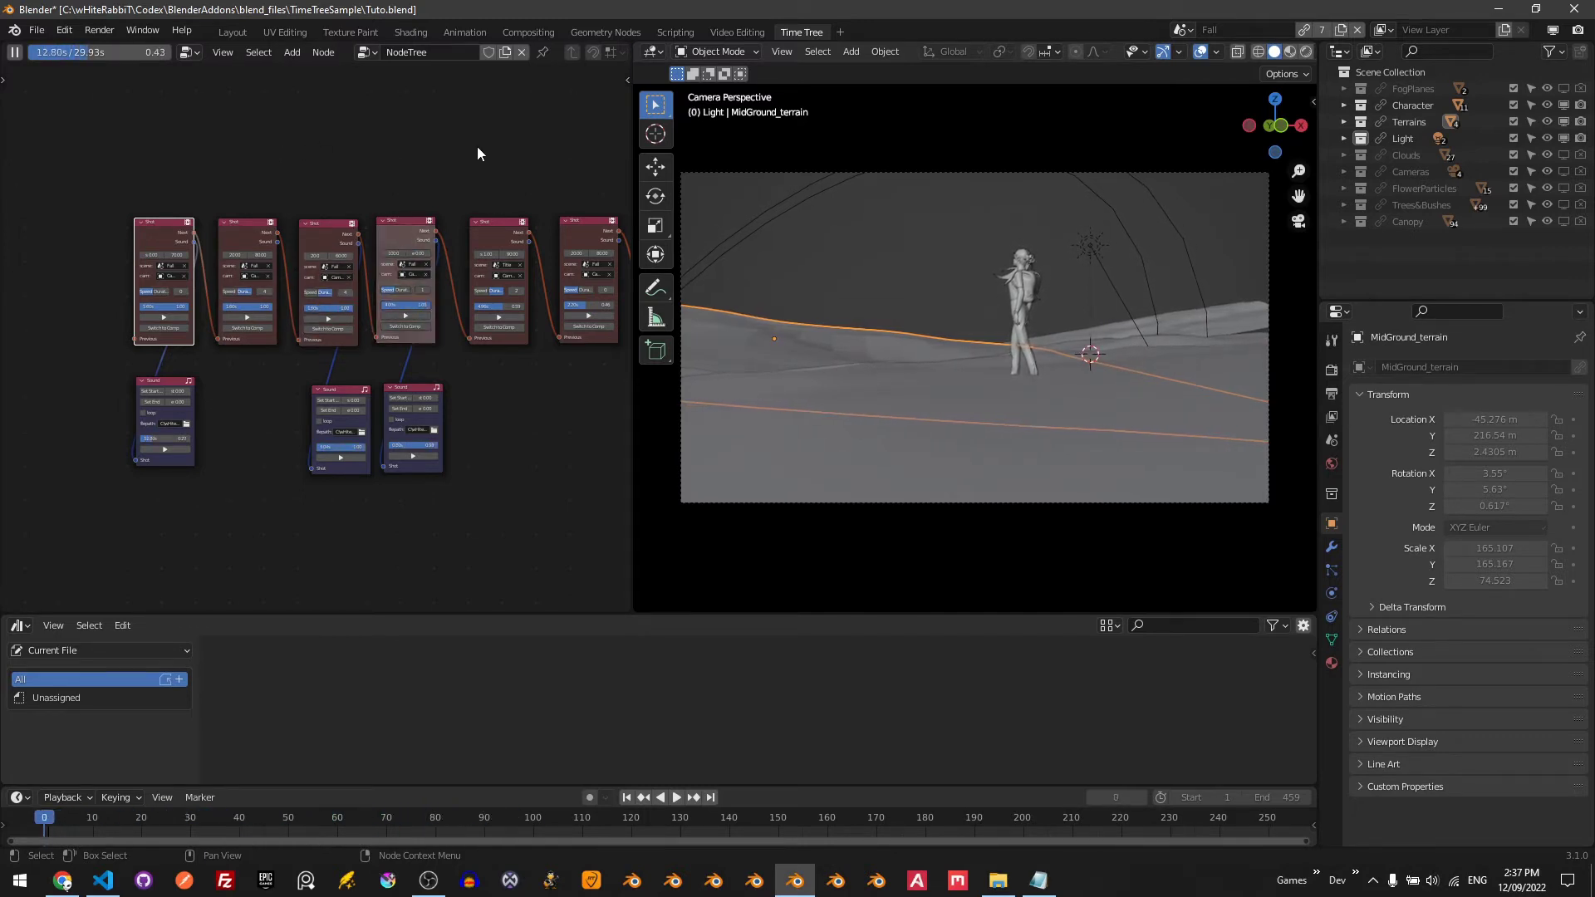
middle_drag(477, 147, 281, 153)
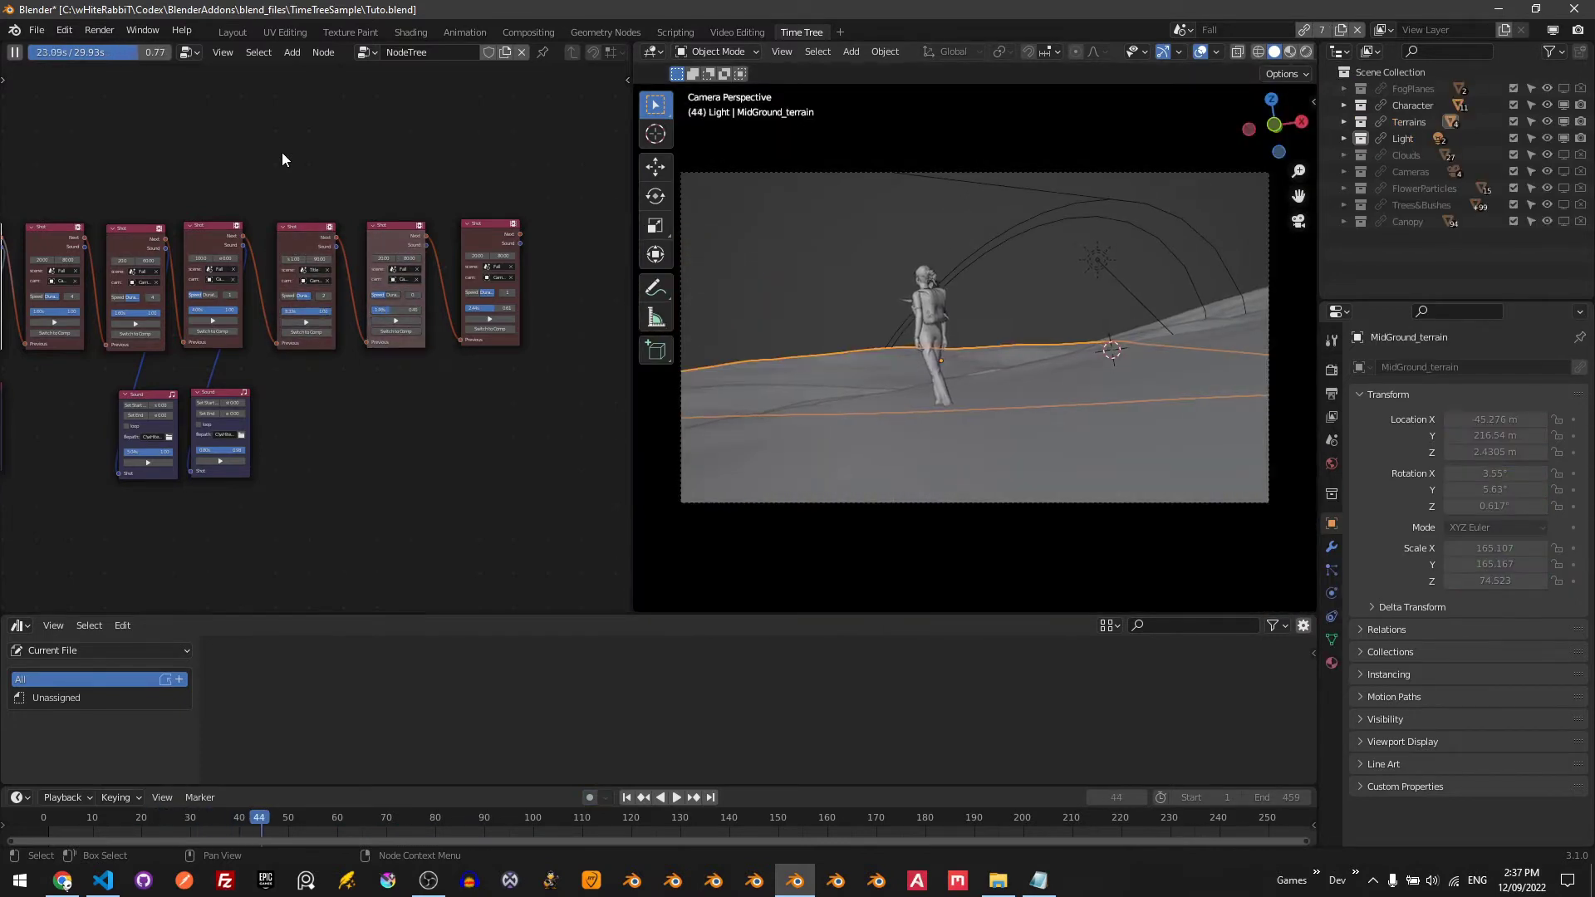
middle_drag(356, 150, 304, 155)
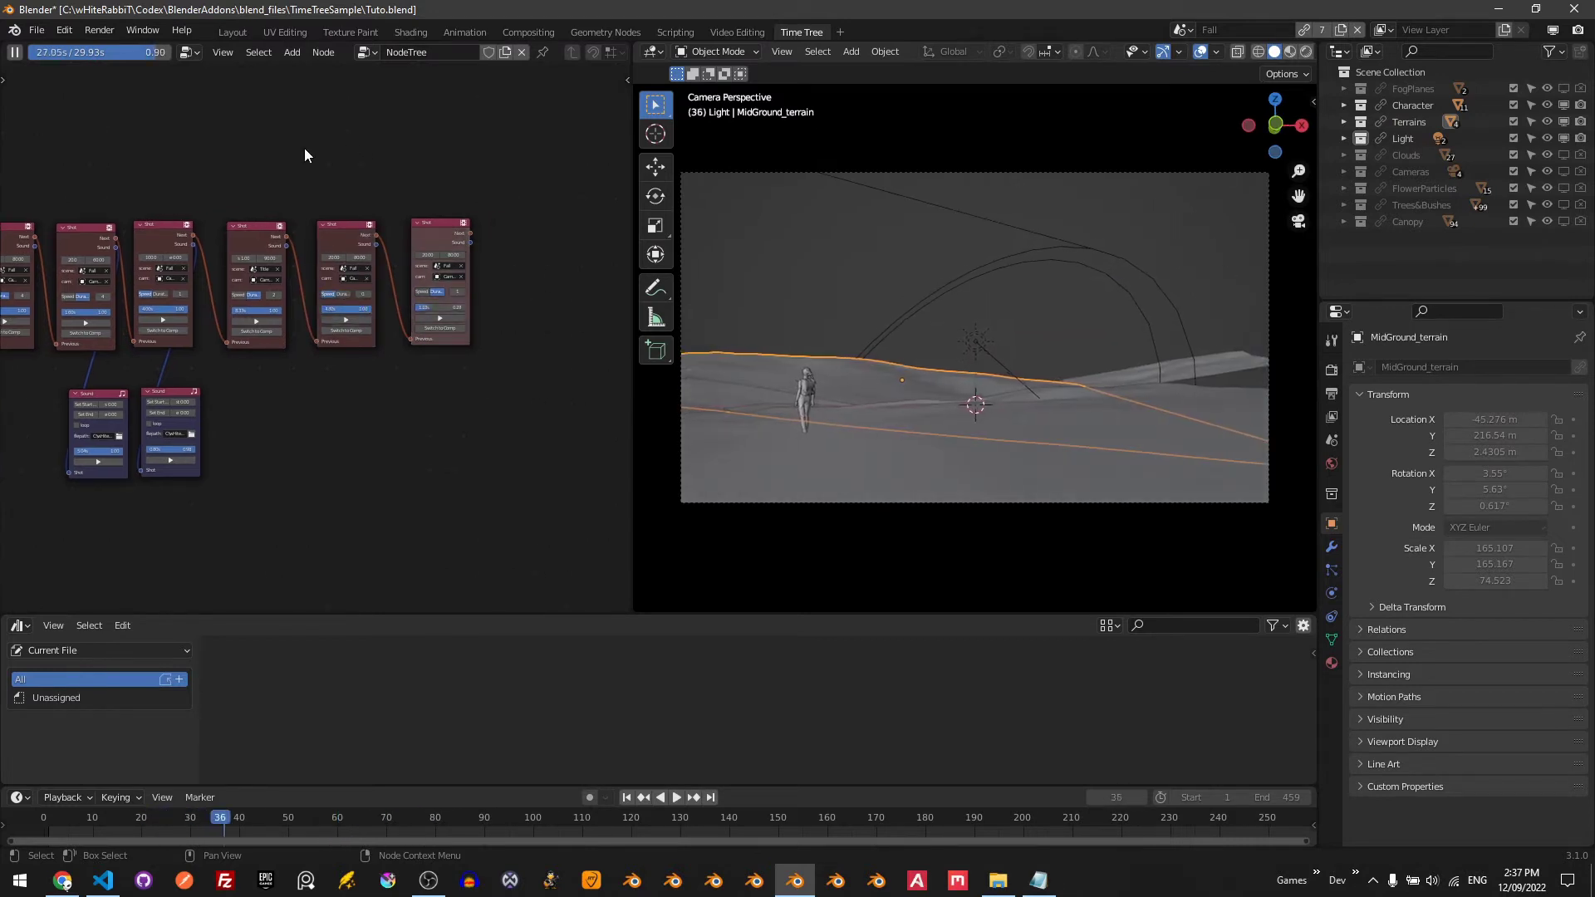
middle_drag(189, 147, 418, 159)
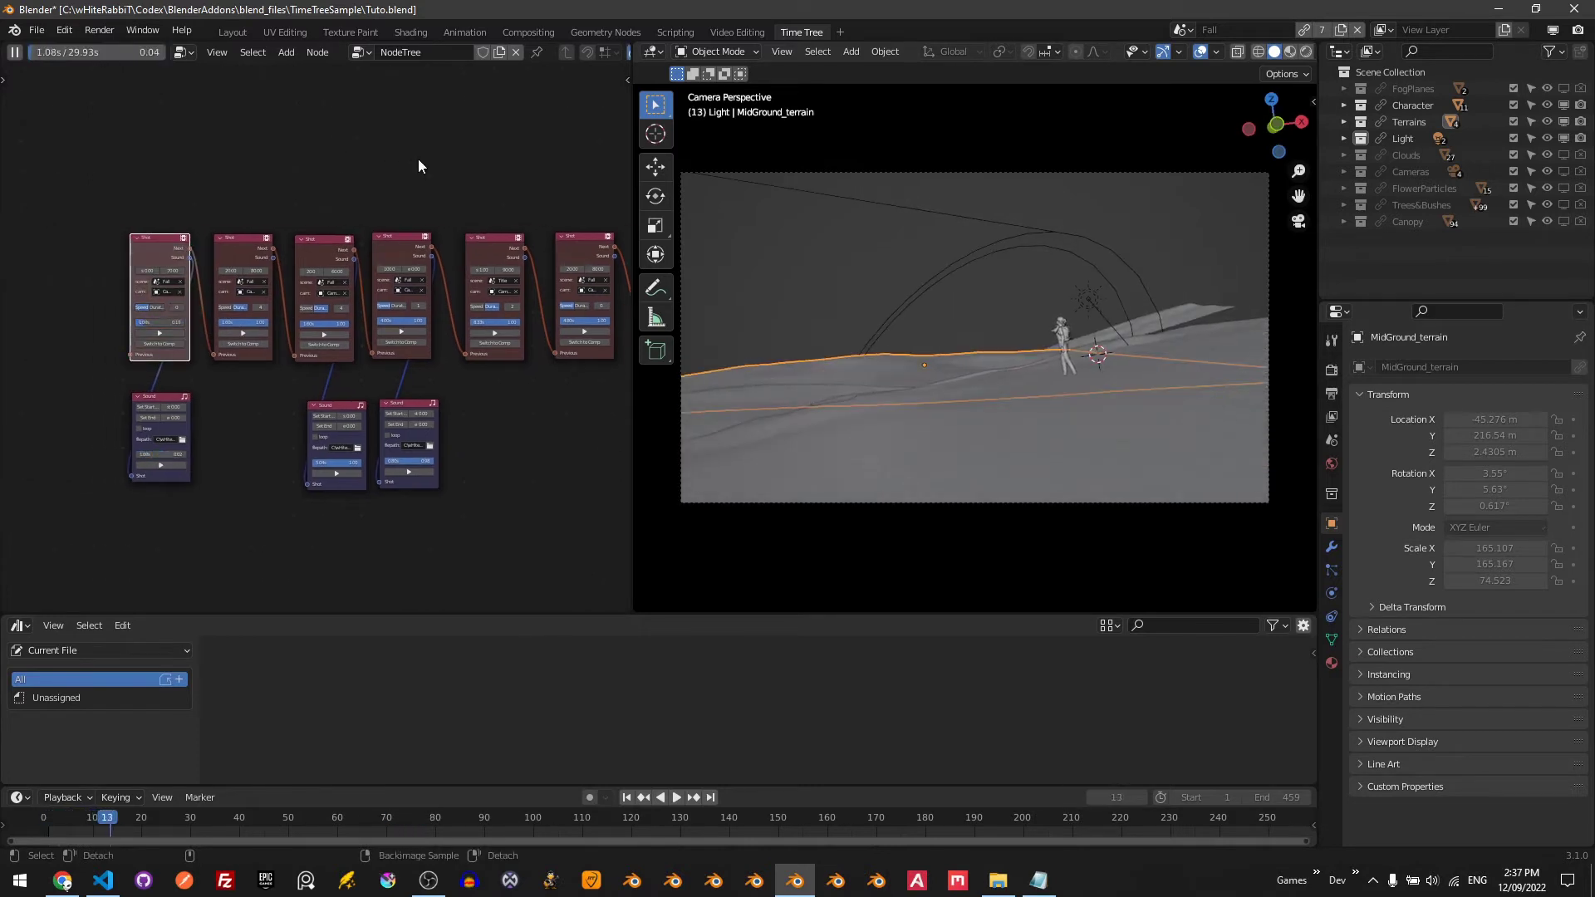
- Stop playback, scrub the Time Tree to its 29.93 s end, and zoom into the Sound node
click(14, 51)
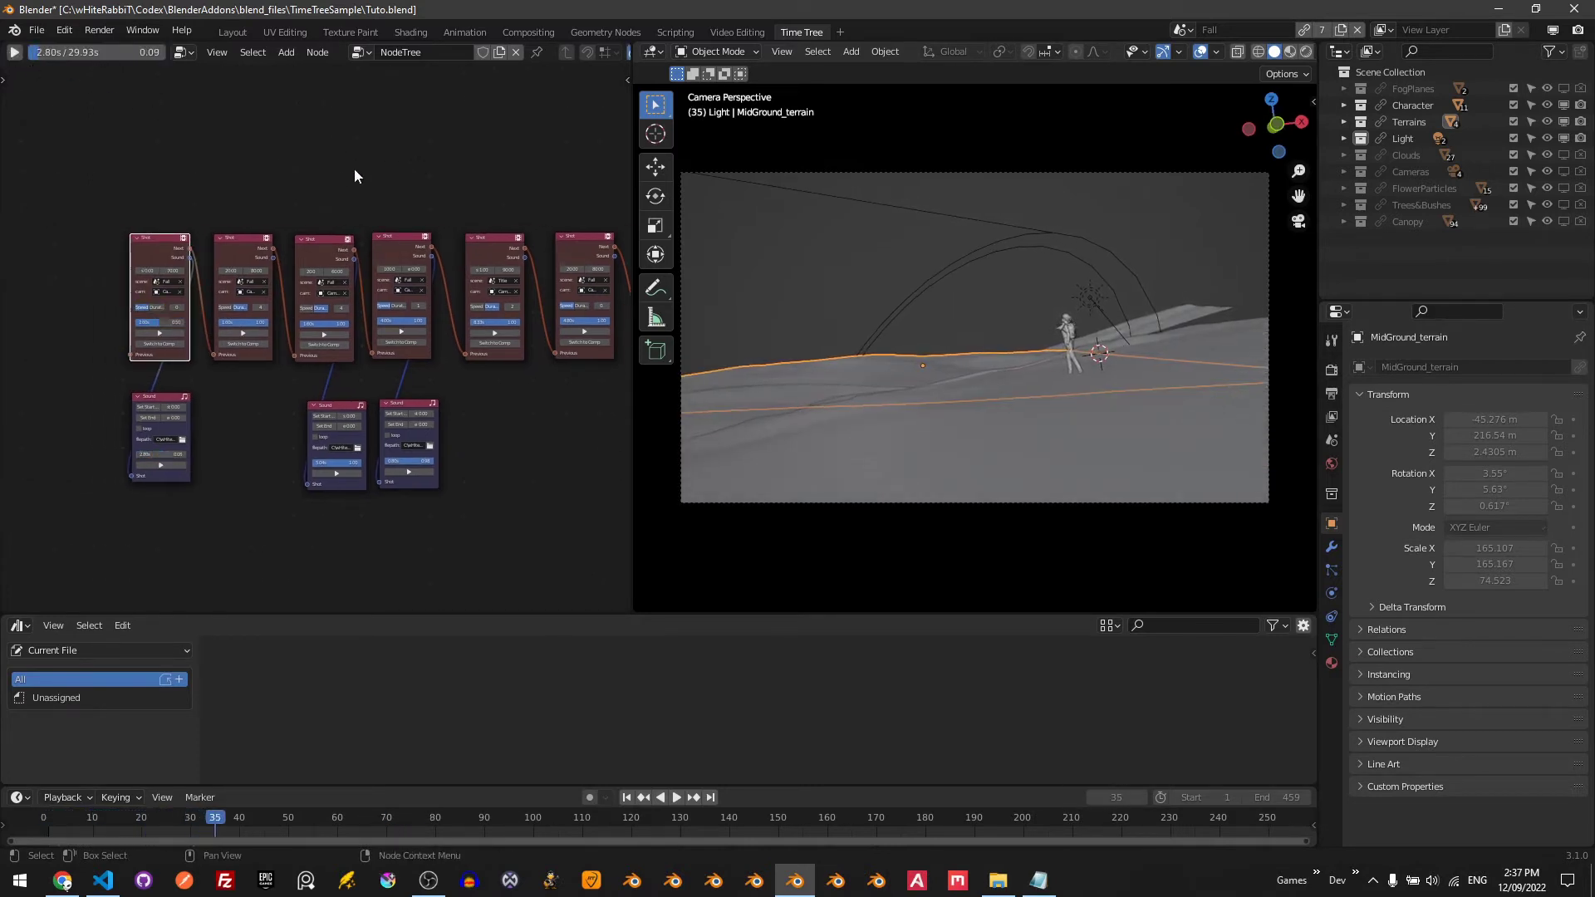
click(353, 169)
drag(52, 53, 171, 51)
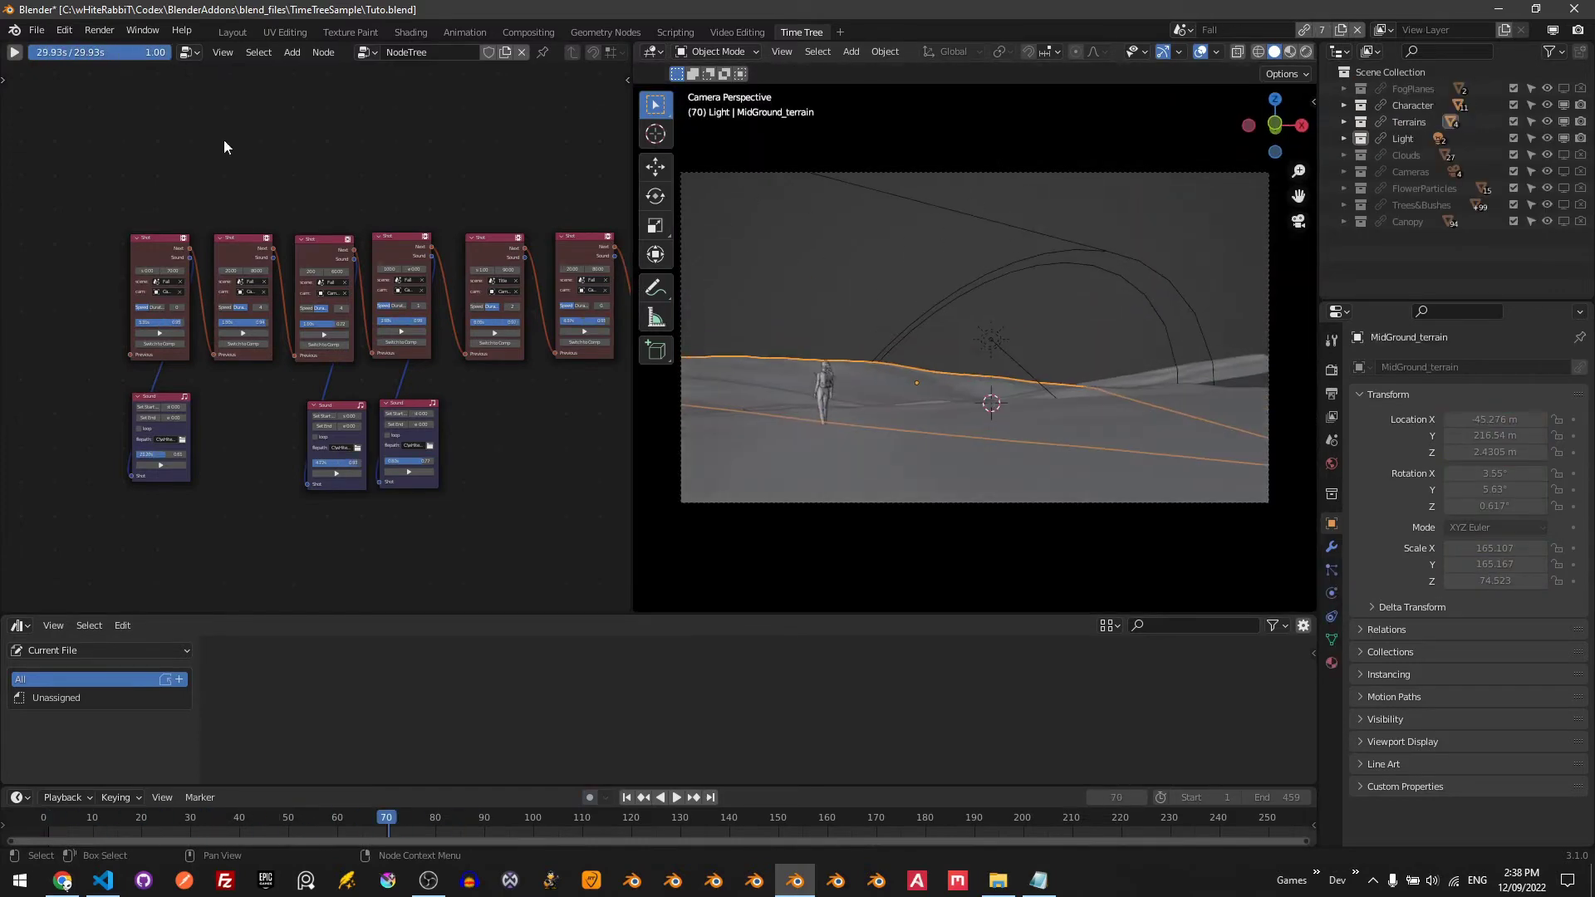
scroll(138, 442, up, 2)
scroll(253, 318, up, 2)
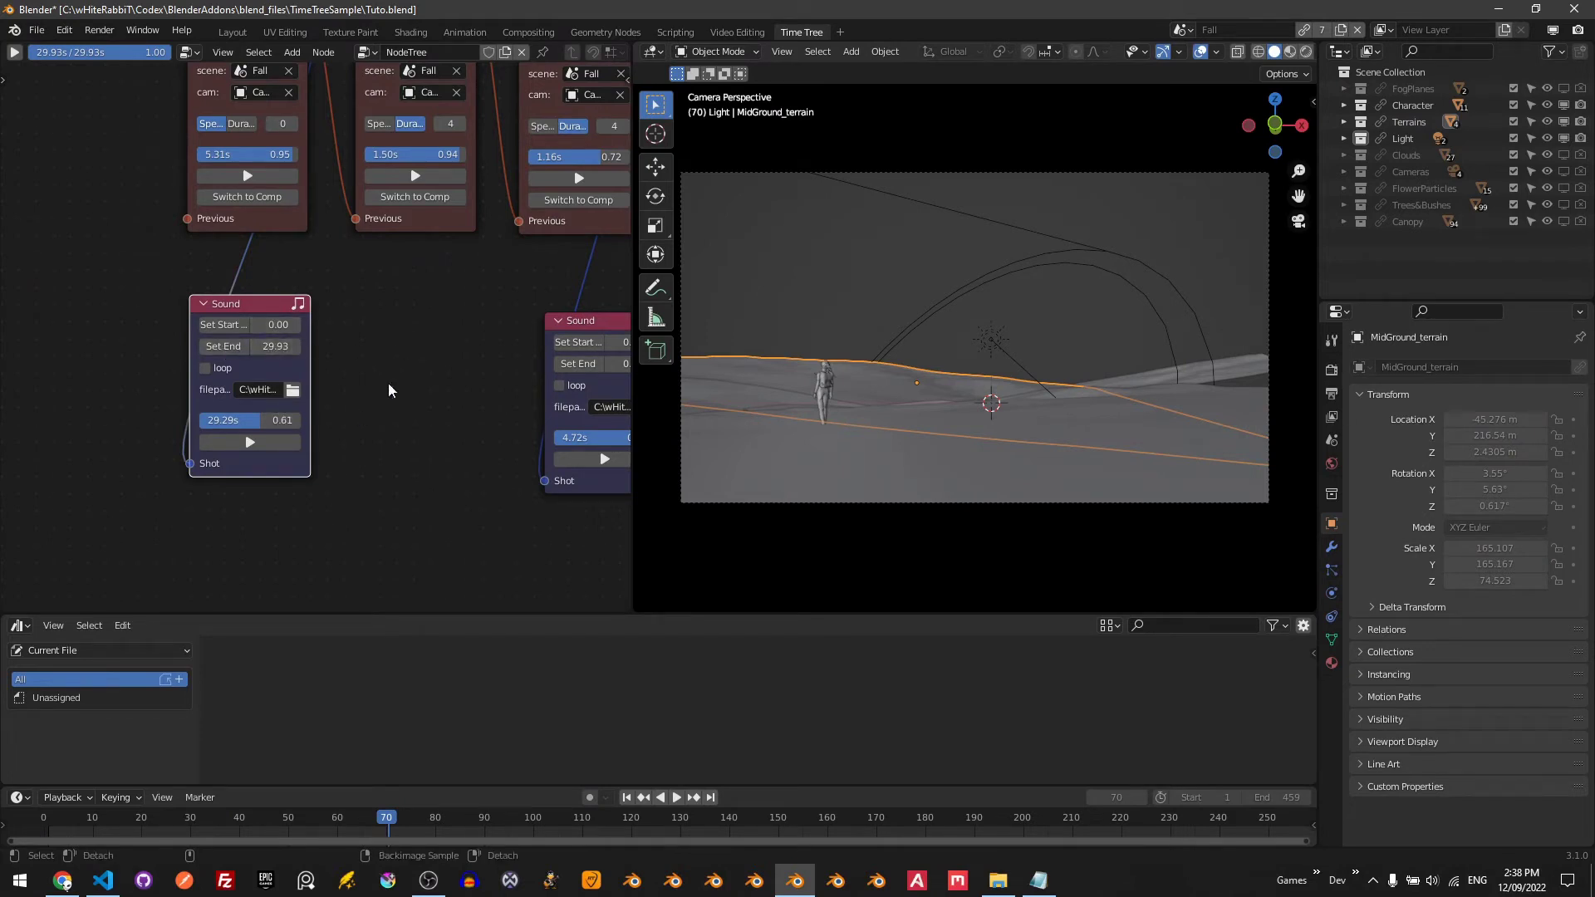
- Move the middle Sound node under the second Shot and set its start to 1.36 and end to 0.47
key(Home)
click(251, 322)
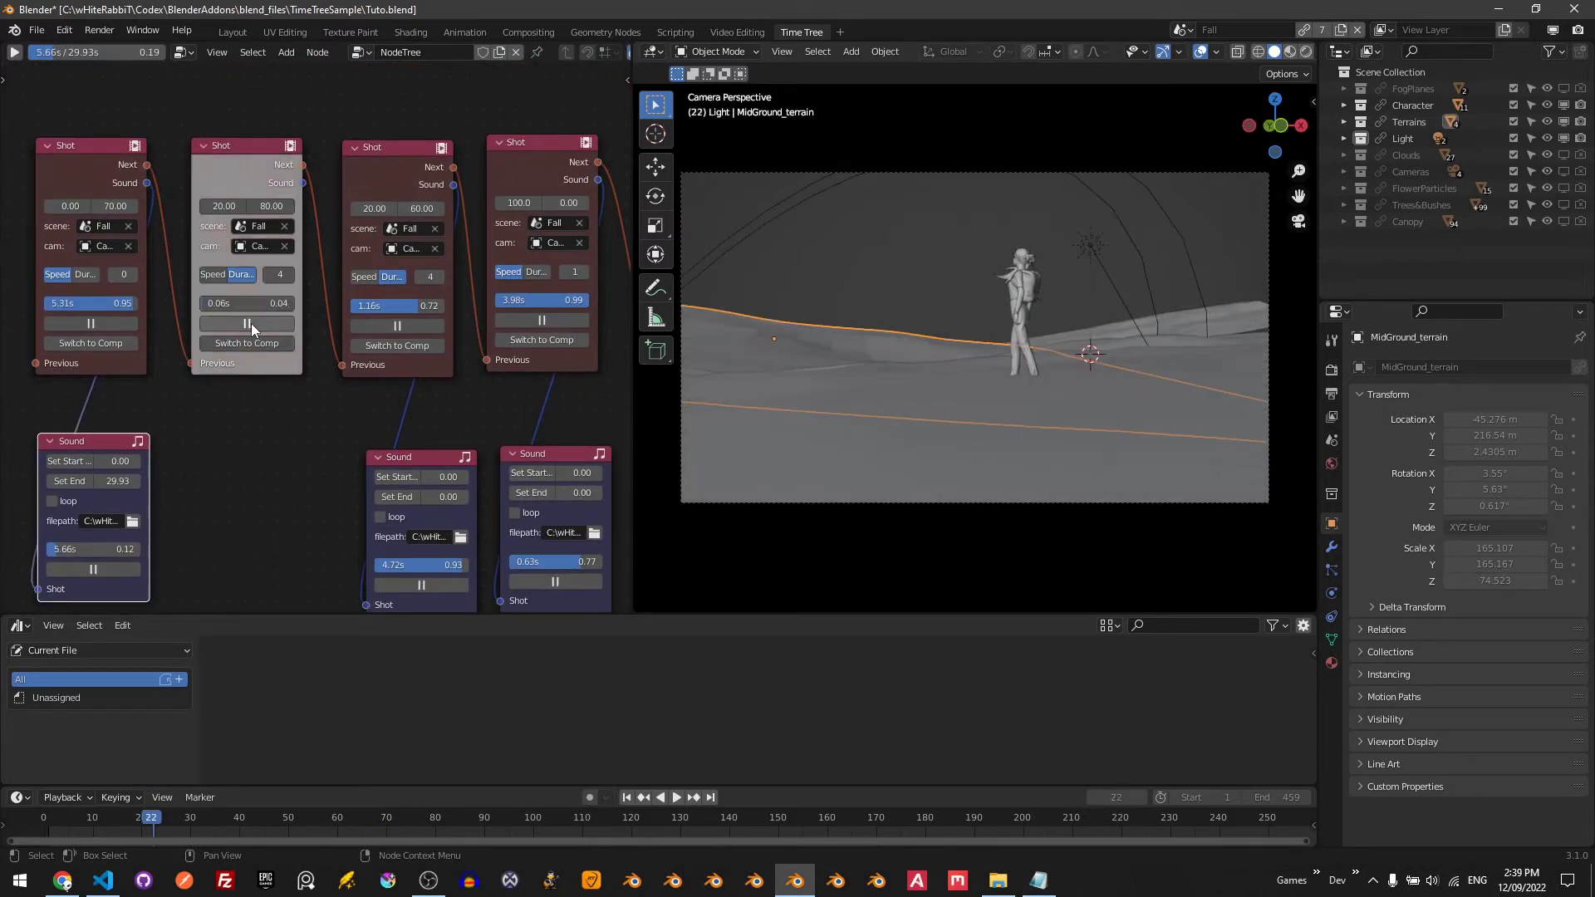
click(251, 323)
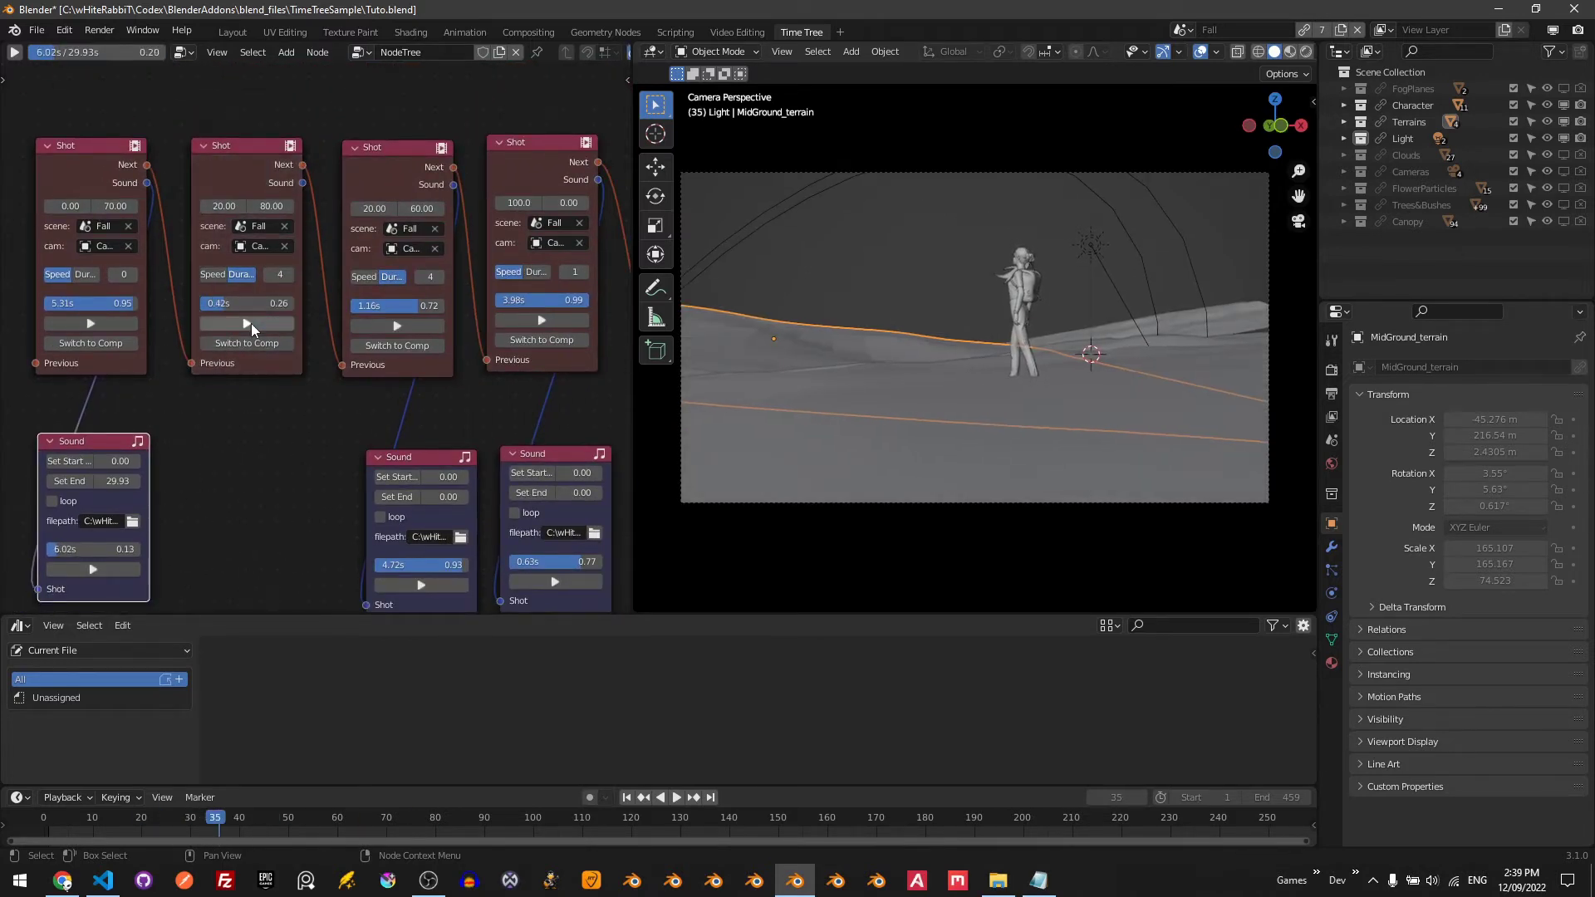
middle_drag(251, 322, 259, 275)
drag(399, 409, 225, 390)
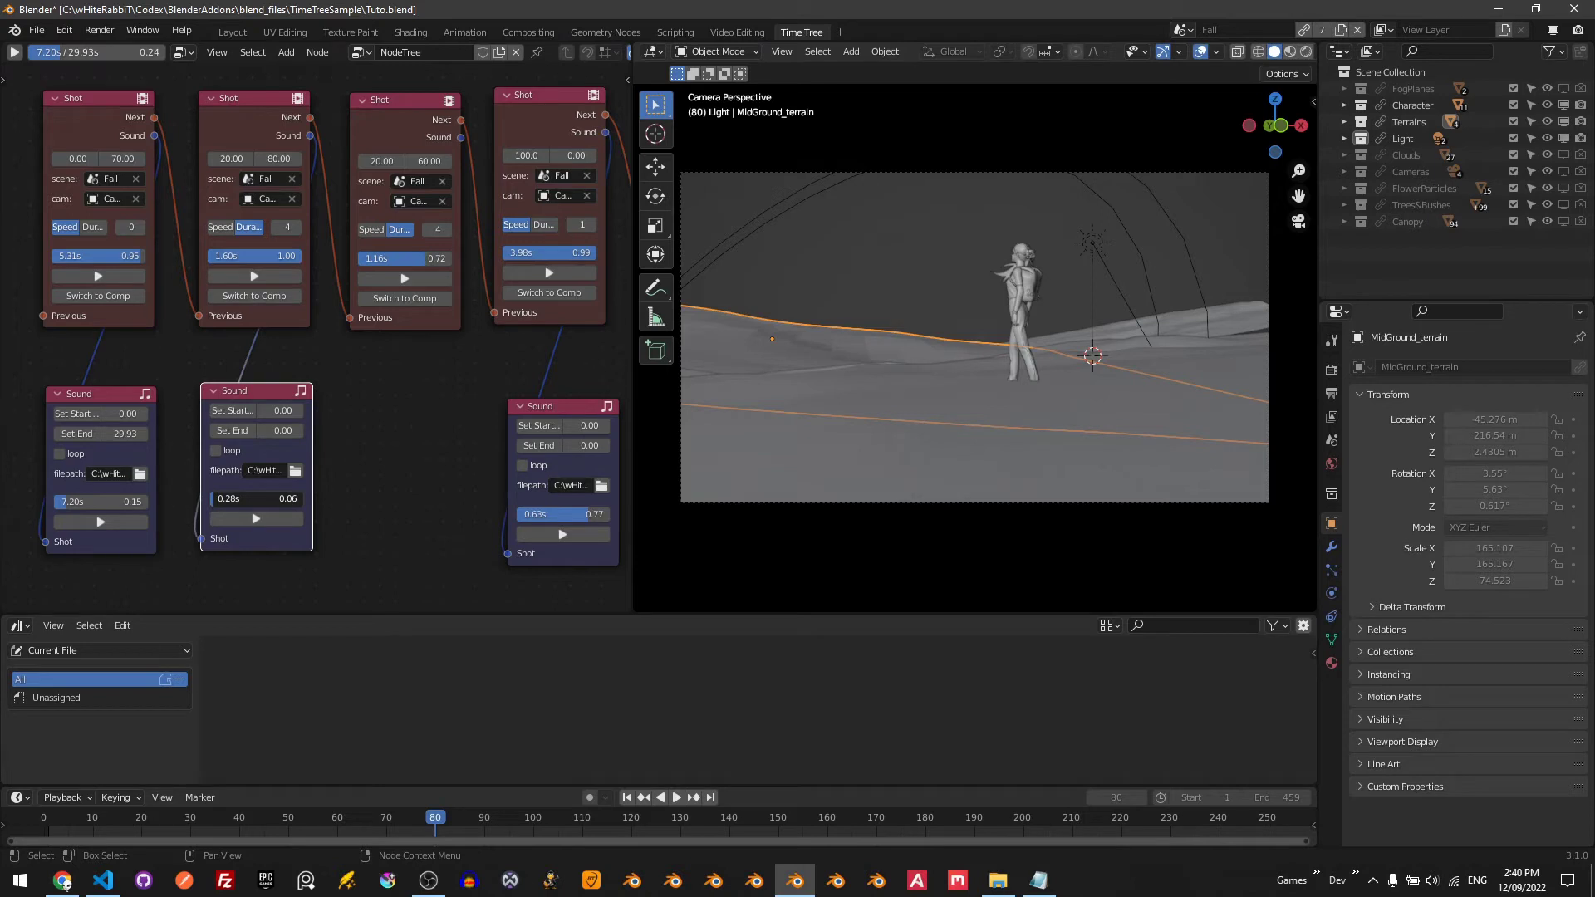
click(232, 413)
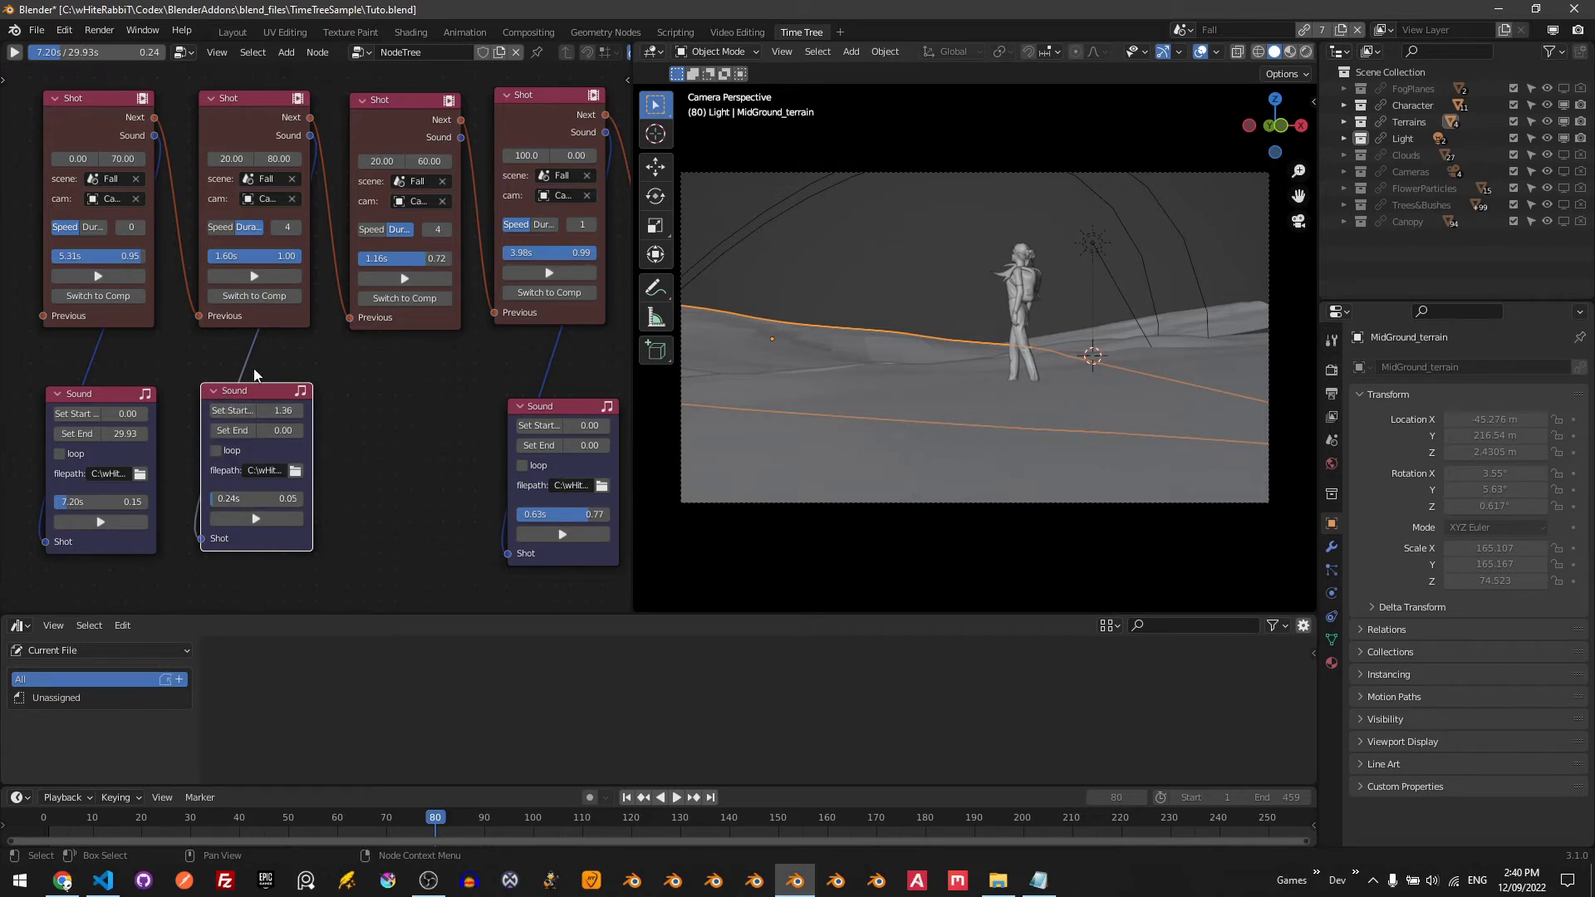
- Play the tree from that shot, scrub the third shot near its start, and select the second Shot node
click(261, 277)
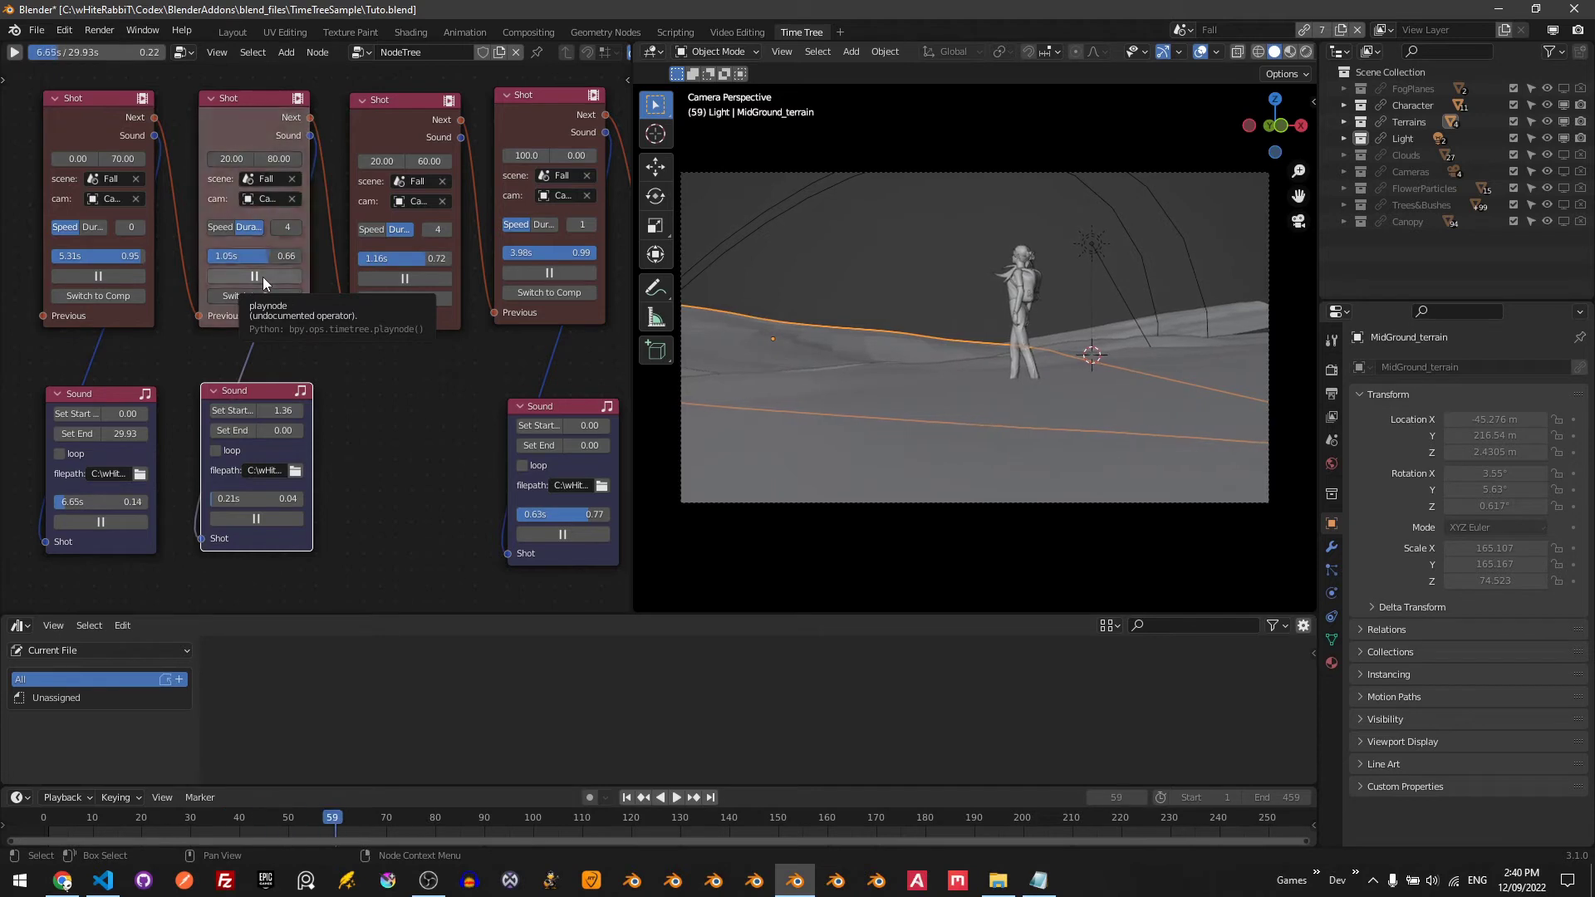
click(264, 277)
drag(396, 258, 345, 258)
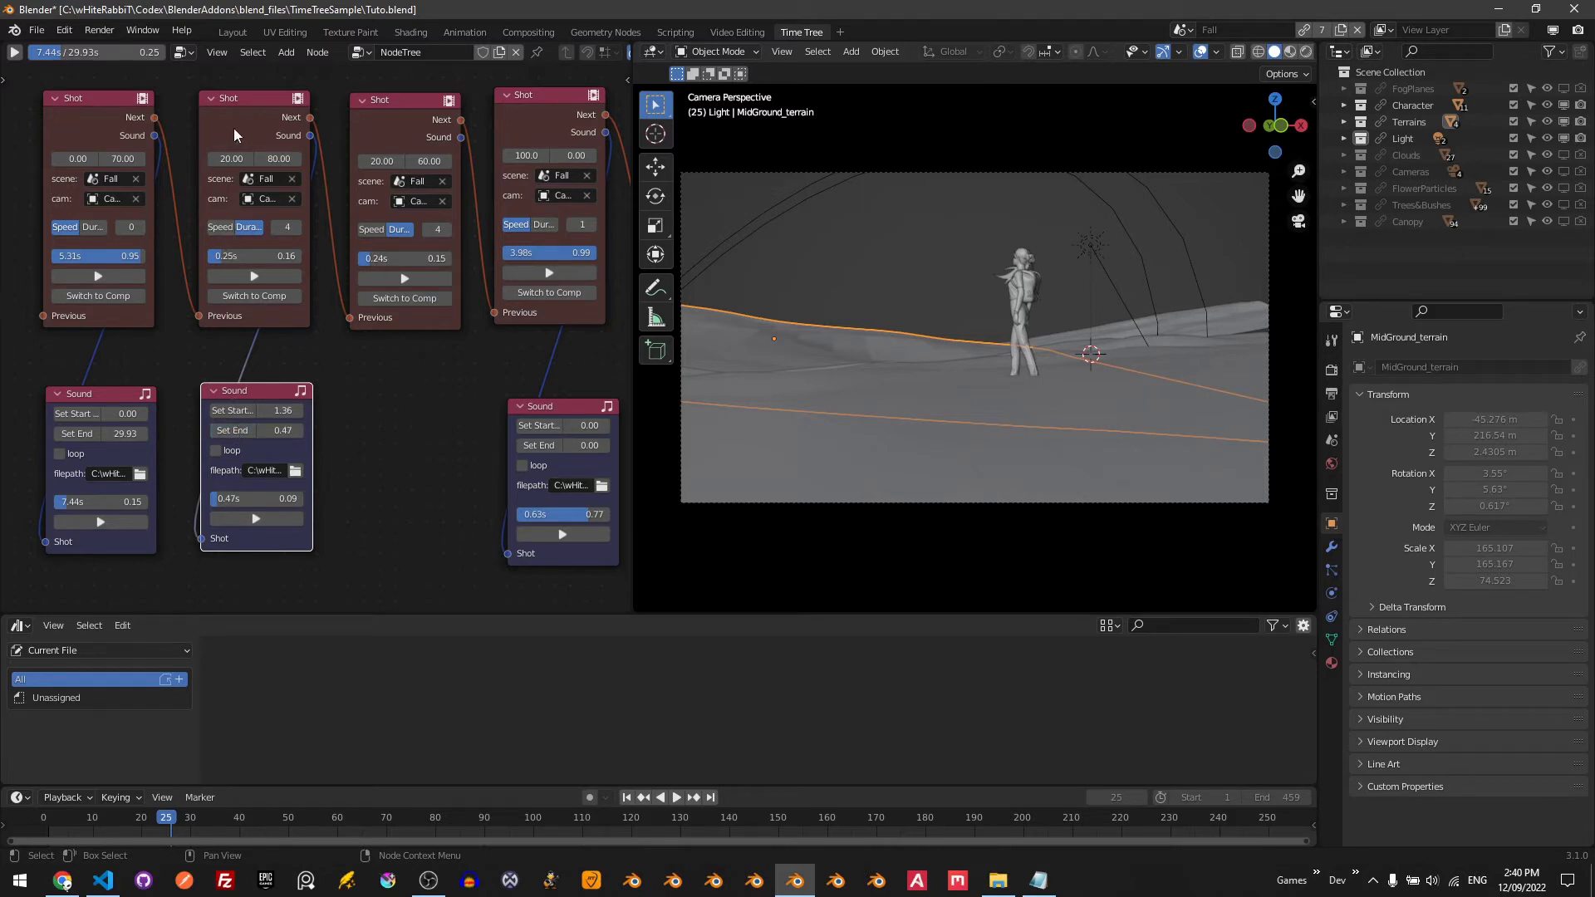
click(236, 137)
- Run and stop the Time Tree playback twice, then play the lone Sound node's audio
click(15, 54)
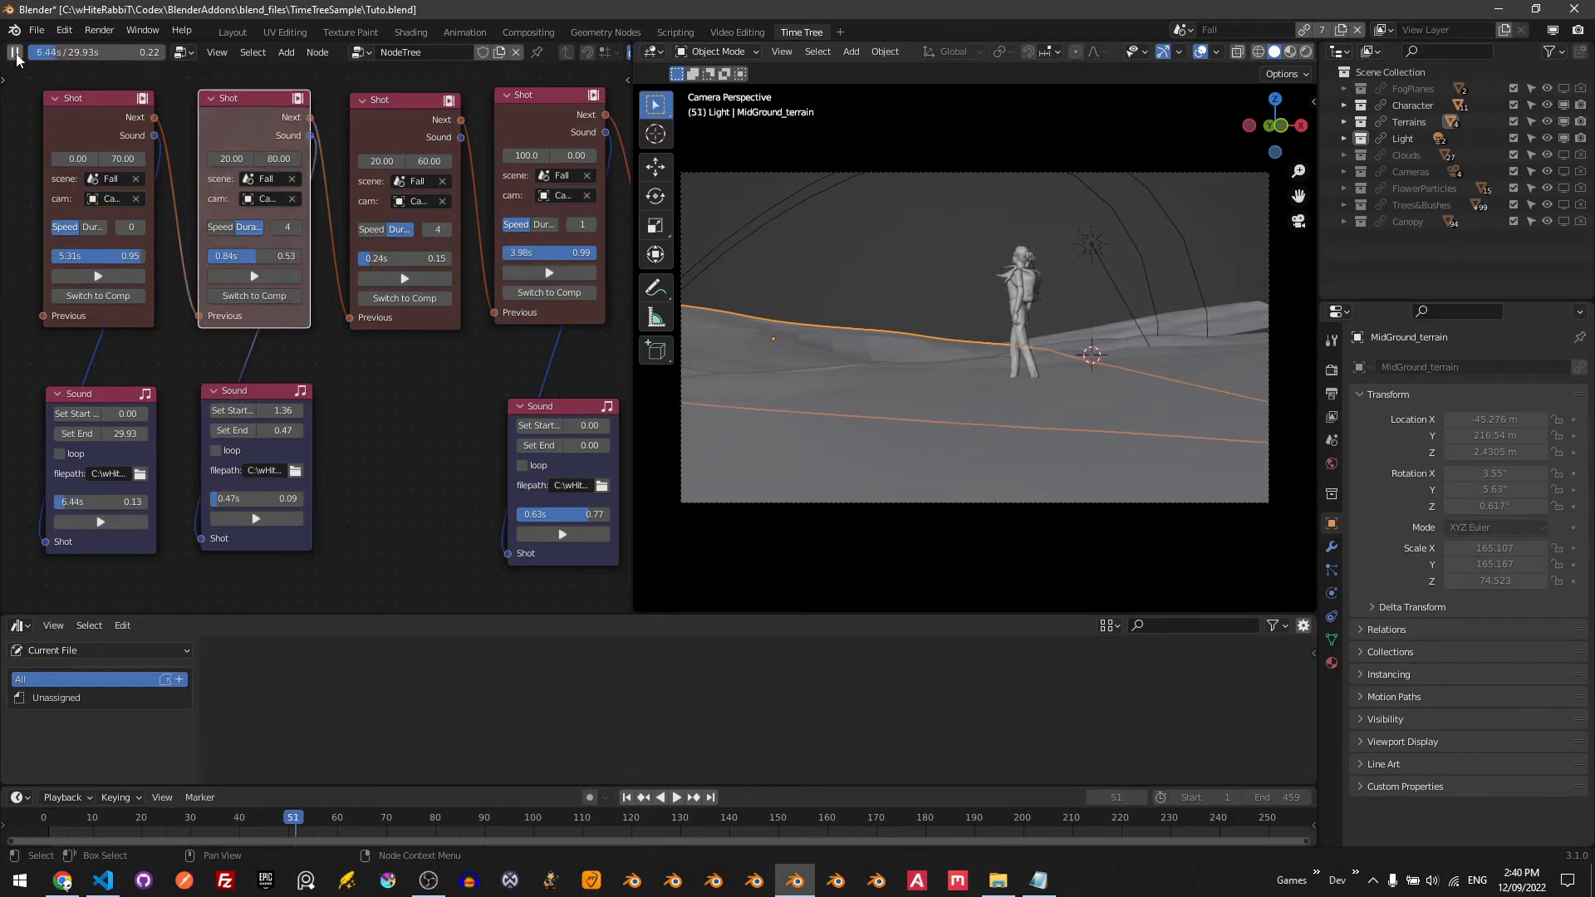
click(15, 54)
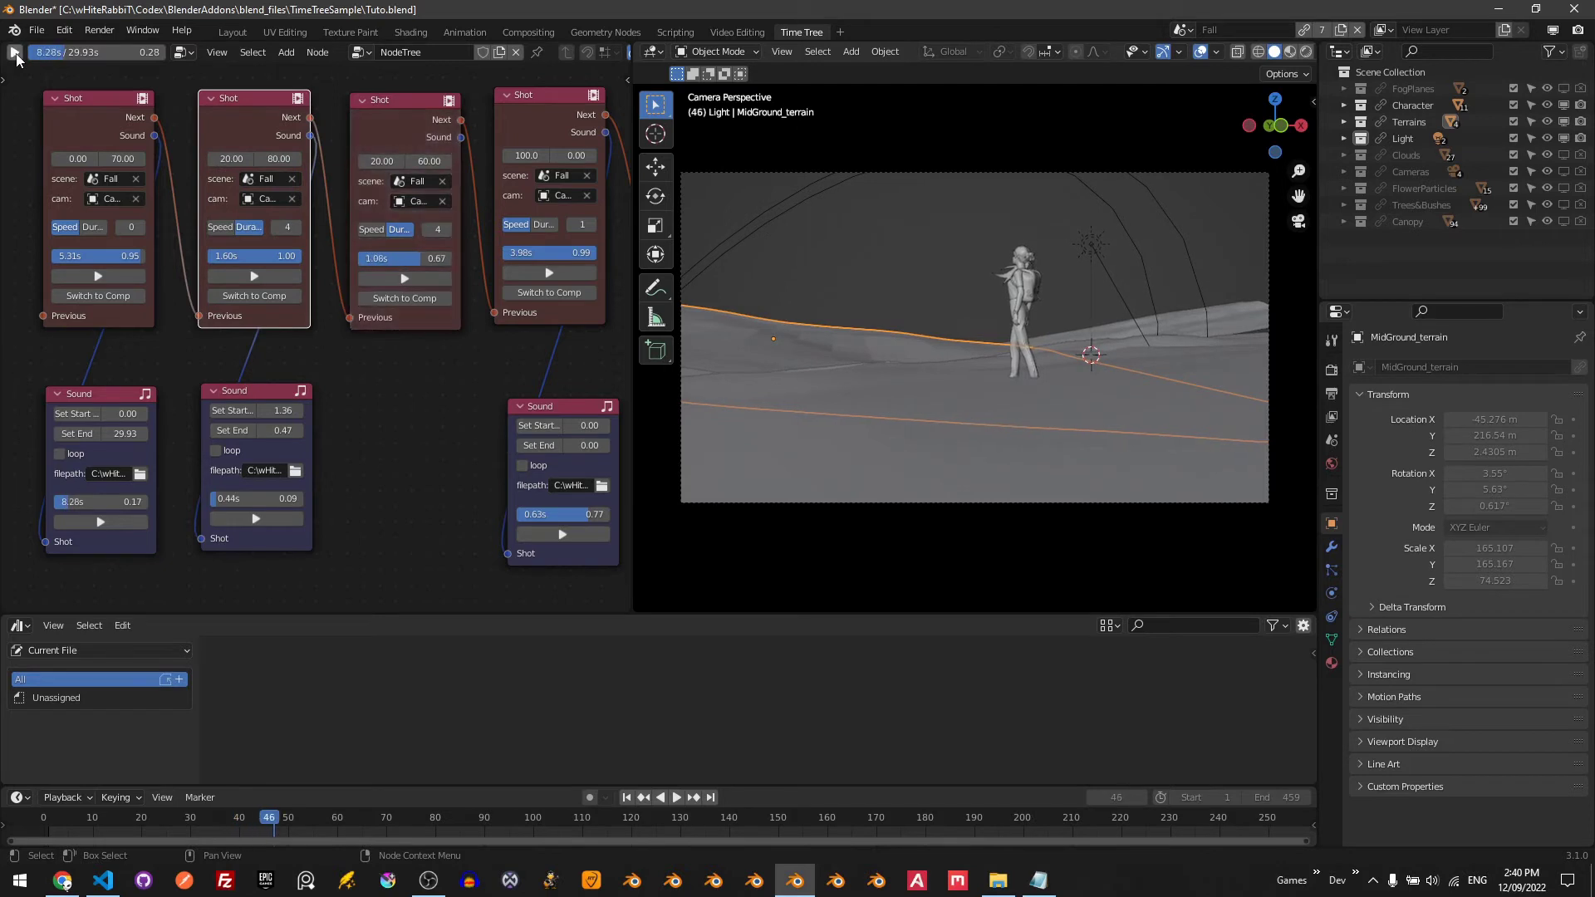
click(15, 53)
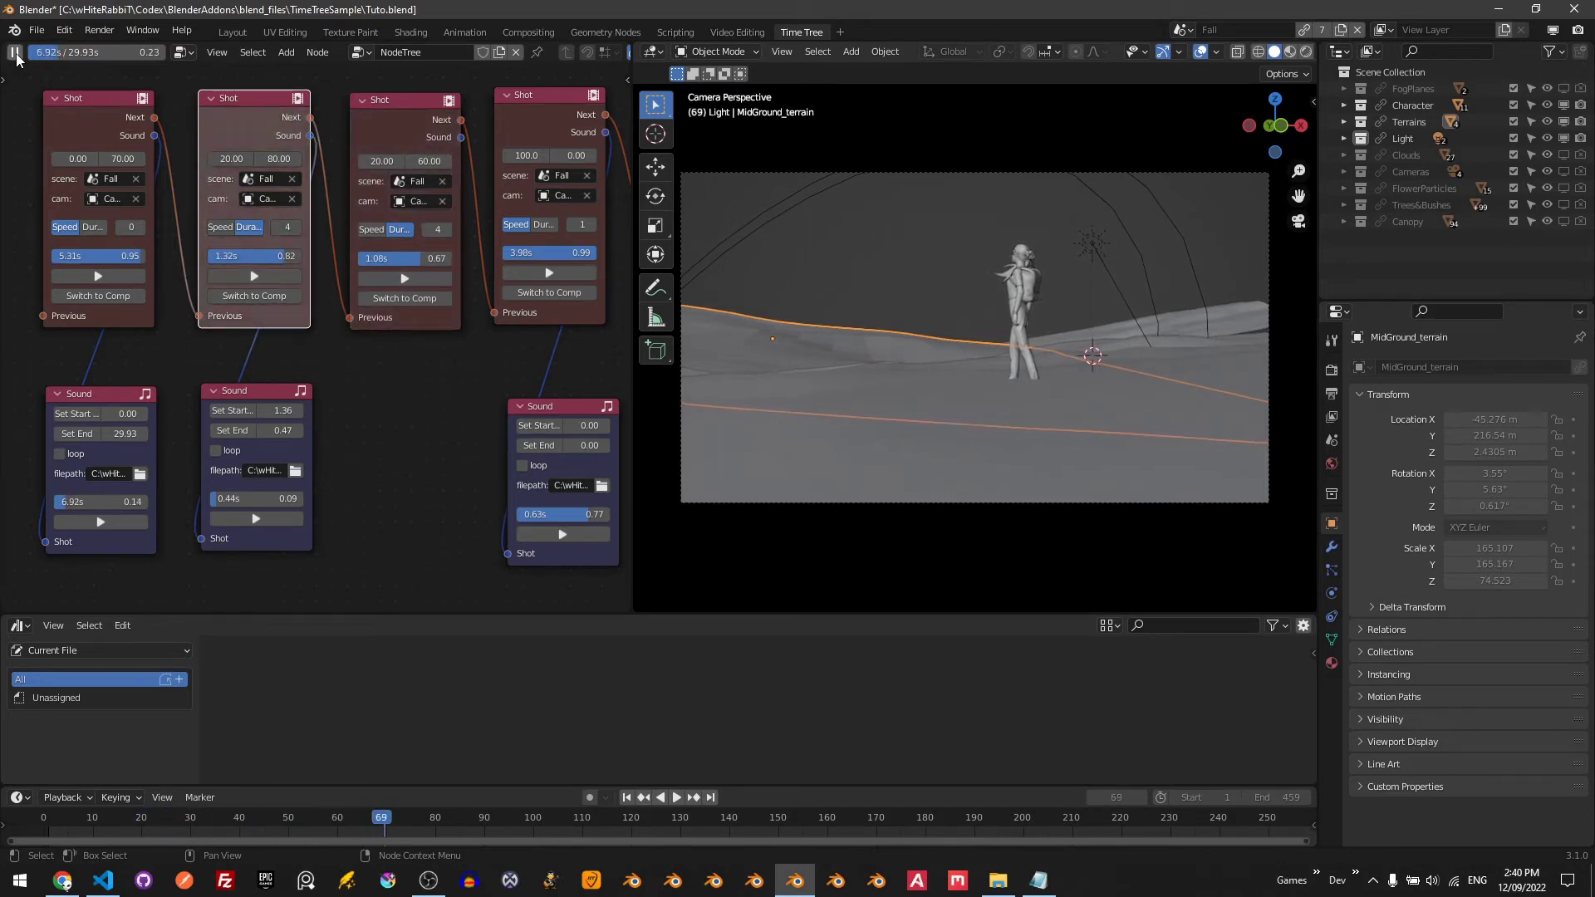
click(15, 55)
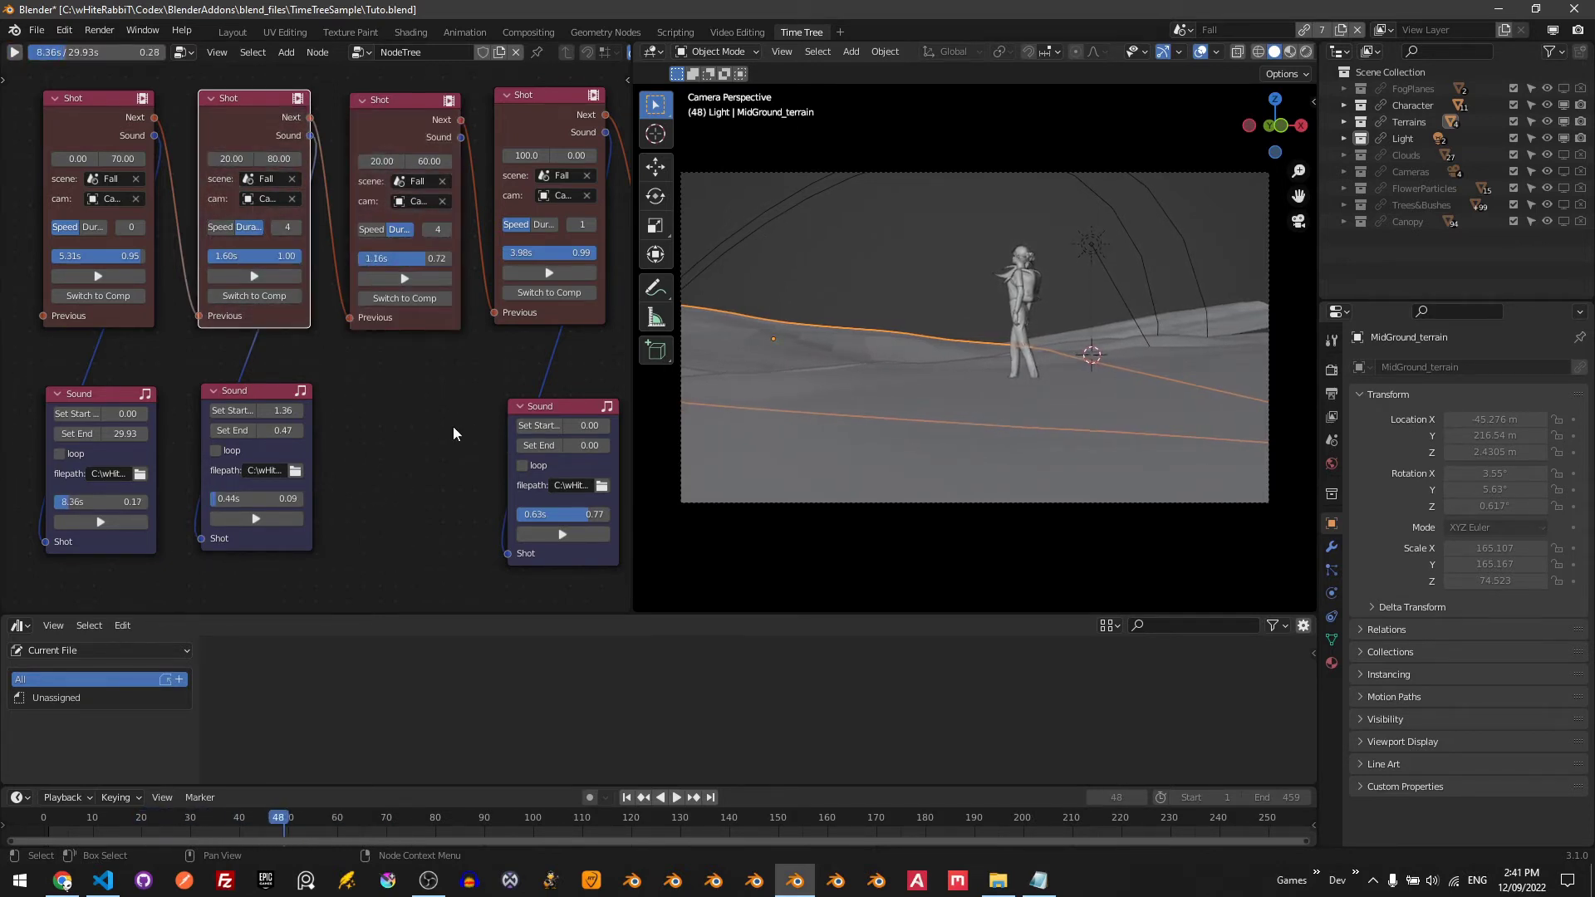
click(397, 520)
click(374, 537)
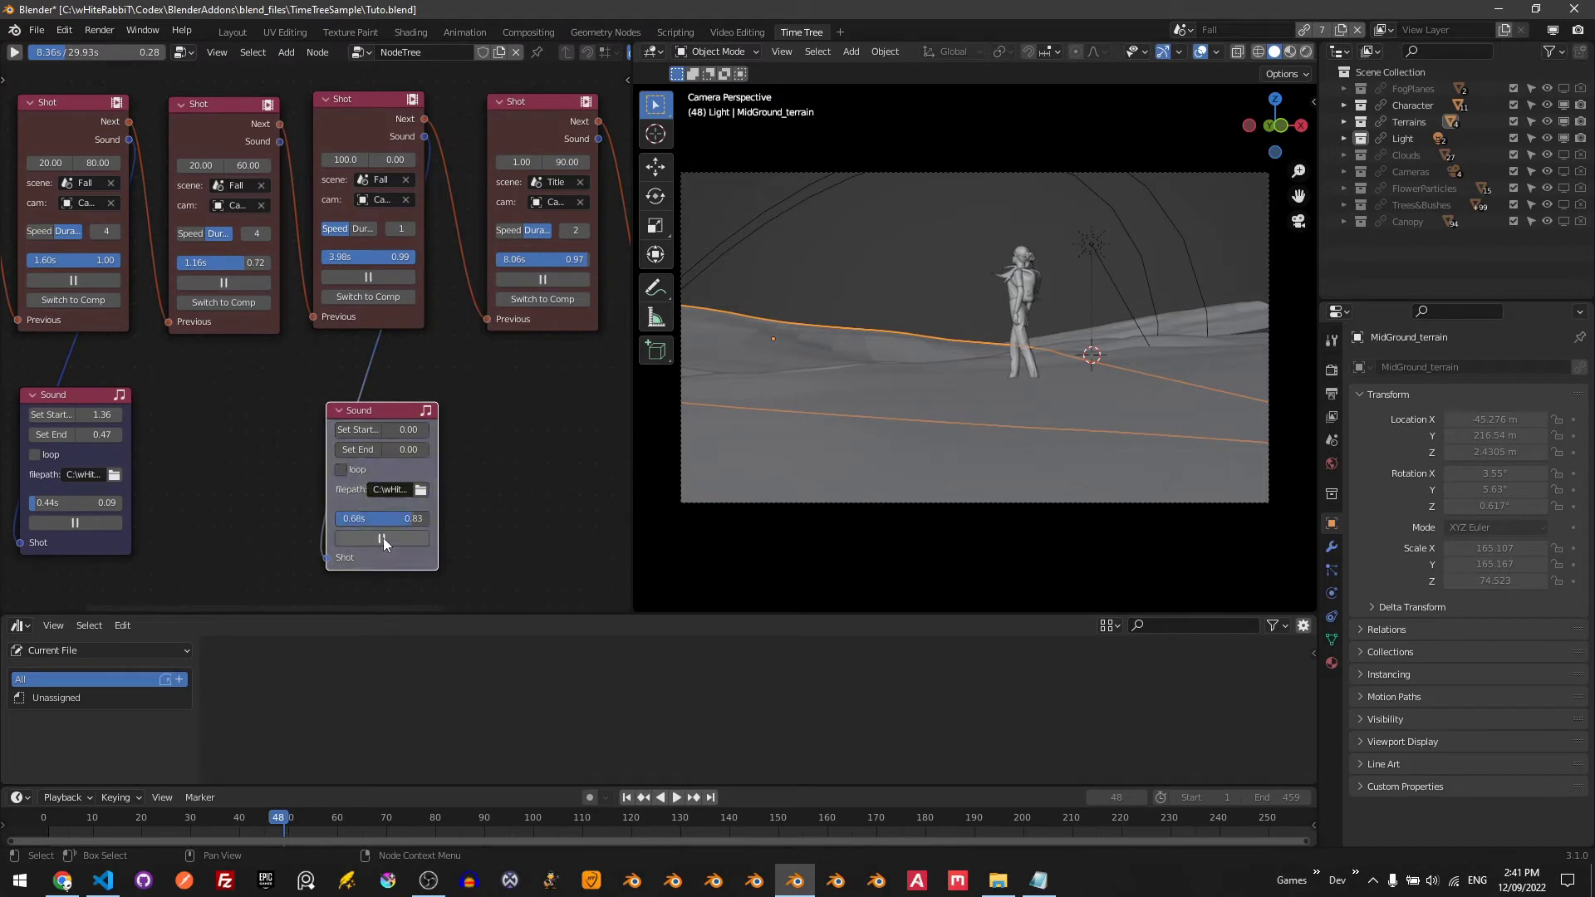
- Switch the Camera_2 Fall shot node to a fixed Duration of 20
click(382, 537)
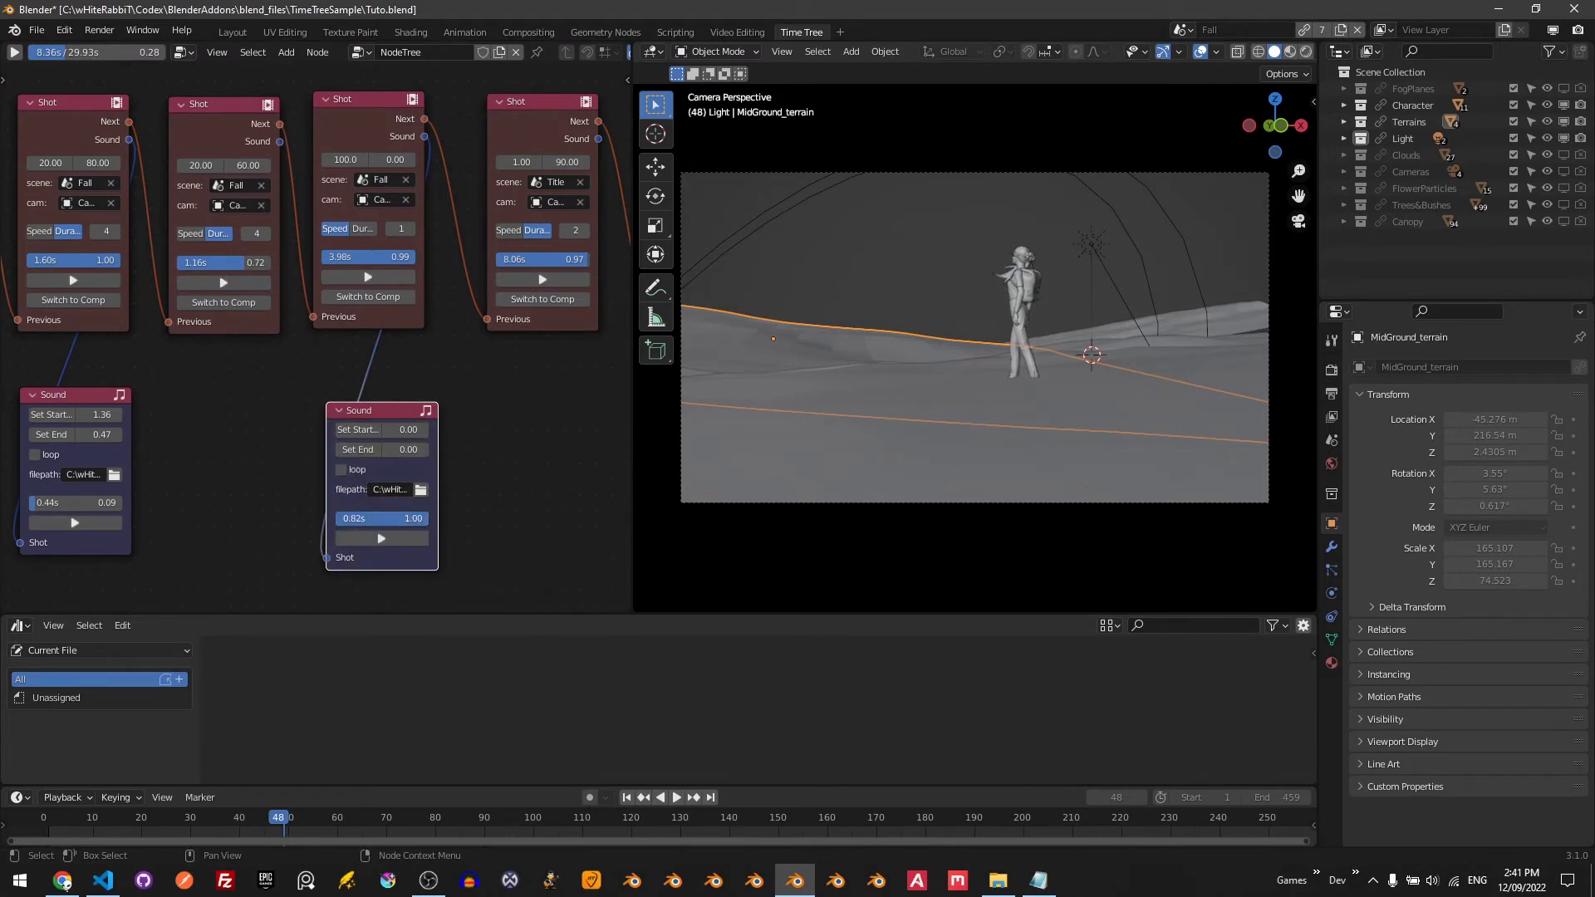
drag(422, 239, 461, 239)
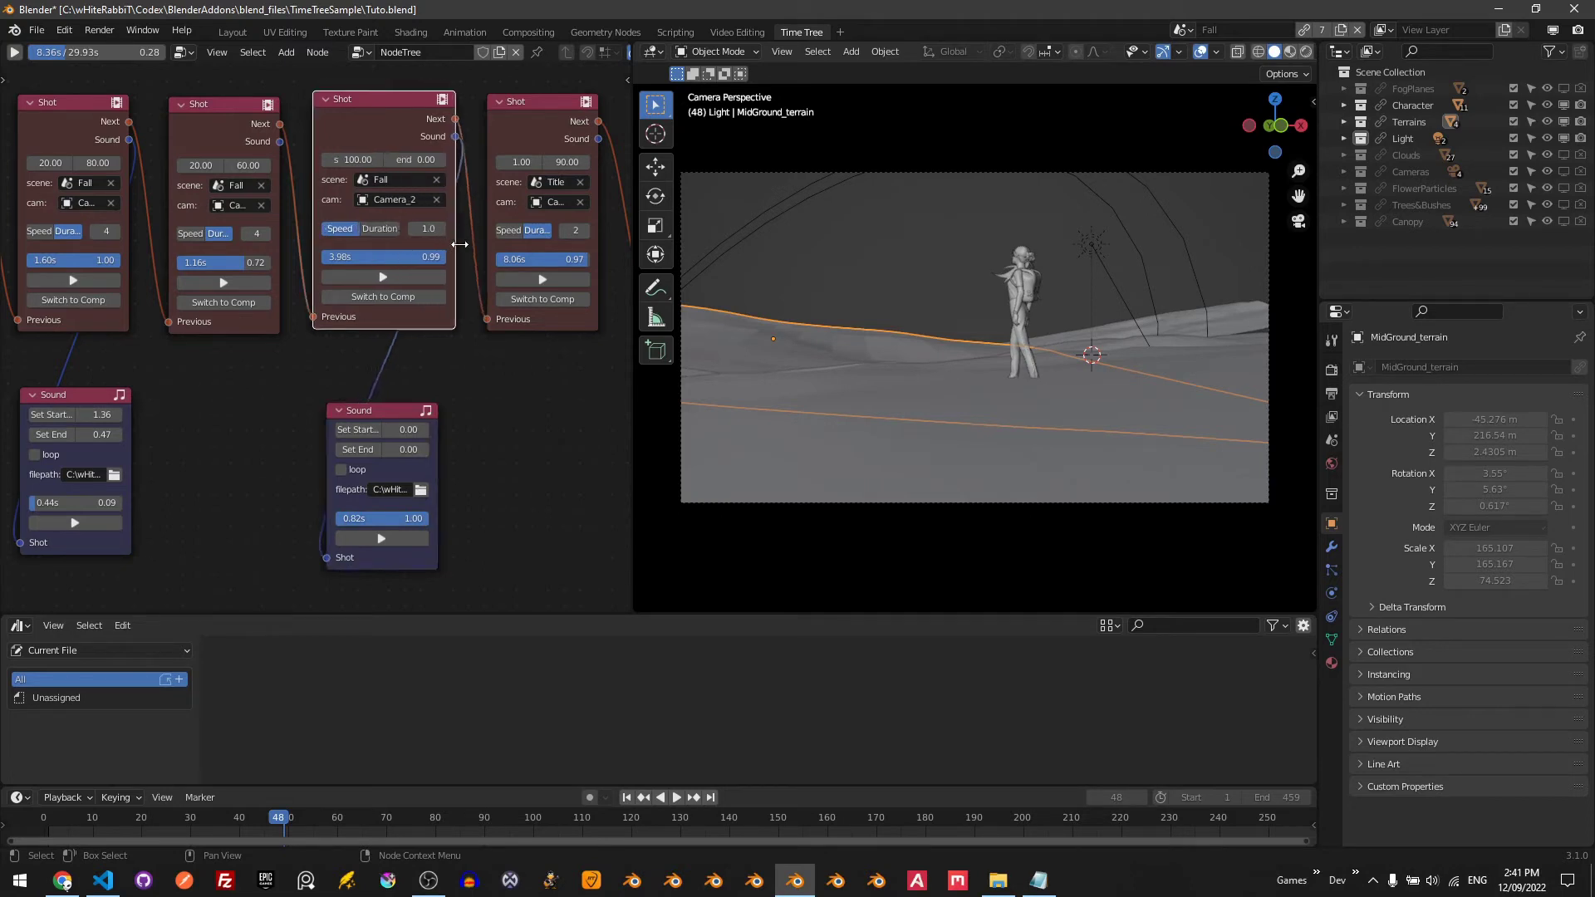
click(382, 228)
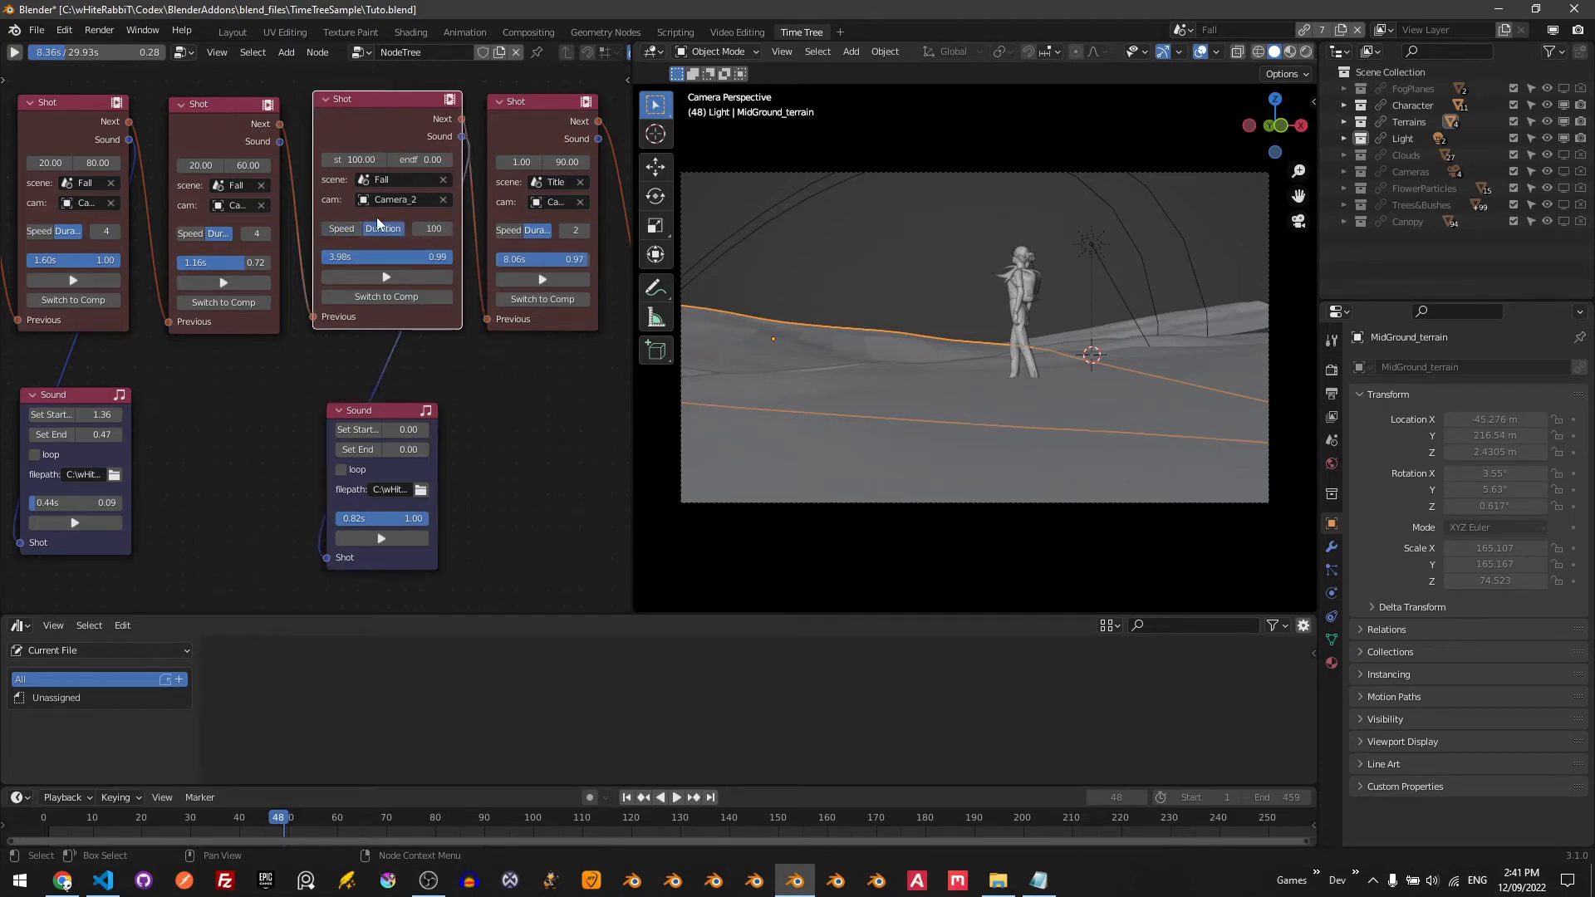
mouse_move(391, 266)
mouse_down()
mouse_move(355, 263)
mouse_move(387, 272)
mouse_up()
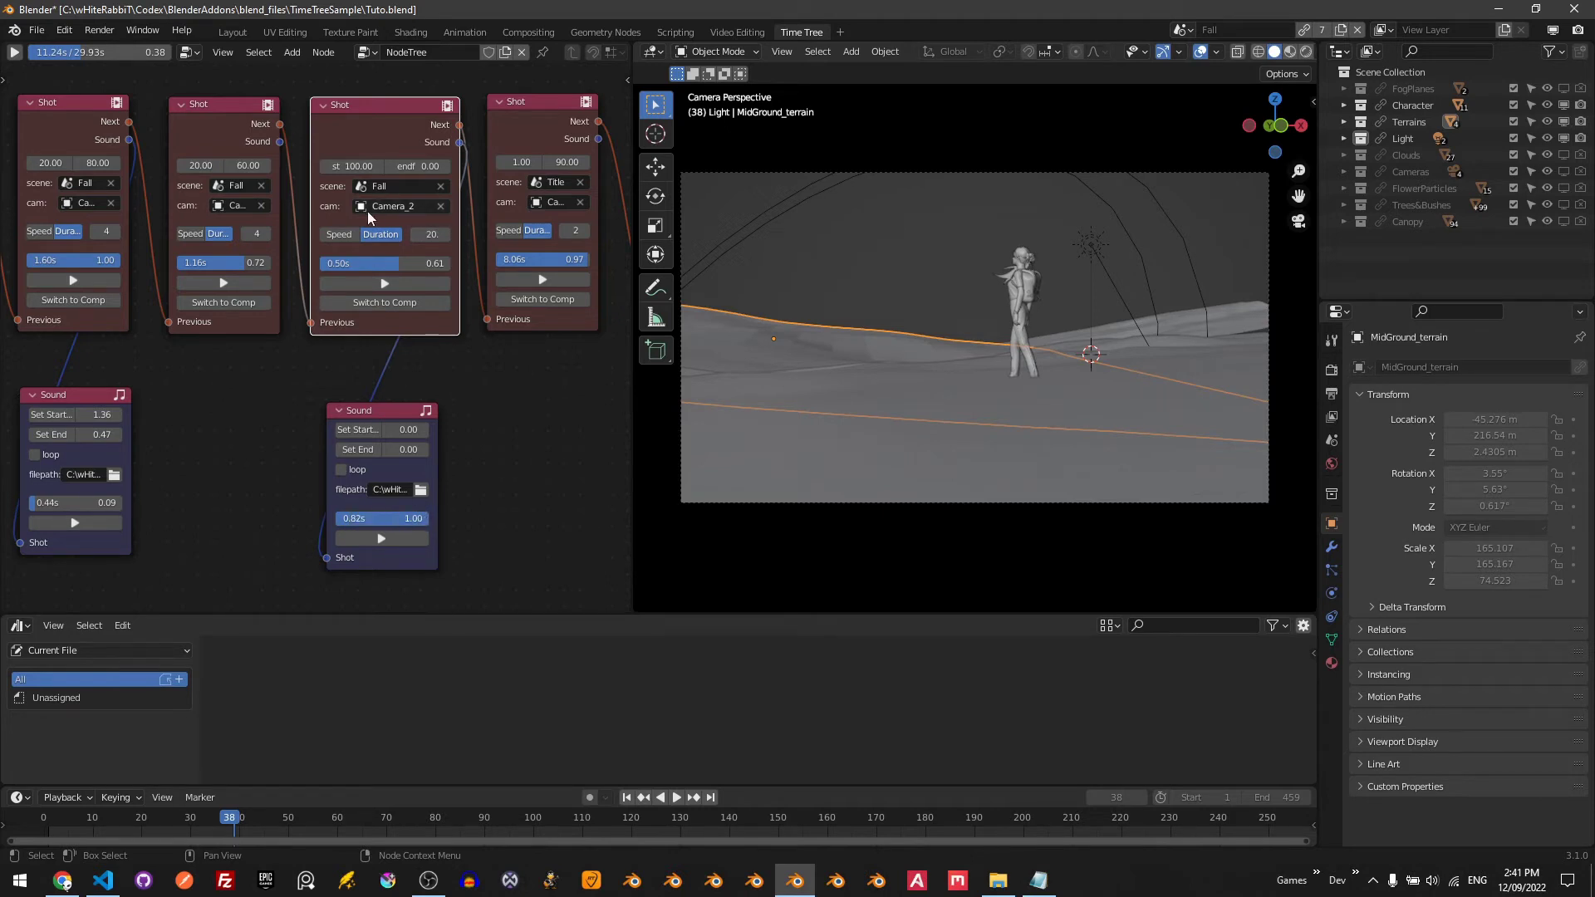
- Scrub that shot back near its start and play the tree from the first Shot node
drag(396, 267, 369, 263)
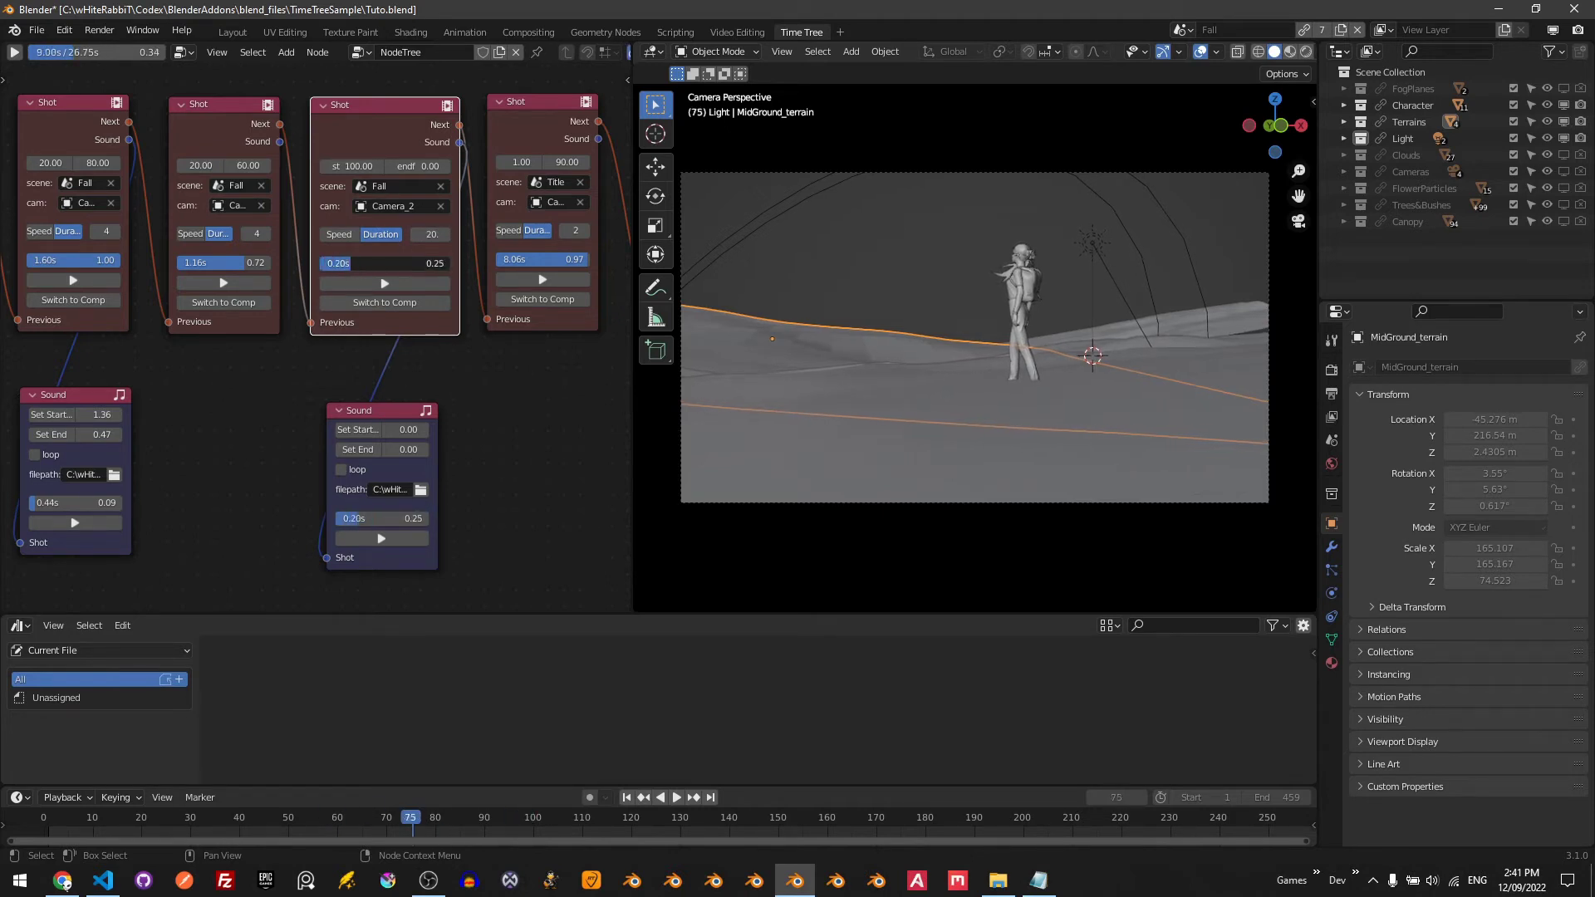
drag(422, 264, 329, 263)
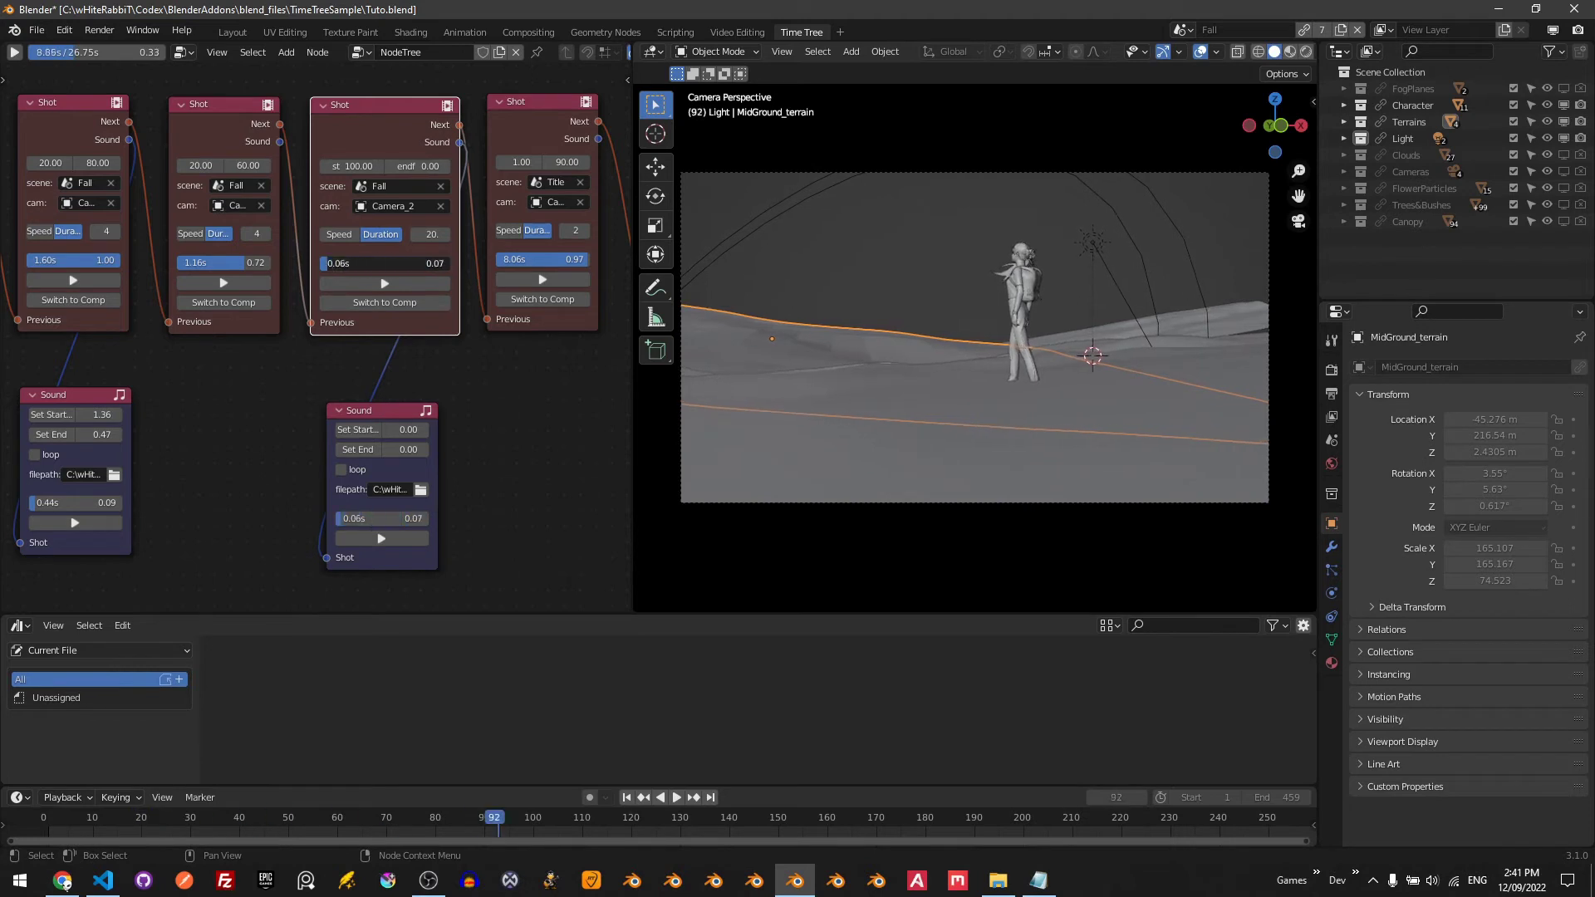
click(76, 126)
click(14, 53)
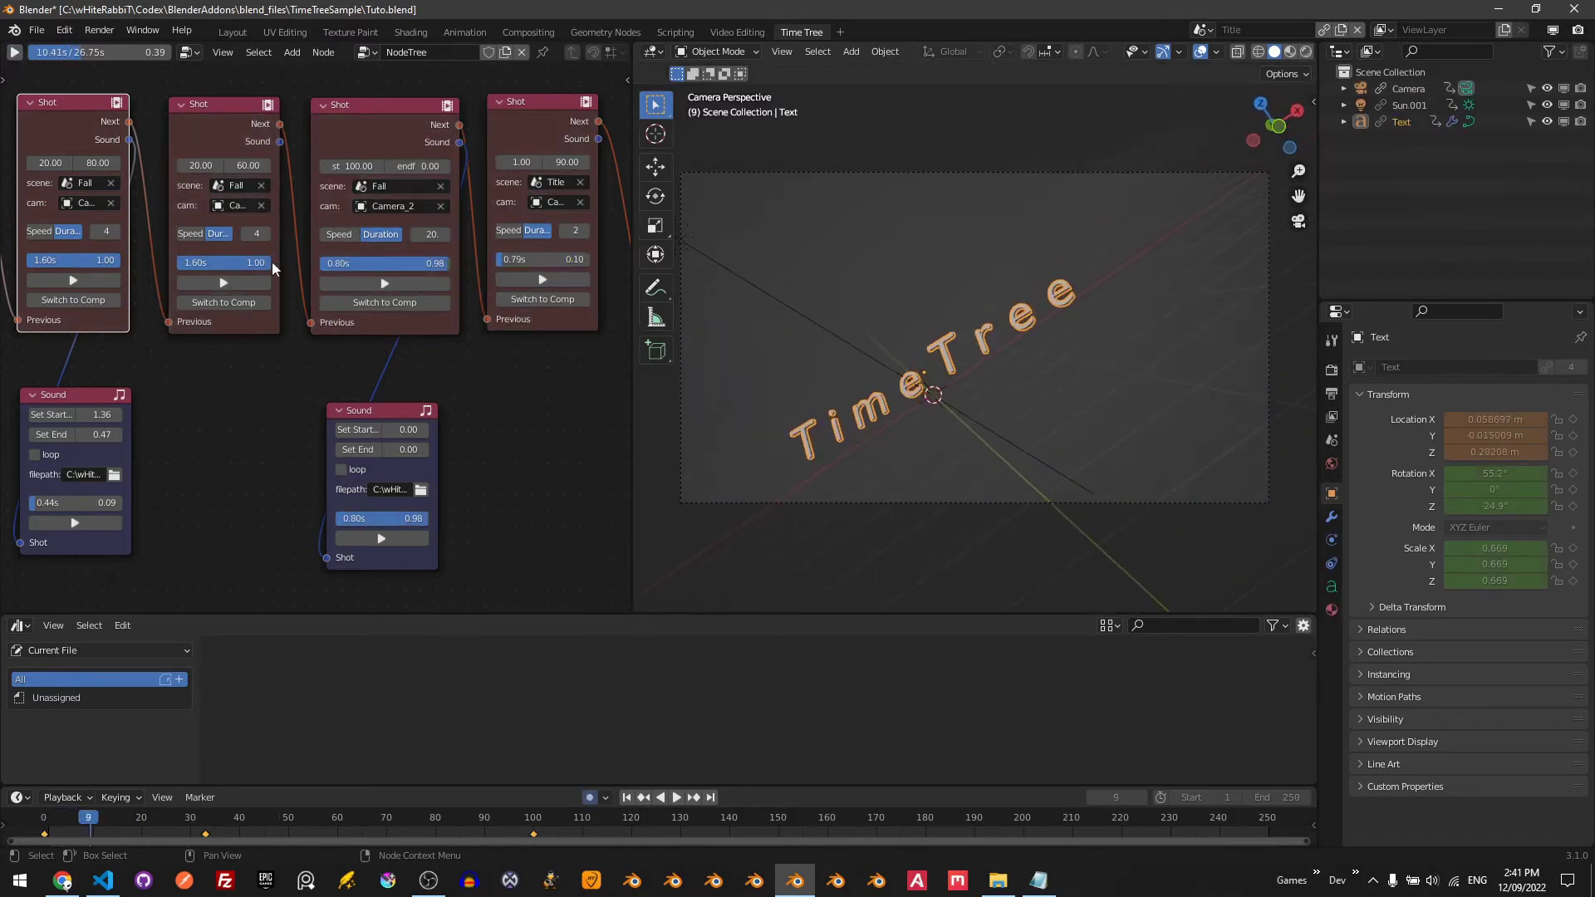
- Replay the Time Tree from the beginning and stop it at 18.87 s of 26.75 s
scroll(108, 219, down, 3)
click(16, 53)
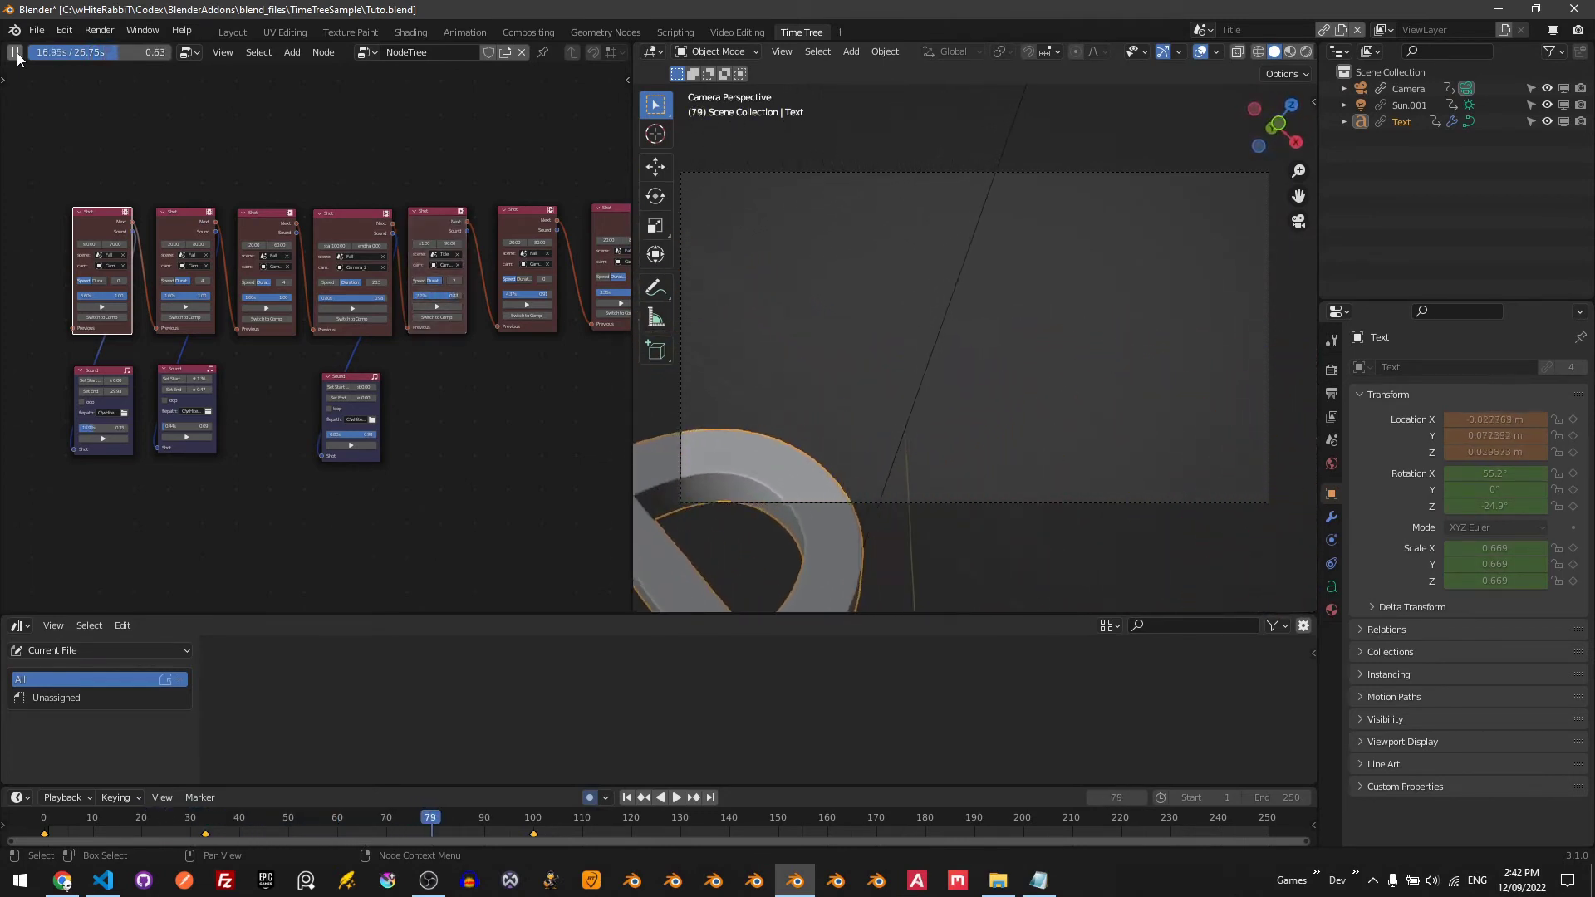
click(16, 55)
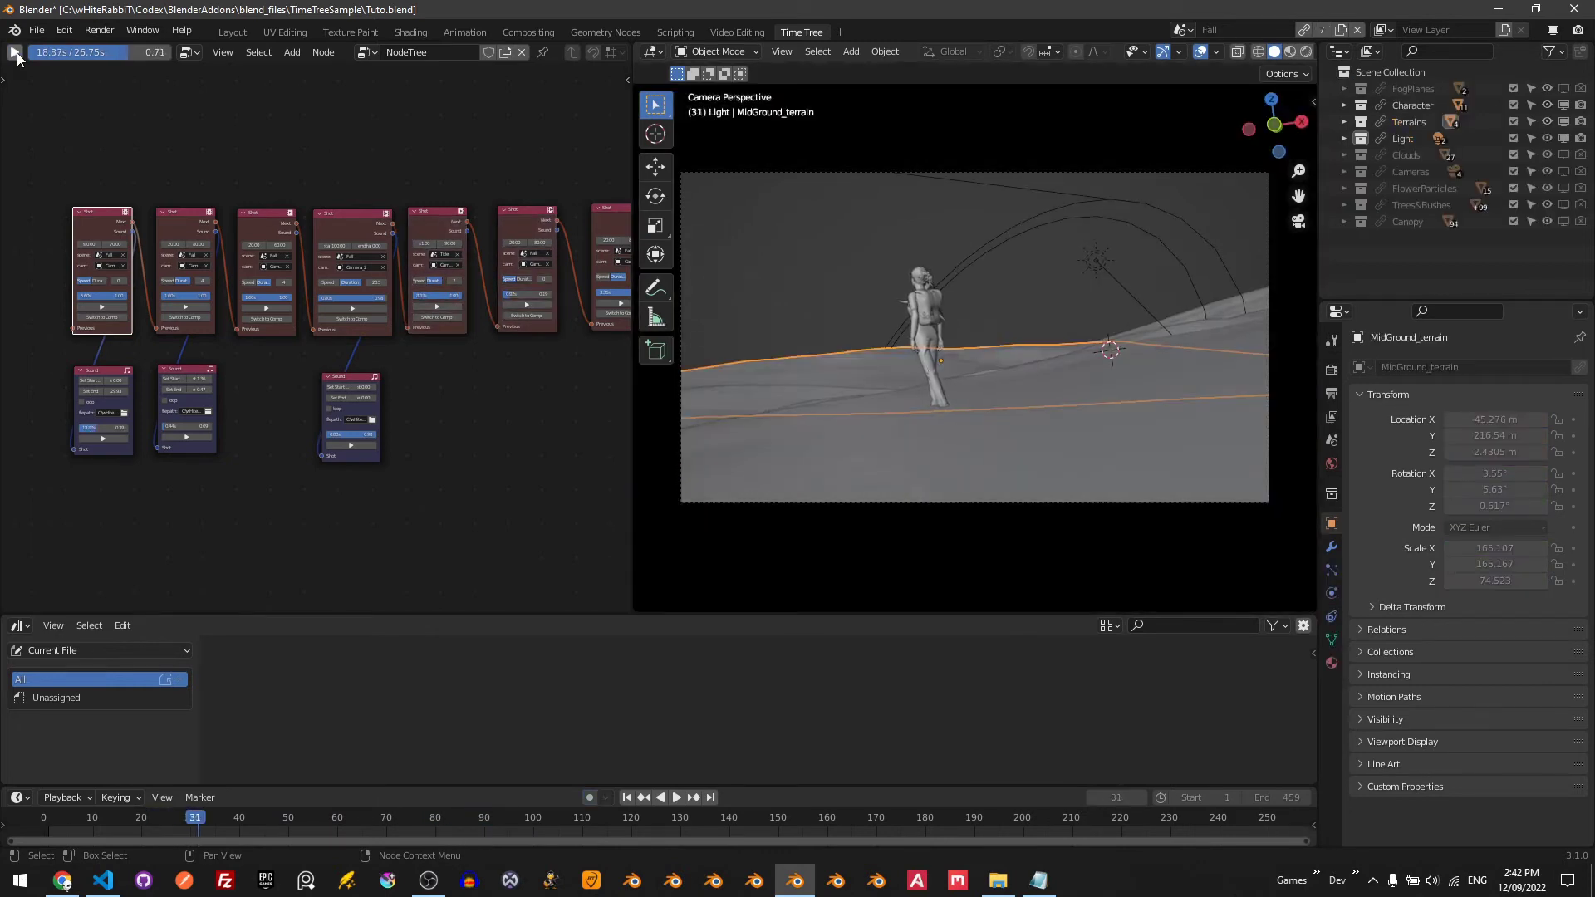
middle_drag(431, 555, 389, 503)
scroll(372, 497, down, 1)
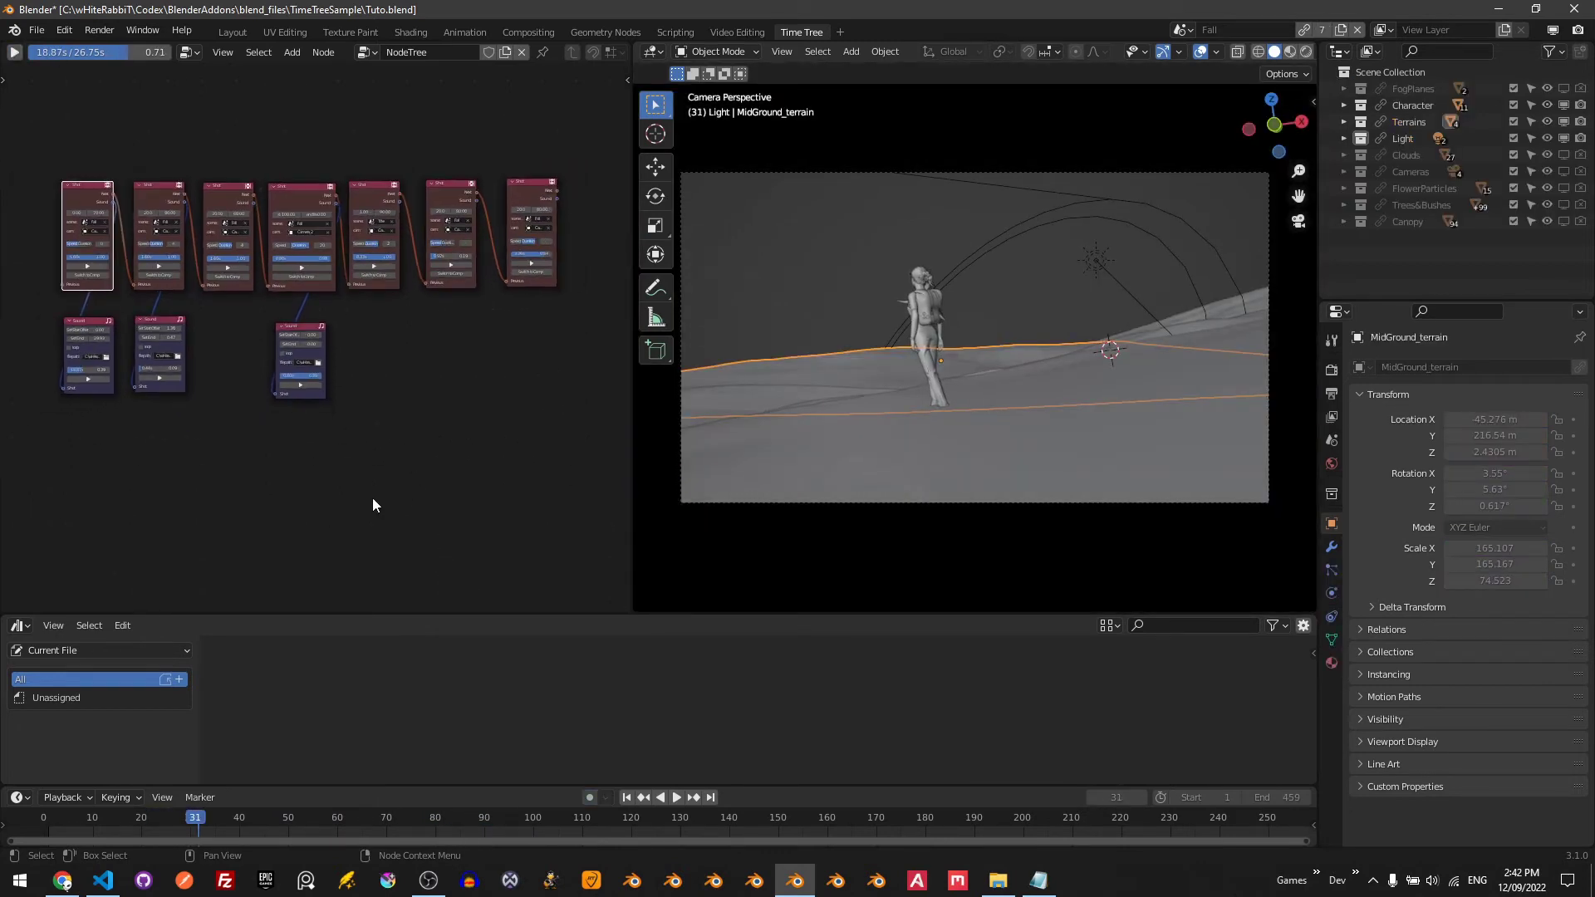
- Add a Switch node and splice it into the shot chain after moving the right-hand nodes aside
key(shift)
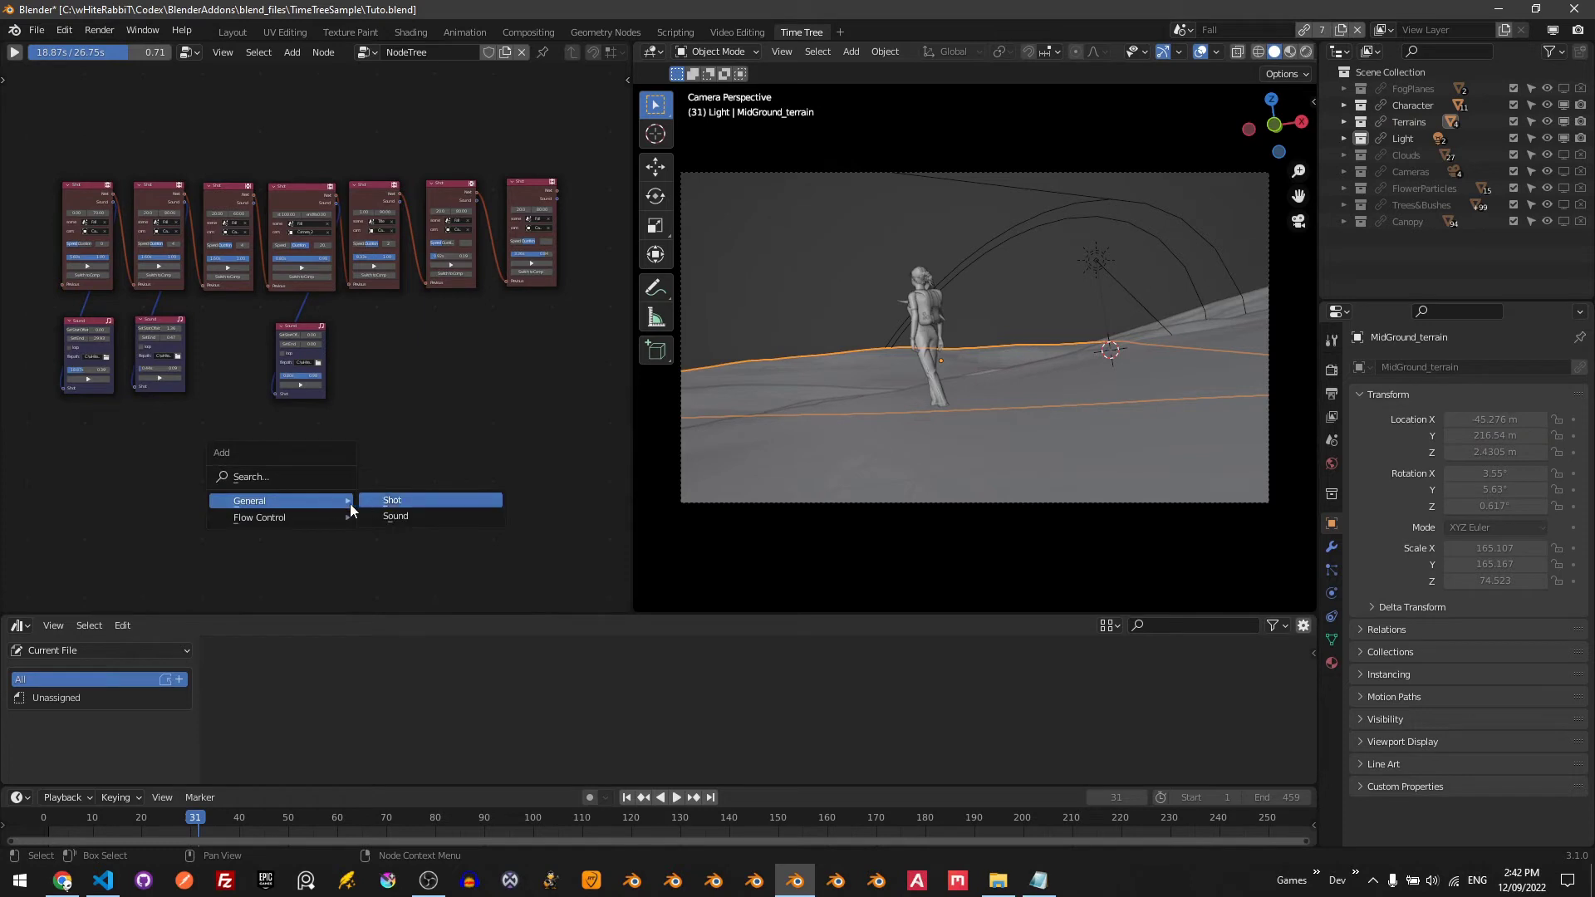
click(409, 518)
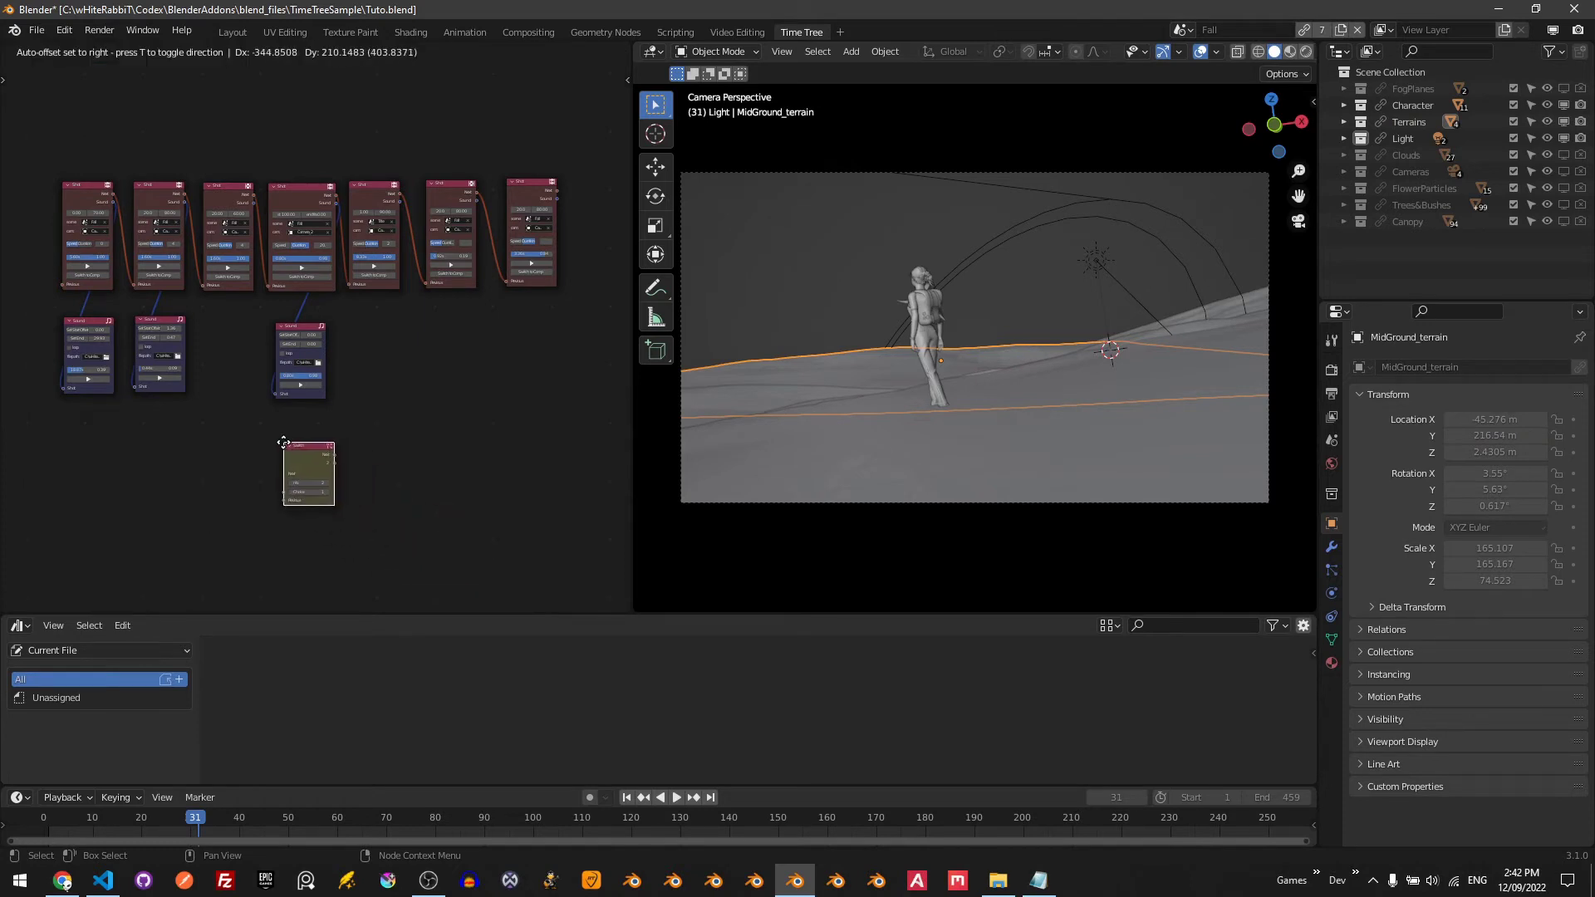
mouse_move(274, 153)
mouse_down()
mouse_move(400, 402)
mouse_move(550, 387)
mouse_up()
key(g)
click(550, 361)
drag(292, 466, 309, 228)
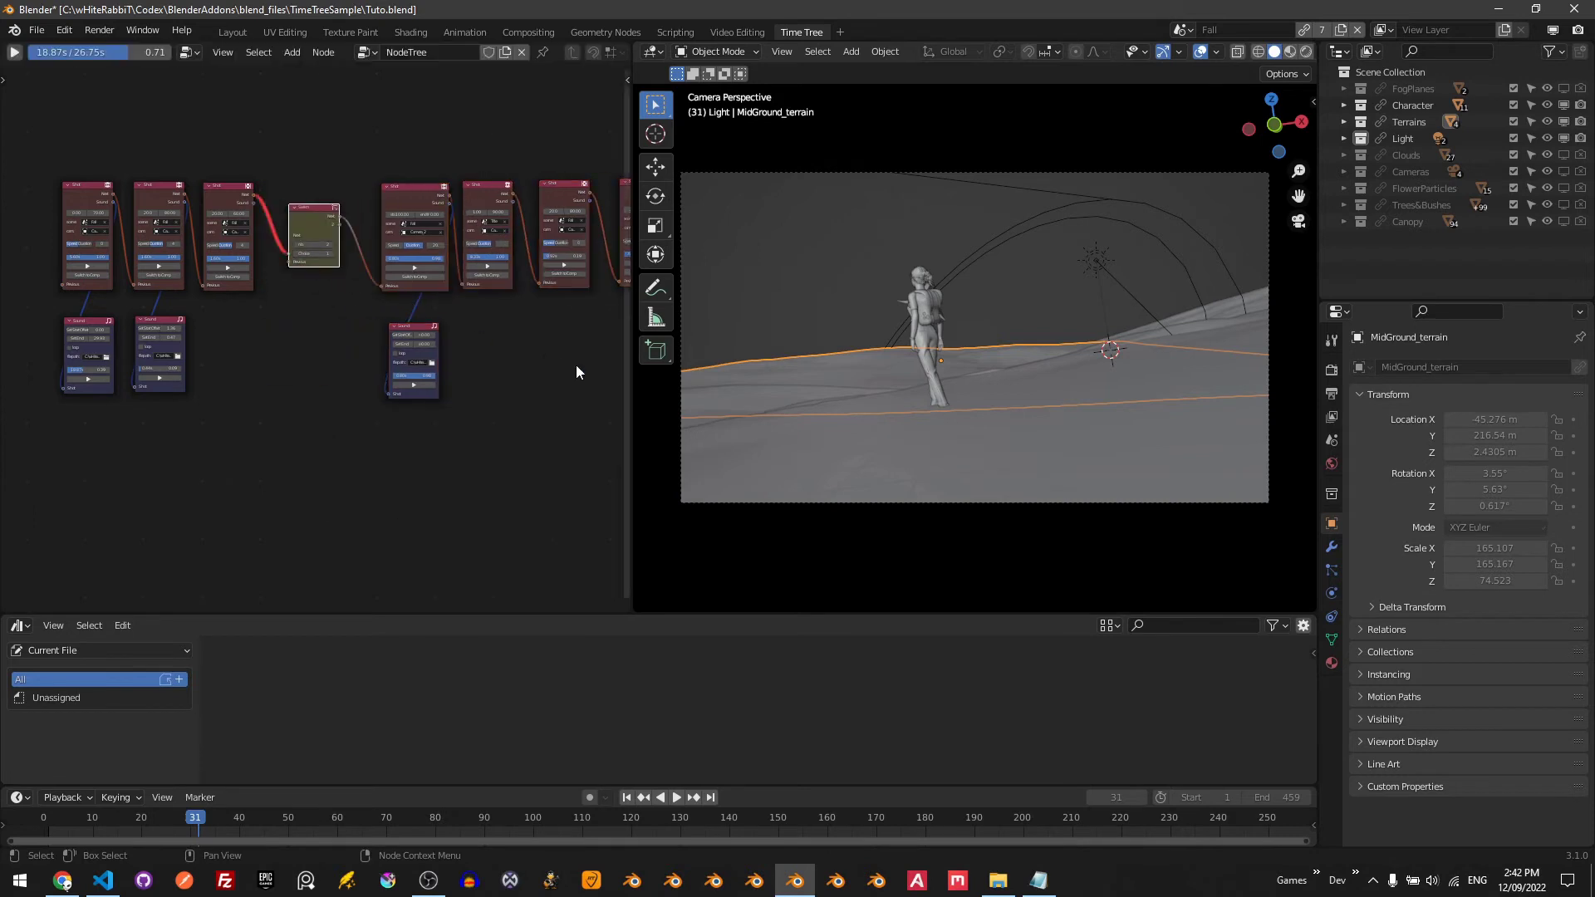
- Duplicate two Shot nodes for an alternative branch
middle_drag(499, 349, 311, 375)
drag(191, 170, 336, 249)
key(shift+d)
- Place the duplicated shots below the chain and add a Sound node with an audio file under them
click(321, 533)
middle_drag(296, 469, 337, 317)
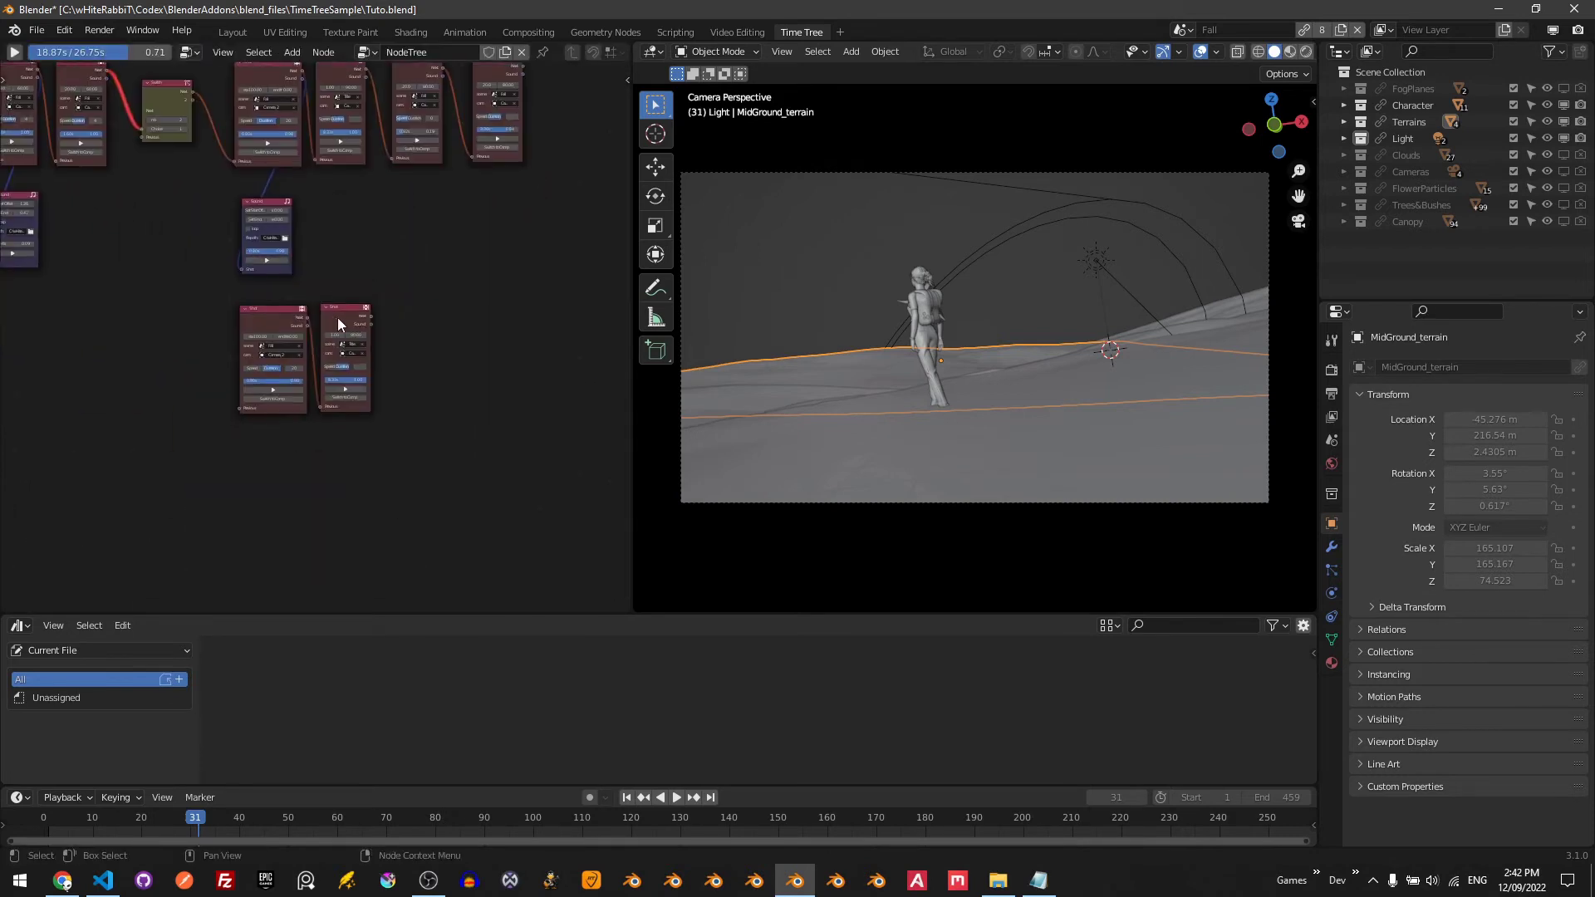
mouse_move(265, 333)
mouse_down()
mouse_move(200, 349)
mouse_move(349, 332)
mouse_up()
key(shift+a)
click(364, 478)
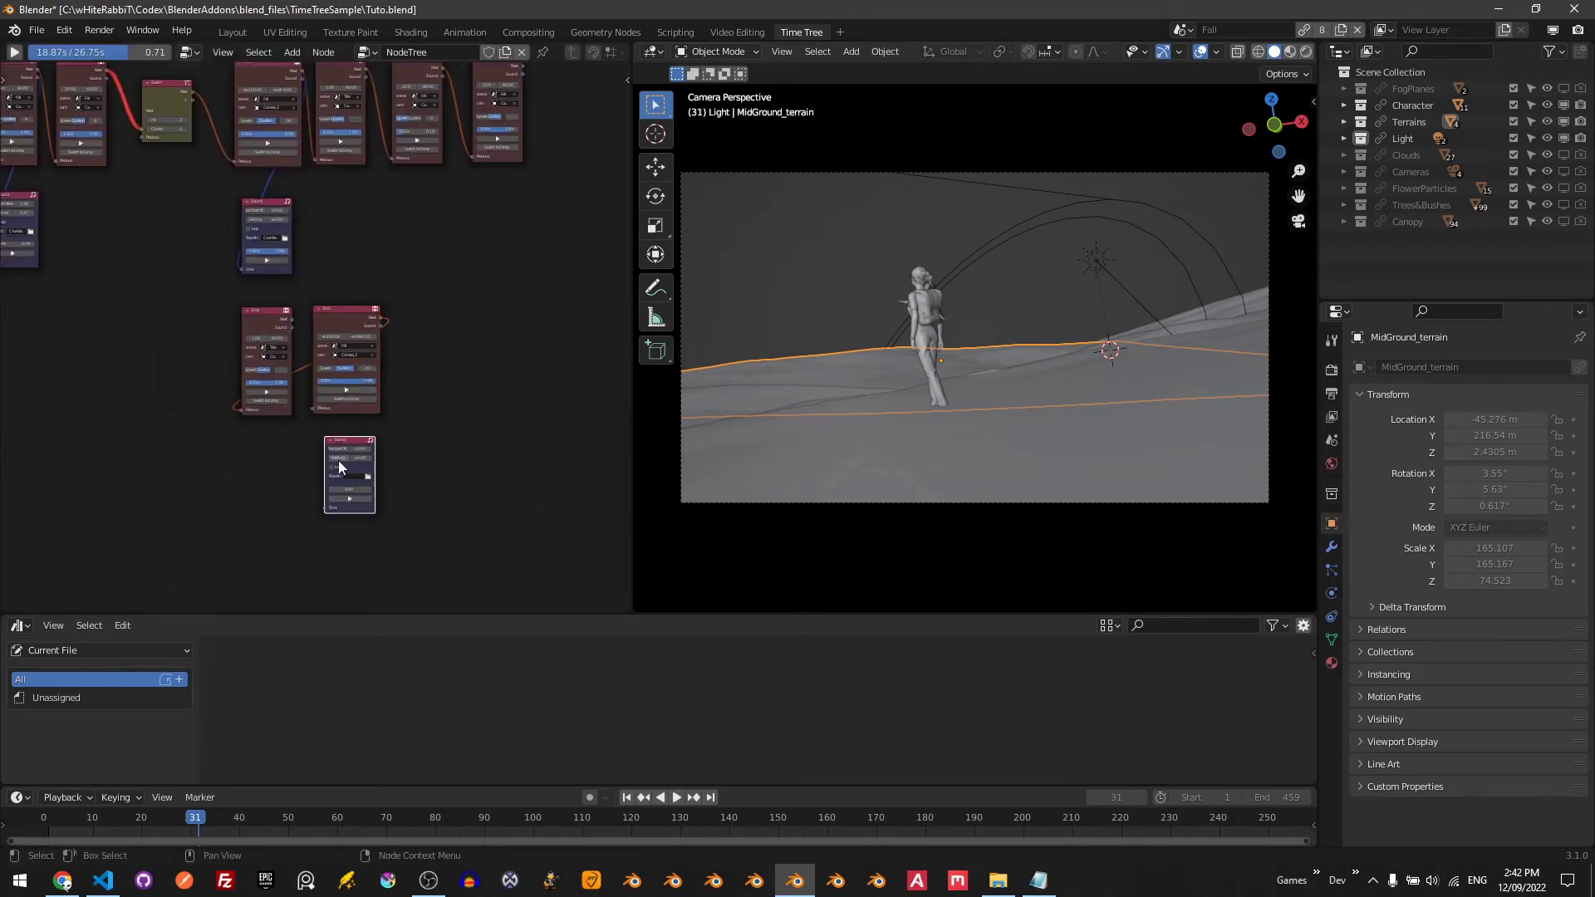
scroll(337, 460, up, 3)
click(413, 418)
click(748, 509)
key(Return)
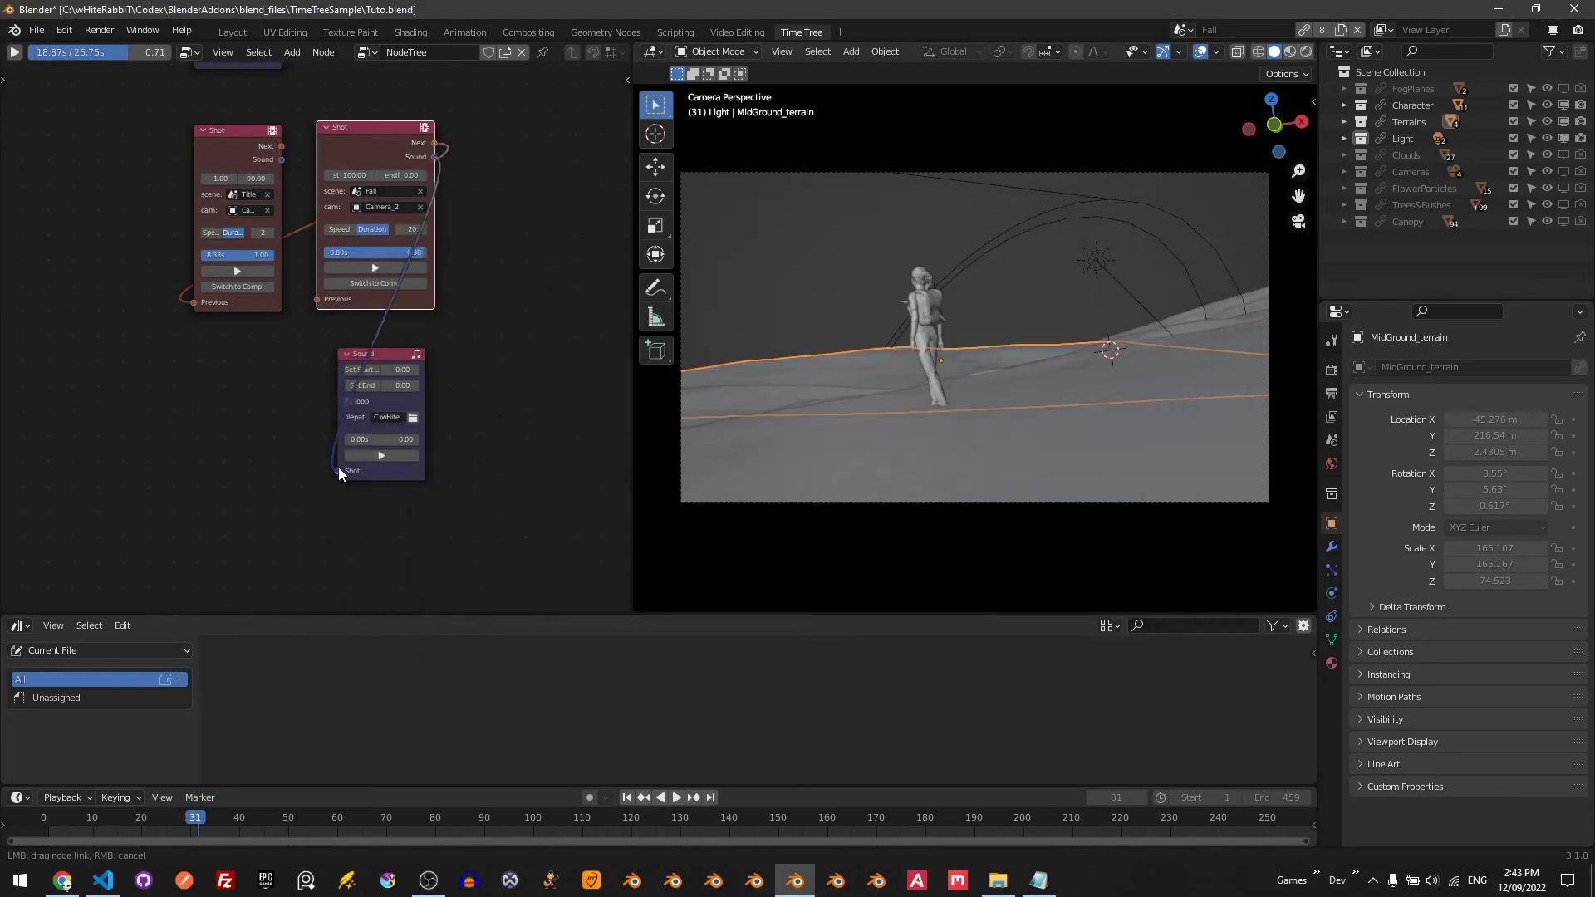
- Add a Join node after both branches and connect the Switch's second output to the new branch
scroll(492, 207, down, 3)
middle_drag(357, 208, 466, 312)
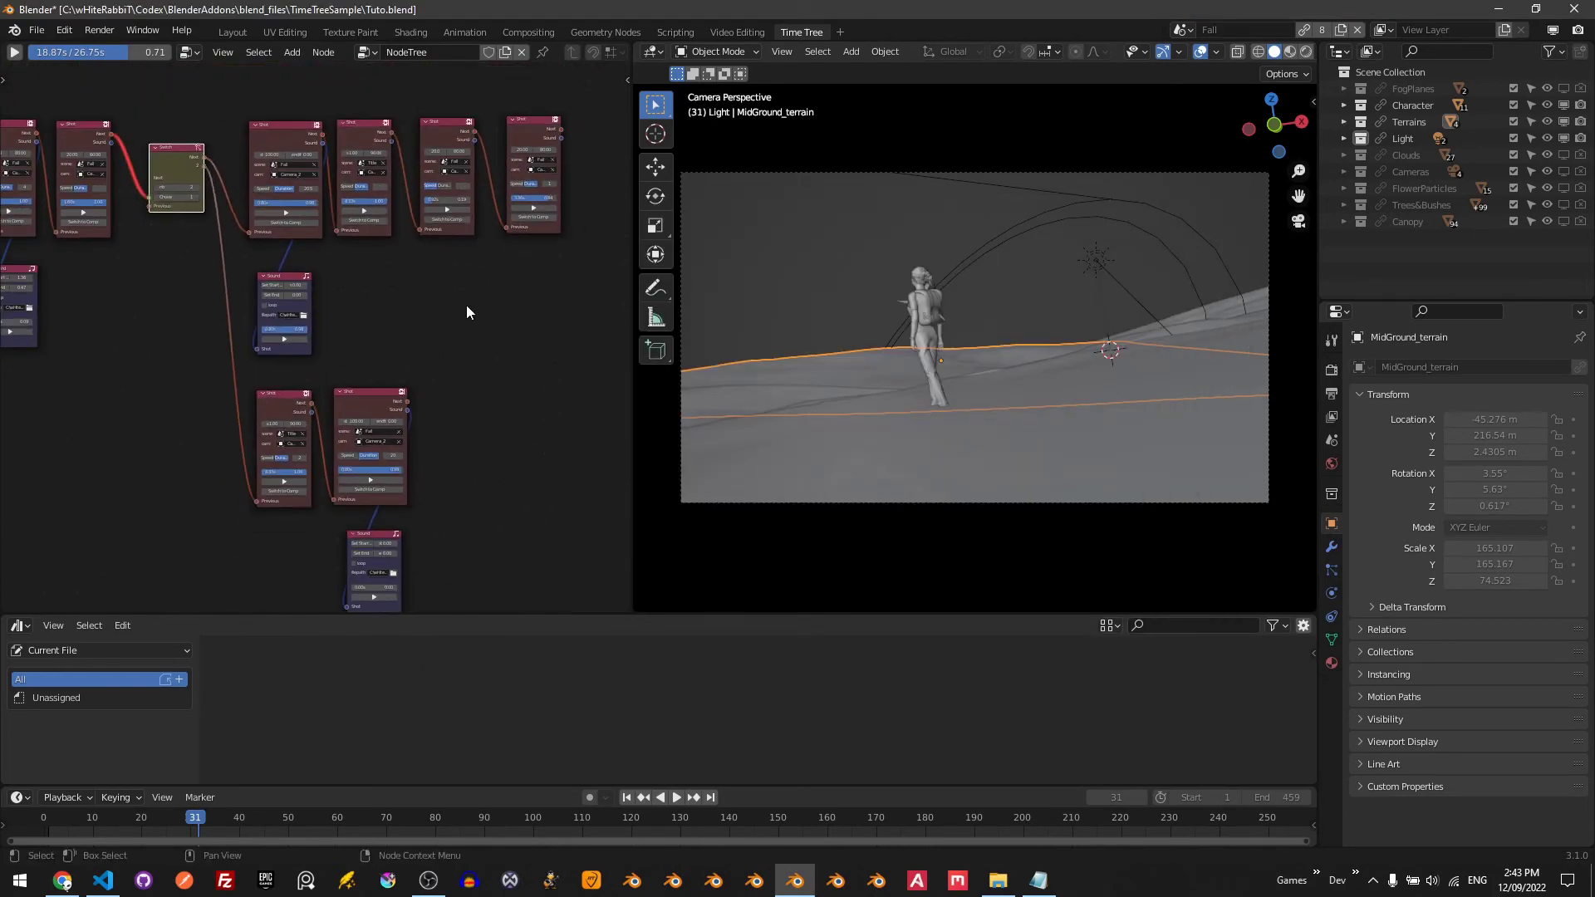
click(542, 359)
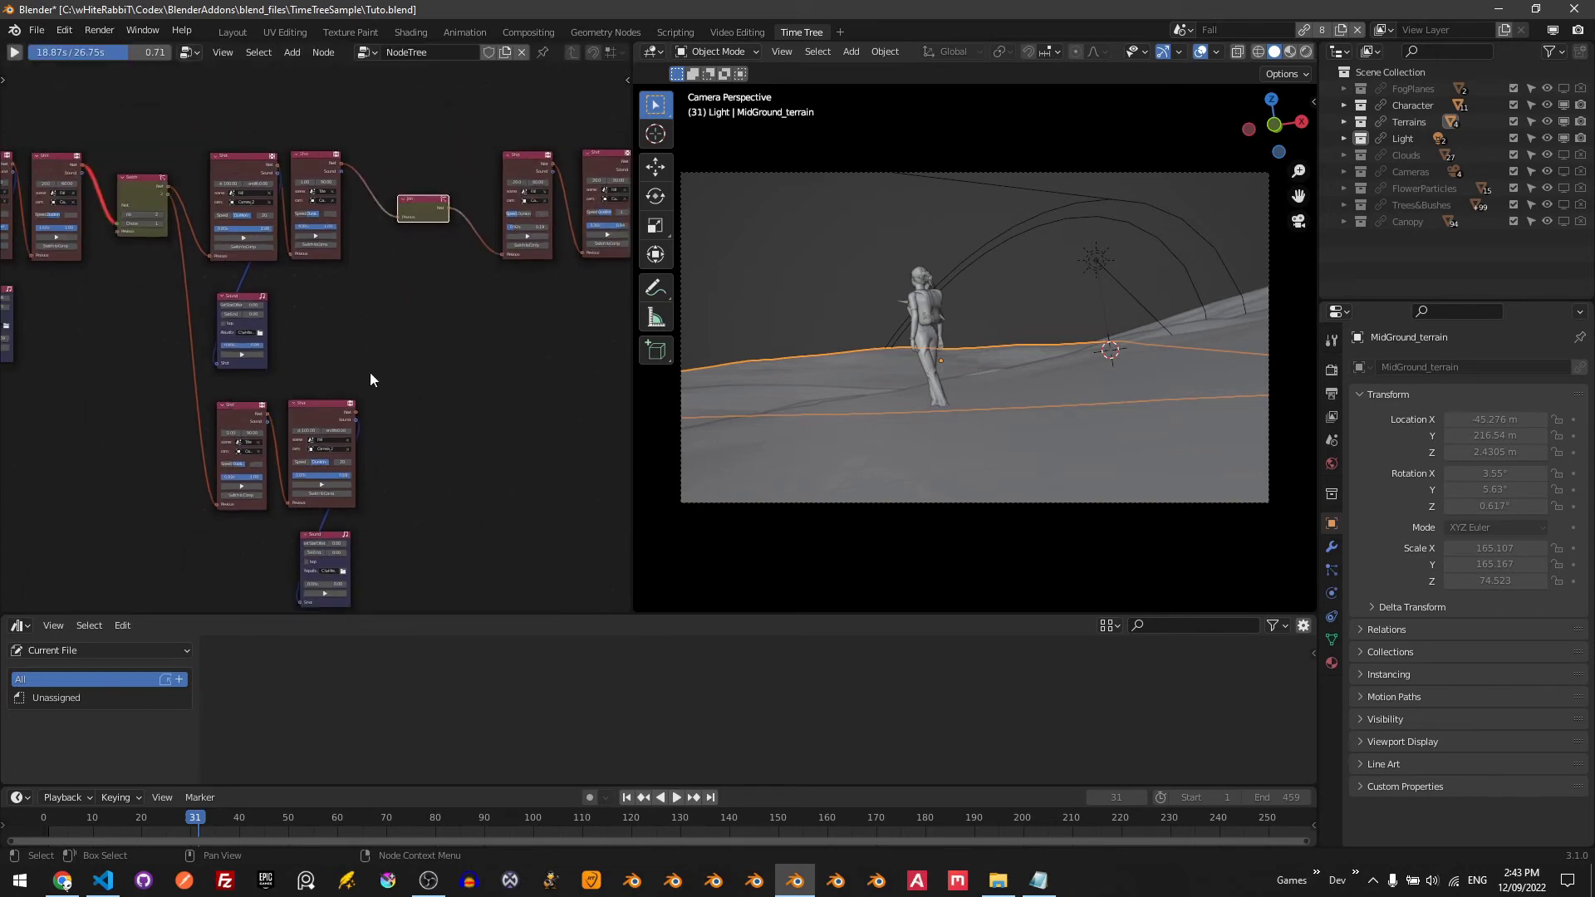
click(477, 339)
scroll(330, 316, up, 2)
middle_drag(330, 316, 372, 154)
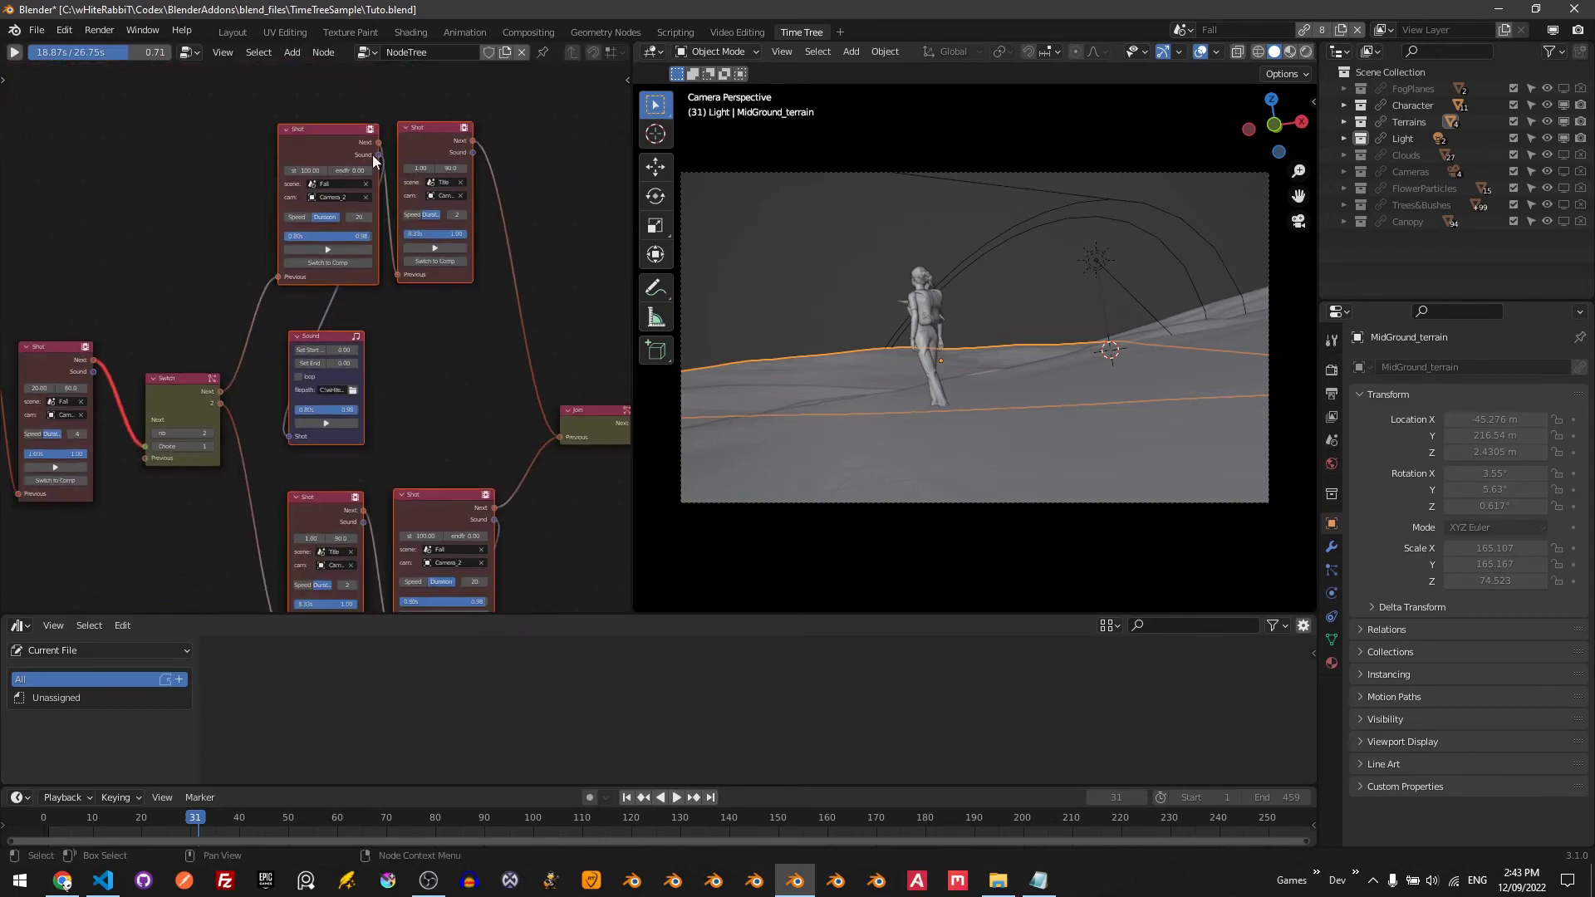
drag(130, 198, 165, 301)
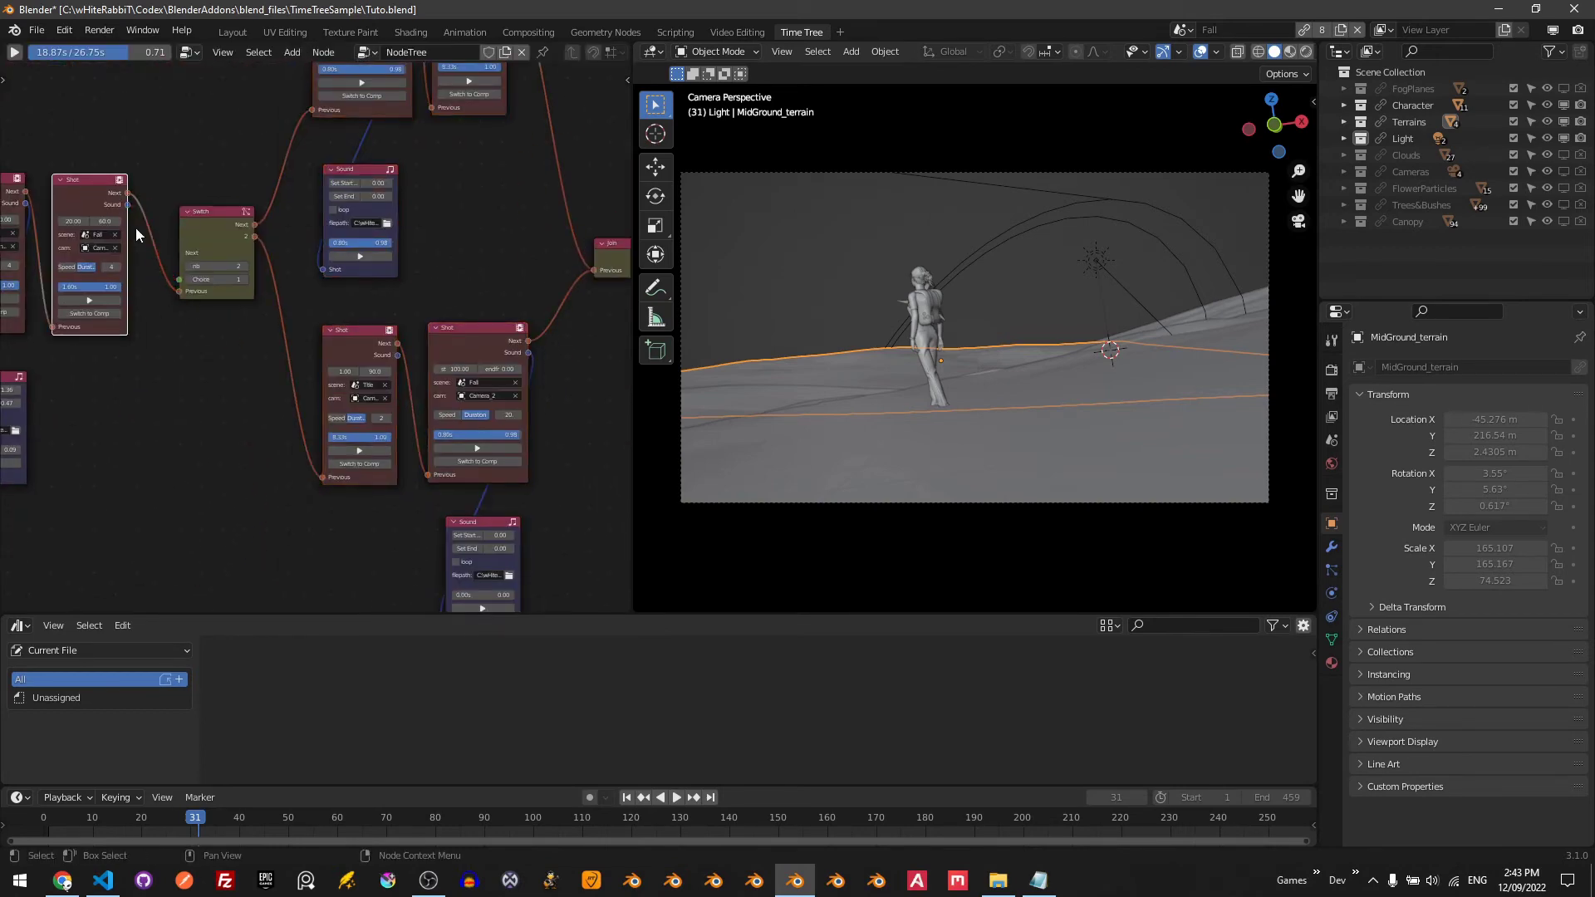
scroll(136, 227, down, 2)
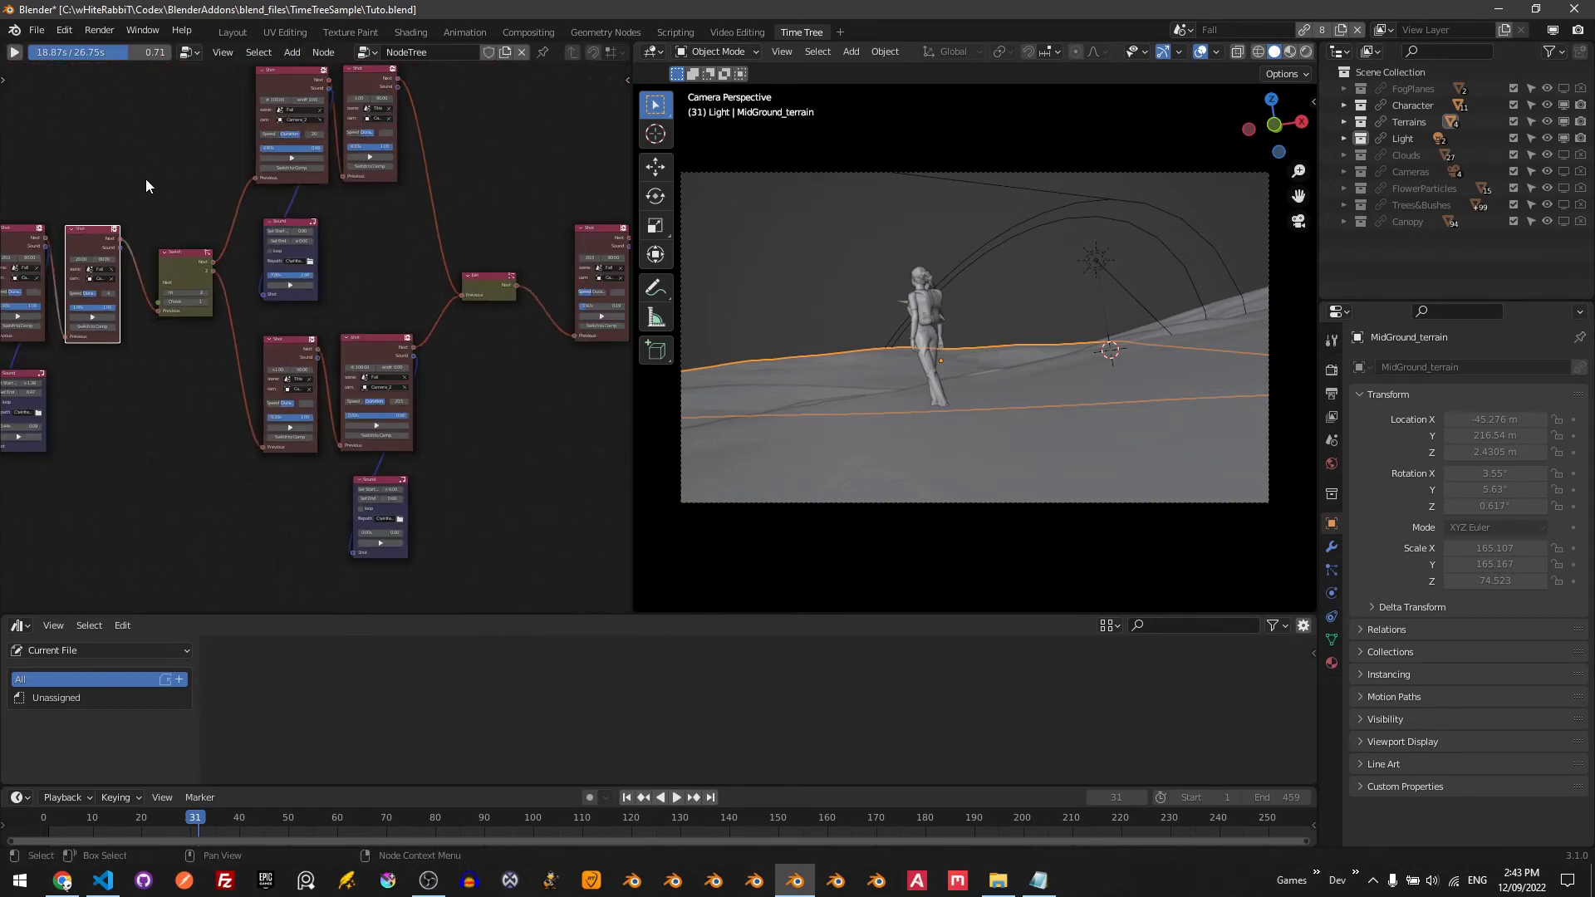
- Test-play the branched tree, then change the Switch node's Choice from 1 to 2
click(14, 51)
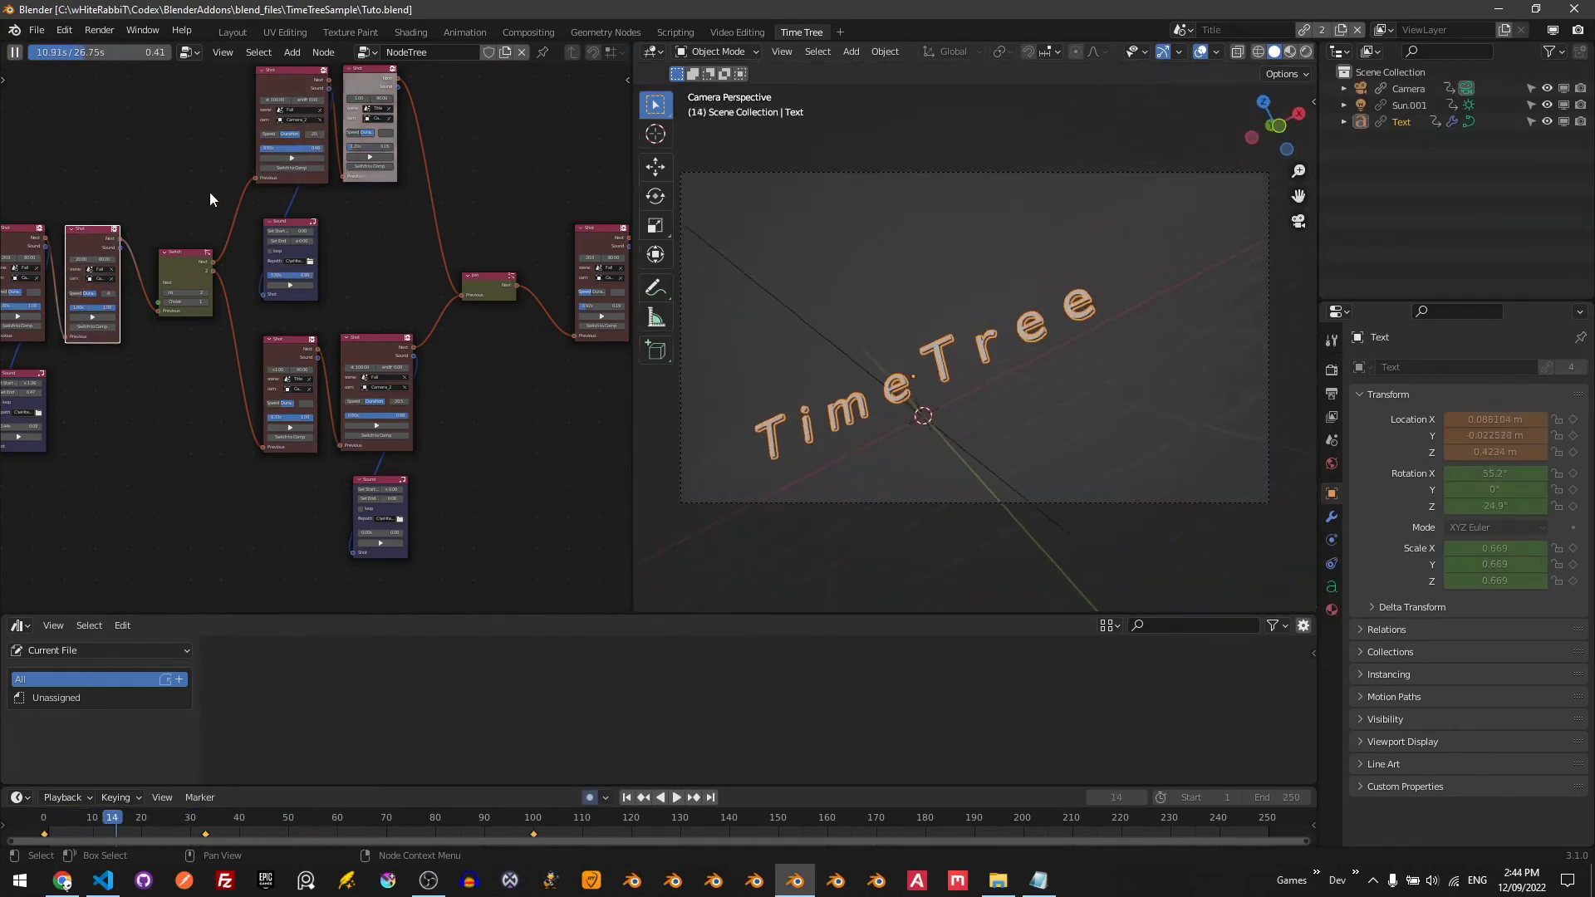
click(17, 55)
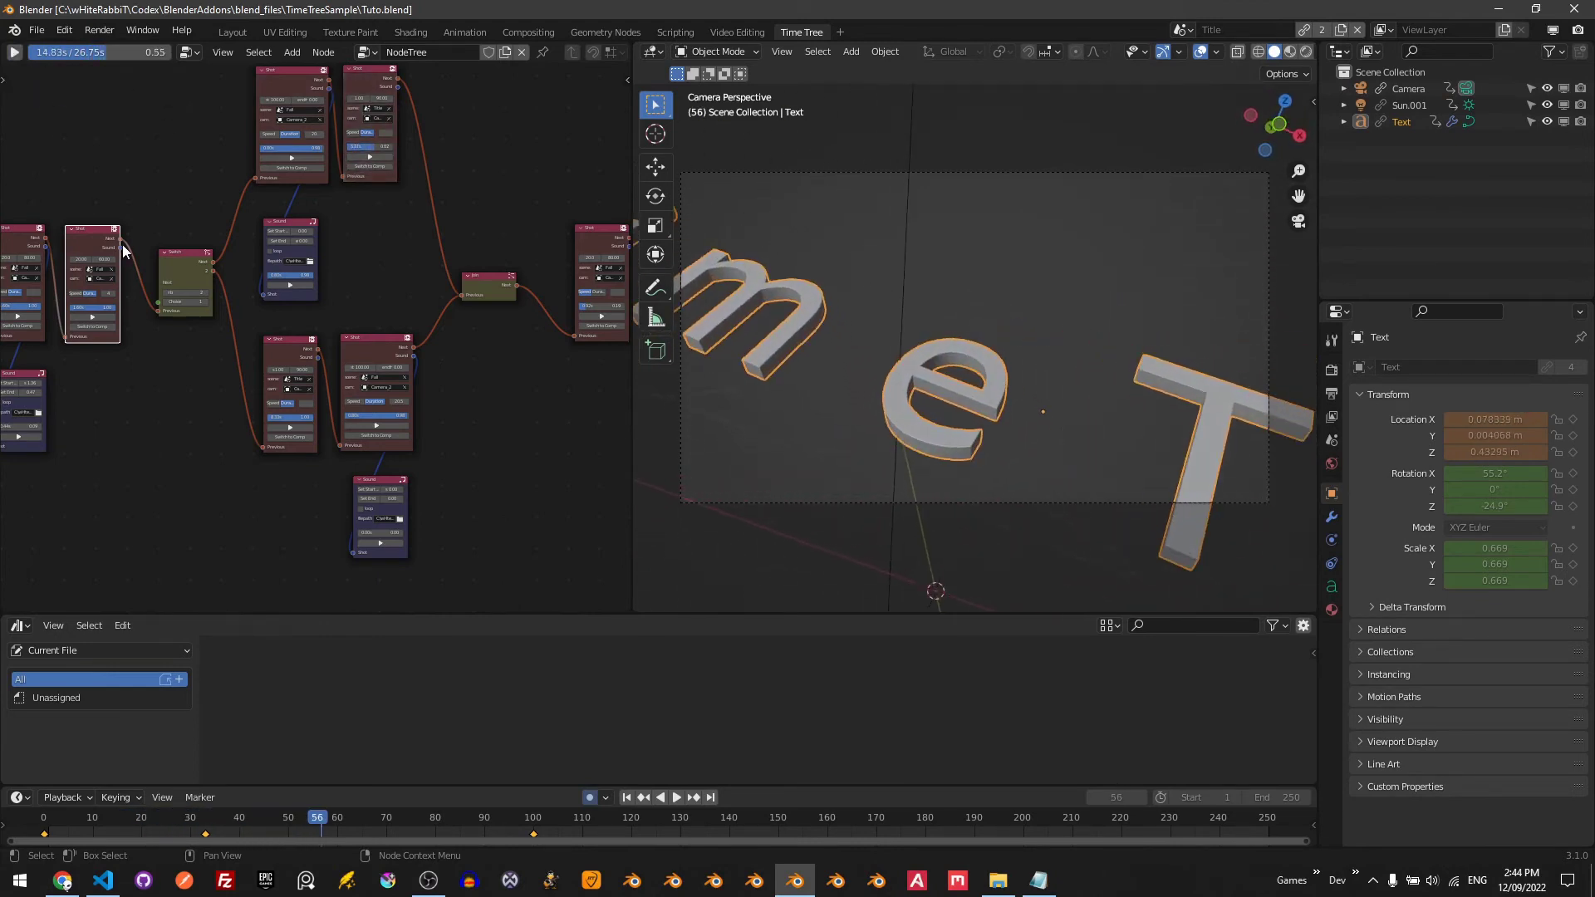
click(191, 276)
scroll(191, 276, up, 3)
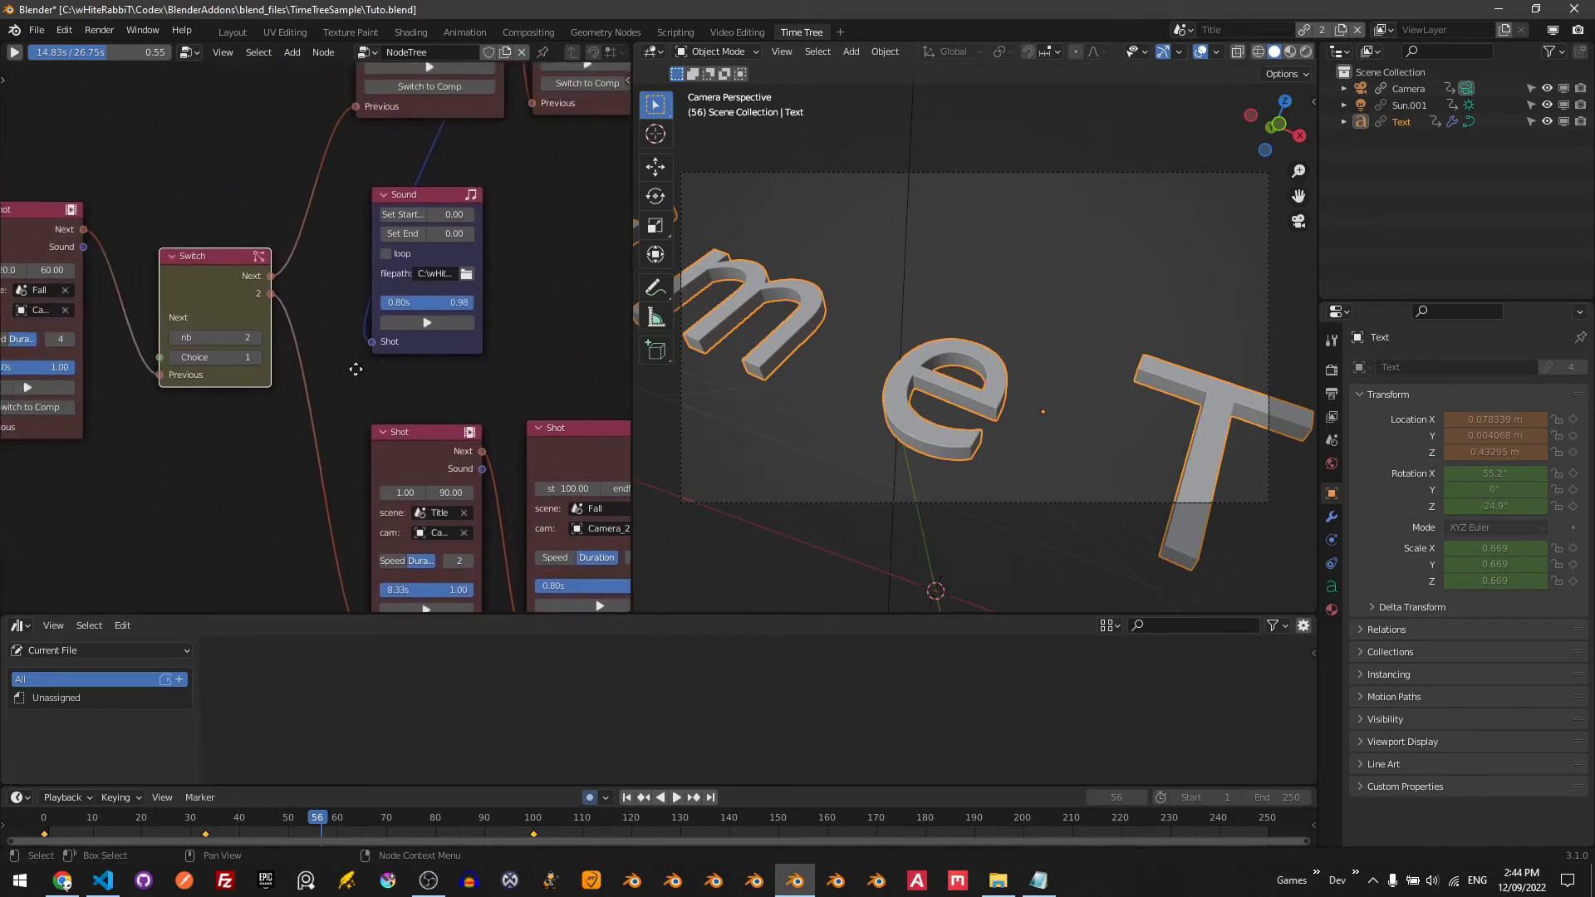
click(266, 359)
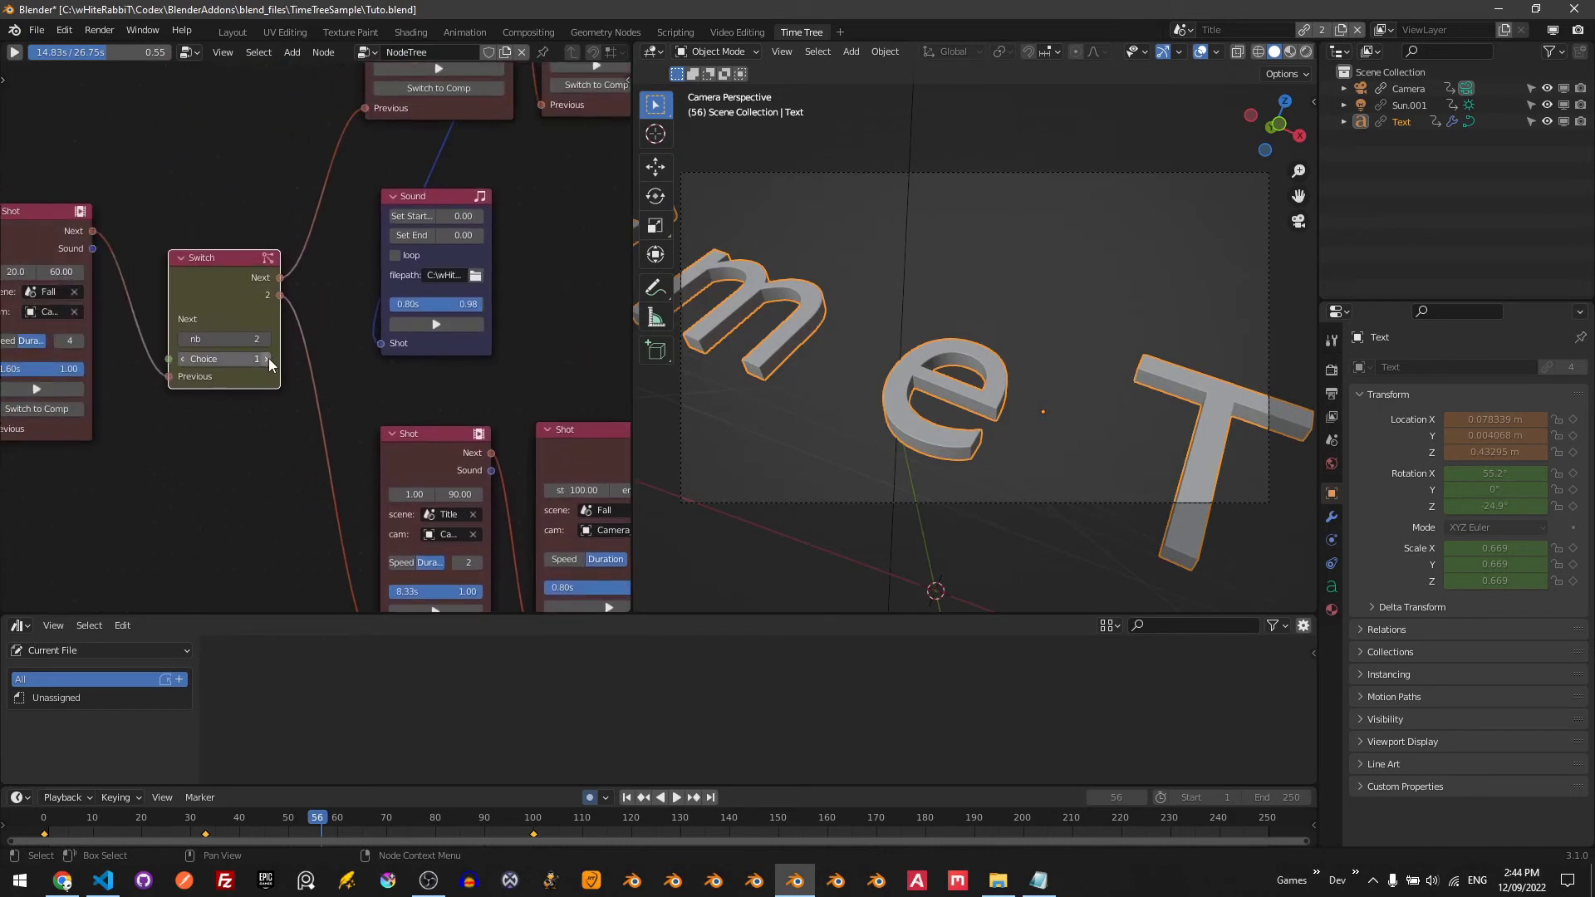
scroll(268, 357, down, 3)
scroll(270, 331, down, 2)
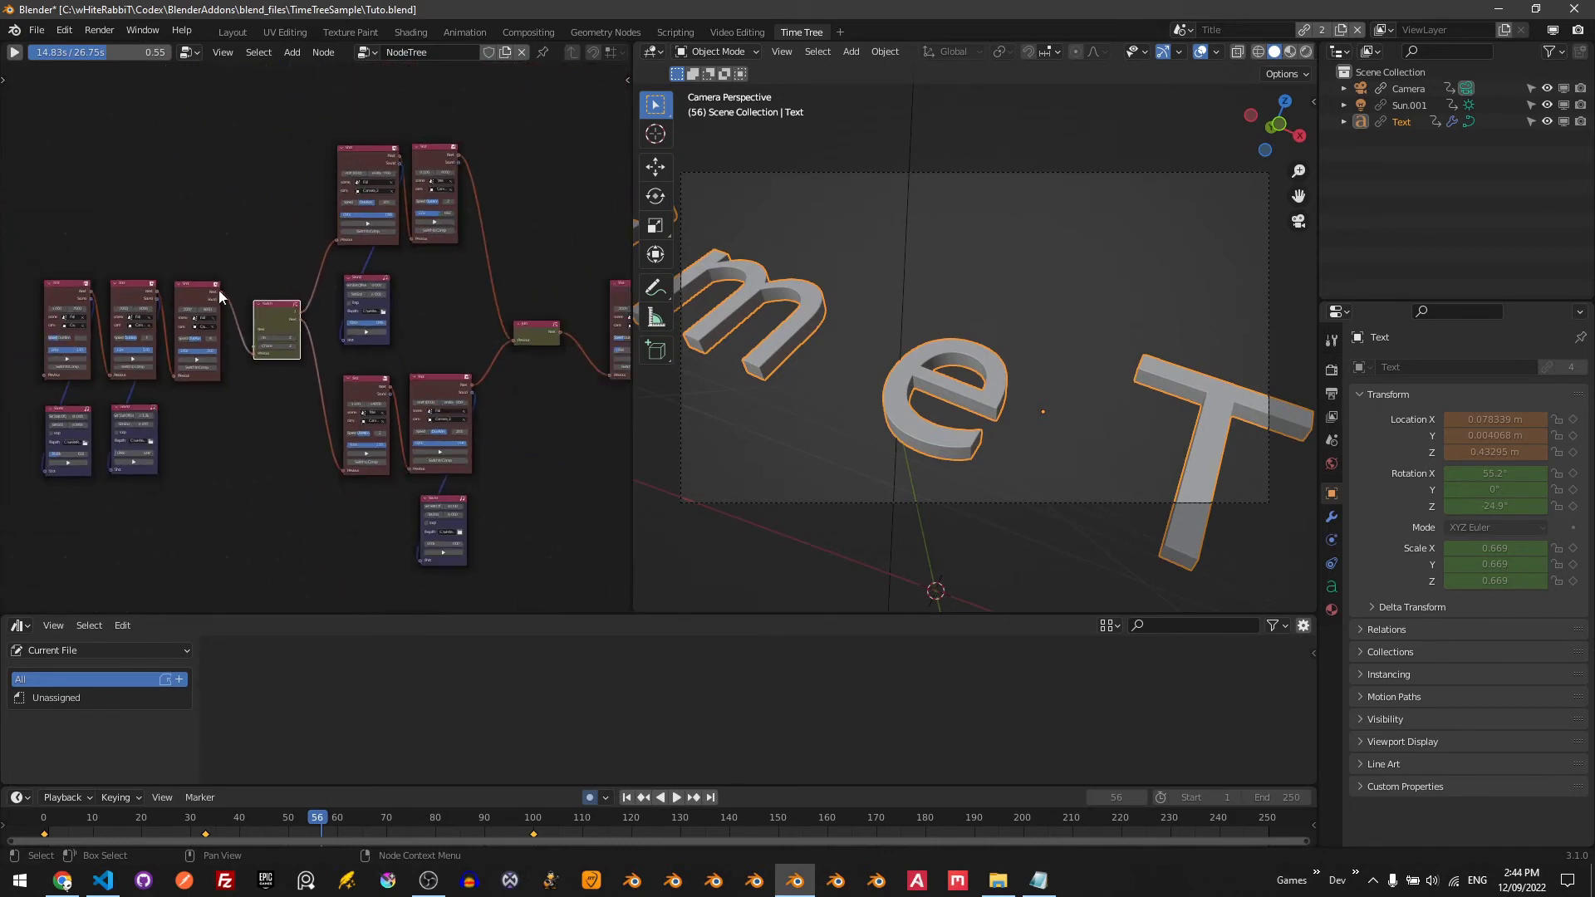
- Play the node tree through its branches and stop playback
click(14, 54)
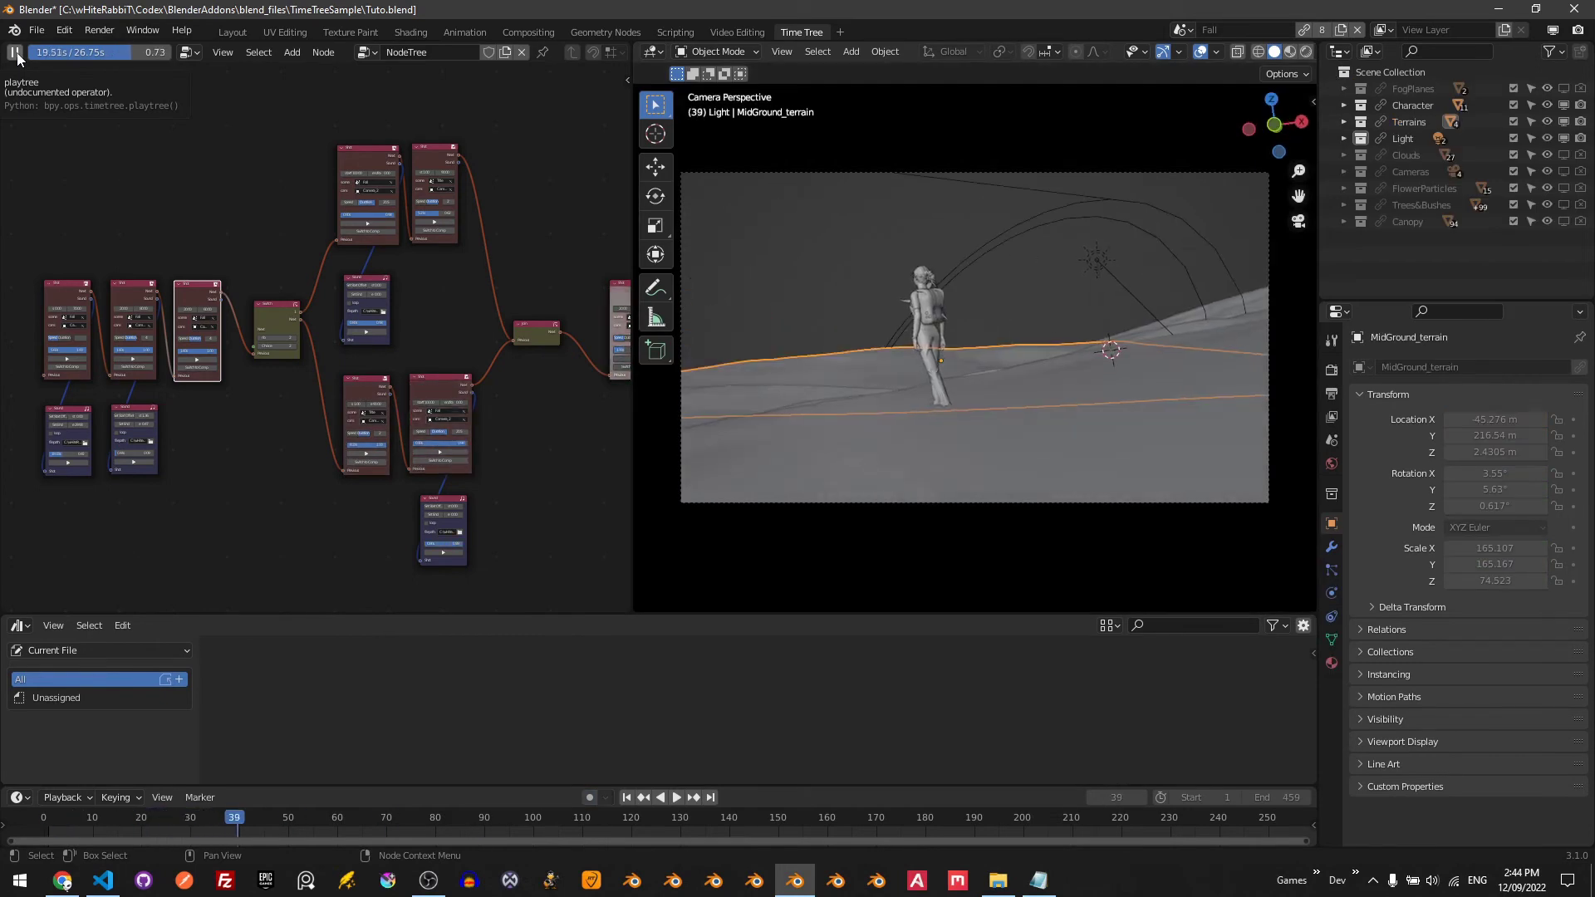
scroll(466, 270, down, 2)
scroll(424, 264, down, 2)
middle_drag(417, 262, 462, 253)
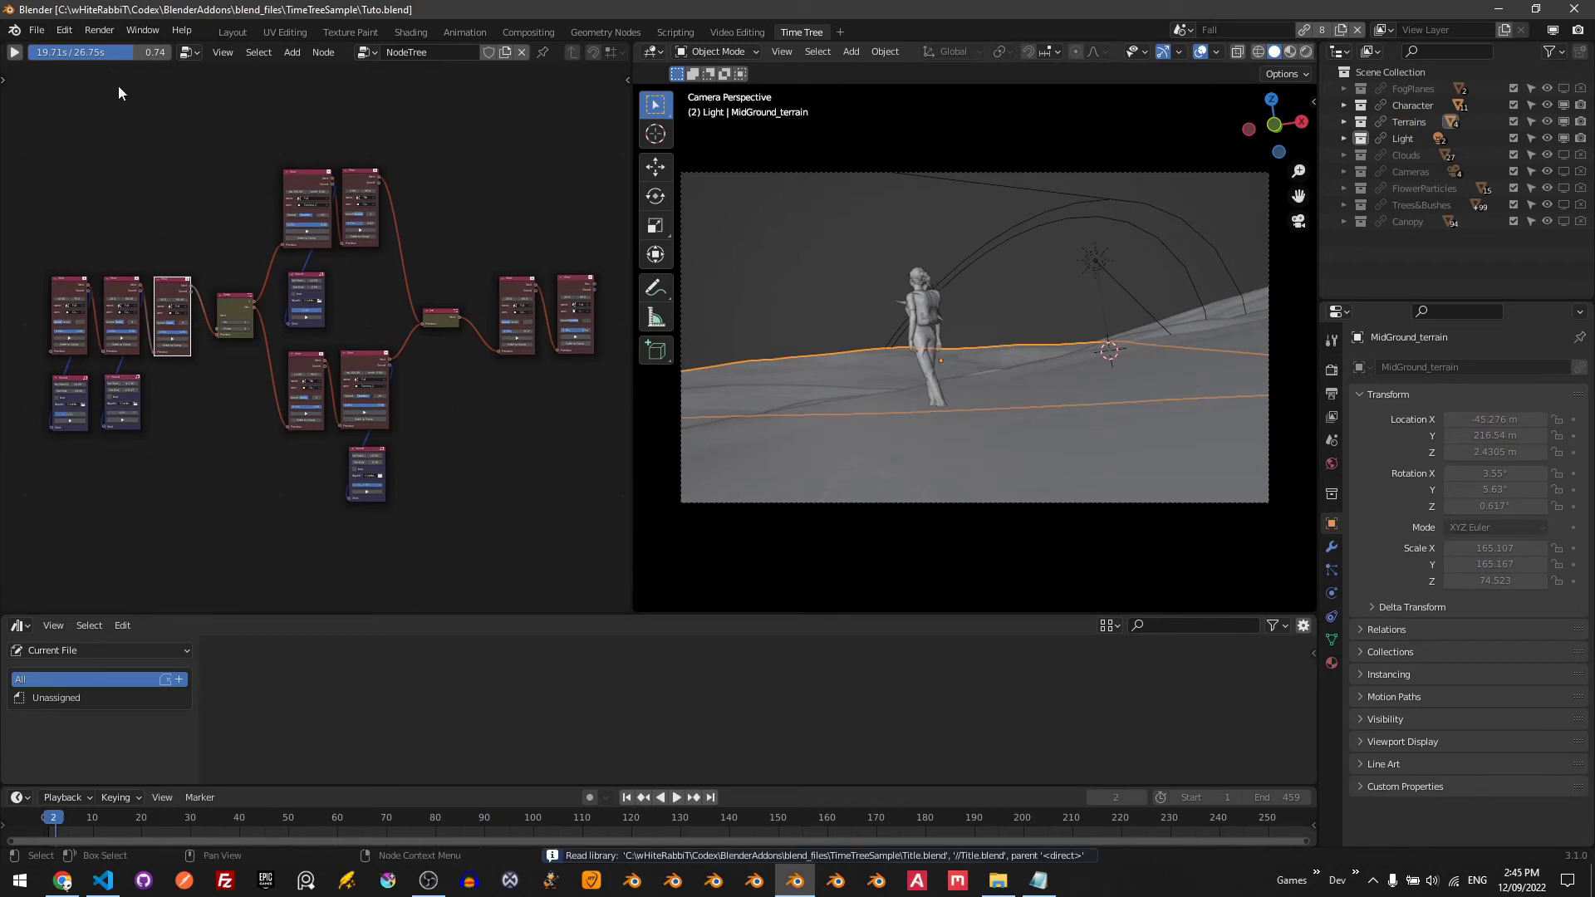
click(126, 49)
scroll(195, 357, up, 5)
scroll(195, 352, down, 5)
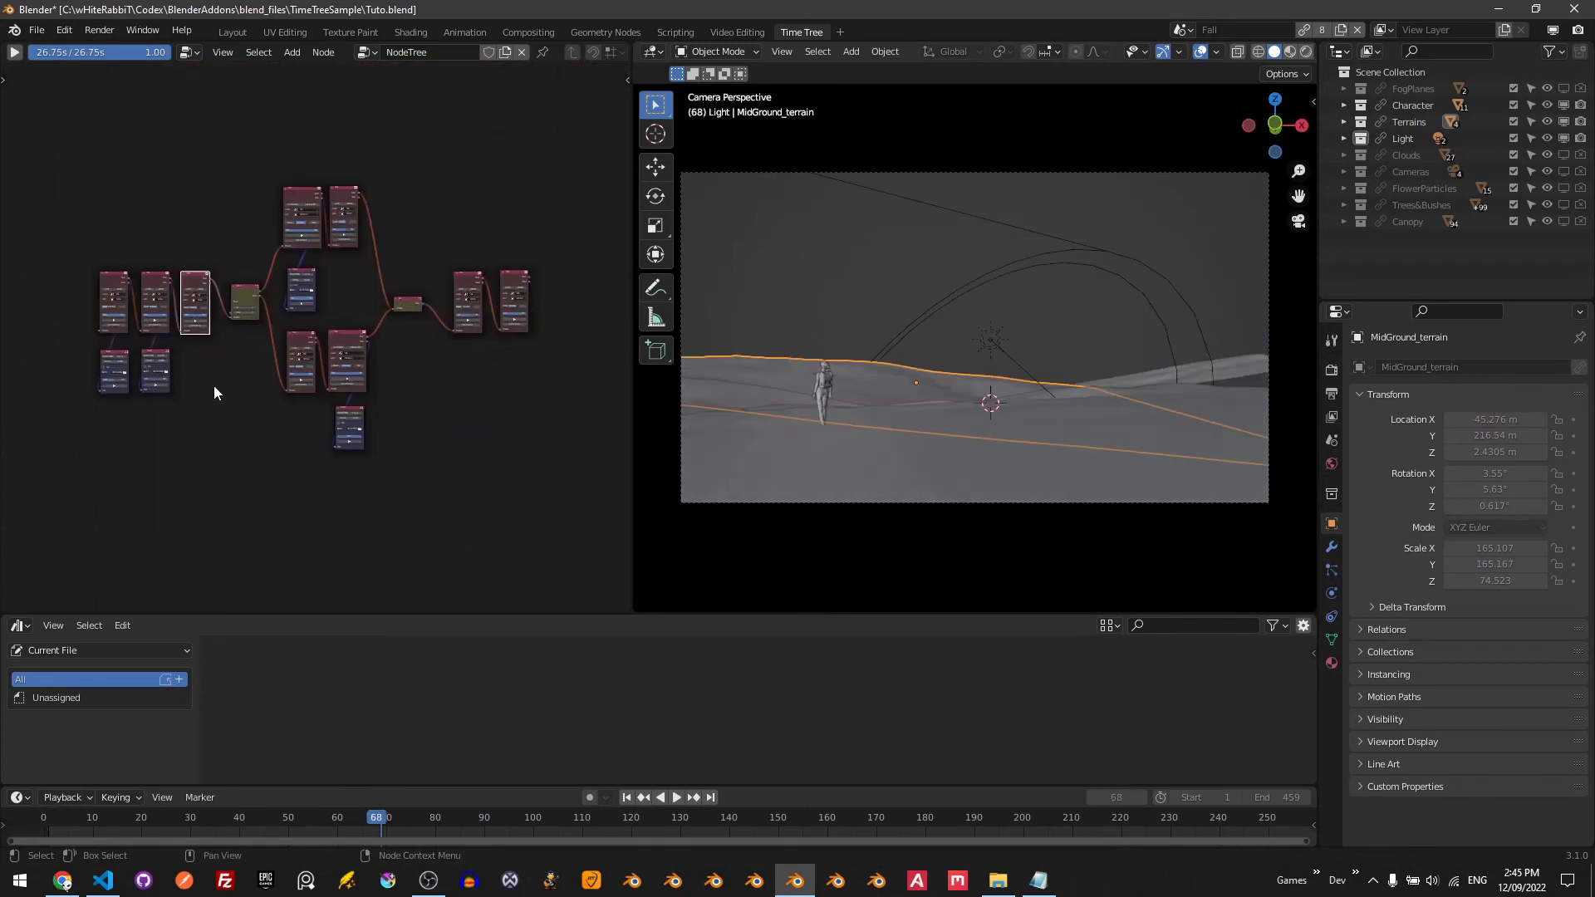
- Create a ShotSequence from the Time Tree panel in the node sidebar
key(n)
click(109, 50)
drag(75, 51, 83, 51)
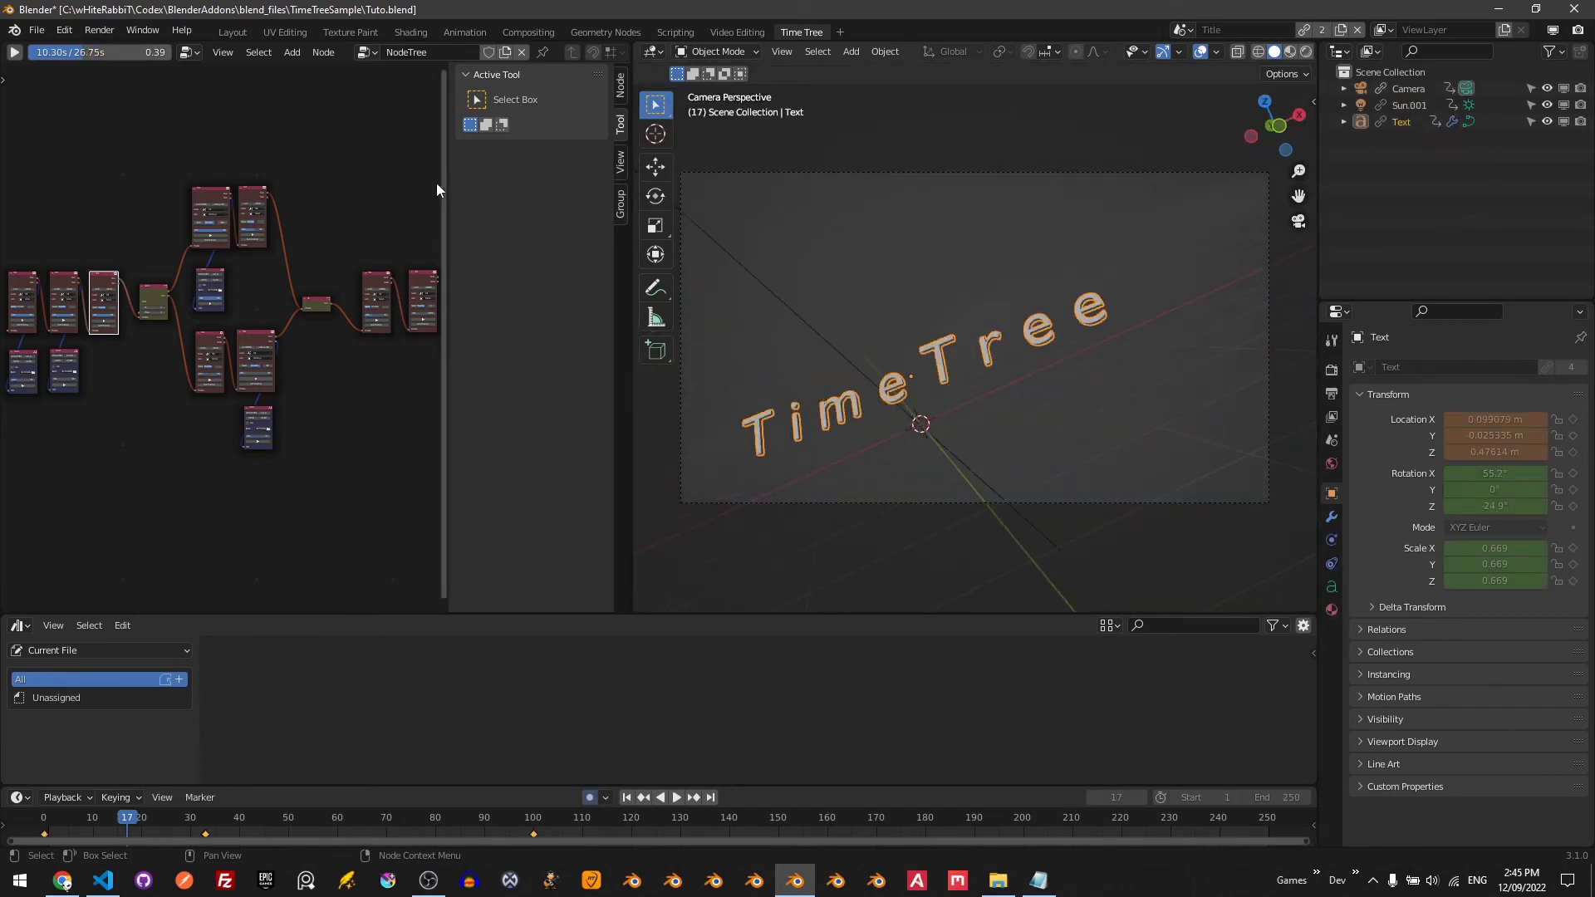
click(625, 85)
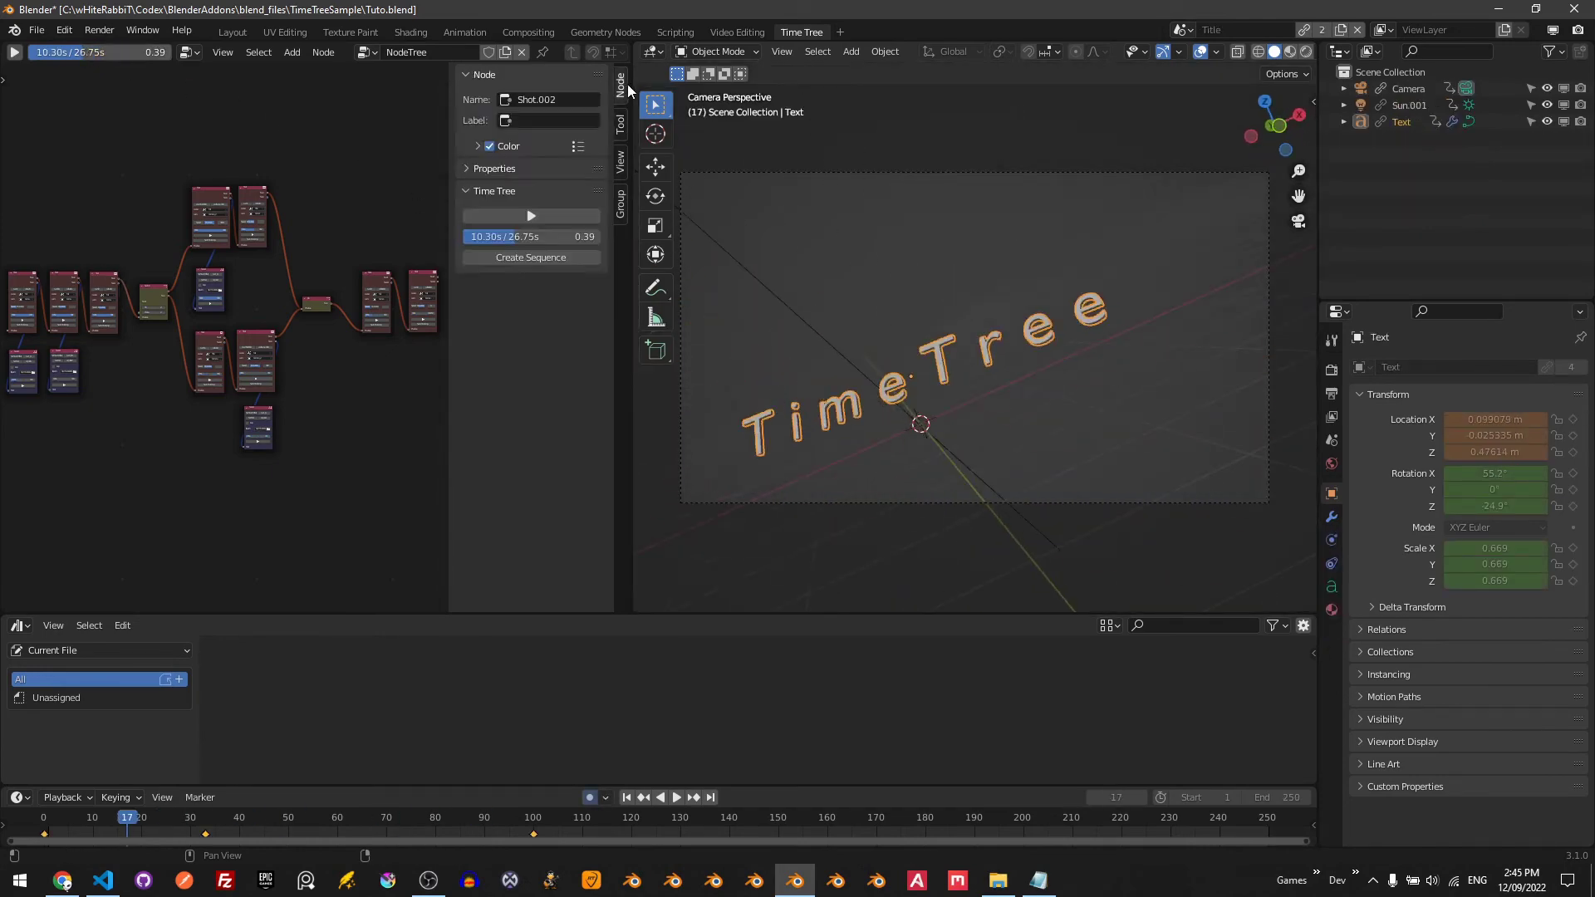
click(551, 257)
scroll(585, 617, down, 4)
- Play the ShotSequence to frame 621, then return to the Time Tree's Shot and Sound nodes
scroll(585, 615, down, 3)
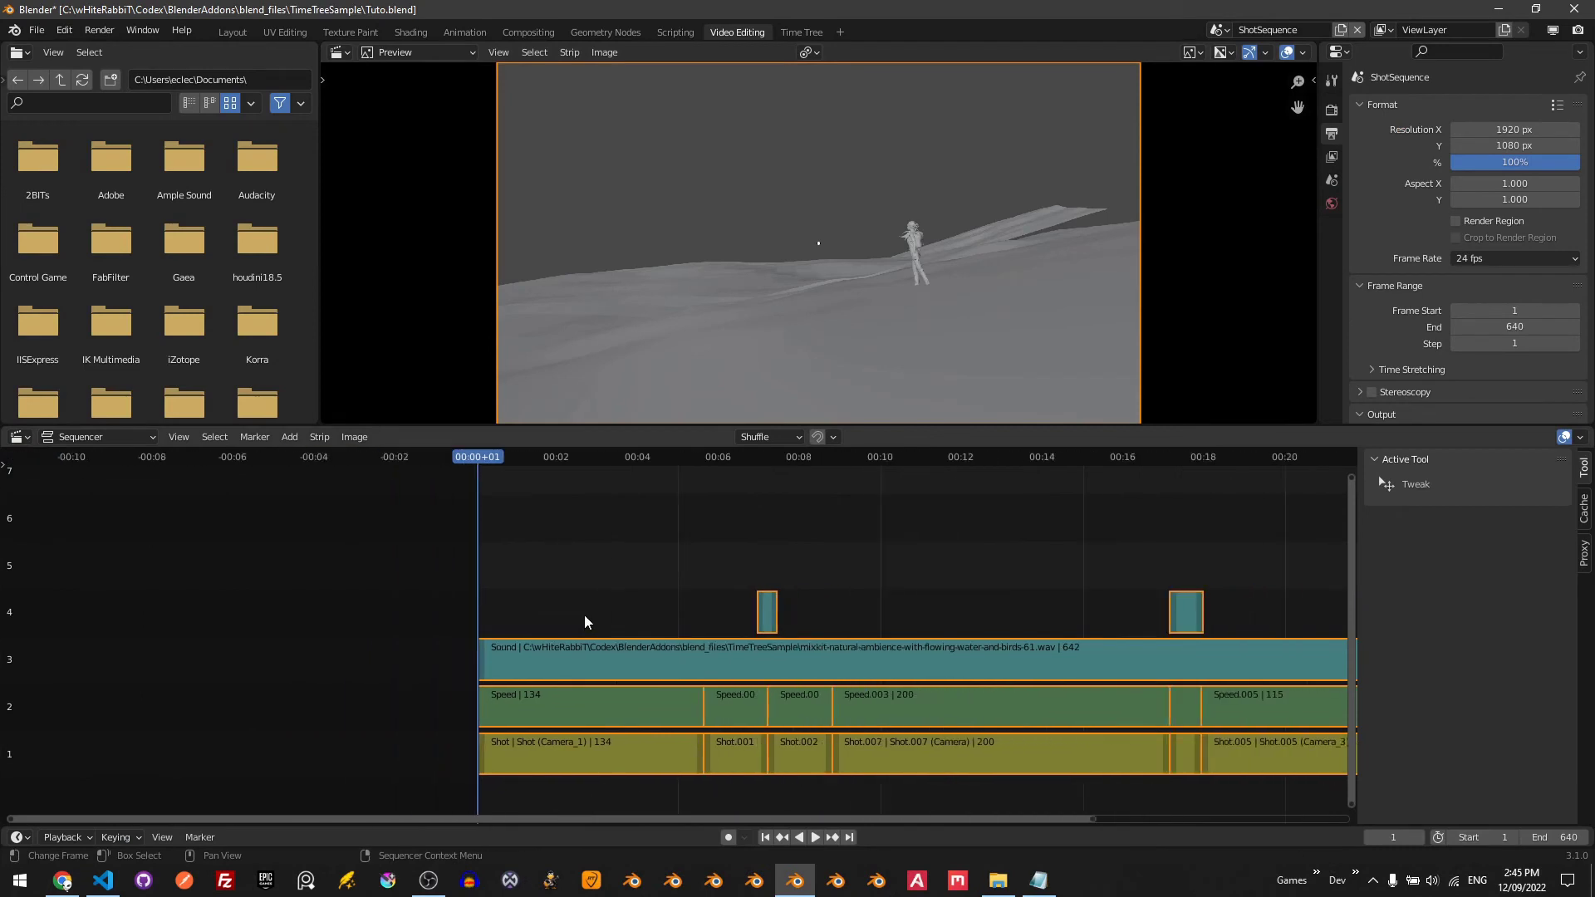
scroll(584, 615, down, 2)
middle_drag(723, 540, 582, 545)
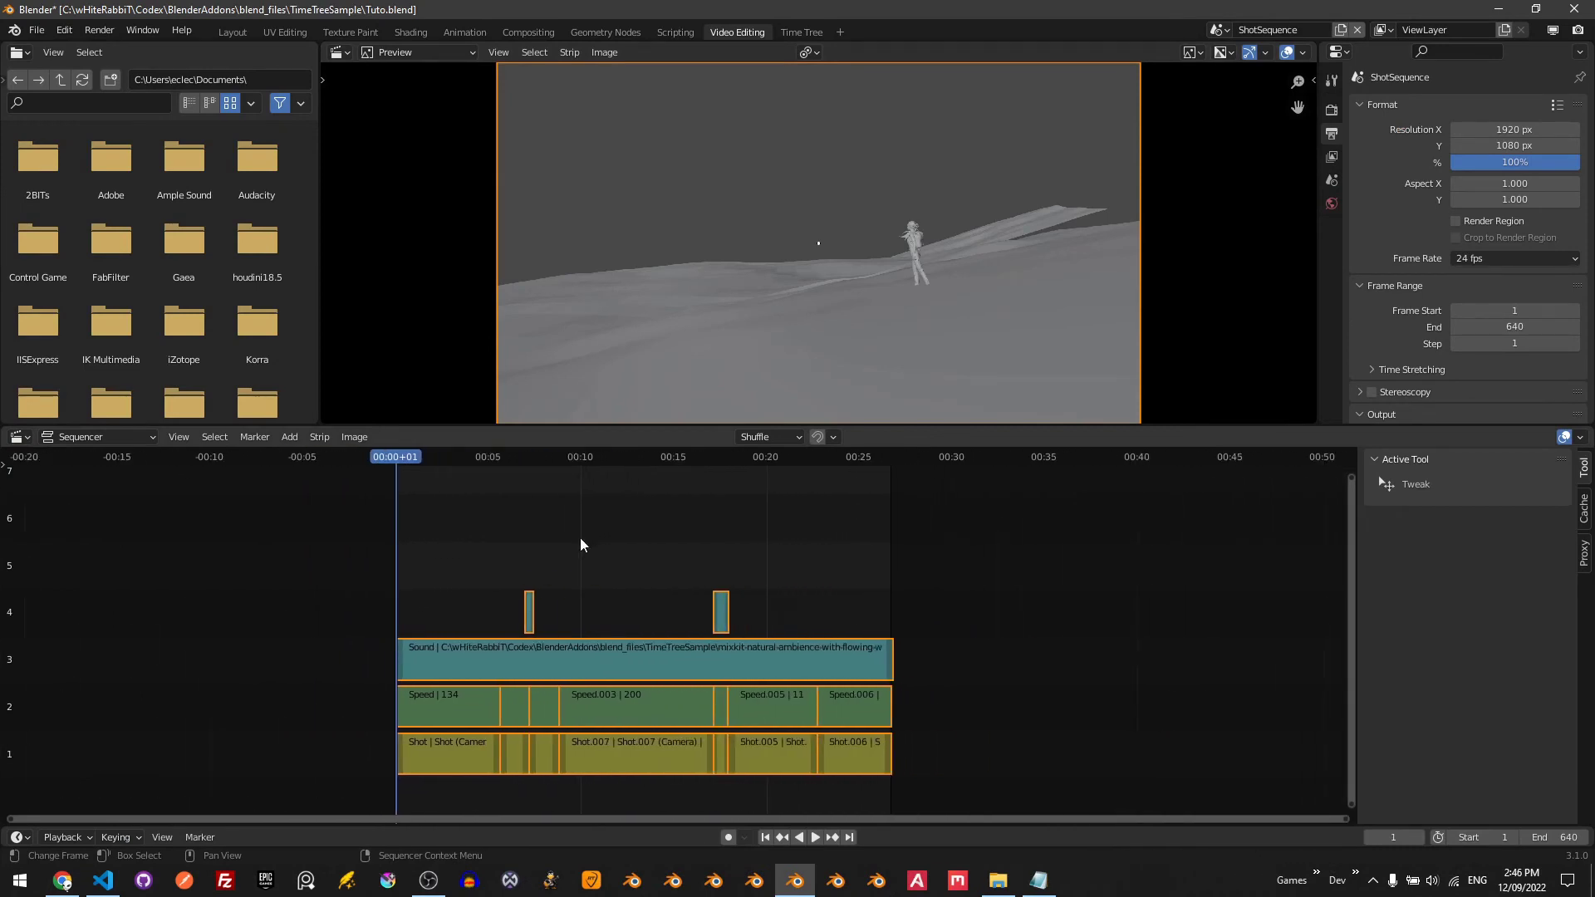
click(815, 838)
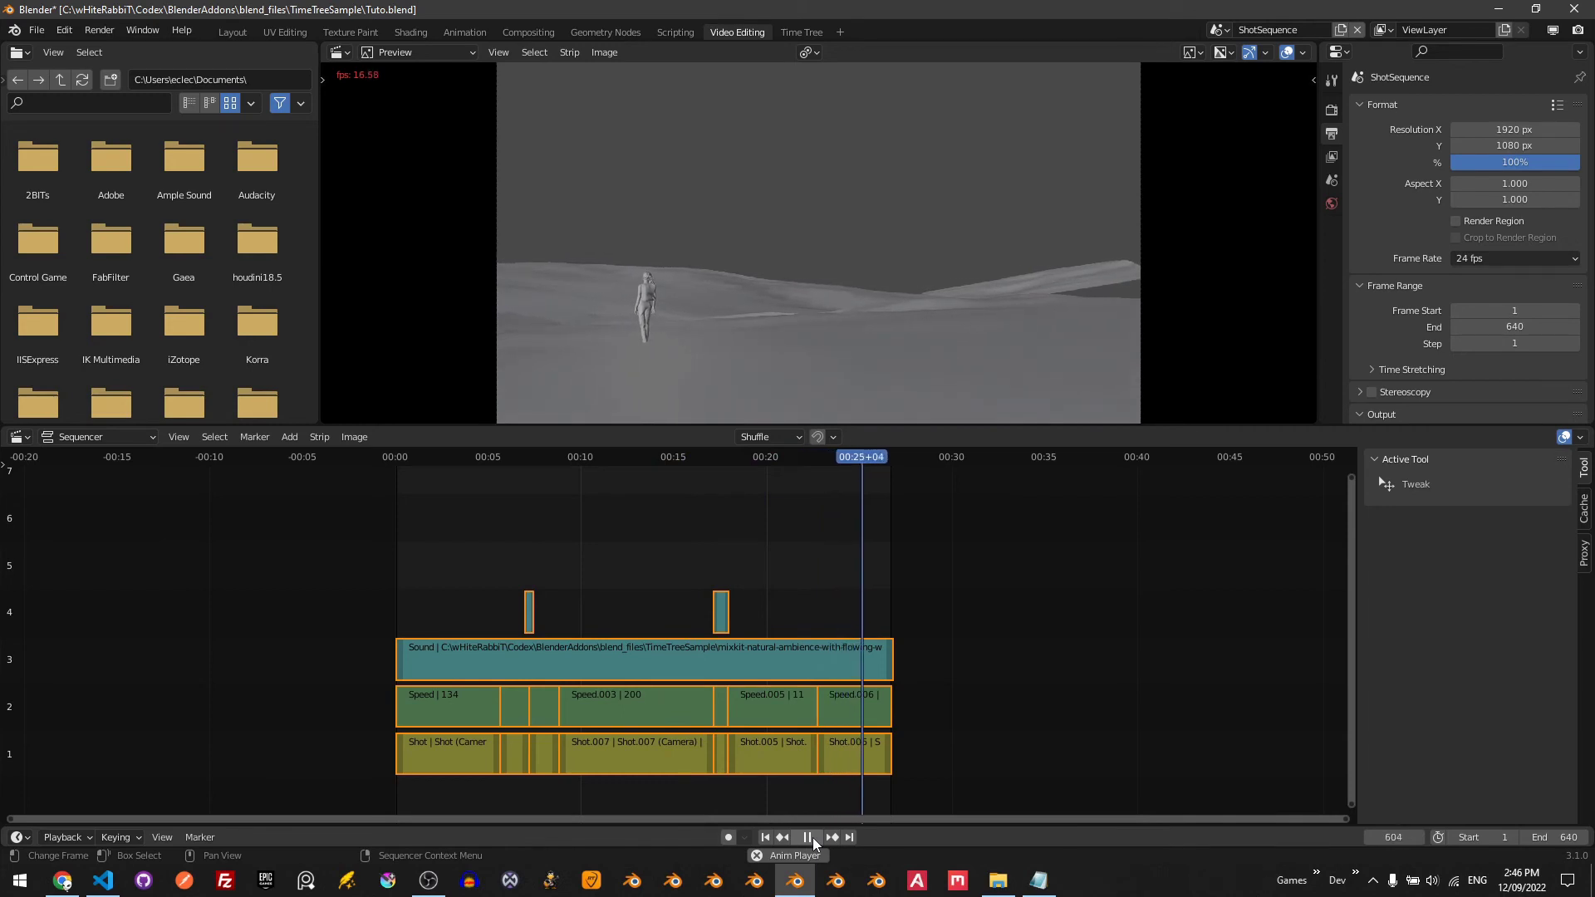
click(813, 837)
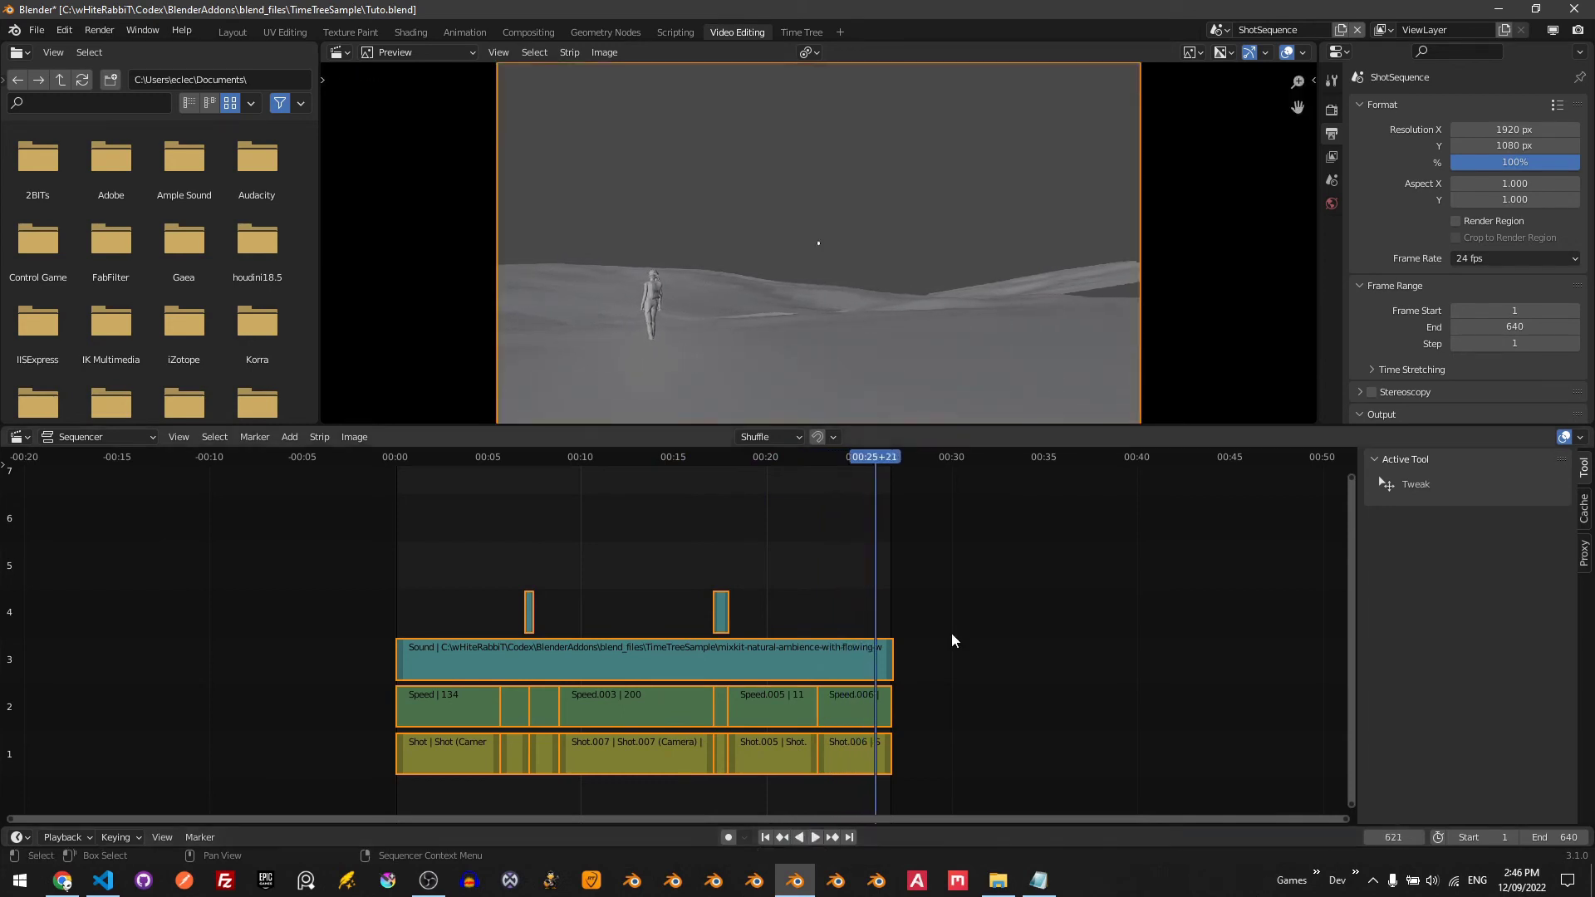
click(806, 33)
ctrl+middle_drag(173, 205, 411, 324)
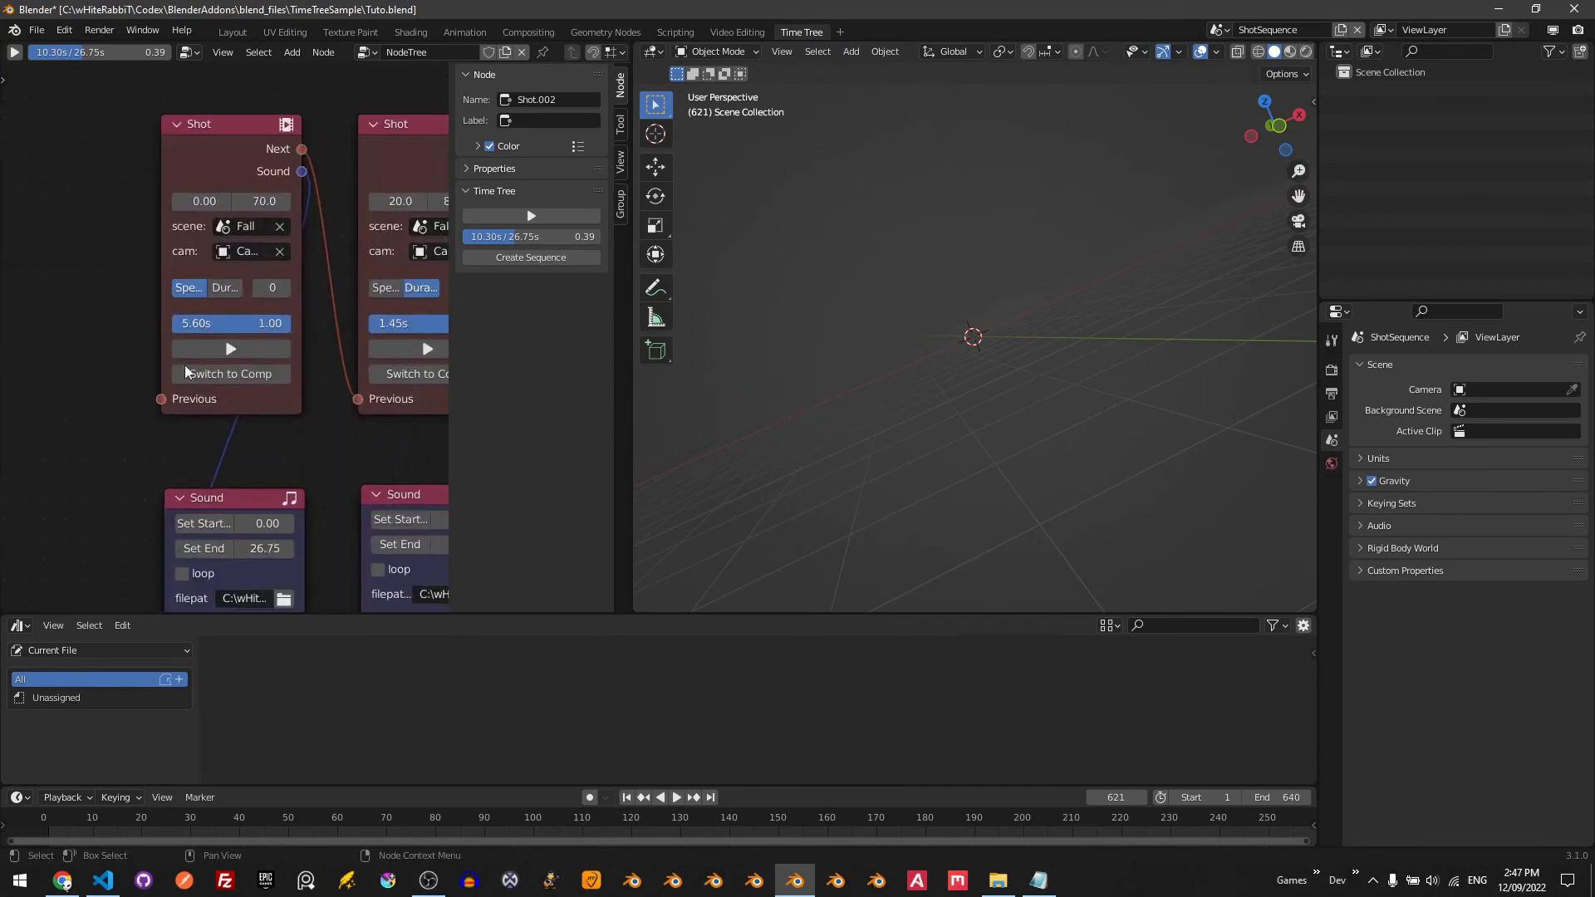
click(251, 376)
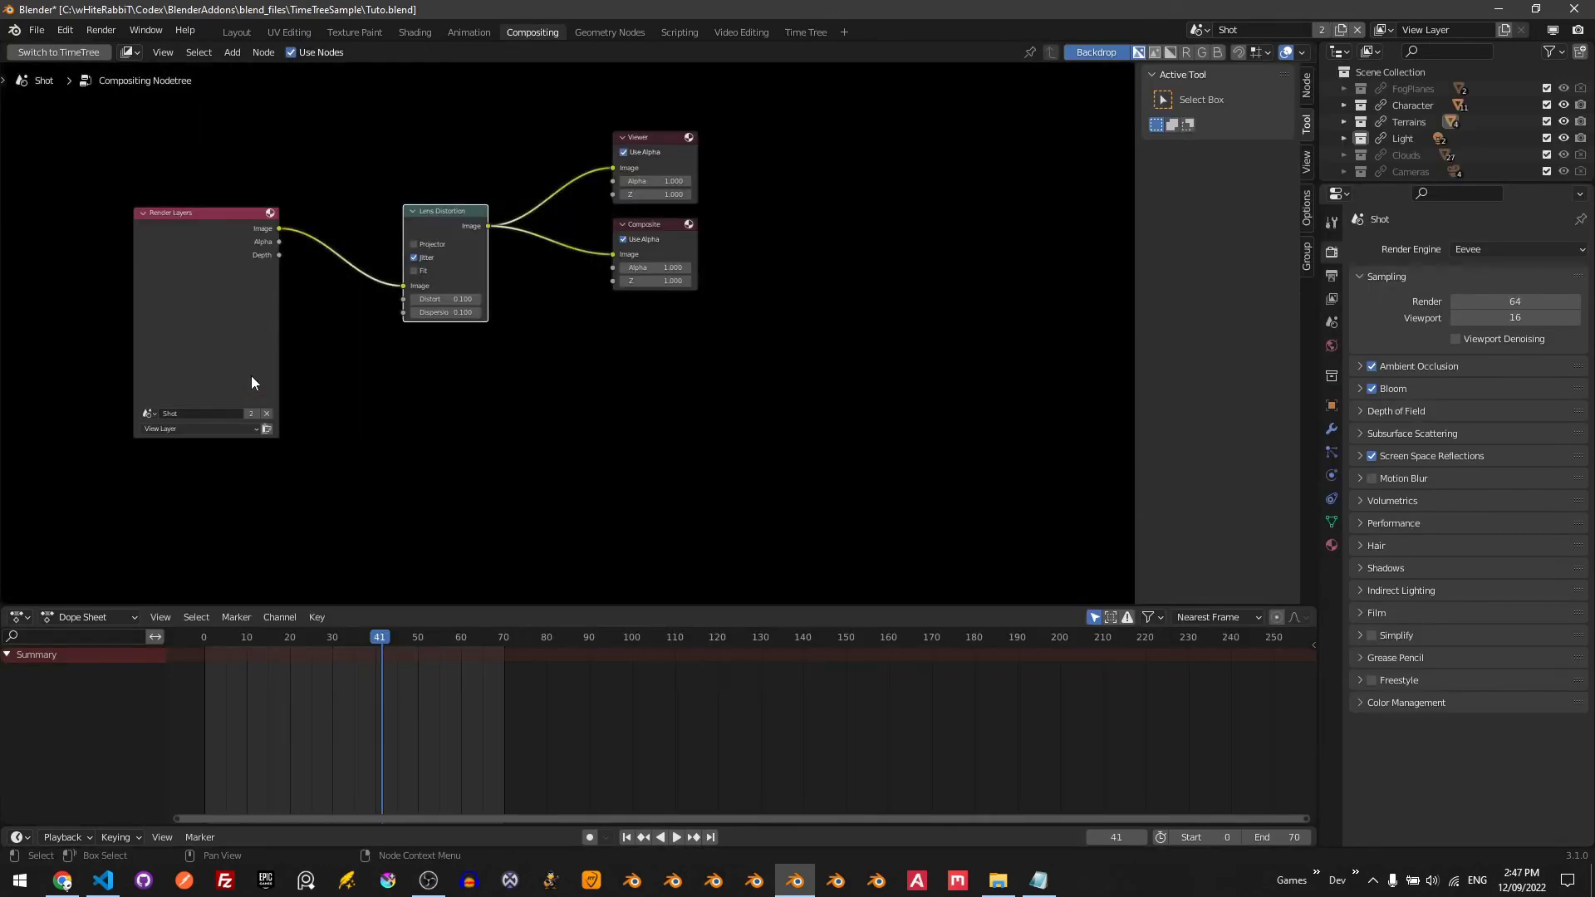
scroll(445, 253, up, 2)
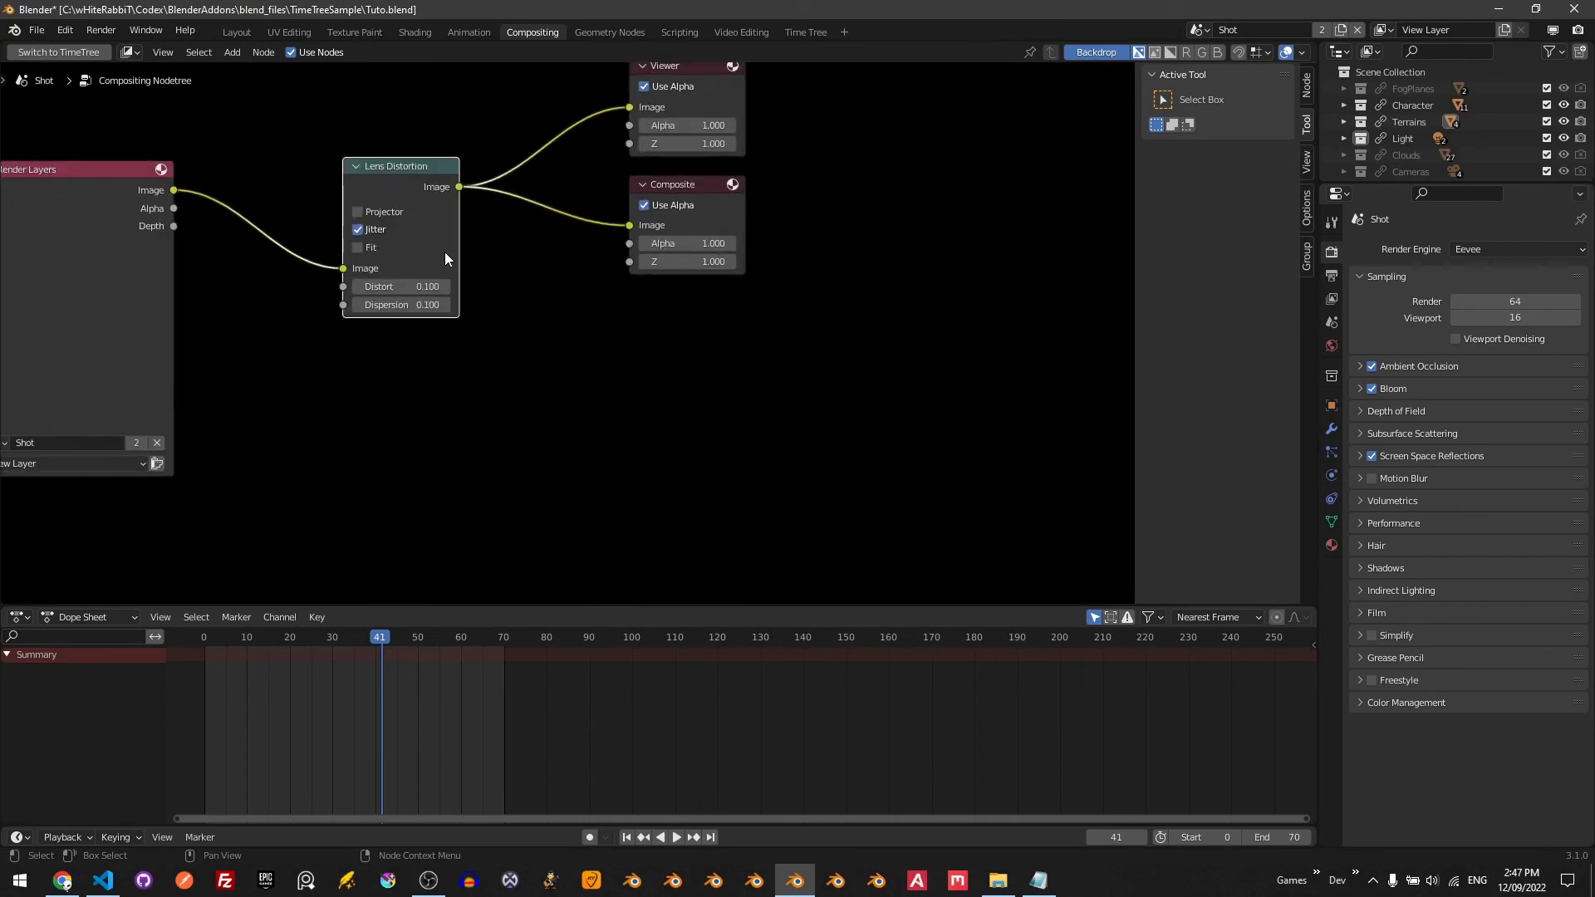
click(67, 52)
scroll(90, 228, down, 2)
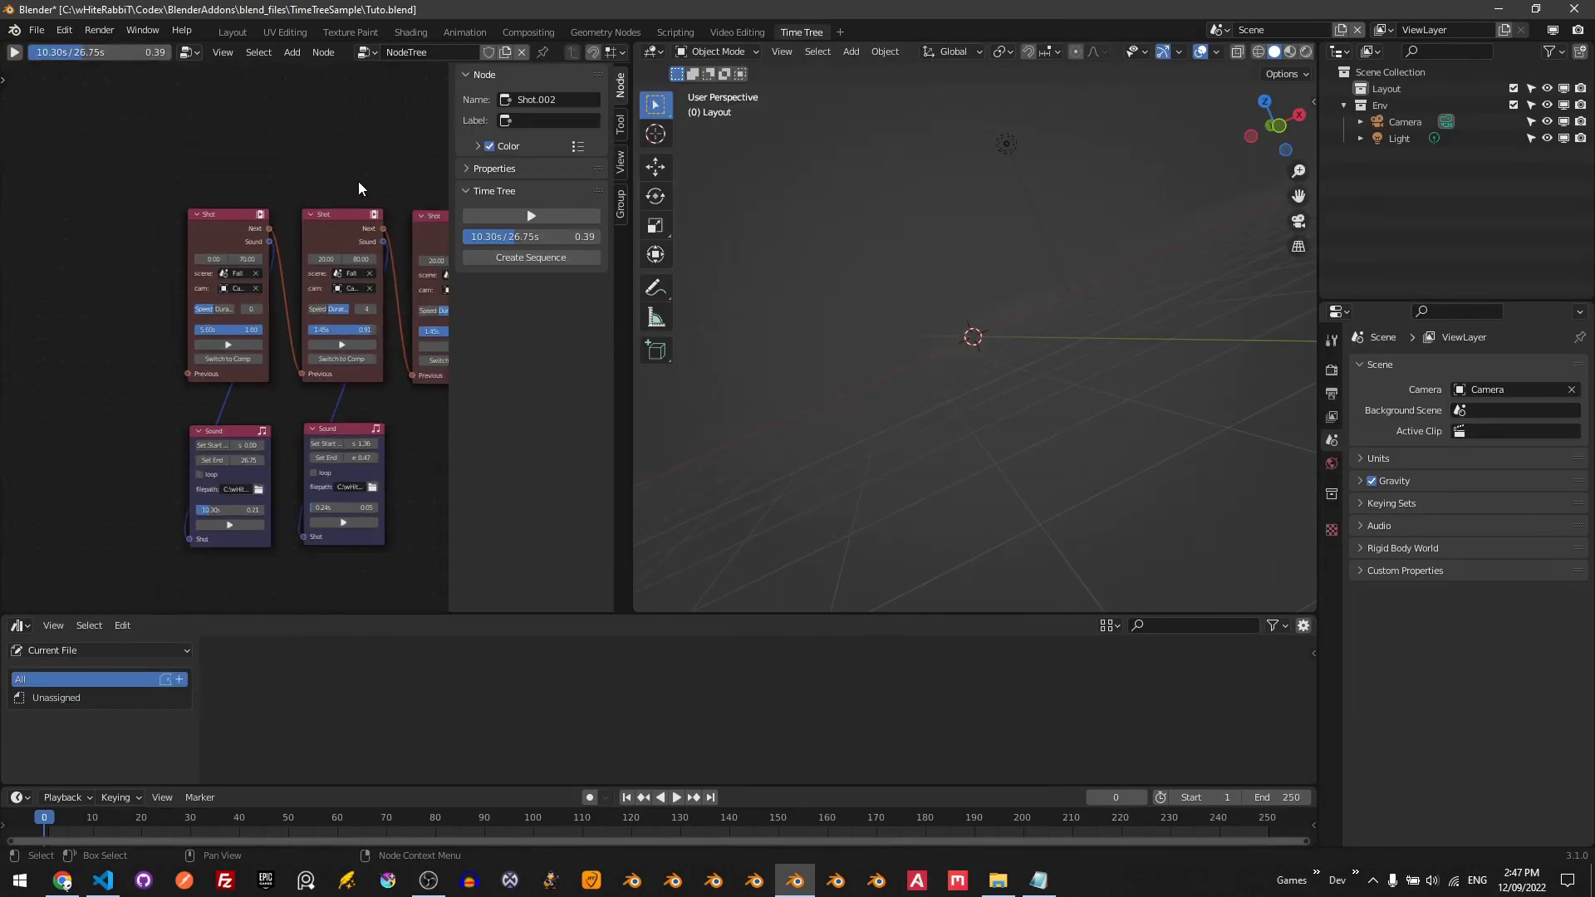
- Make ShotSequence the active scene in the Video Editing workspace
key(Home)
click(725, 33)
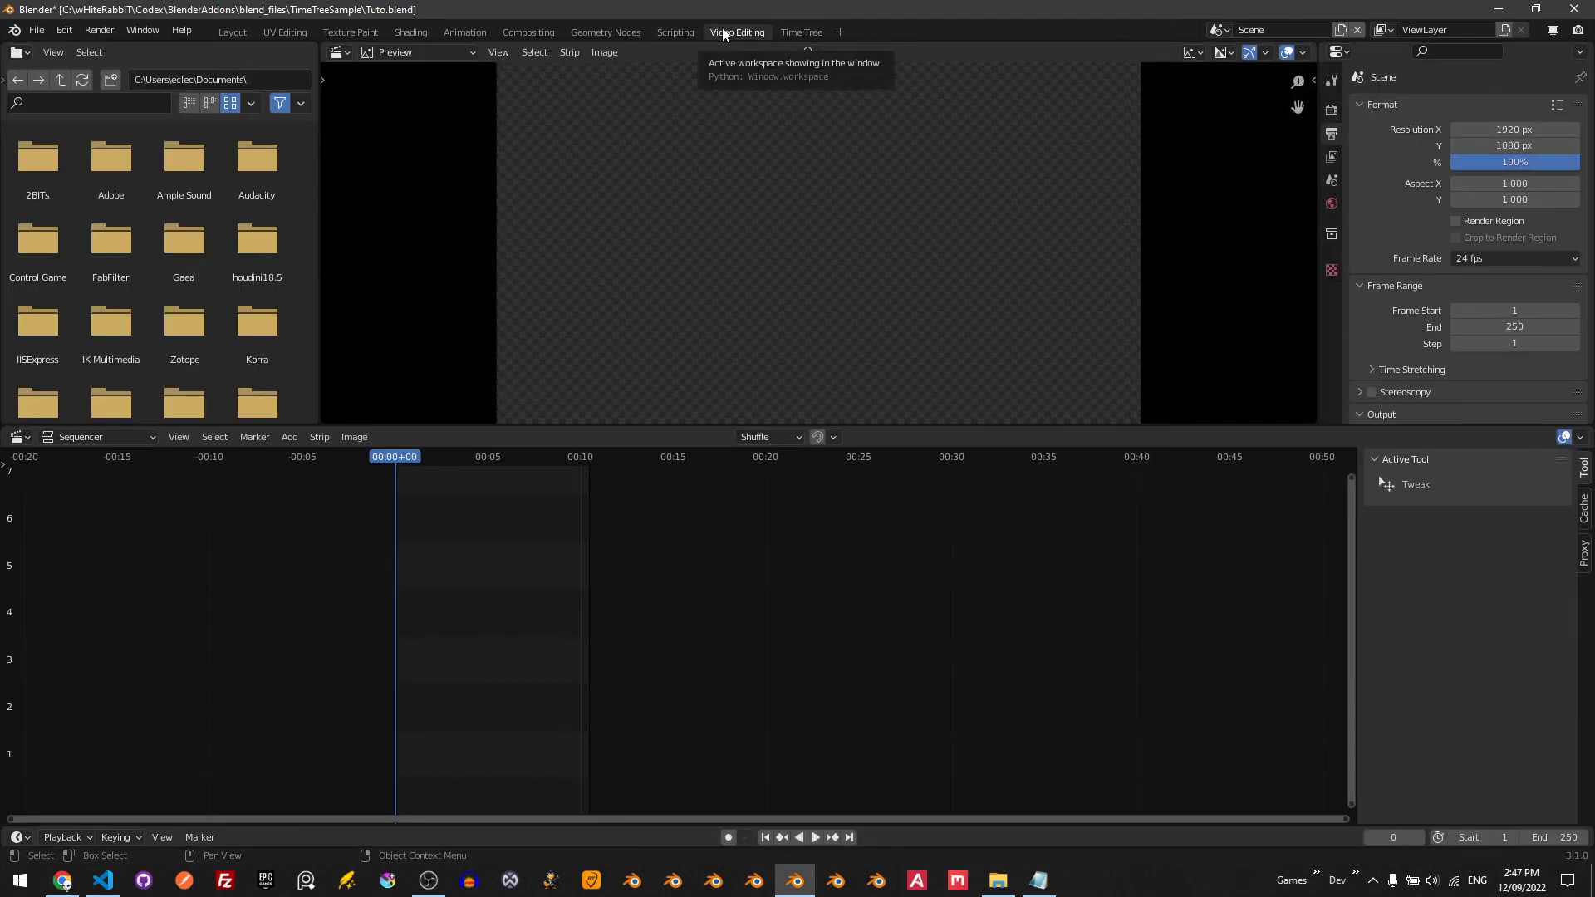
click(1214, 31)
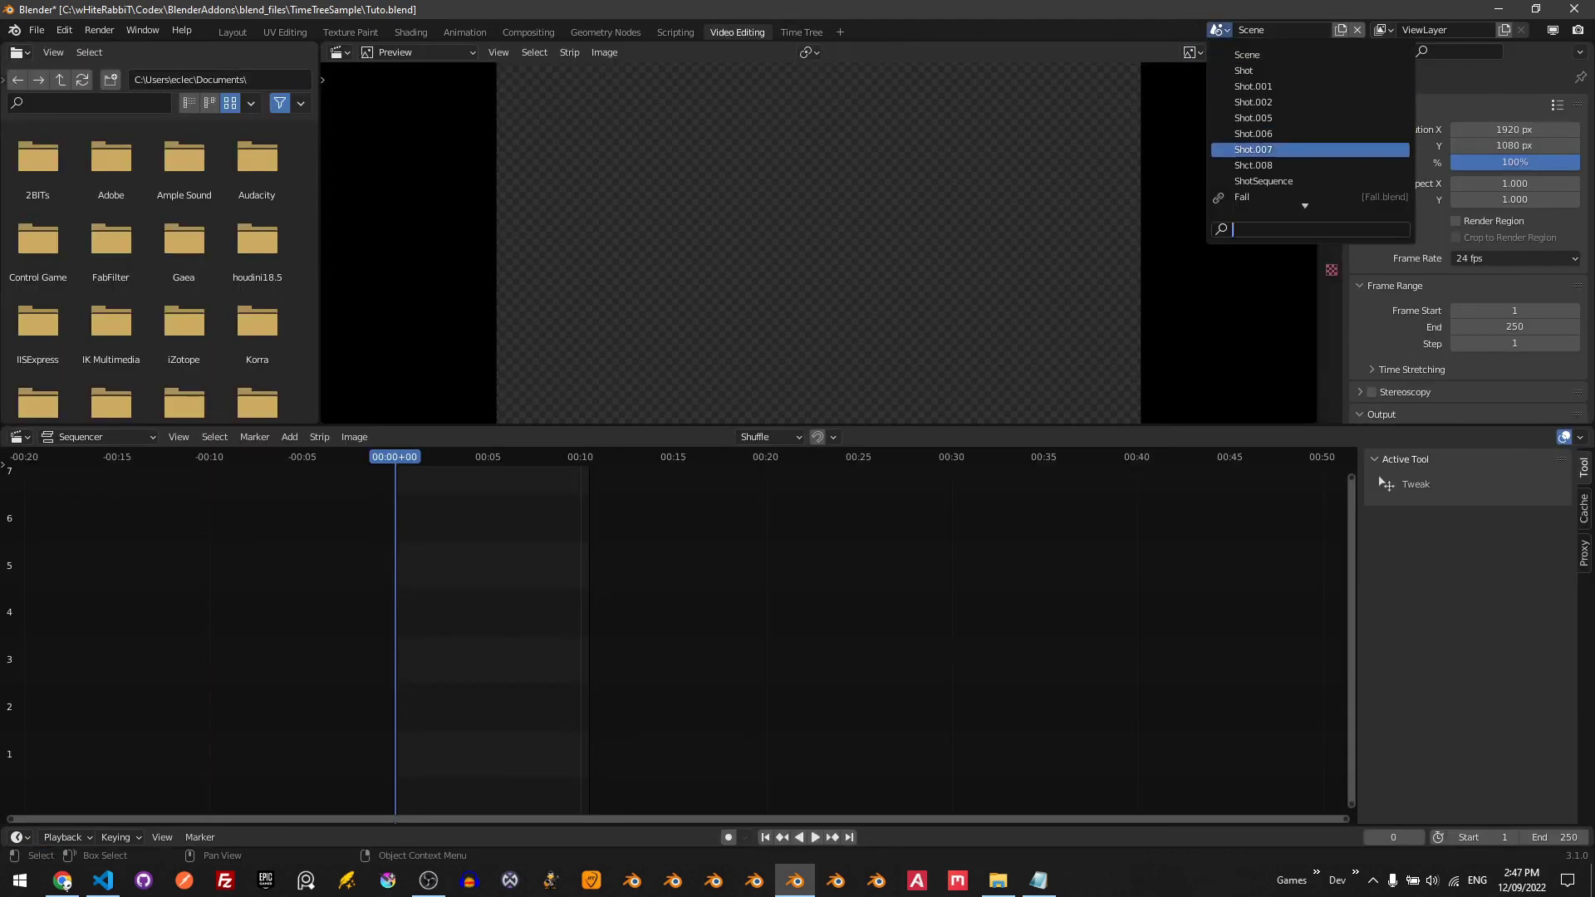
click(1255, 182)
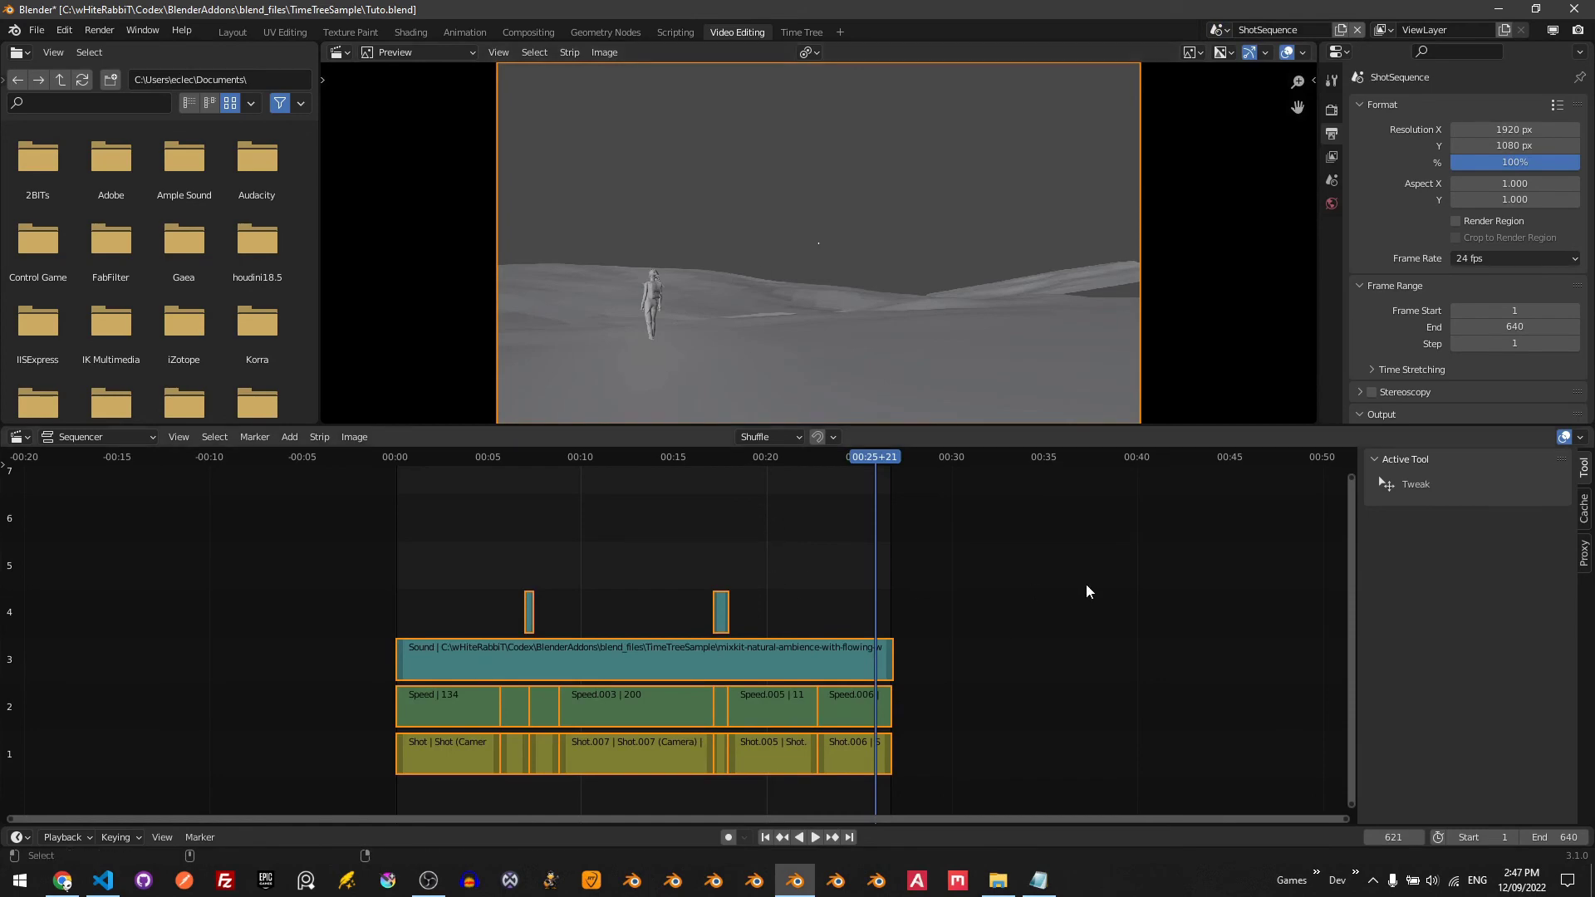
- Render a still image of frame 621 with lens distortion and color grading
click(105, 33)
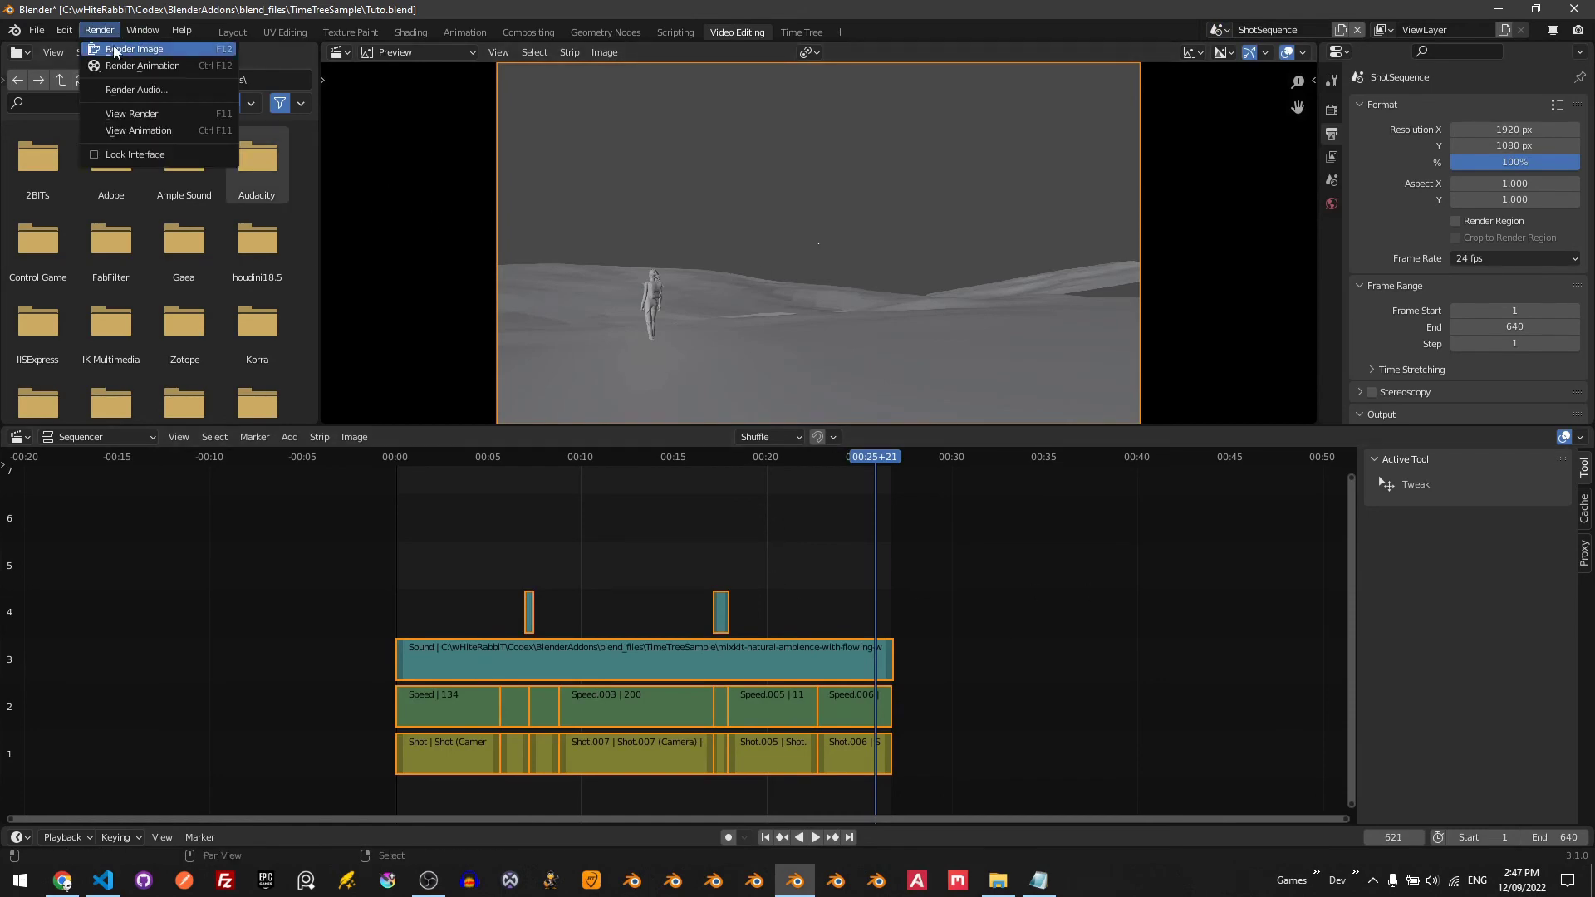
click(116, 50)
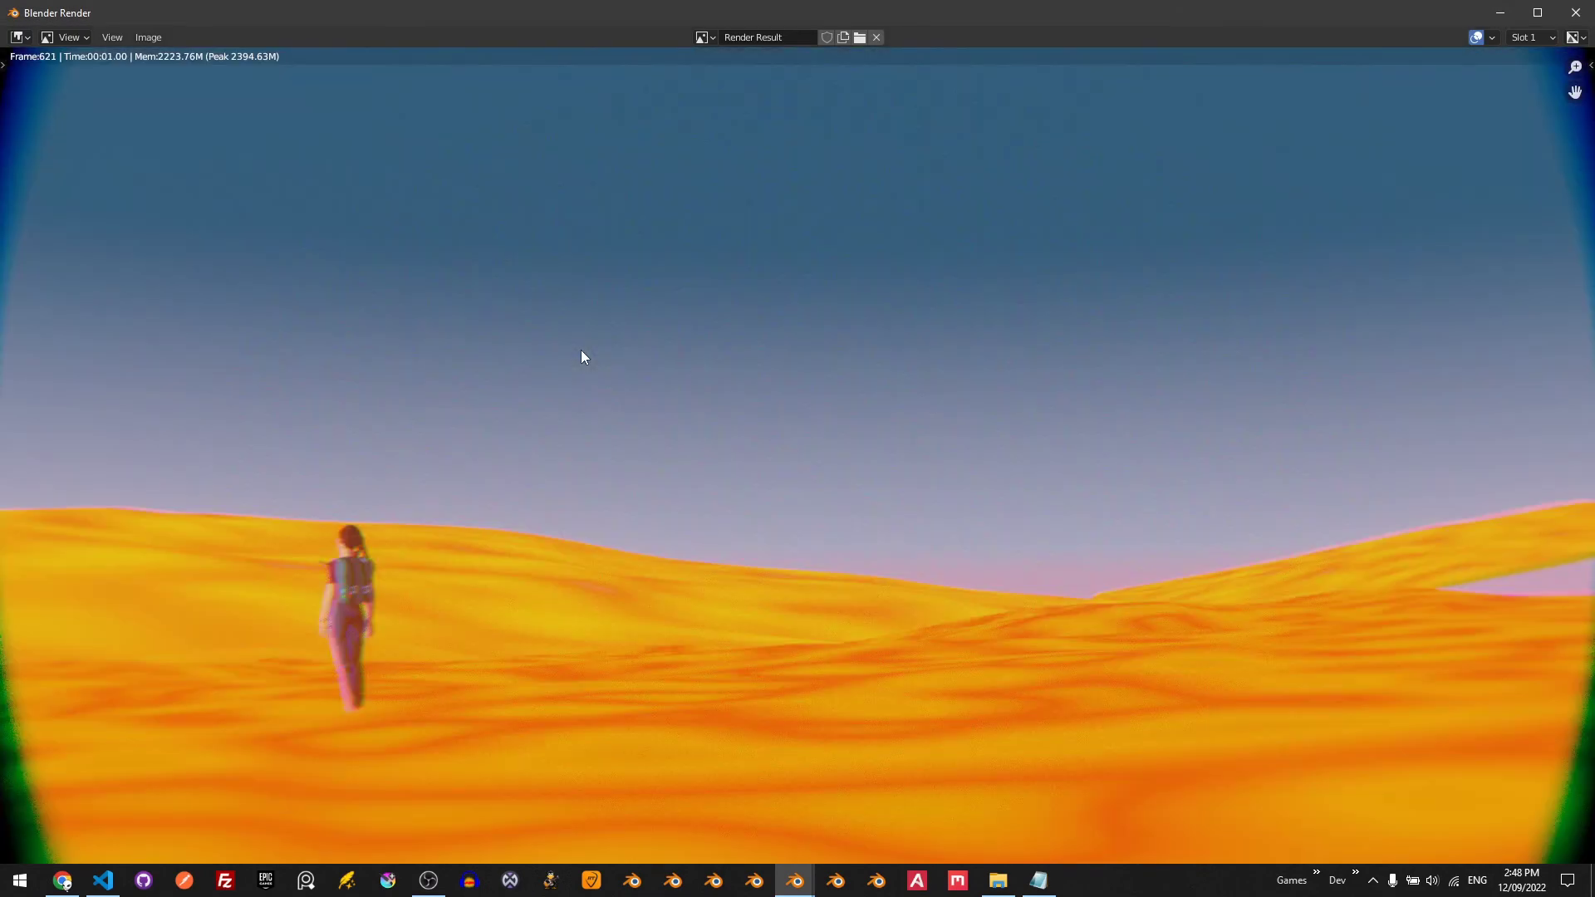
scroll(748, 324, down, 4)
scroll(779, 323, up, 1)
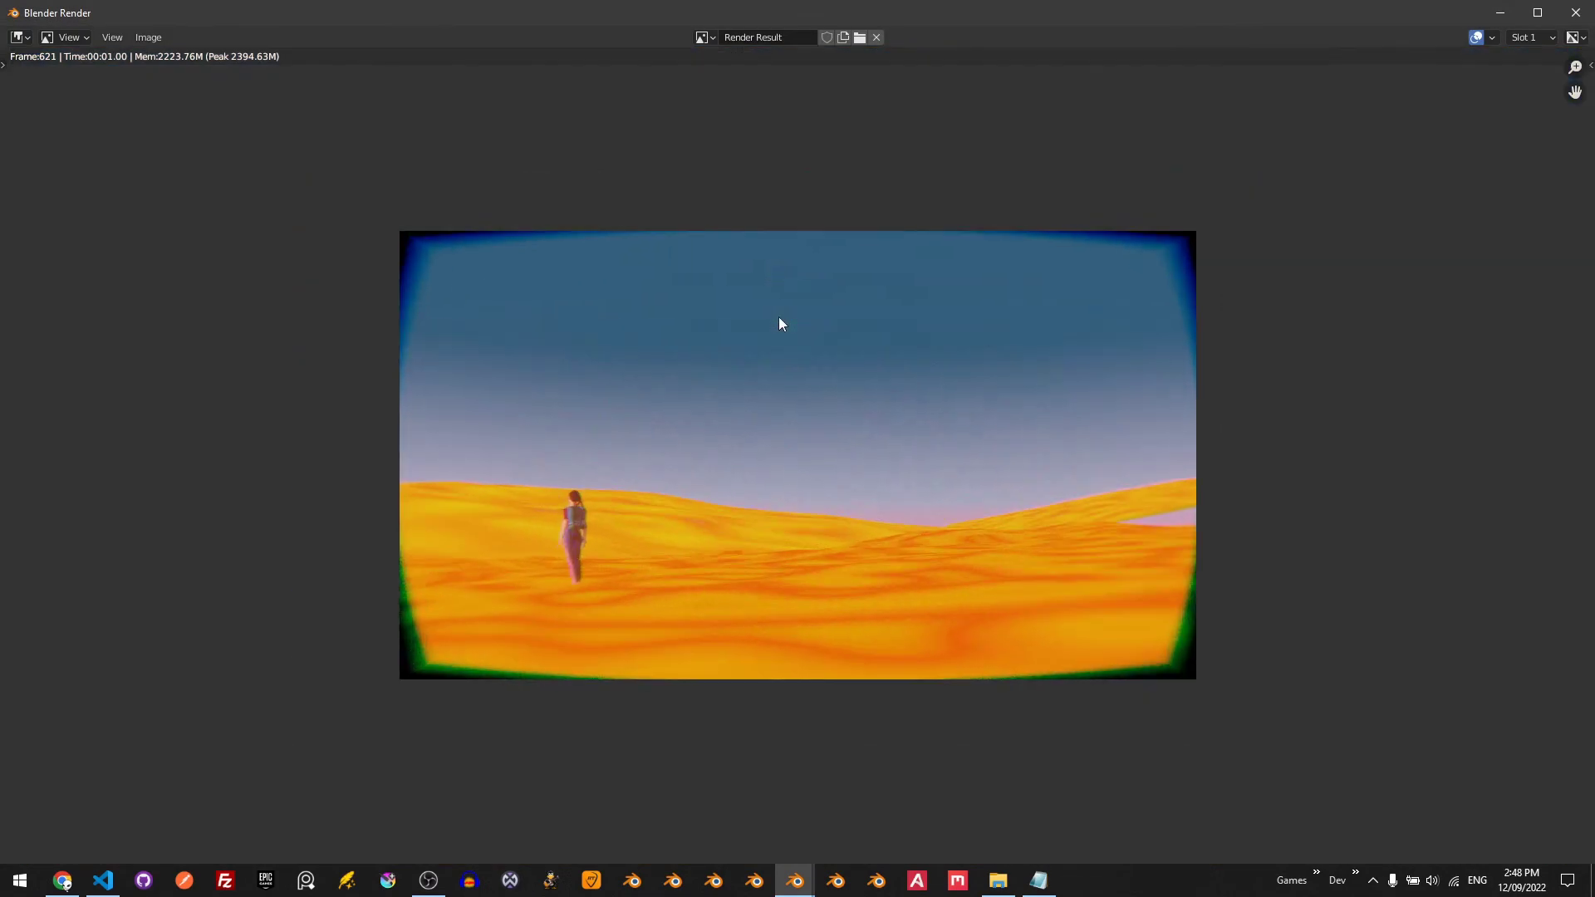
- Close the render window and add a black Color strip in channel 5
click(1573, 15)
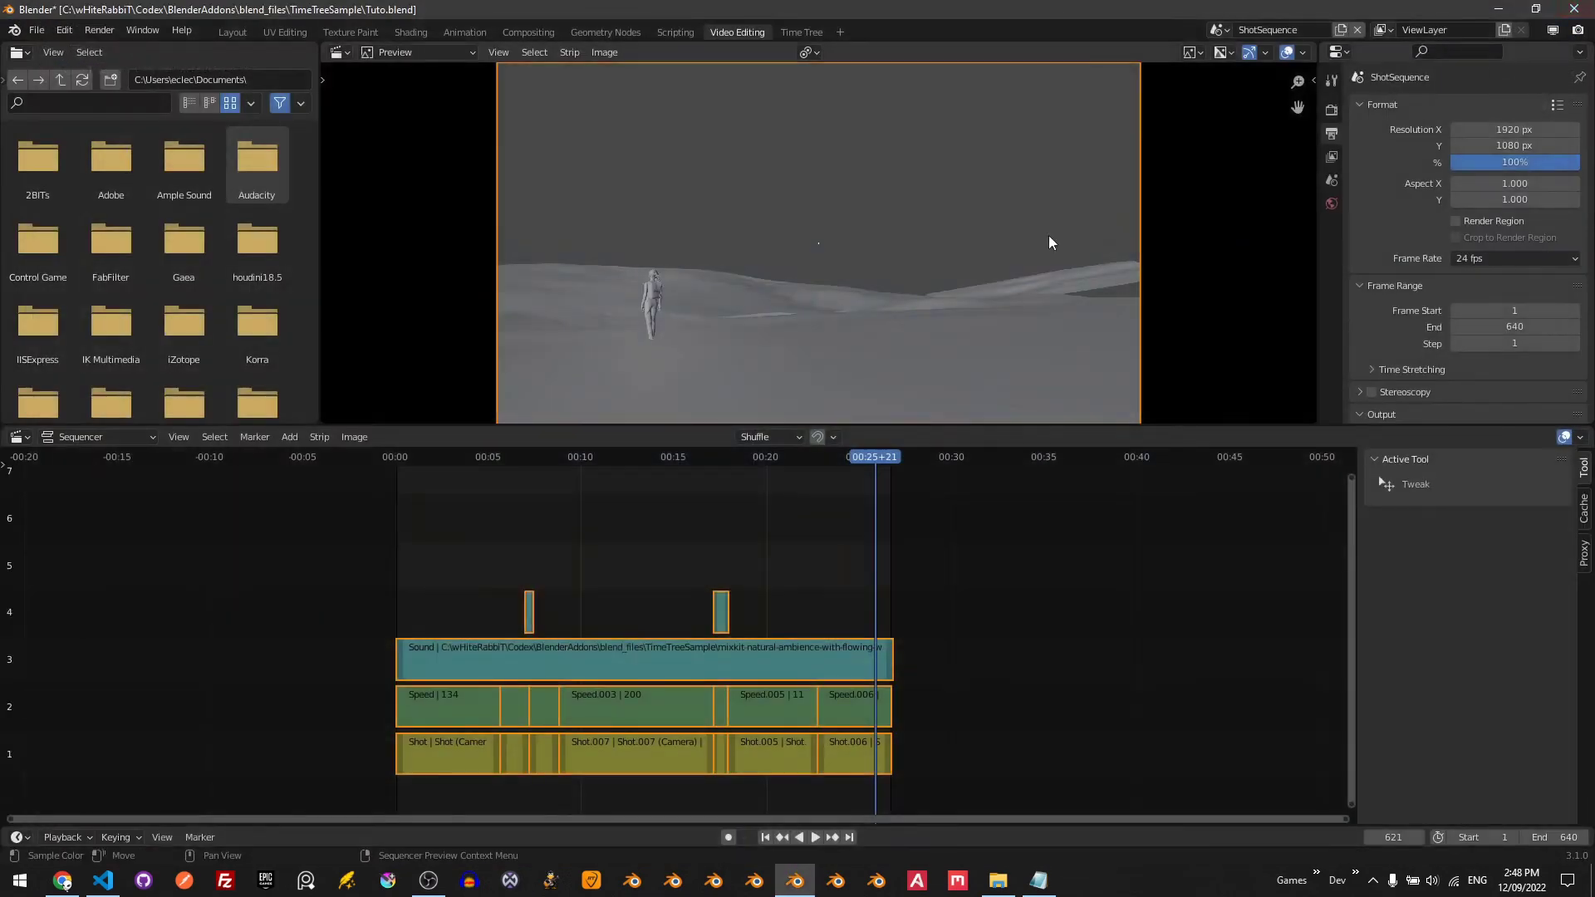
scroll(303, 582, up, 2)
scroll(456, 562, up, 2)
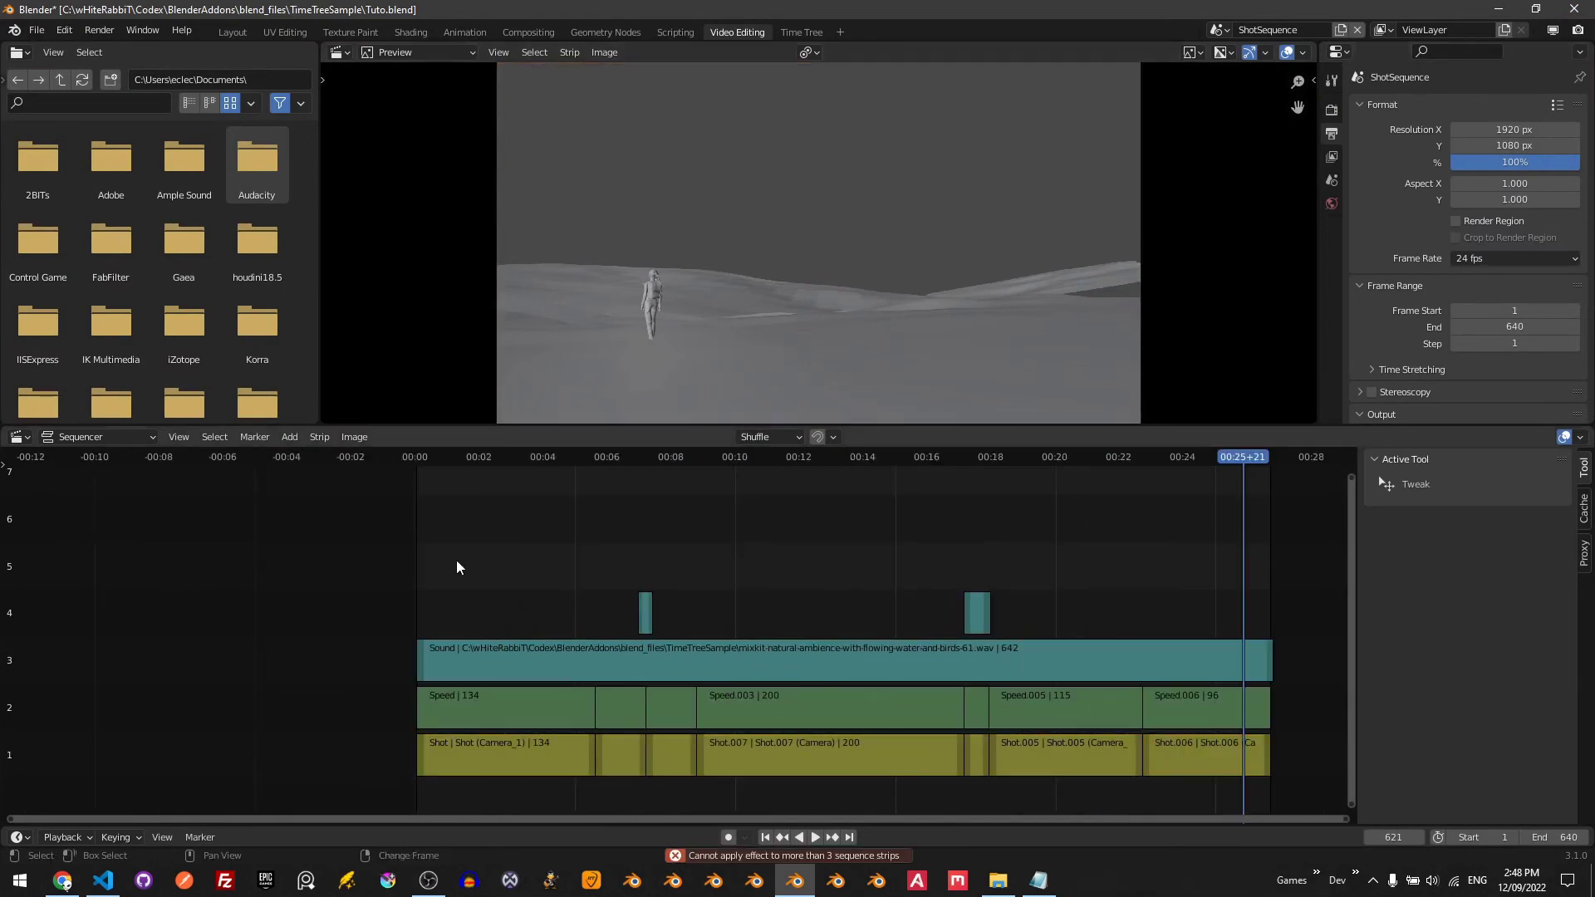
key(shift+a)
scroll(575, 572, up, 5)
click(574, 572)
- Fade the Color strip in and out and move it near the sequence end
scroll(495, 573, up, 2)
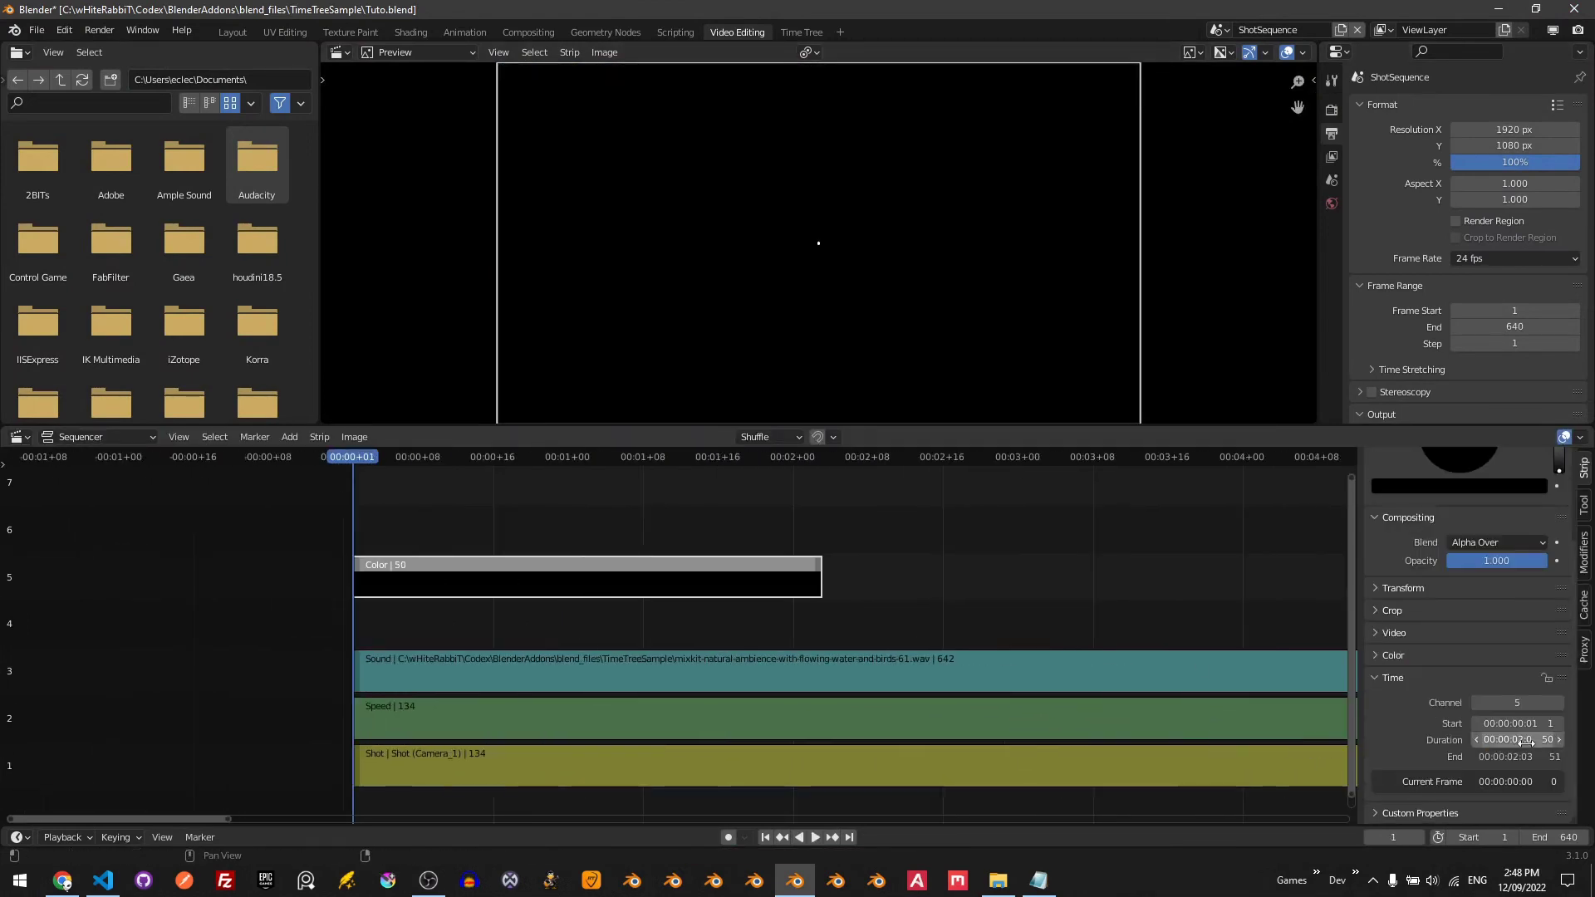
right_click(385, 569)
click(483, 565)
drag(417, 559, 709, 559)
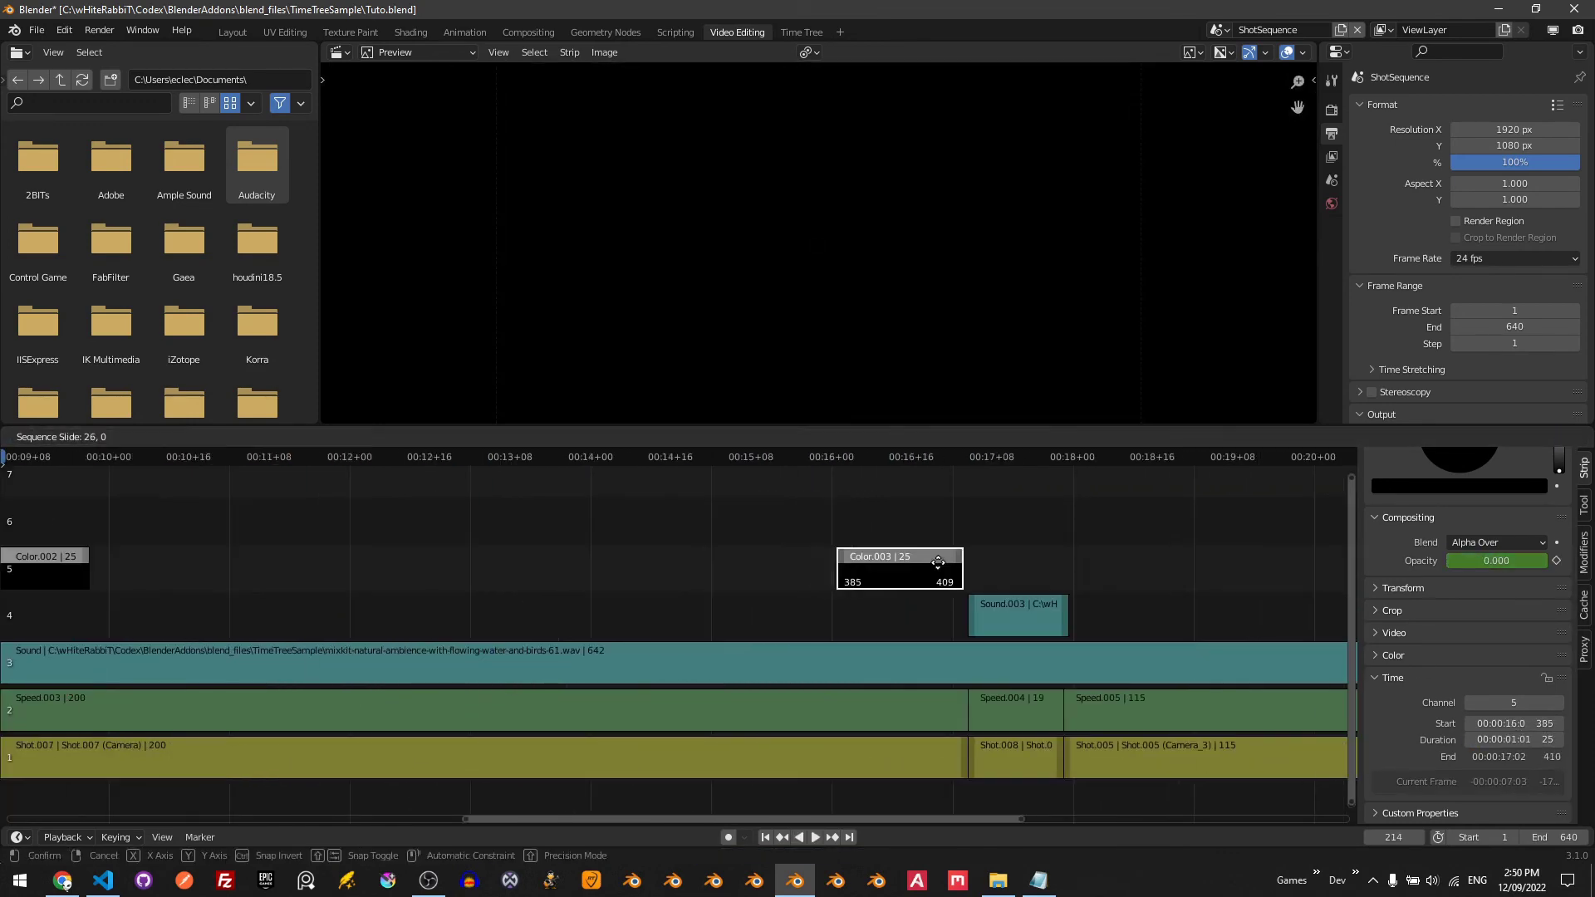
- Give the ambience sound strip a fade in and out
right_click(166, 515)
click(299, 517)
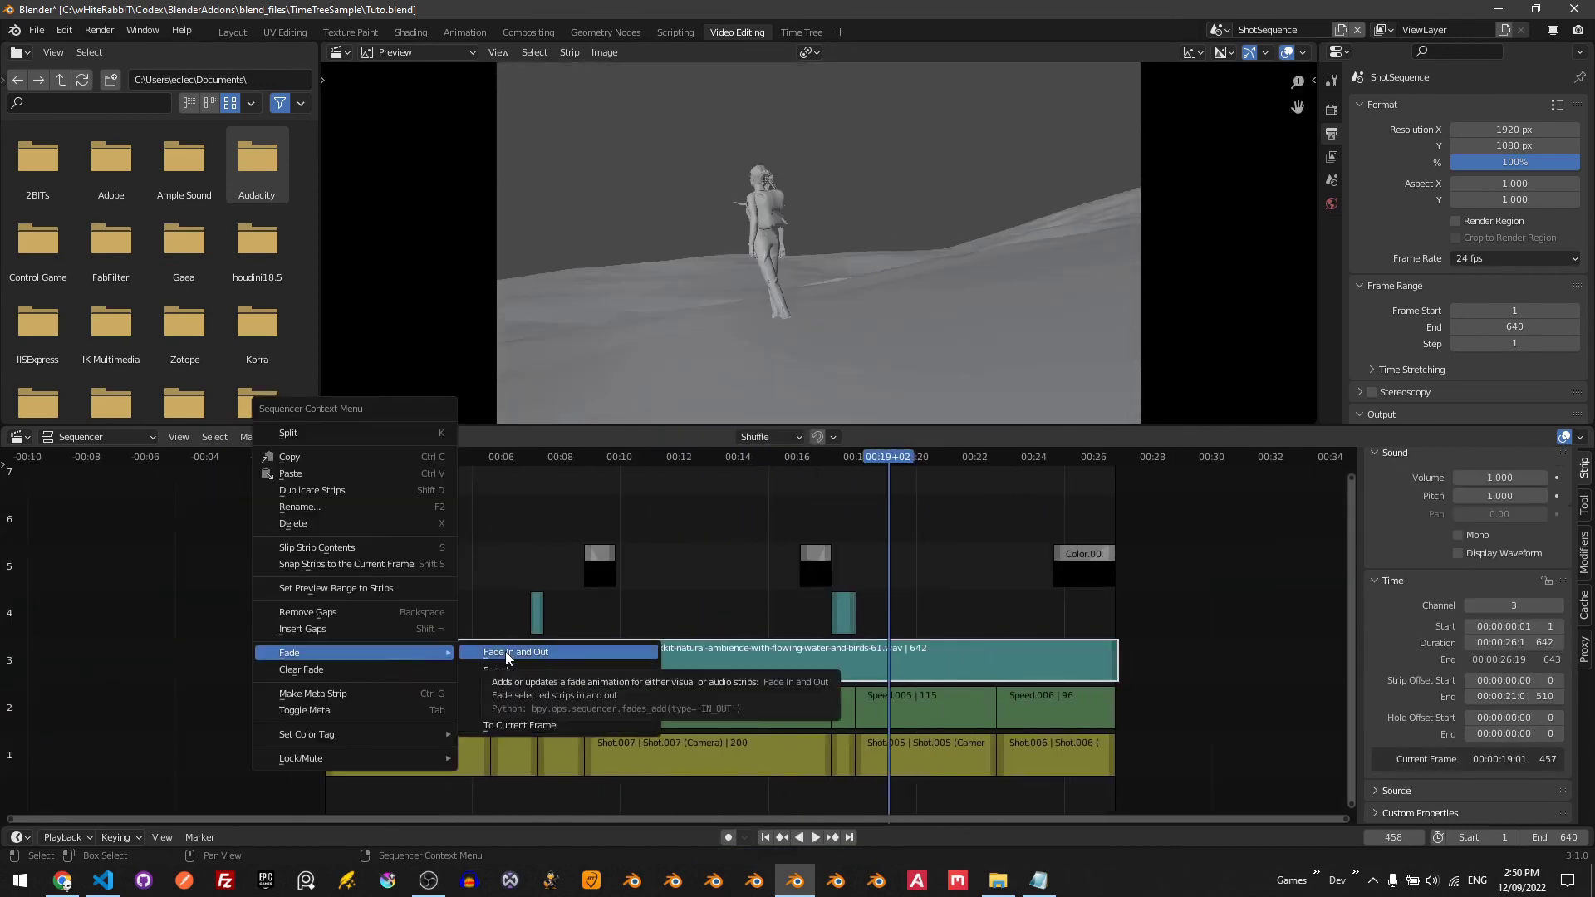